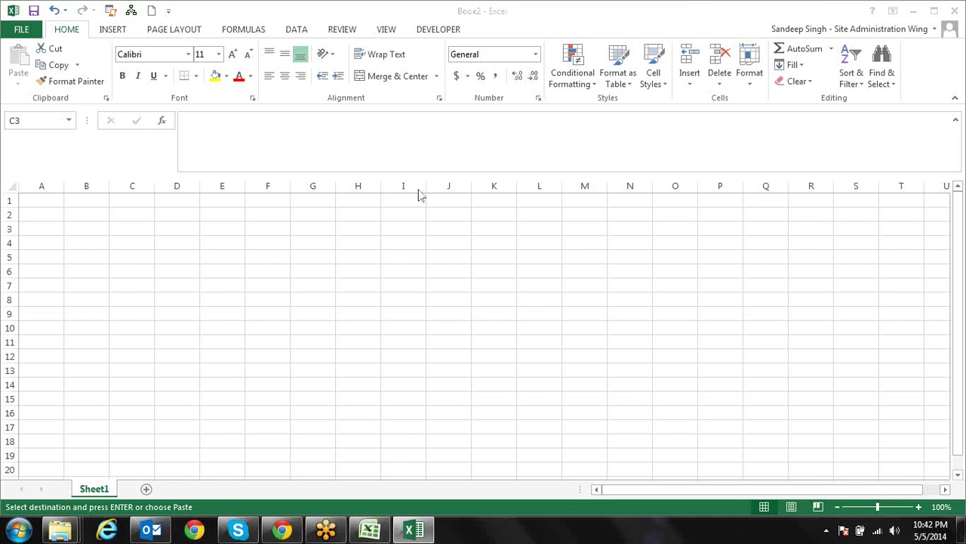
# Step: In Book2, select cell A2 and collapse the expanded formula bar
pyautogui.click(121, 231)
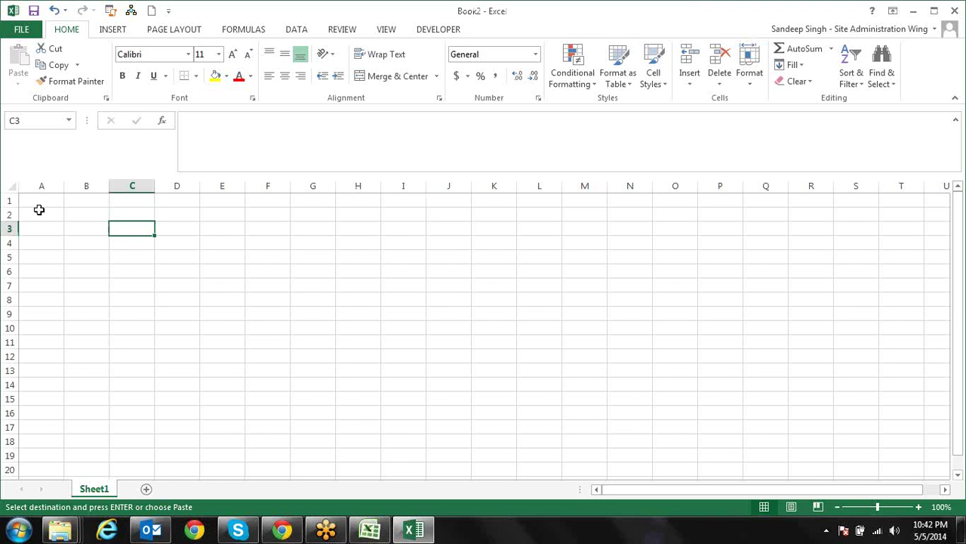
pyautogui.click(39, 211)
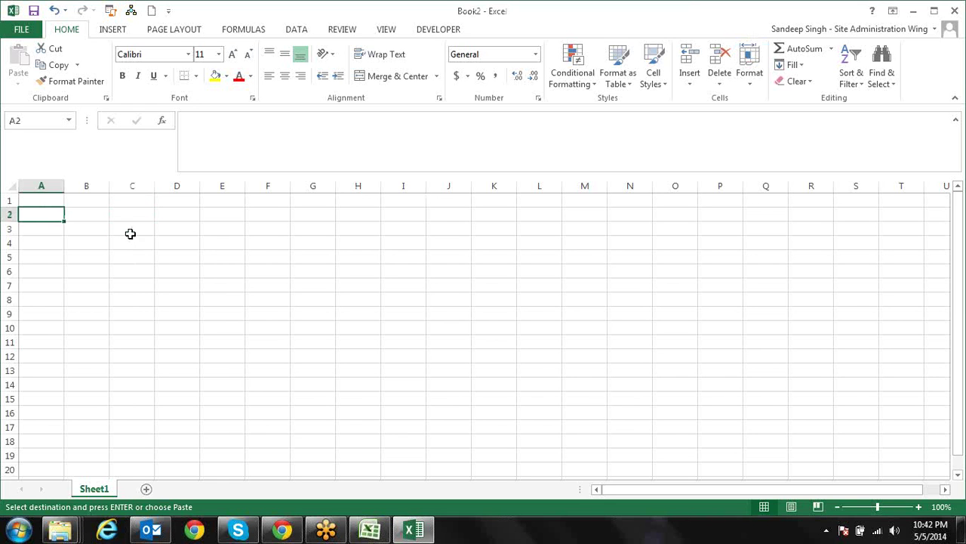
pyautogui.click(276, 167)
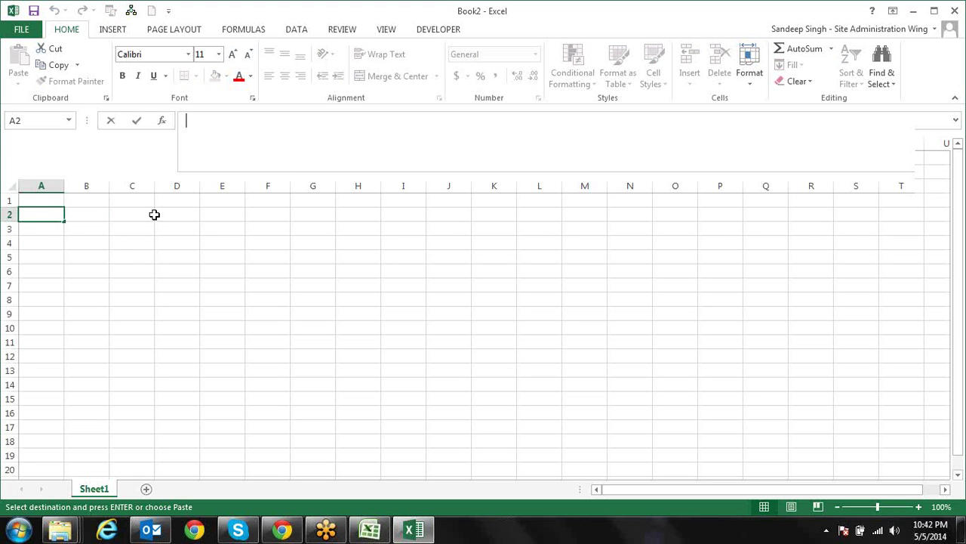
pyautogui.hotkey('ctrl', 'shift', 'u')
# Step: Close Book2 without saving, then select cell E4 on Book1's Home tab
pyautogui.click(30, 35)
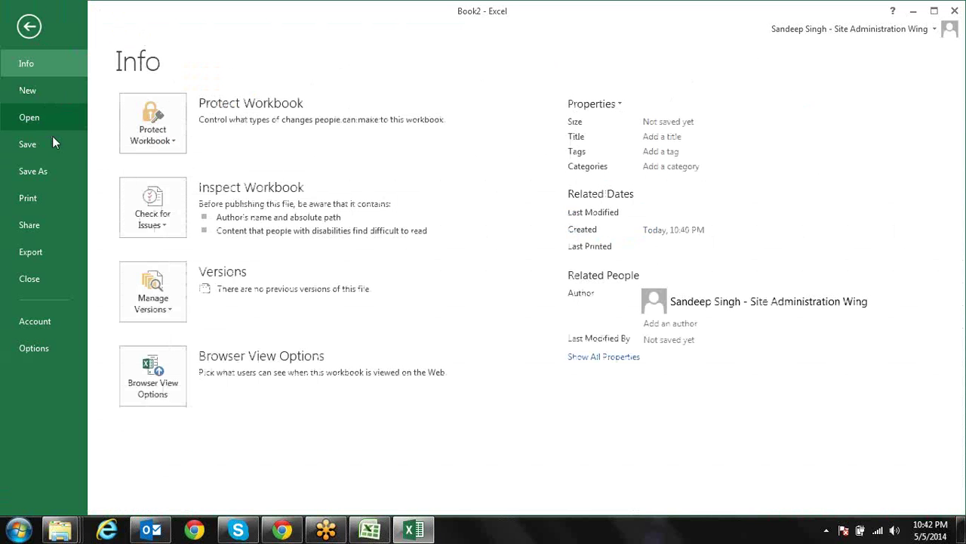
pyautogui.press('Escape')
pyautogui.click(955, 12)
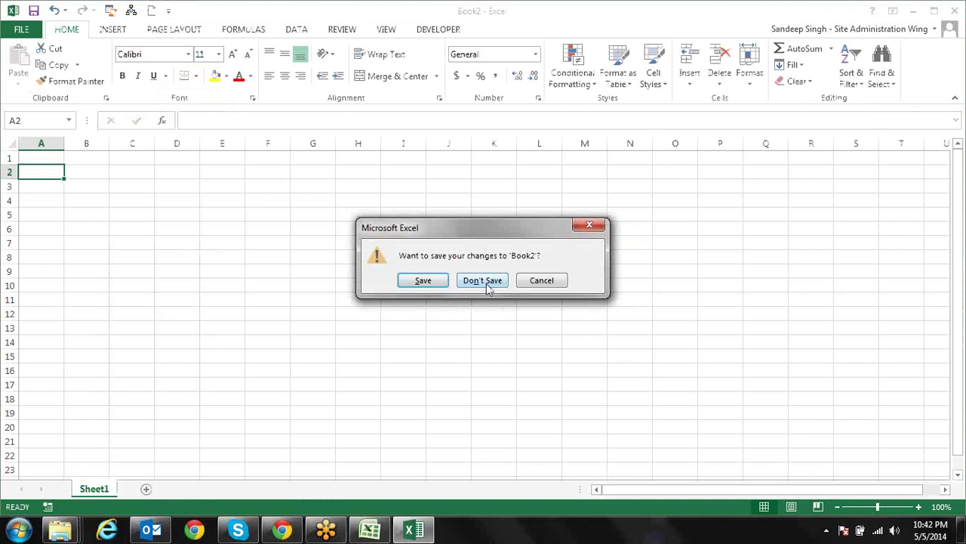
pyautogui.click(486, 283)
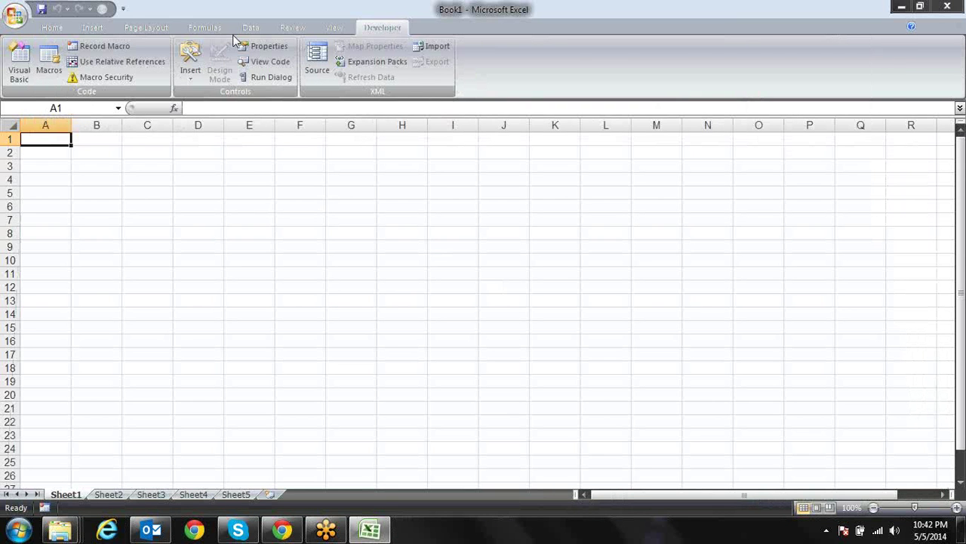
pyautogui.click(53, 28)
pyautogui.click(226, 178)
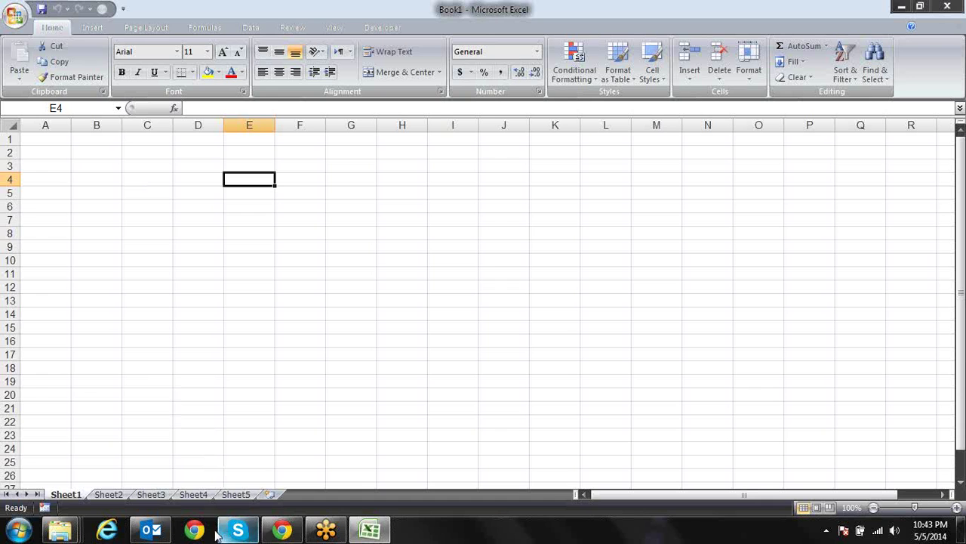
# Step: In a maximized Chrome window, search the suggestion 'excel options in 2010'
pyautogui.click(195, 531)
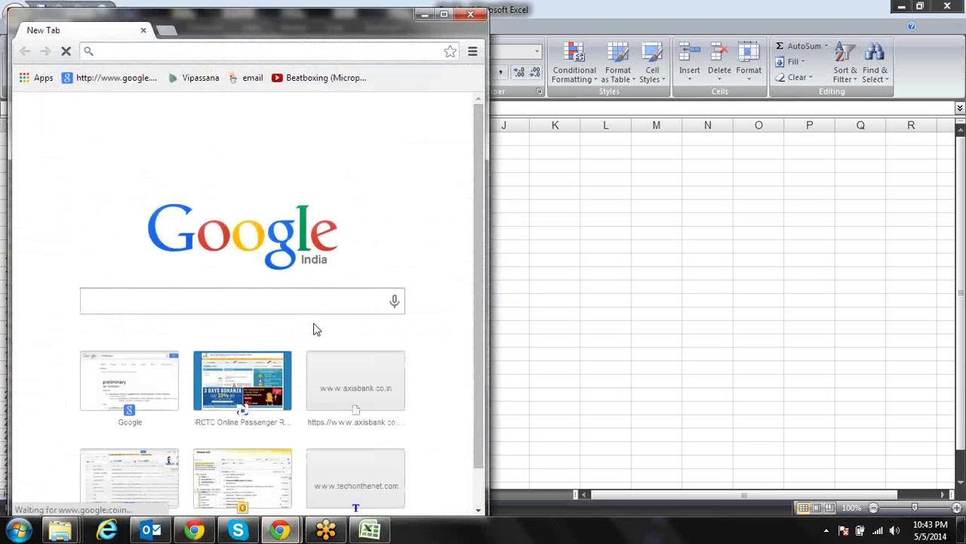
pyautogui.click(443, 12)
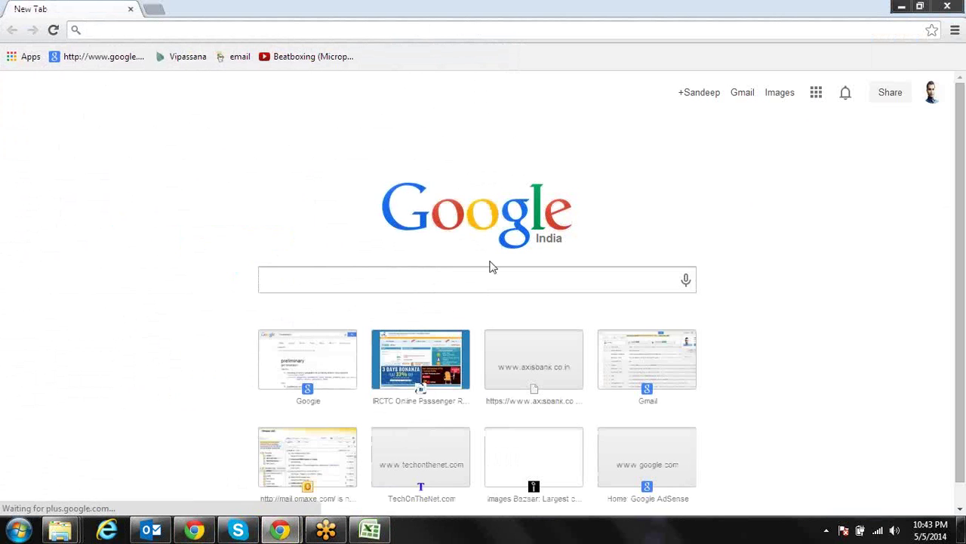
pyautogui.click(479, 278)
pyautogui.write('e')
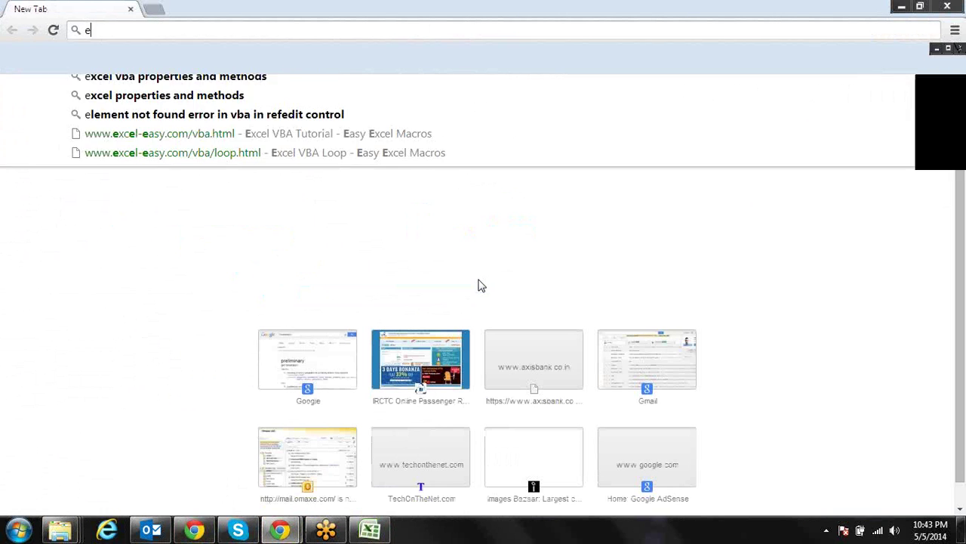
pyautogui.write('sca')
pyautogui.press('BackSpace')
pyautogui.press('BackSpace')
pyautogui.press('BackSpace')
pyautogui.write('z')
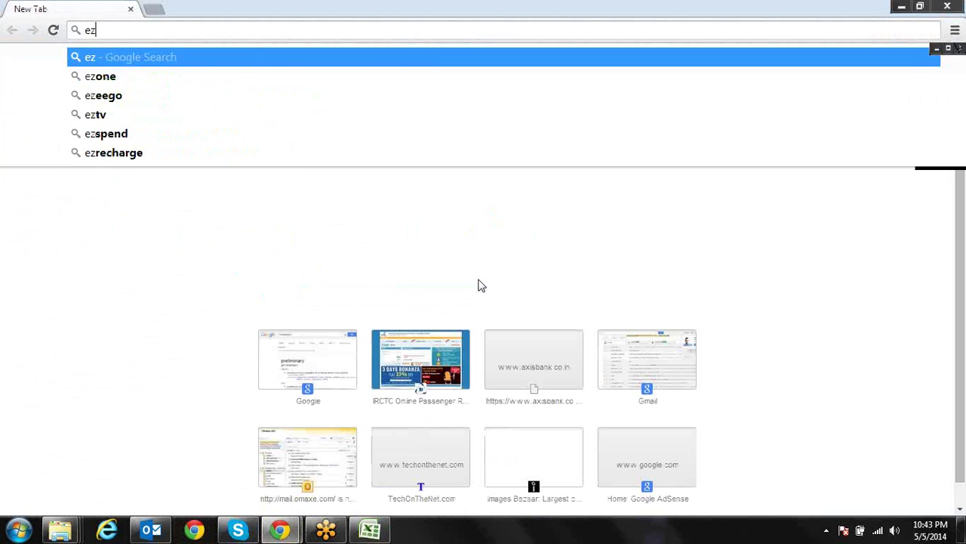
pyautogui.write('c')
pyautogui.press('BackSpace')
pyautogui.press('BackSpace')
pyautogui.write('xcel')
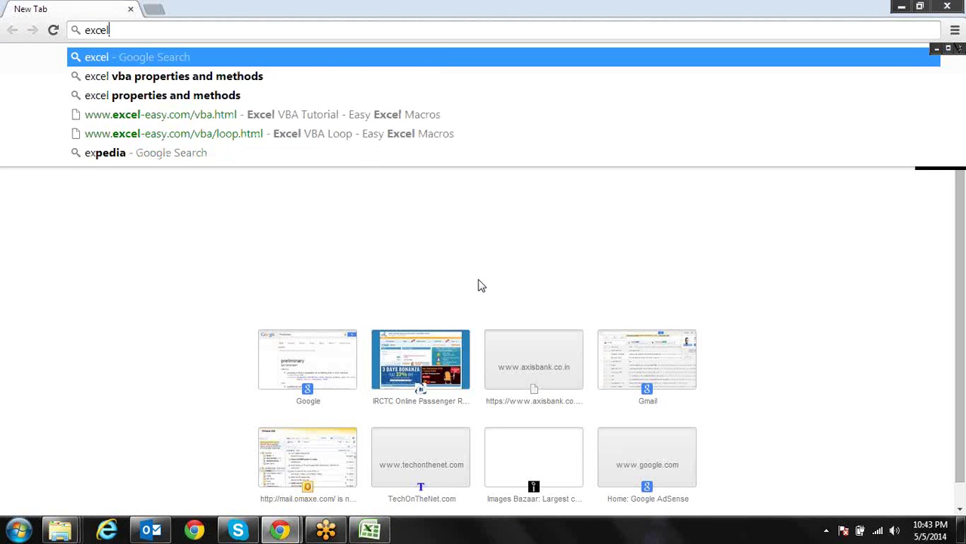
pyautogui.write(' op')
pyautogui.press('Down')
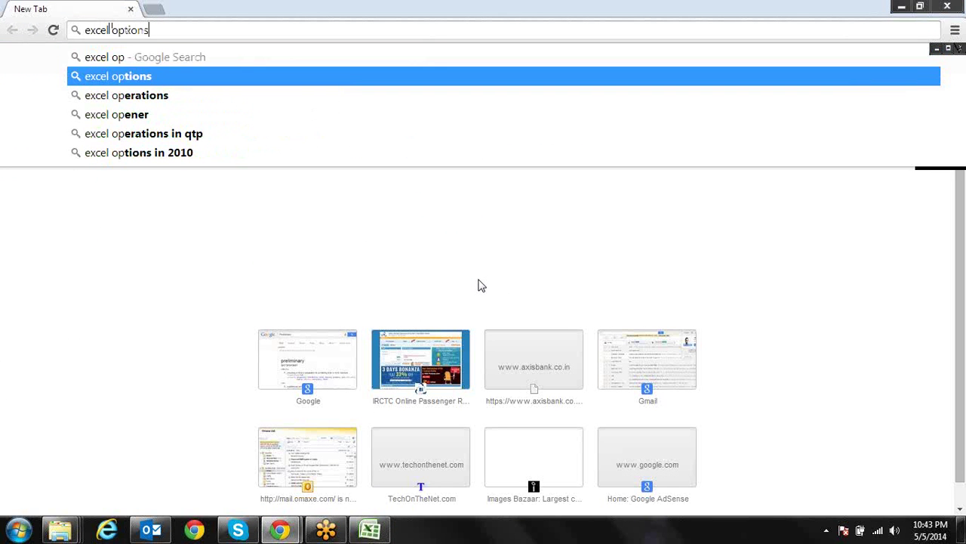
pyautogui.press('Down')
pyautogui.press('Down')
pyautogui.press('Down')
pyautogui.press('Down')
pyautogui.press('Return')
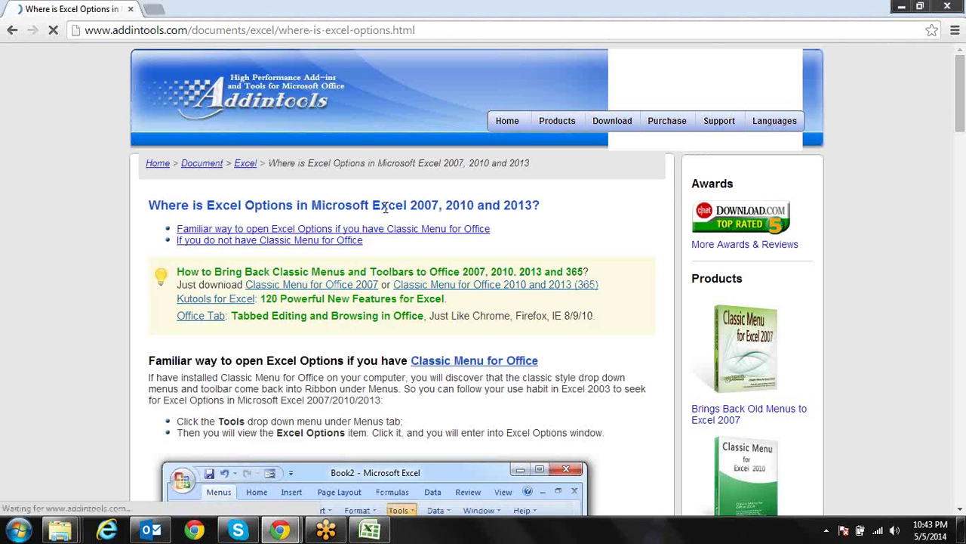
# Step: Scroll the addintools article past the 2007 figures to the Excel 2010/2013 File-tab section
pyautogui.scroll(-2, 385, 214)
pyautogui.scroll(-3, 385, 214)
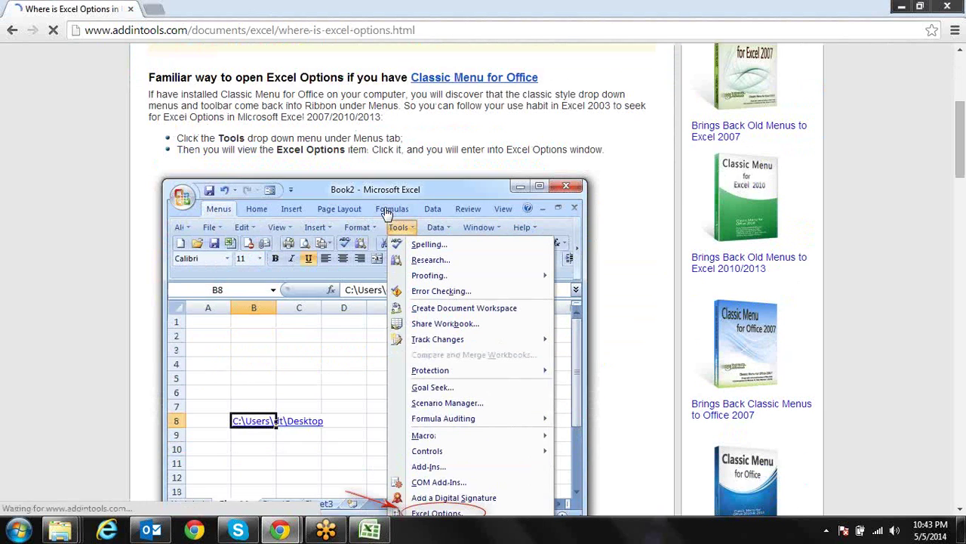
pyautogui.scroll(-1, 385, 214)
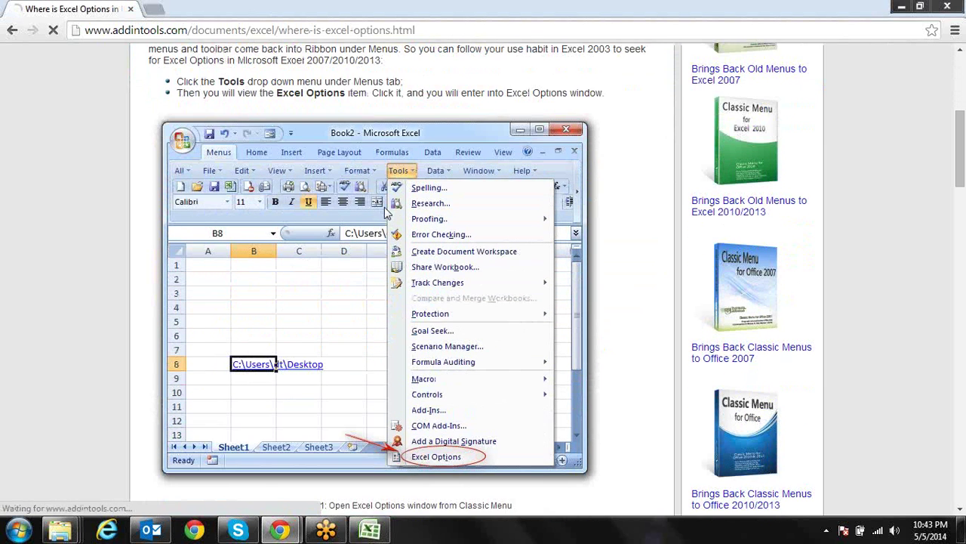
pyautogui.scroll(-1, 385, 213)
pyautogui.scroll(-1, 385, 214)
pyautogui.scroll(2, 386, 213)
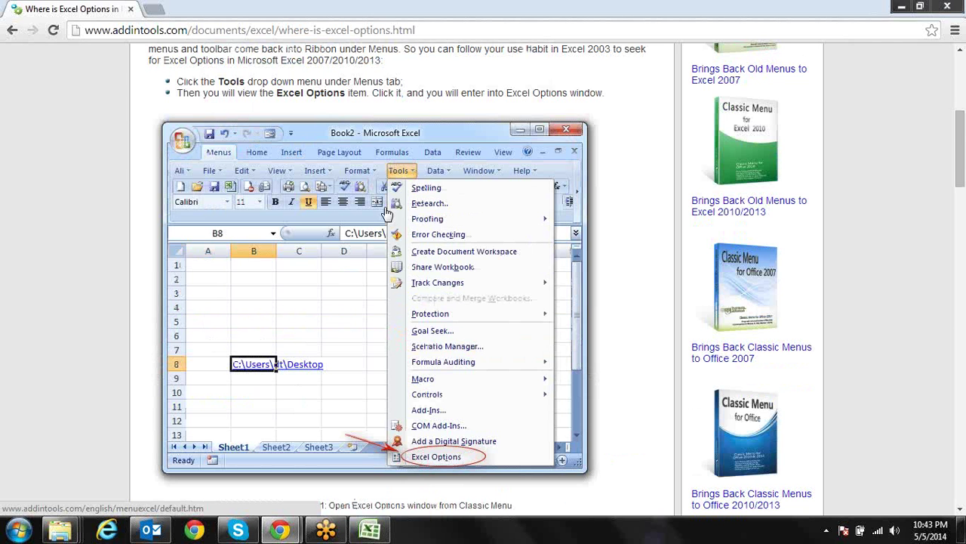
pyautogui.scroll(-1, 387, 214)
pyautogui.scroll(-6, 385, 213)
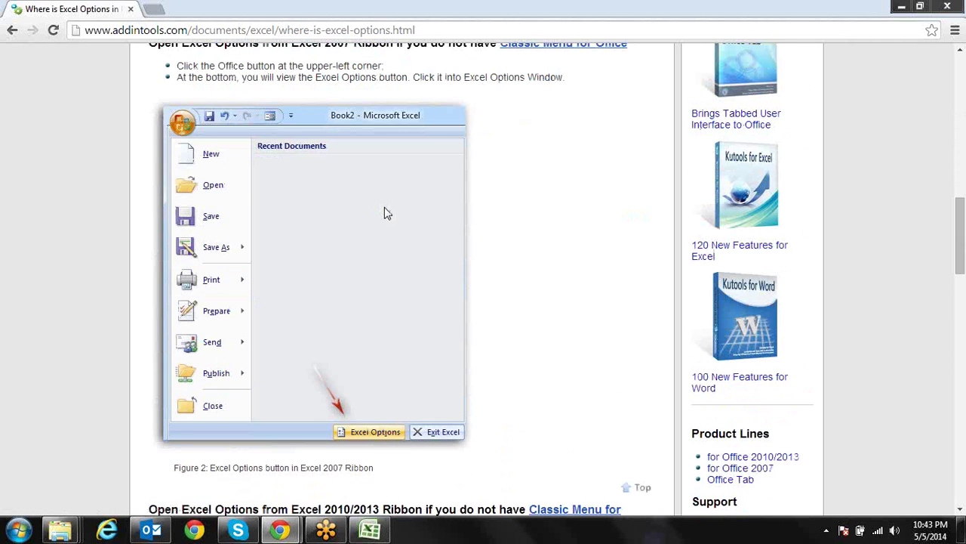
pyautogui.scroll(-2, 384, 214)
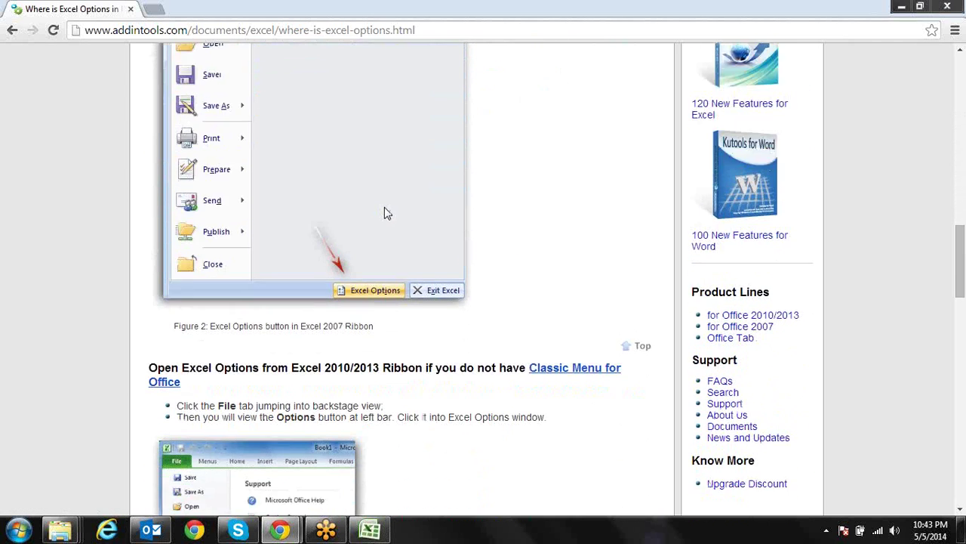
pyautogui.scroll(-4, 384, 214)
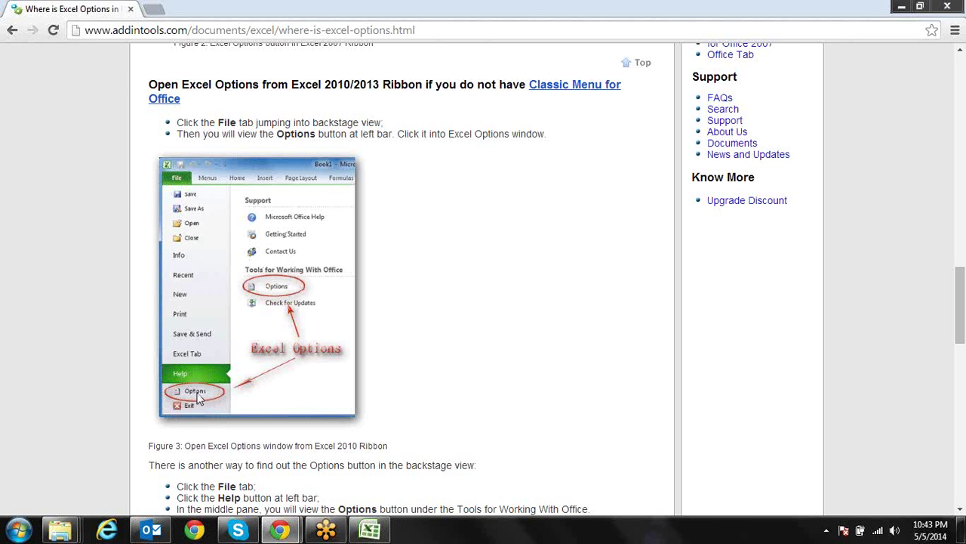
pyautogui.scroll(-1, 280, 288)
pyautogui.scroll(-3, 280, 288)
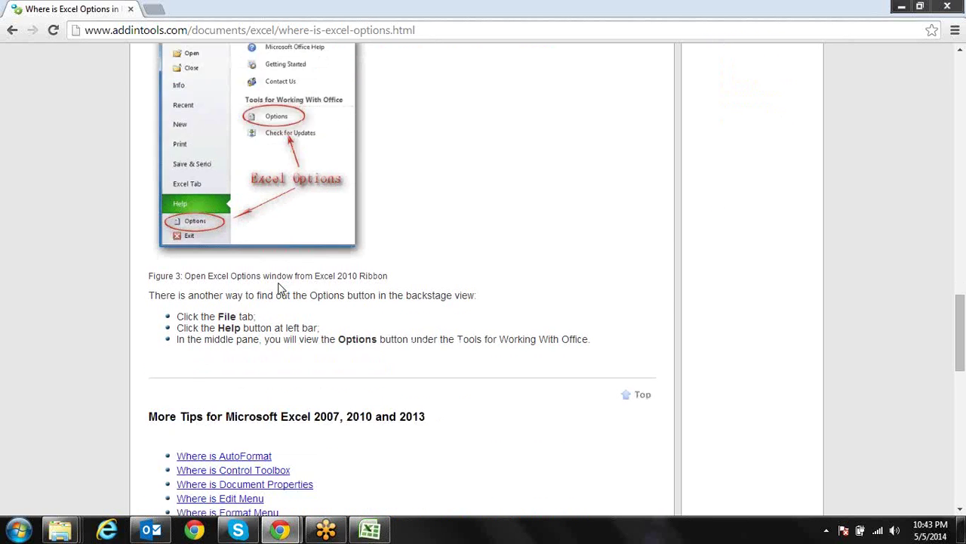
pyautogui.scroll(3, 280, 289)
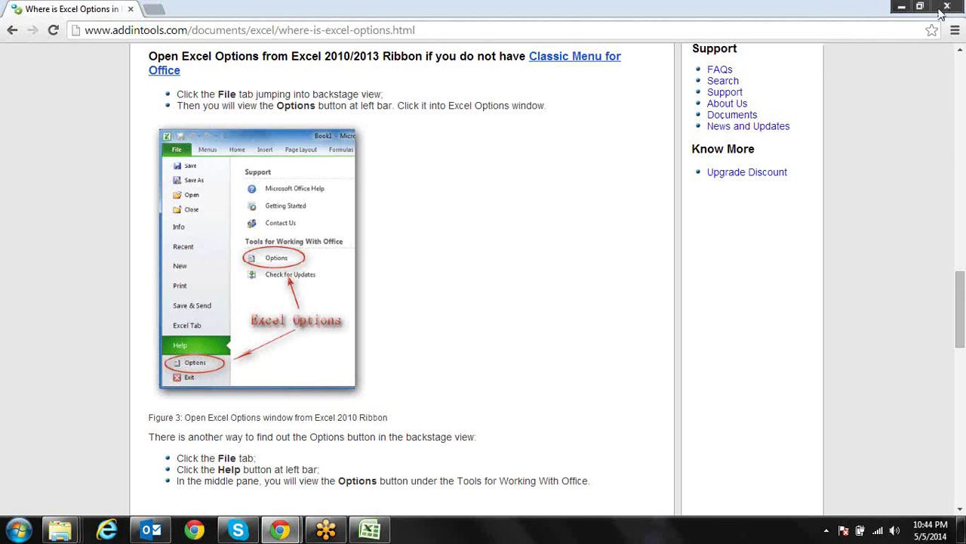
# Step: Back in Excel, open Excel Options from the Office button, view Advanced, then Popular
pyautogui.click(902, 7)
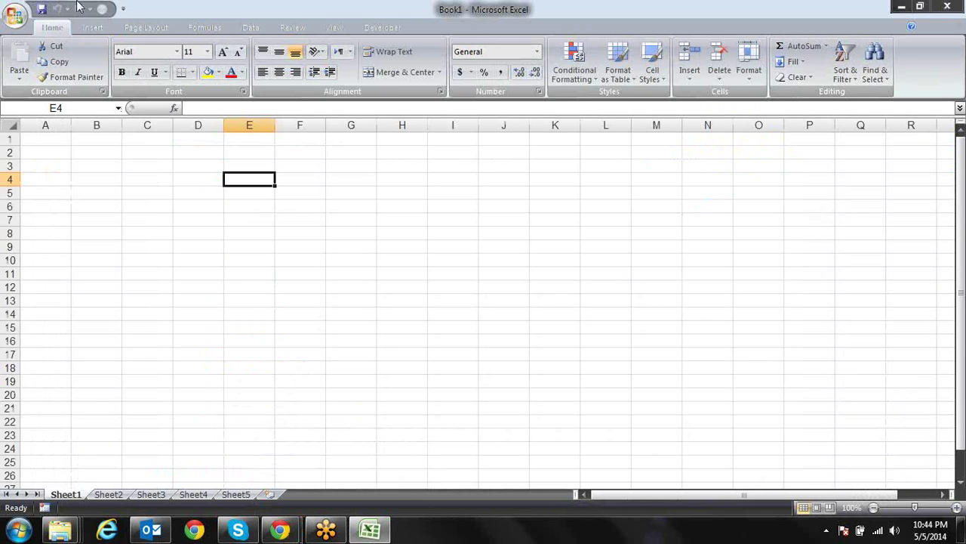
pyautogui.click(13, 19)
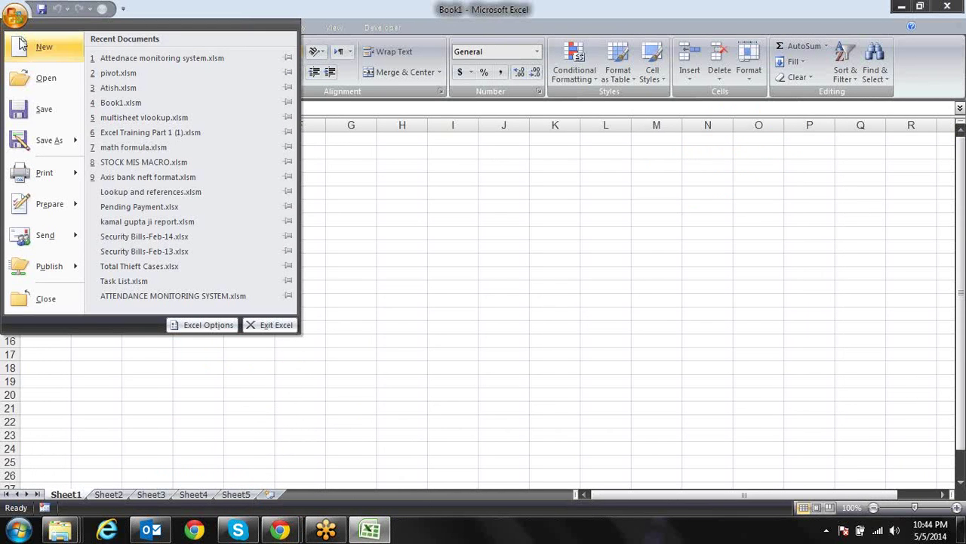
pyautogui.click(189, 325)
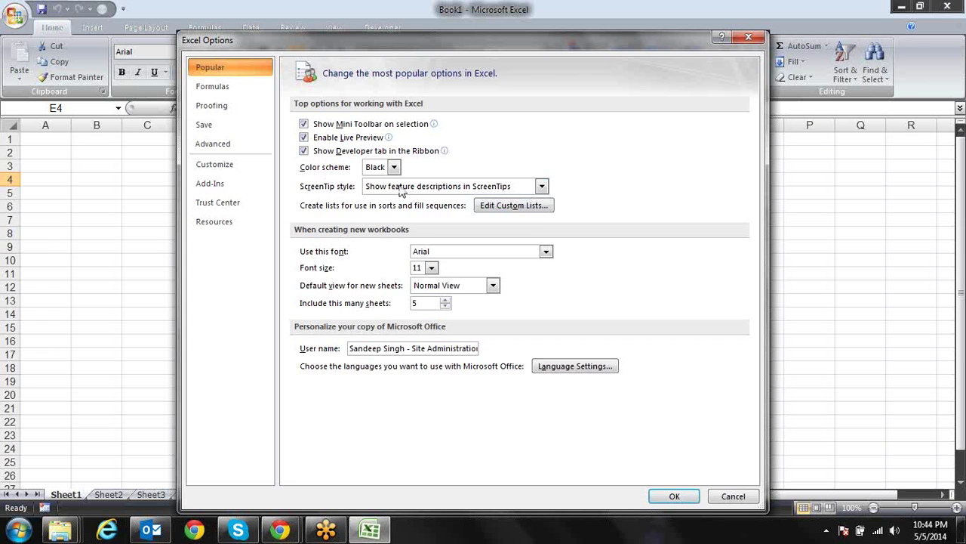
pyautogui.click(263, 143)
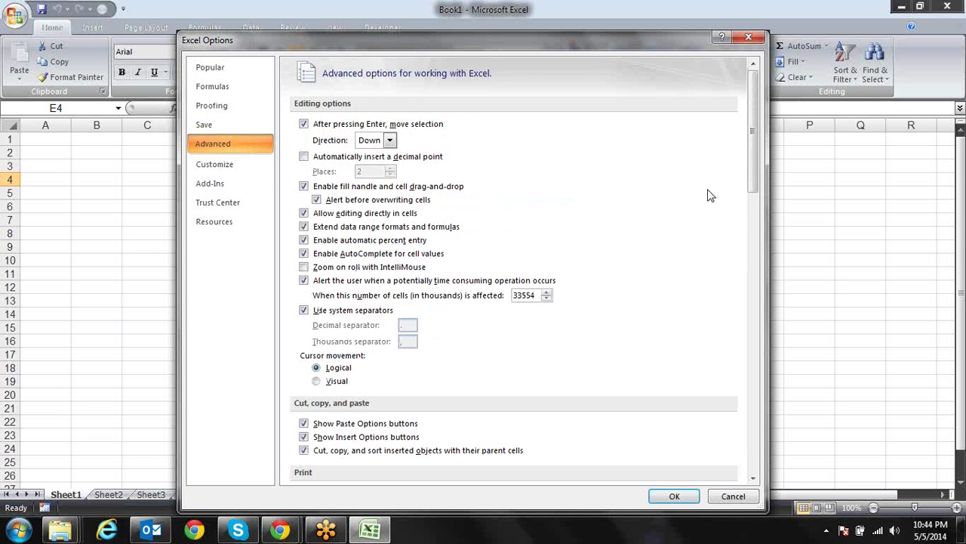
pyautogui.moveTo(754, 151)
pyautogui.mouseDown()
pyautogui.moveTo(753, 435)
pyautogui.moveTo(736, 123)
pyautogui.mouseUp()
pyautogui.click(212, 66)
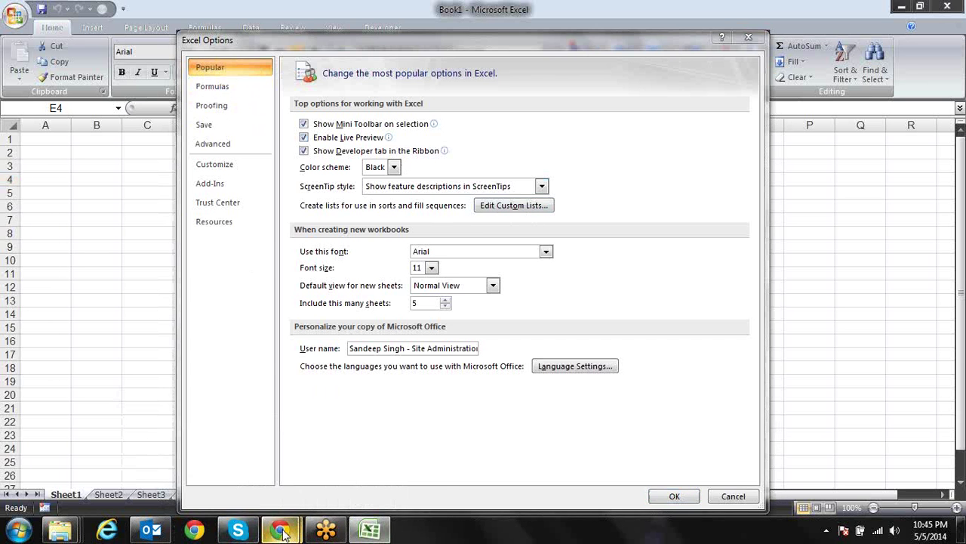
# Step: Restore the Chrome window and go to google.com
pyautogui.moveTo(278, 530)
pyautogui.click(325, 453)
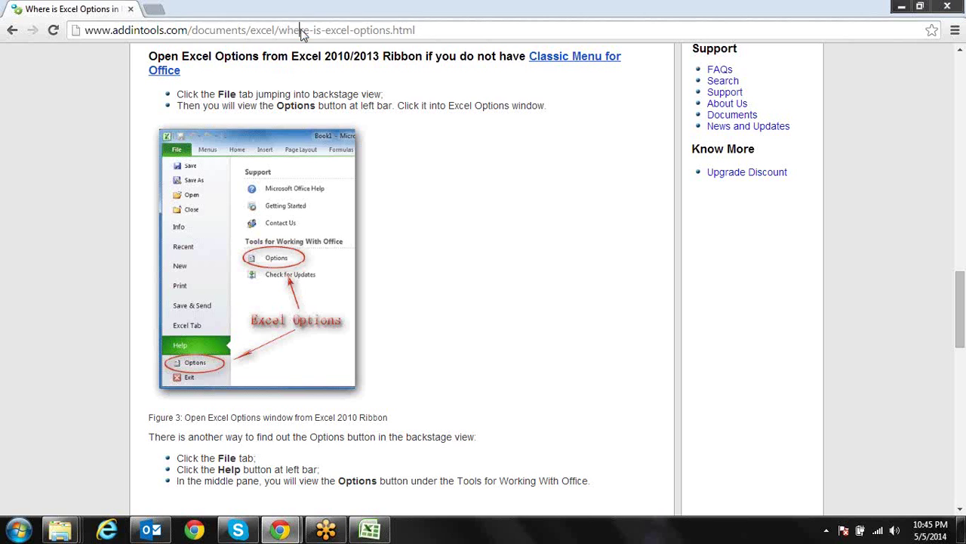
pyautogui.click(302, 32)
pyautogui.write('google.com')
pyautogui.press('Return')
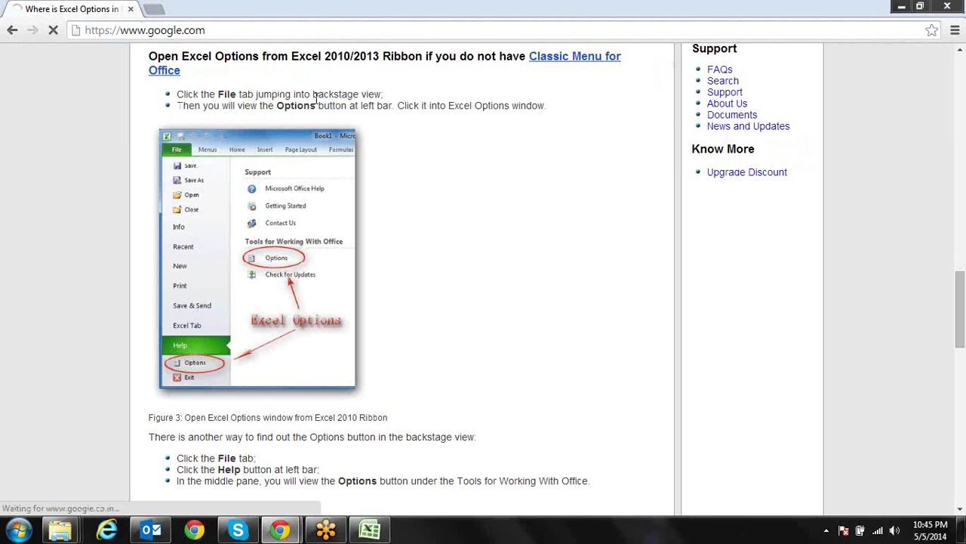
# Step: Search 'edit custom list in excel 2010' and open the Addintools Custom List result
pyautogui.write('ed')
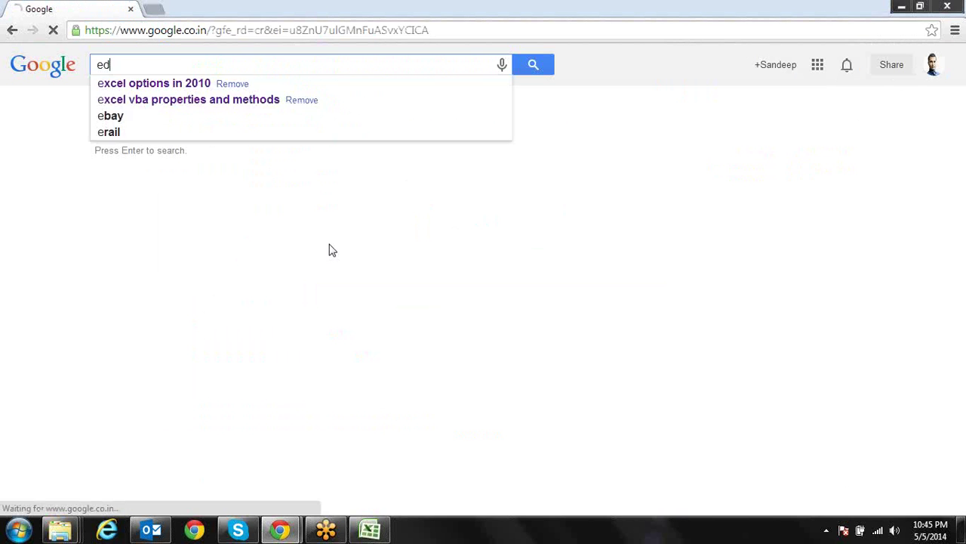
pyautogui.write('it cuts')
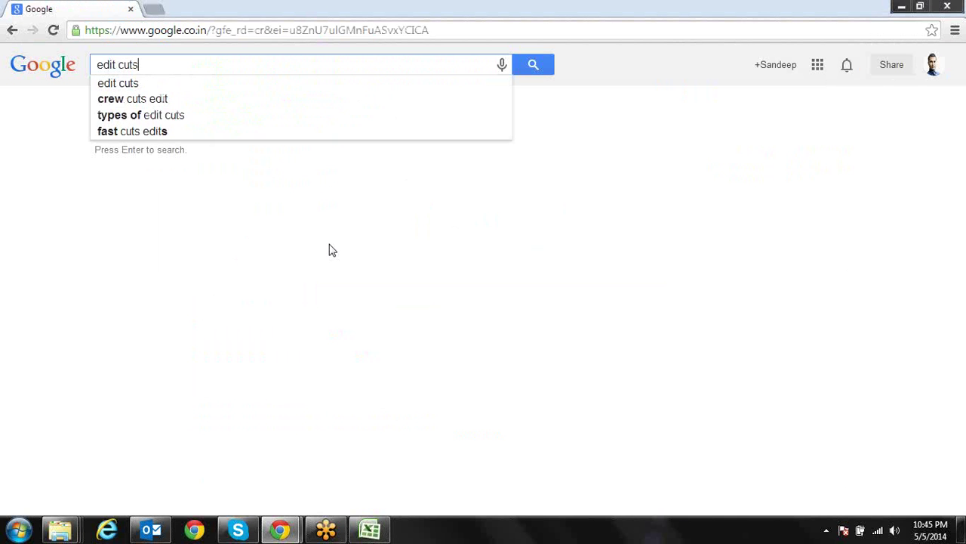
pyautogui.press('BackSpace')
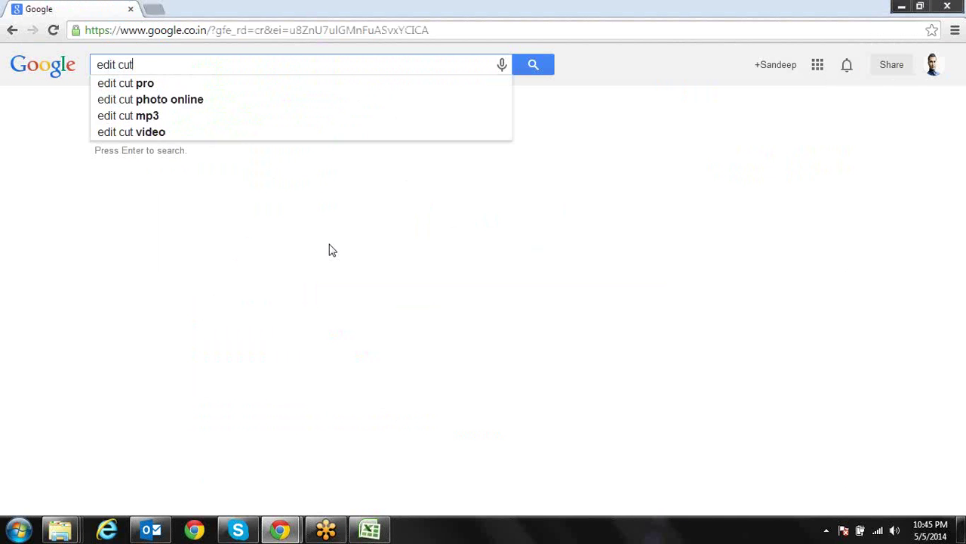
pyautogui.write('stom')
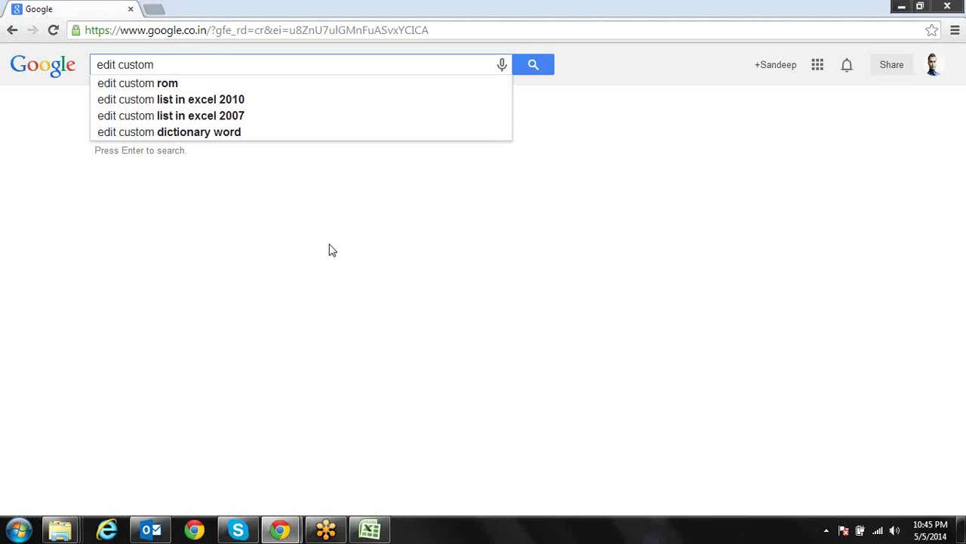
pyautogui.press('Down')
pyautogui.press('Down')
pyautogui.press('Return')
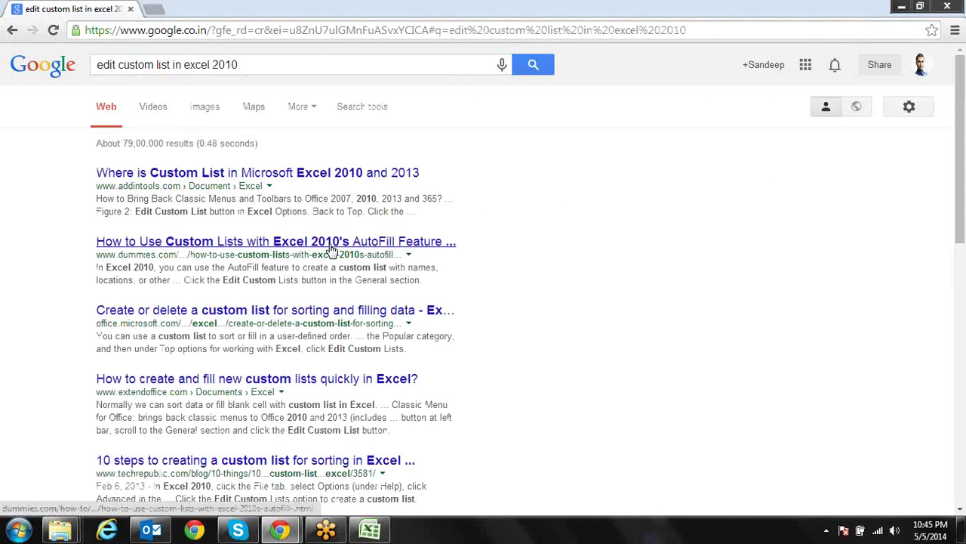
pyautogui.click(213, 174)
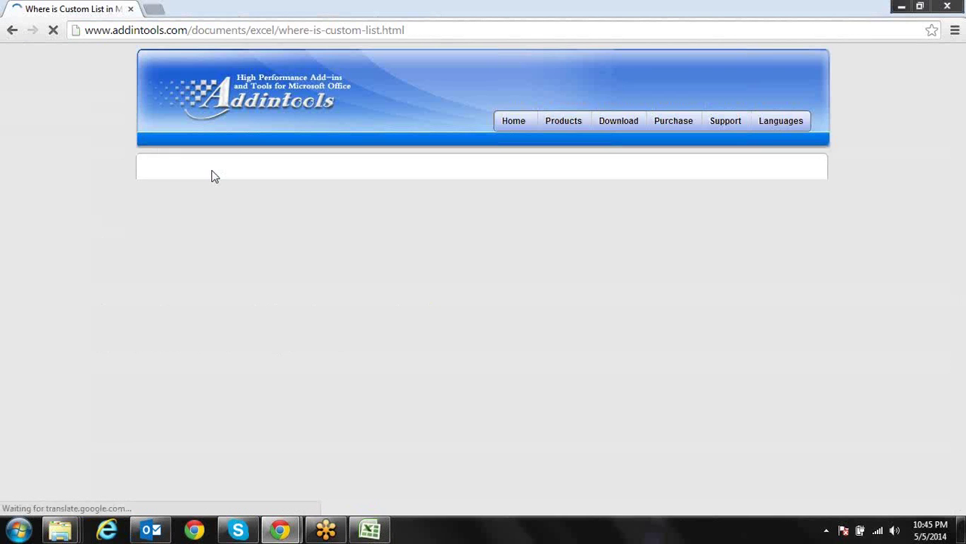
# Step: Scroll through the Addintools Custom List article to the Excel Options figure
pyautogui.scroll(-3, 213, 175)
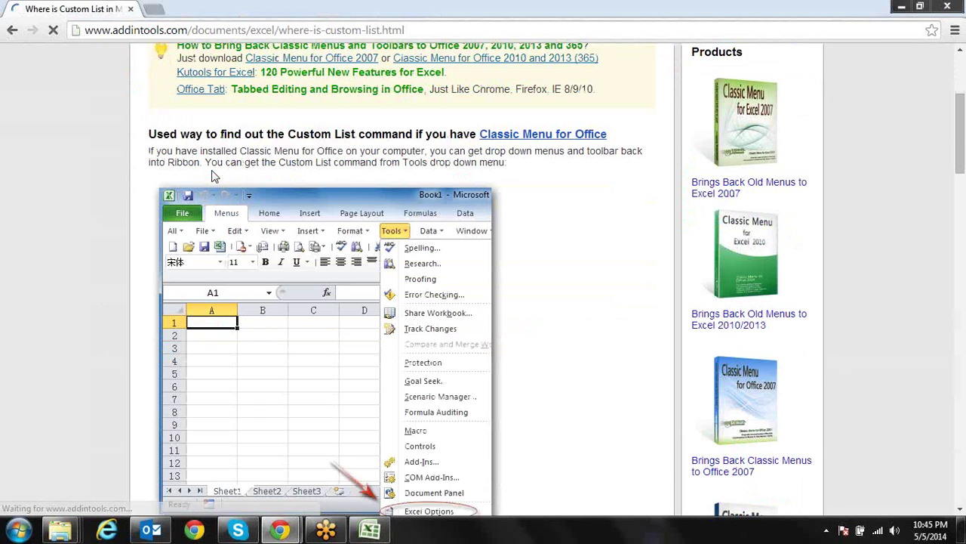
pyautogui.scroll(-2, 213, 176)
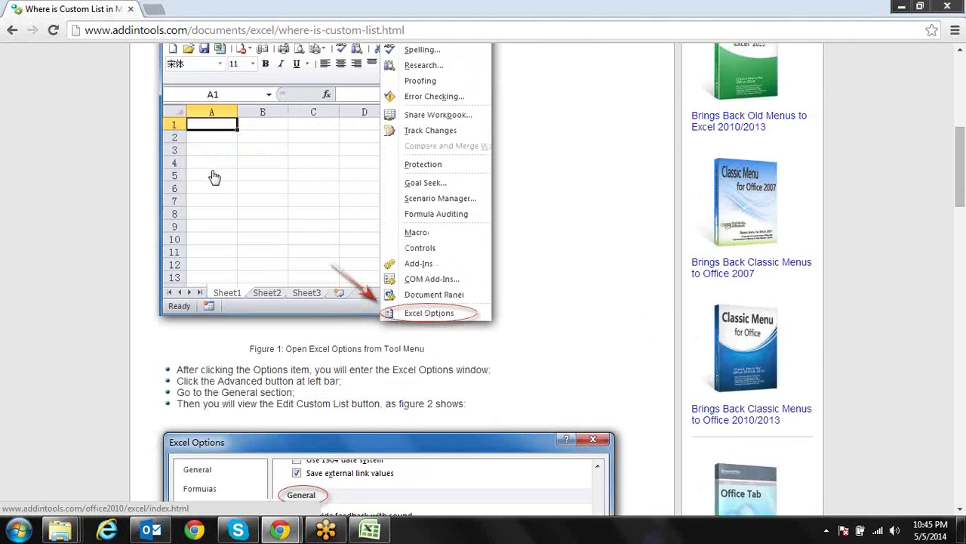
pyautogui.scroll(-3, 214, 175)
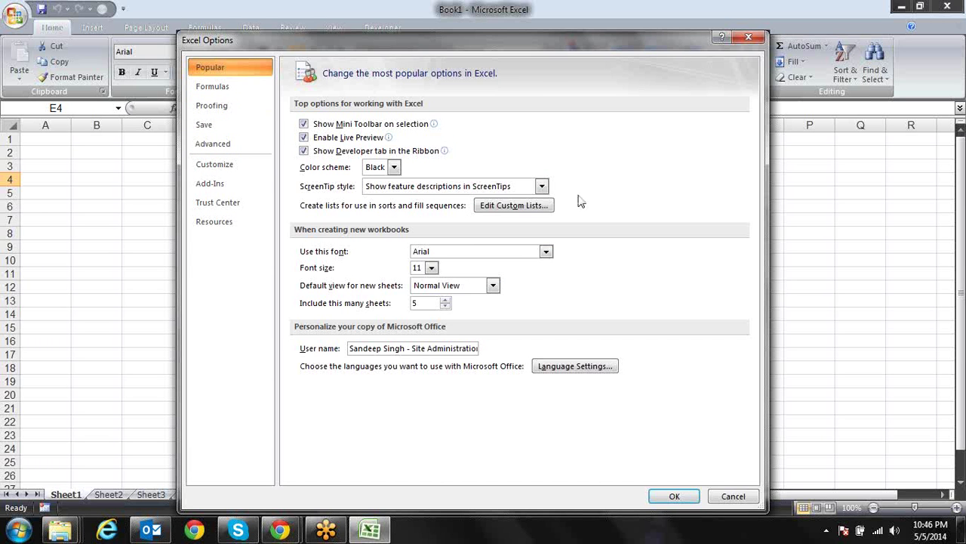
# Step: Close Excel Options and use the arrow keys to move to A1, then A4
pyautogui.press('Return')
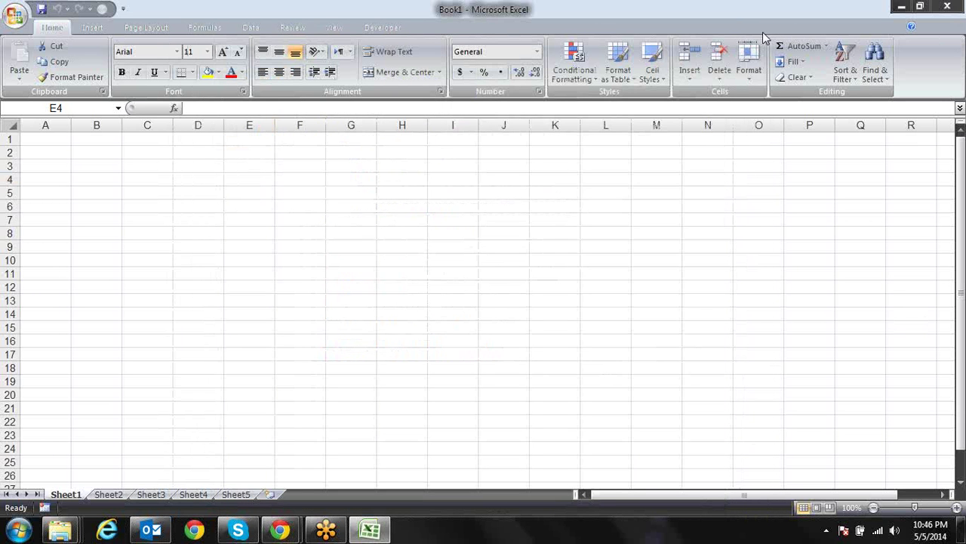
pyautogui.press('Left')
pyautogui.press('Left')
pyautogui.press('Left')
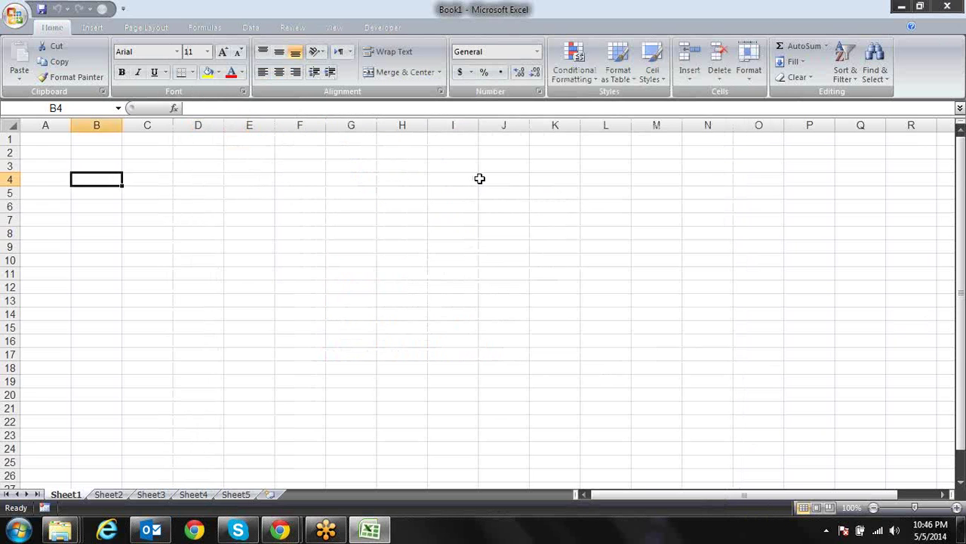
pyautogui.press('Left')
pyautogui.press('Up')
pyautogui.press('Up')
pyautogui.press('Up')
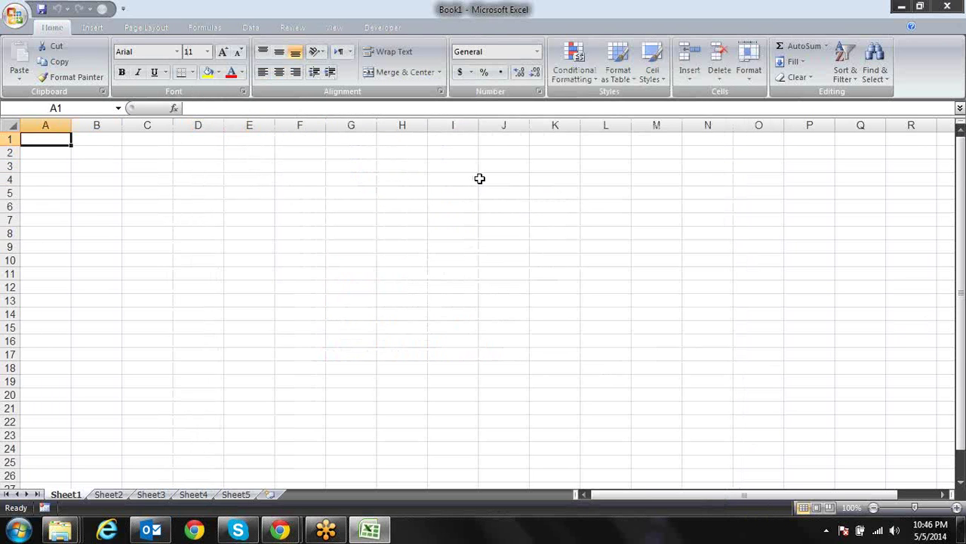
pyautogui.press('Down')
pyautogui.press('Down')
pyautogui.press('Down')
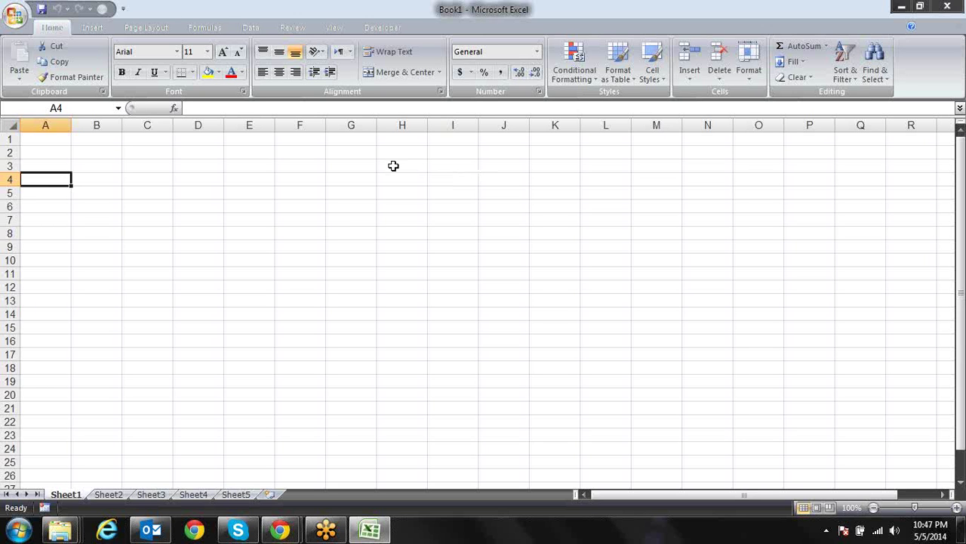
# Step: Select cells G7, F5, G4 and C2, briefly checking Skype, then return to A1
pyautogui.click(341, 221)
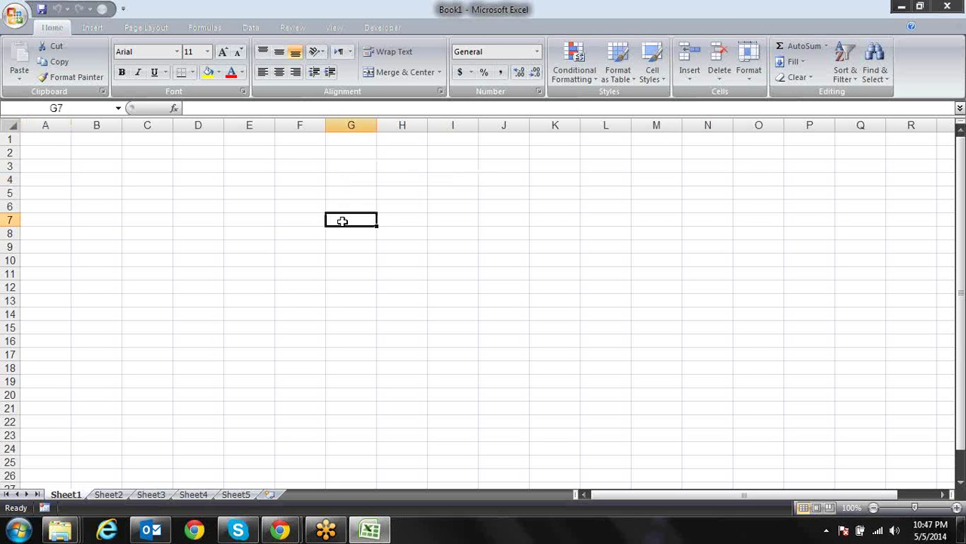
pyautogui.click(281, 193)
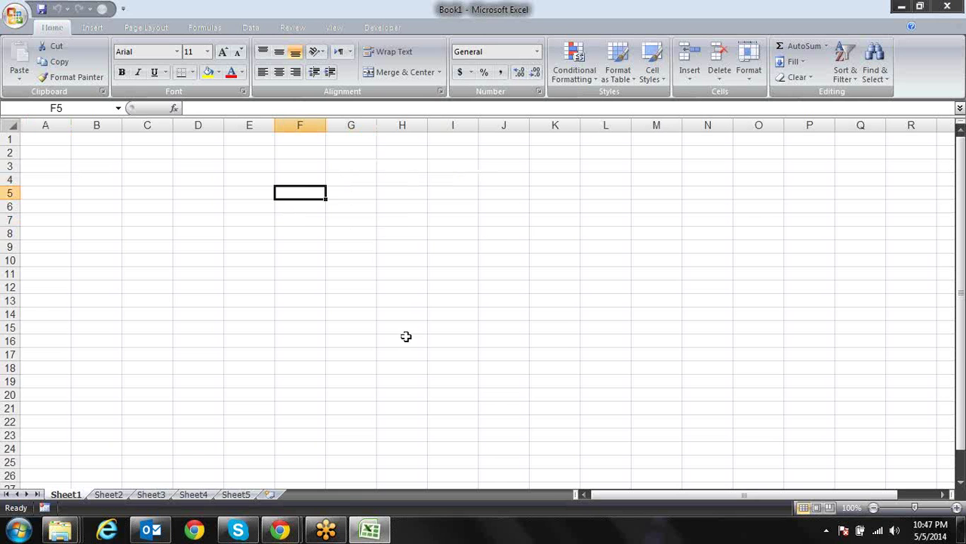
pyautogui.click(237, 529)
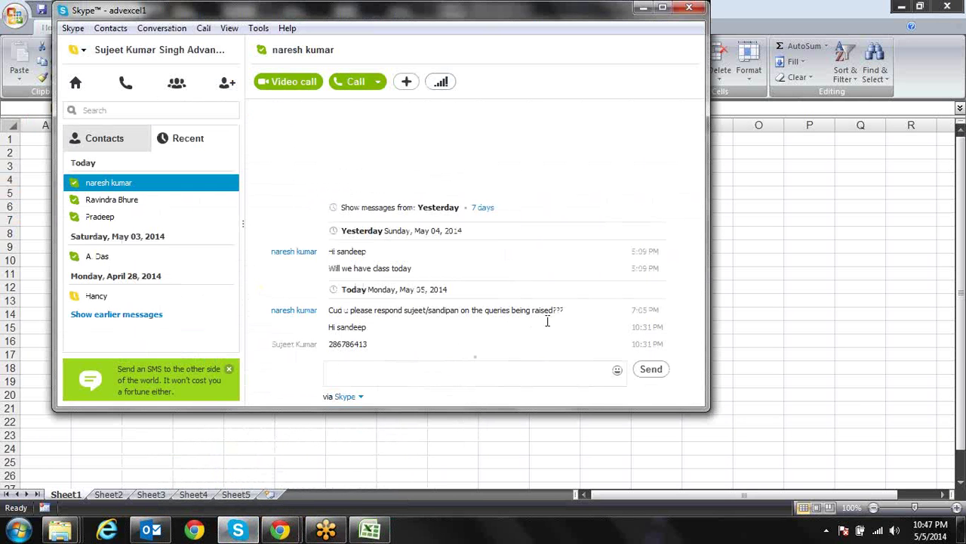
pyautogui.click(800, 214)
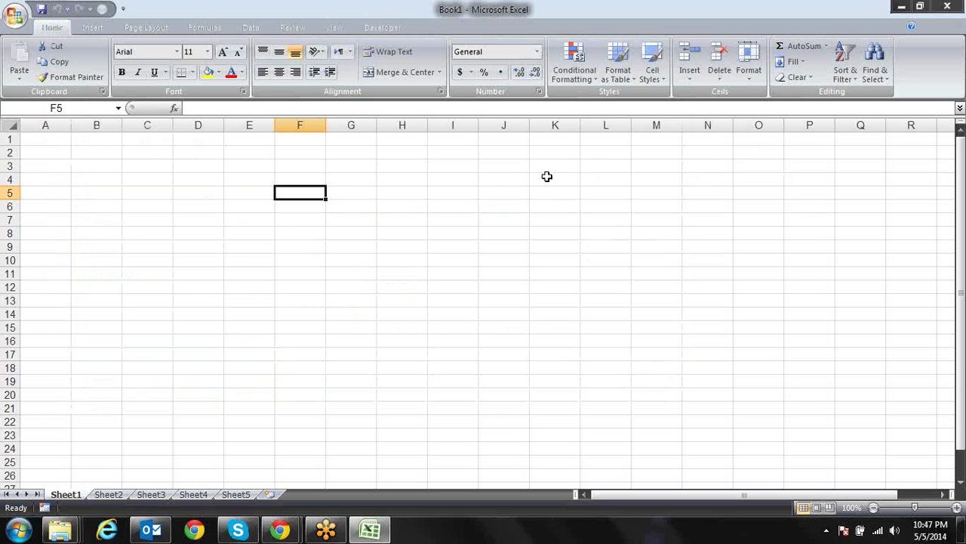
pyautogui.click(346, 177)
pyautogui.click(159, 152)
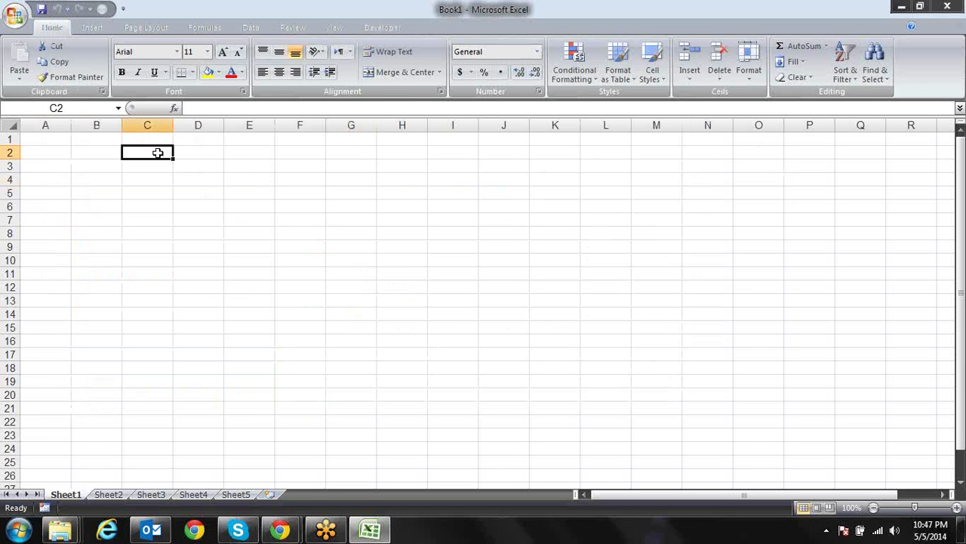
pyautogui.press('Left')
pyautogui.press('Left')
pyautogui.press('Up')
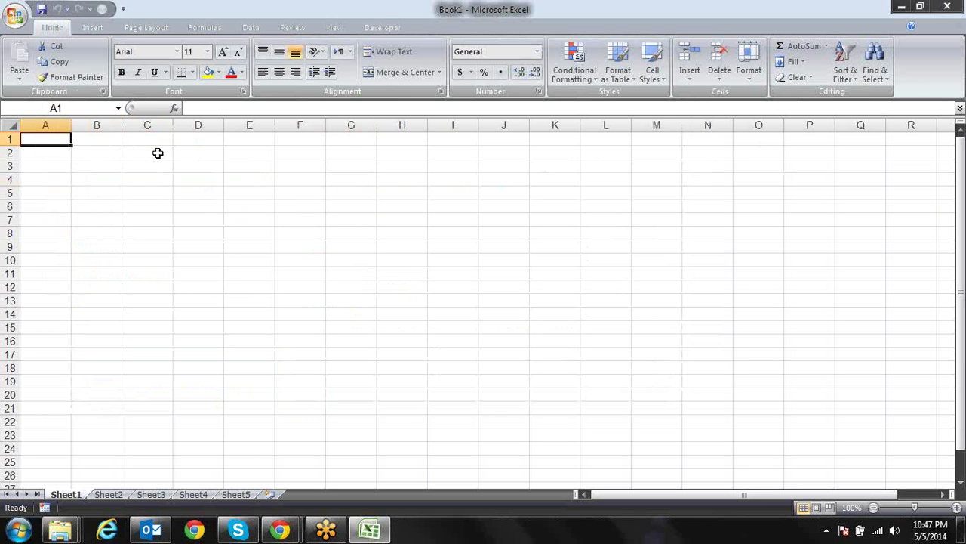
# Step: Make the empty cell A5 bold, then select cell C2
pyautogui.press('Down')
pyautogui.press('Down')
pyautogui.press('Down')
pyautogui.press('Down')
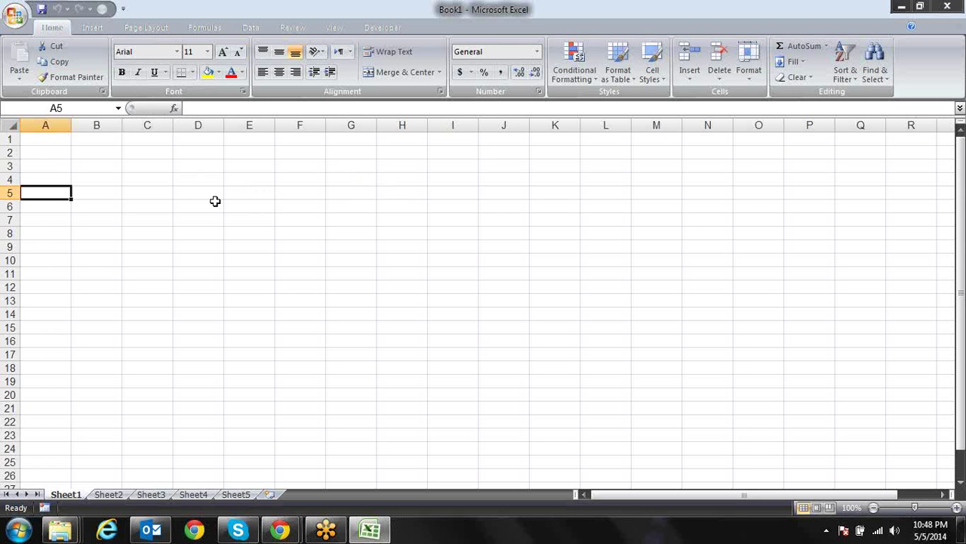
pyautogui.click(123, 76)
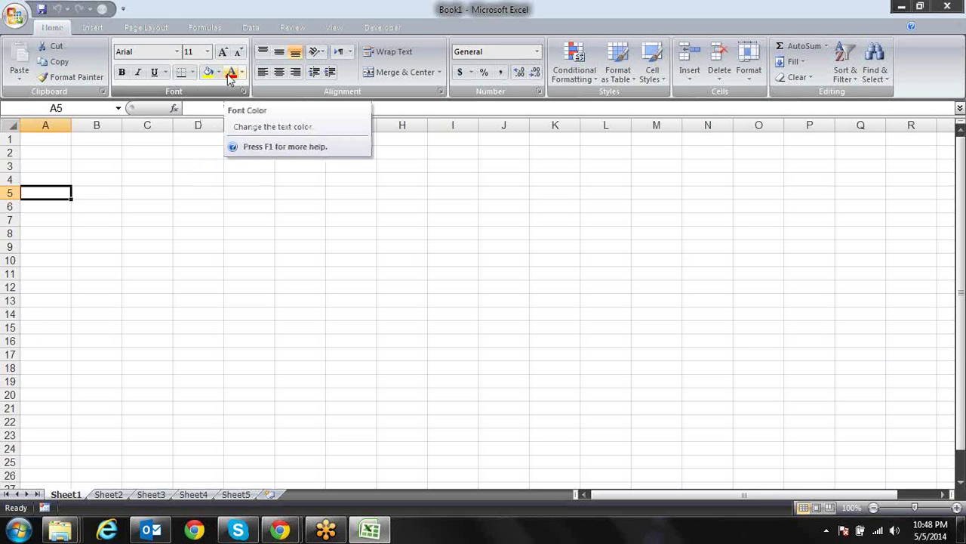
pyautogui.click(168, 157)
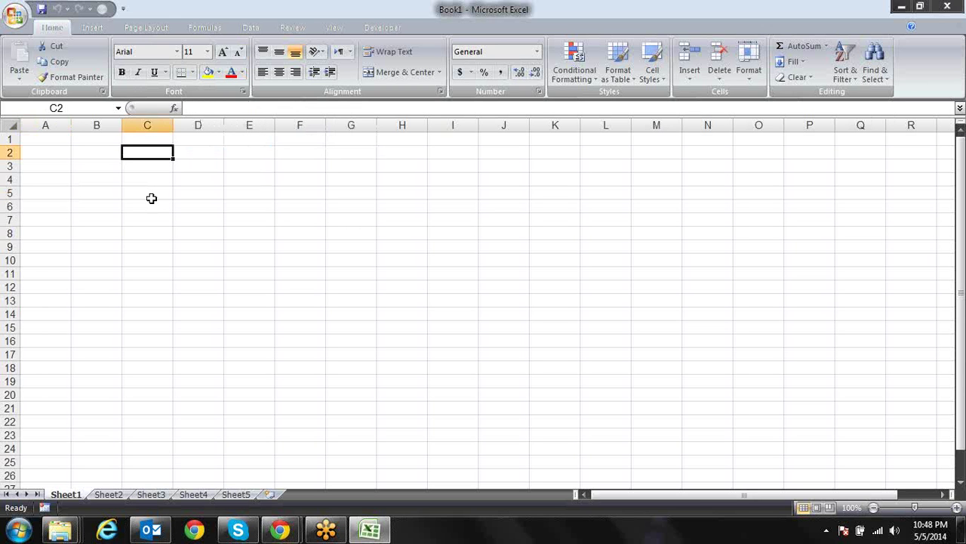
# Step: Show the ribbon KeyTips with Alt, hide and reshow them, then reveal the Home-tab KeyTips with H
pyautogui.press('alt')
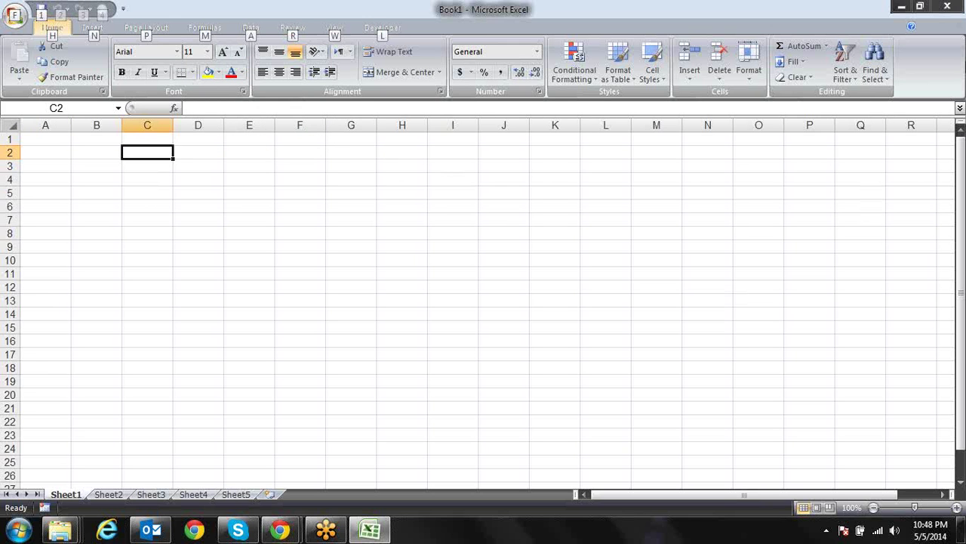
pyautogui.press('Escape')
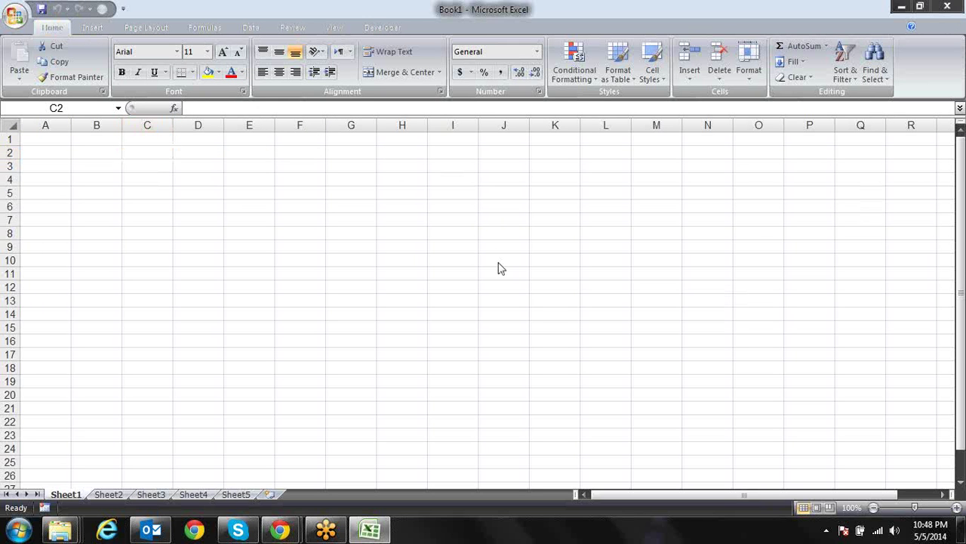
pyautogui.click(487, 9)
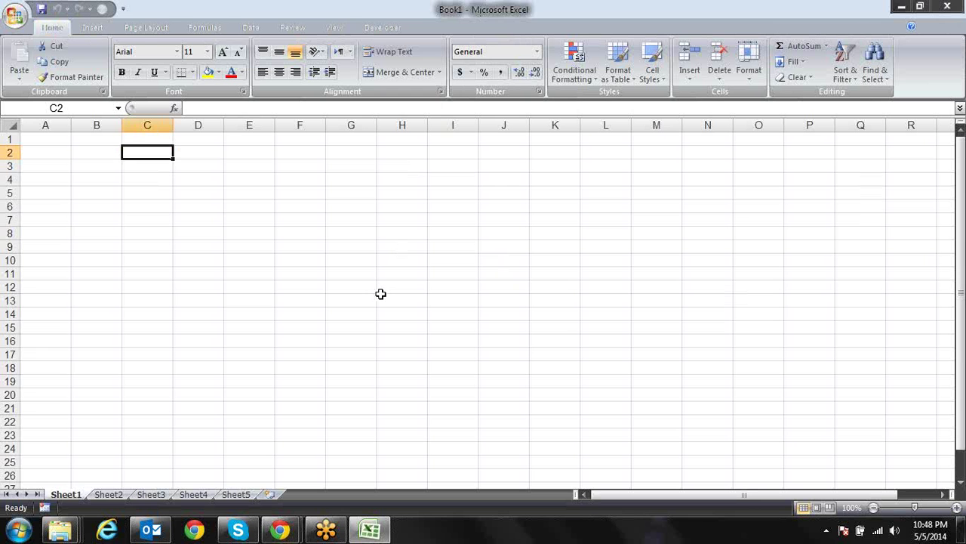
pyautogui.press('alt')
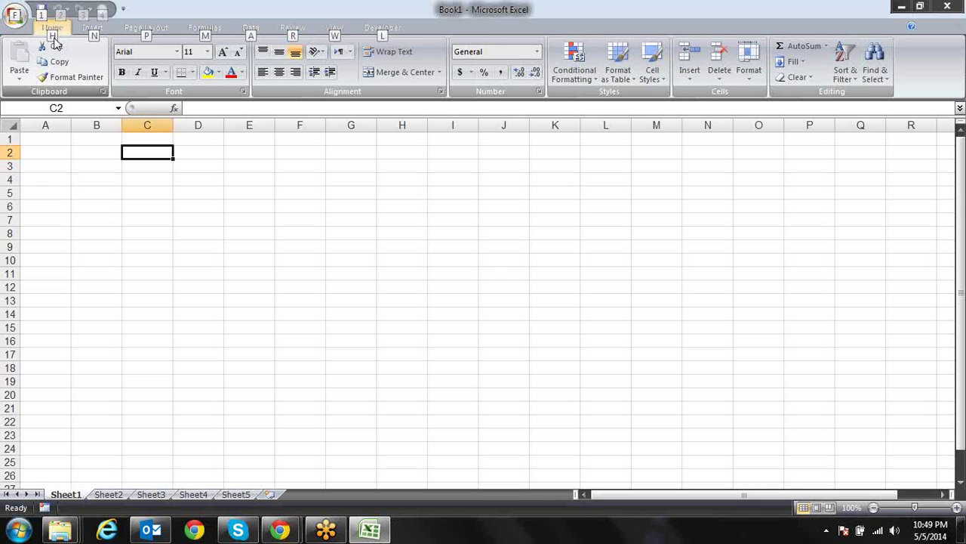
pyautogui.press('h')
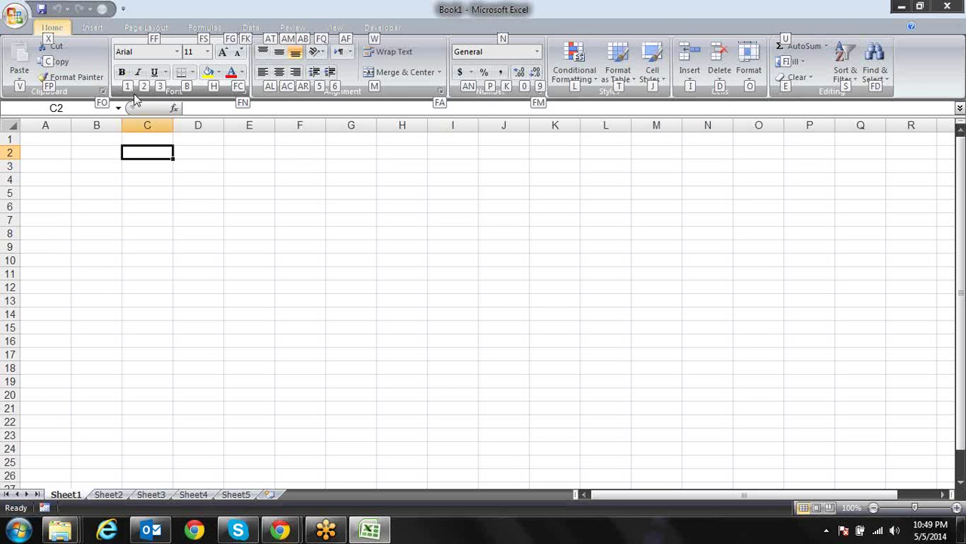
pyautogui.write('1')
pyautogui.write('fdd')
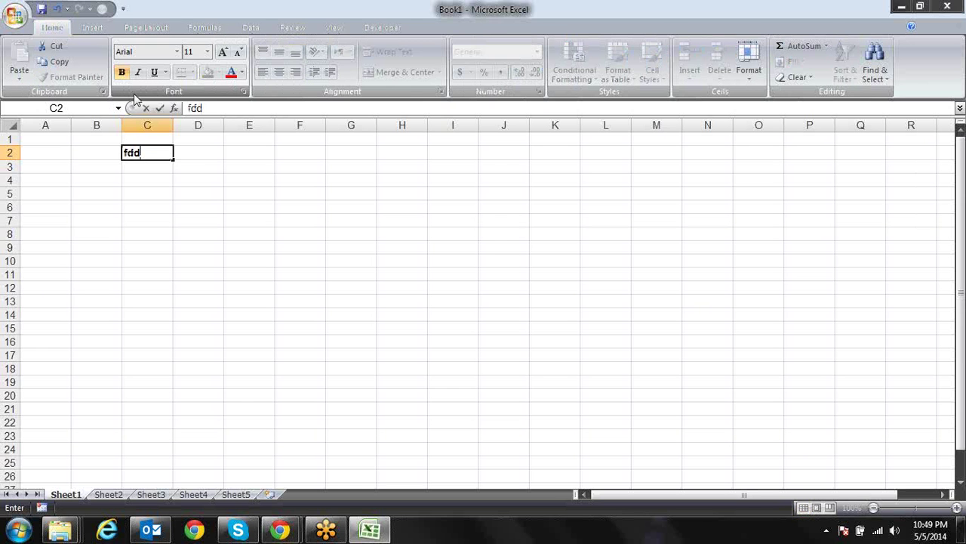
pyautogui.write('fs')
pyautogui.hotkey('ctrl', 'Return')
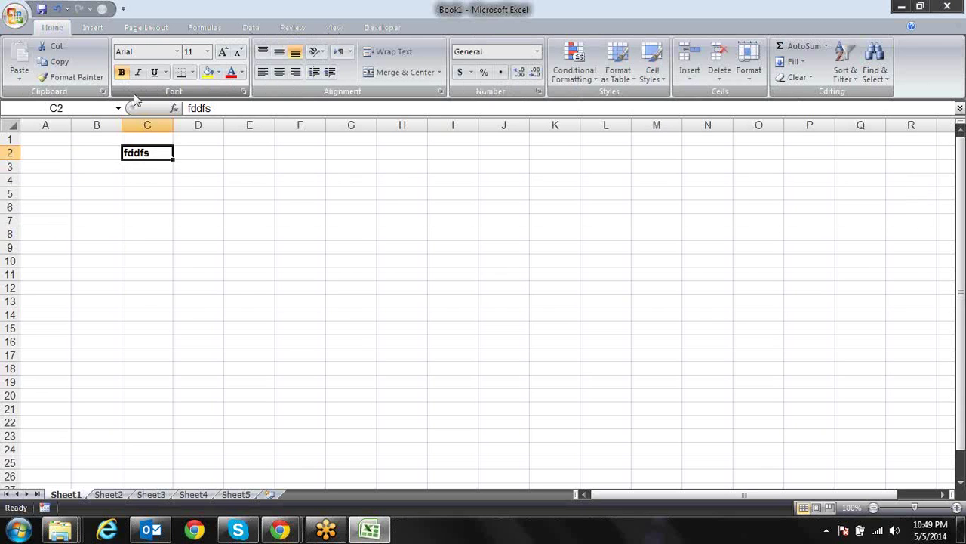
pyautogui.press('alt')
pyautogui.press('h')
pyautogui.press('1')
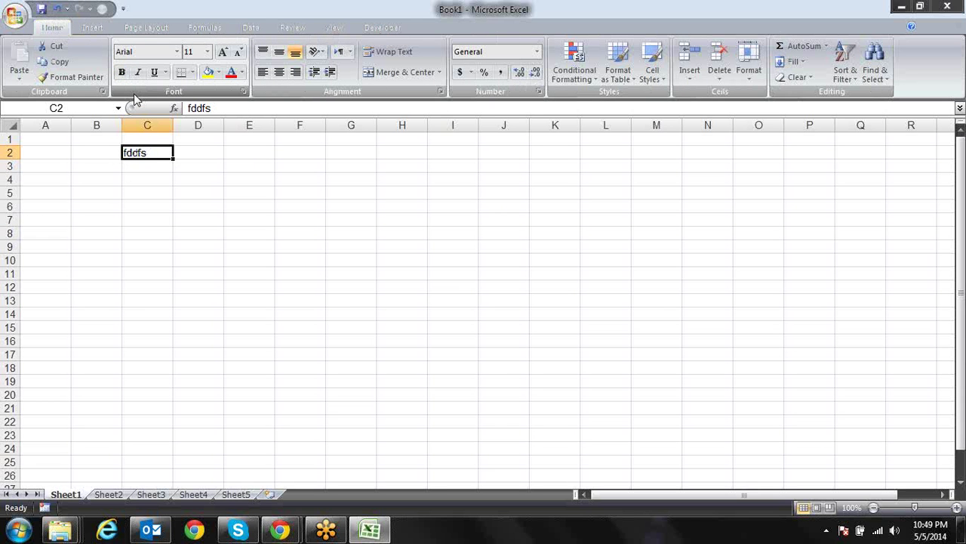
pyautogui.press('alt')
pyautogui.press('h')
pyautogui.press('1')
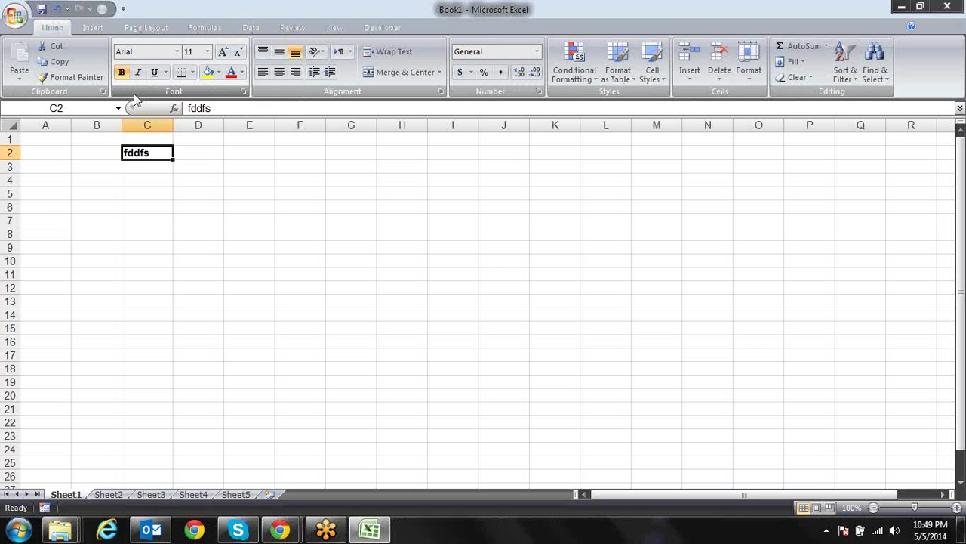
pyautogui.press('Delete')
pyautogui.hotkey('shift', 'Right')
pyautogui.hotkey('shift', 'Right')
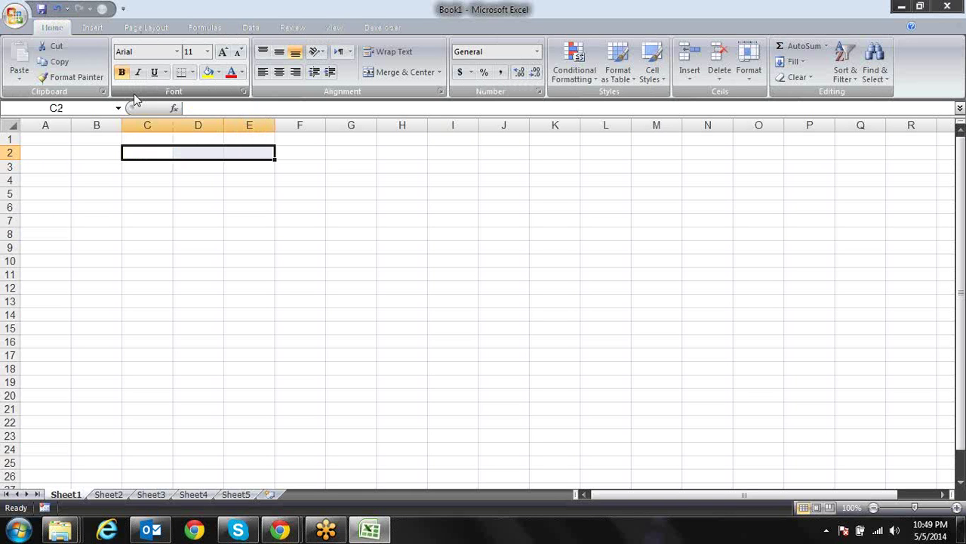
pyautogui.hotkey('shift', 'Right')
pyautogui.hotkey('shift', 'Right')
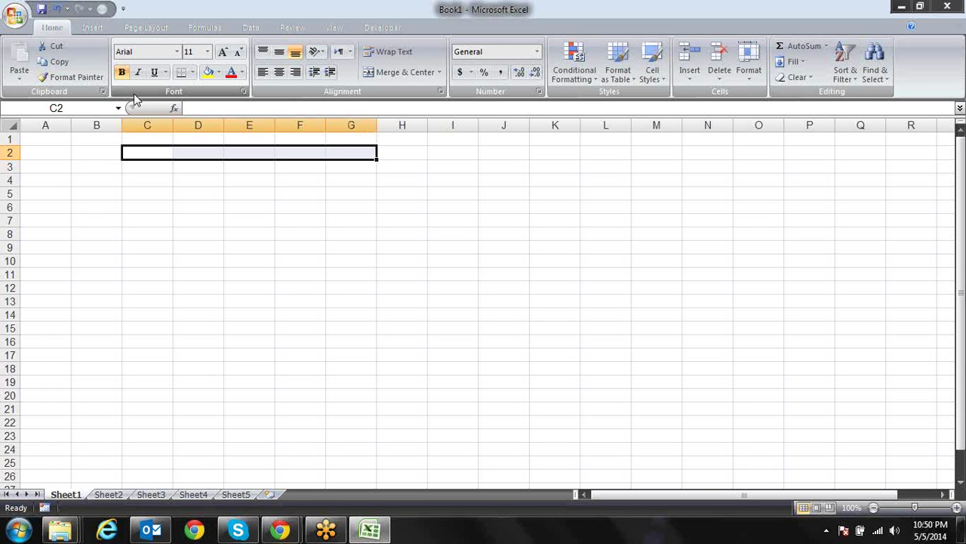
pyautogui.press('alt')
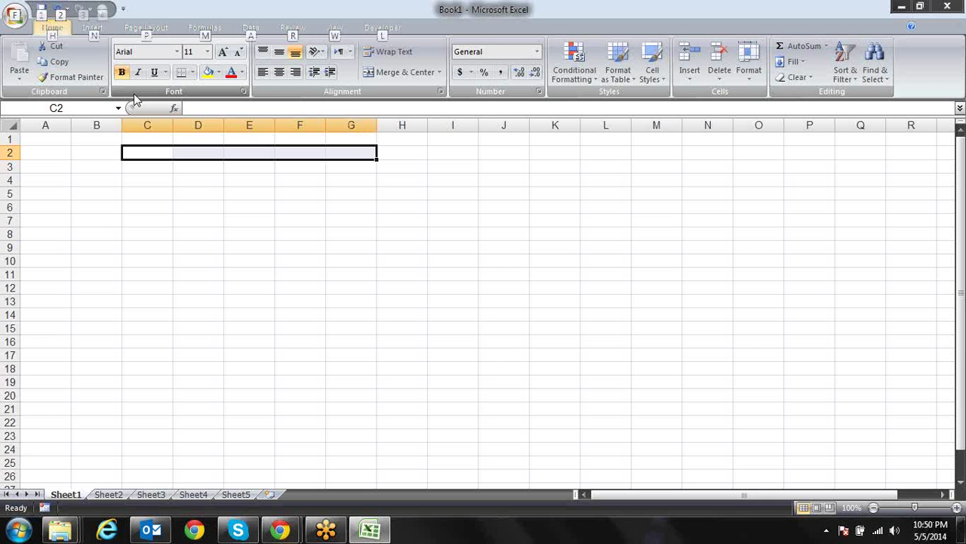
pyautogui.press('h')
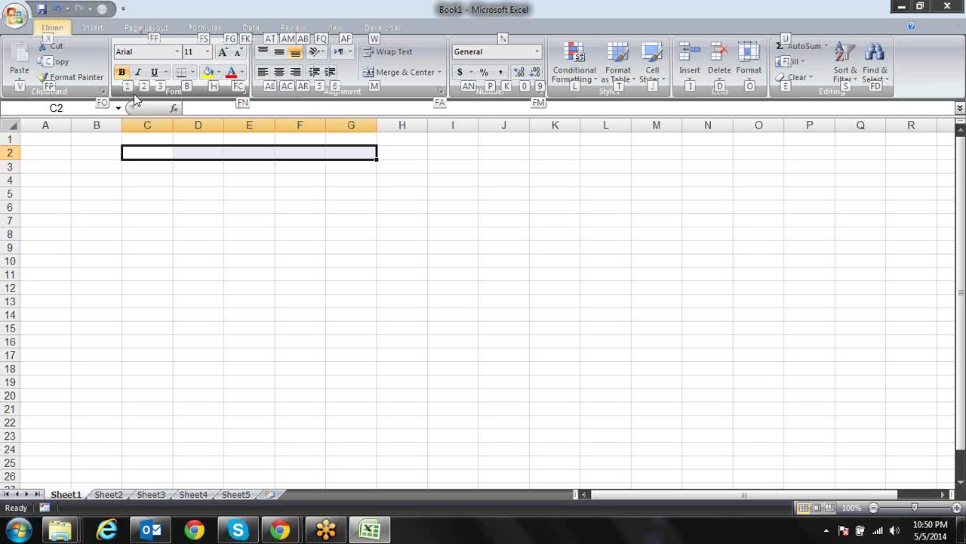
pyautogui.press('m')
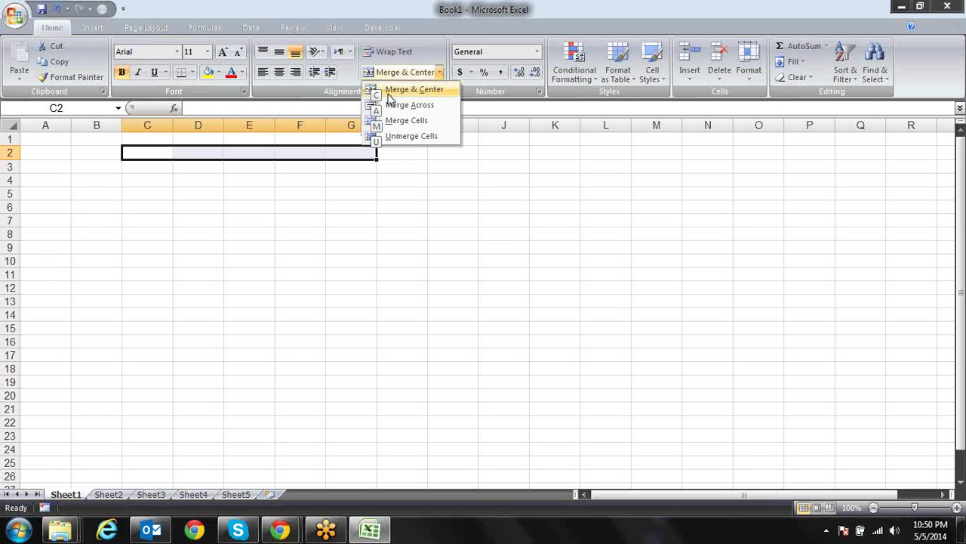
pyautogui.click(388, 94)
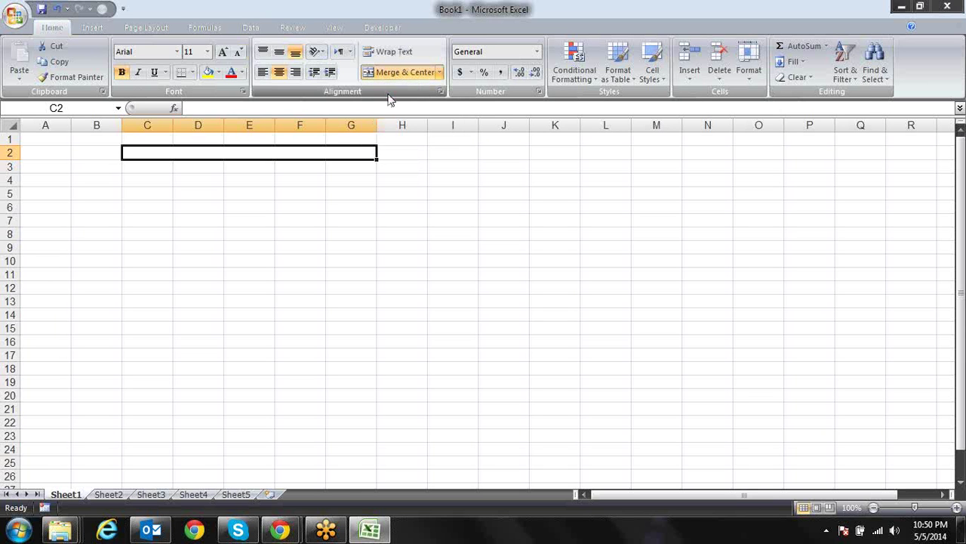
# Step: Undo and redo the C2:G2 merge, then apply All Borders to it with Alt, H, B, A
pyautogui.hotkey('ctrl', 'z')
pyautogui.press('Down')
pyautogui.press('Down')
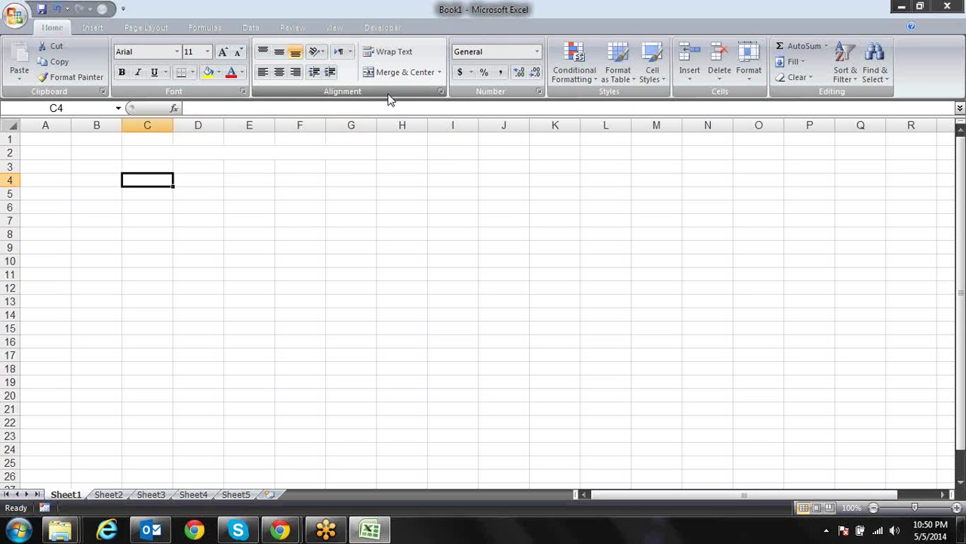
pyautogui.hotkey('ctrl', 'y')
pyautogui.press('alt')
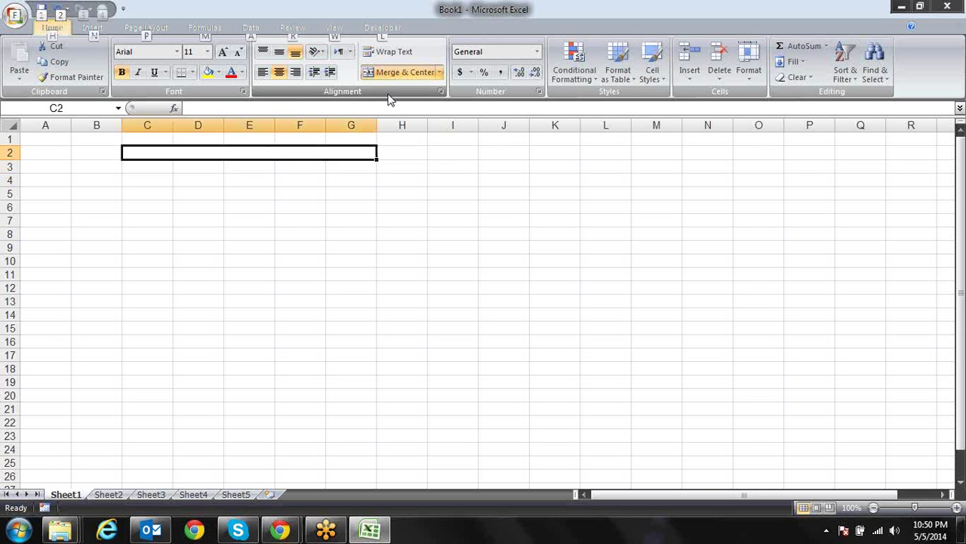
pyautogui.press('h')
pyautogui.press('b')
pyautogui.press('a')
# Step: Select C2:G8 and give every cell All Borders
pyautogui.press('Down')
pyautogui.press('Down')
pyautogui.press('Down')
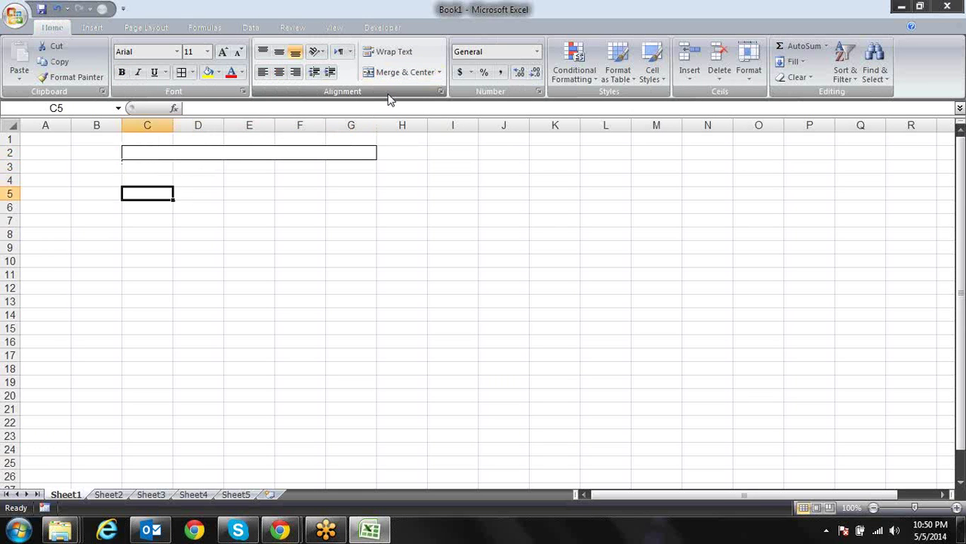
pyautogui.press('Up')
pyautogui.press('Up')
pyautogui.press('Up')
pyautogui.hotkey('shift', 'Down')
pyautogui.hotkey('shift', 'Down')
pyautogui.hotkey('shift', 'Down')
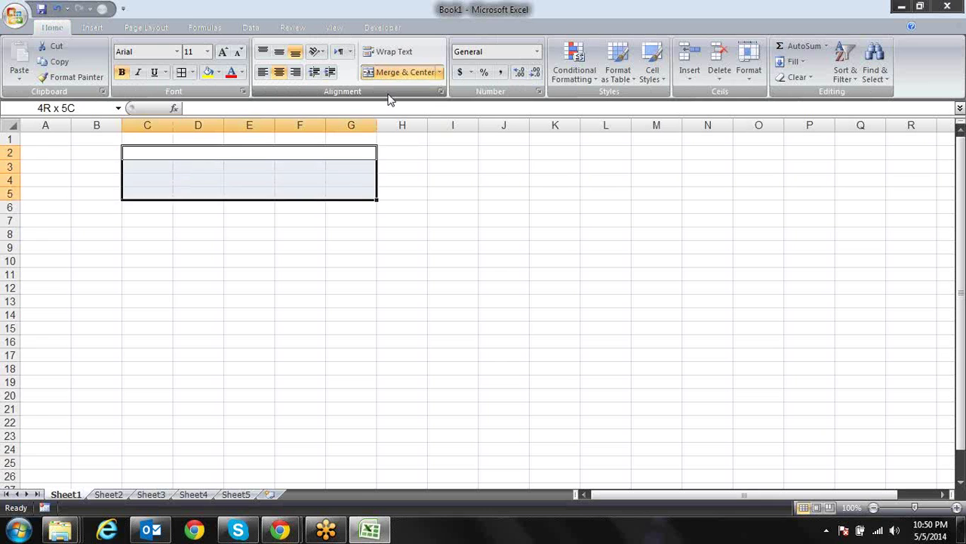
pyautogui.hotkey('shift', 'Down')
pyautogui.hotkey('shift', 'Down')
pyautogui.hotkey('shift', 'Down')
pyautogui.press('alt')
pyautogui.press('h')
pyautogui.press('b')
pyautogui.press('a')
pyautogui.press('Down')
pyautogui.press('Down')
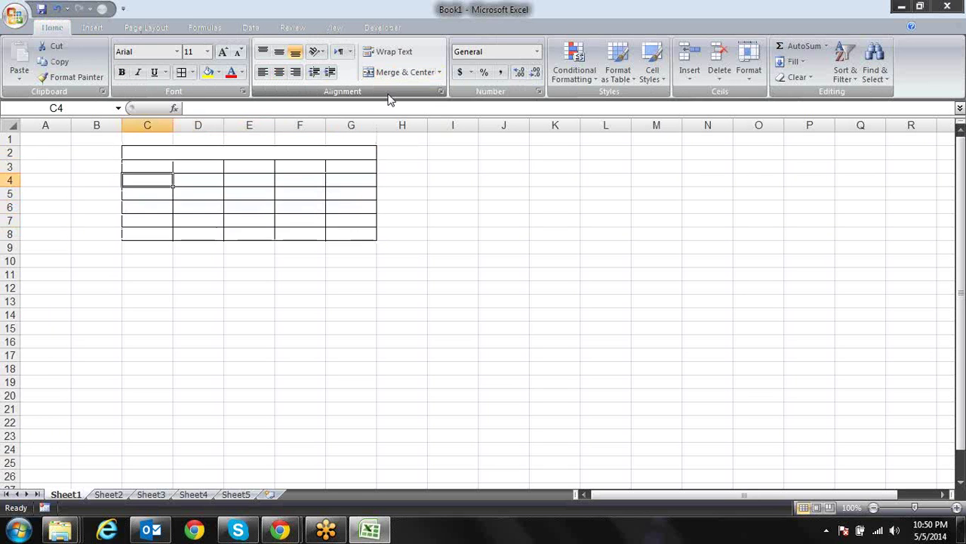
# Step: Select D4:F6 and Merge & Center it with Alt, H, M, C
pyautogui.press('Down')
pyautogui.press('Up')
pyautogui.press('Up')
pyautogui.press('Up')
pyautogui.press('Down')
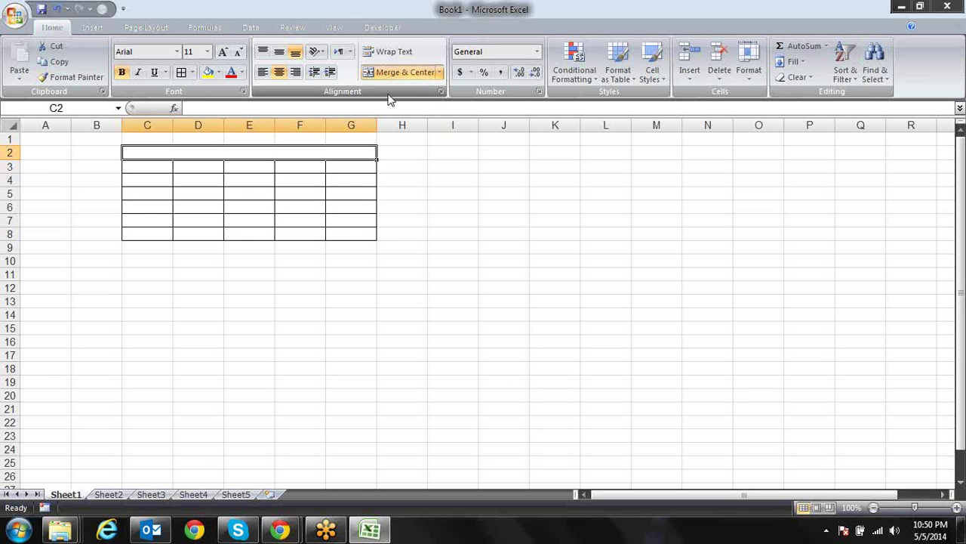
pyautogui.press('Down')
pyautogui.press('Down')
pyautogui.press('Right')
pyautogui.hotkey('shift', 'Down')
pyautogui.hotkey('shift', 'Right')
pyautogui.hotkey('shift', 'Right')
pyautogui.hotkey('shift', 'Down')
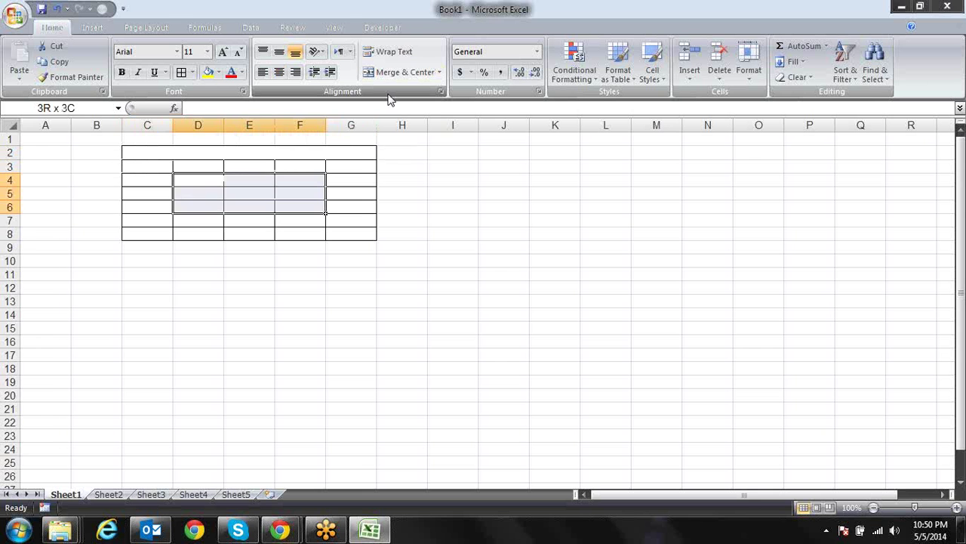
pyautogui.press('alt')
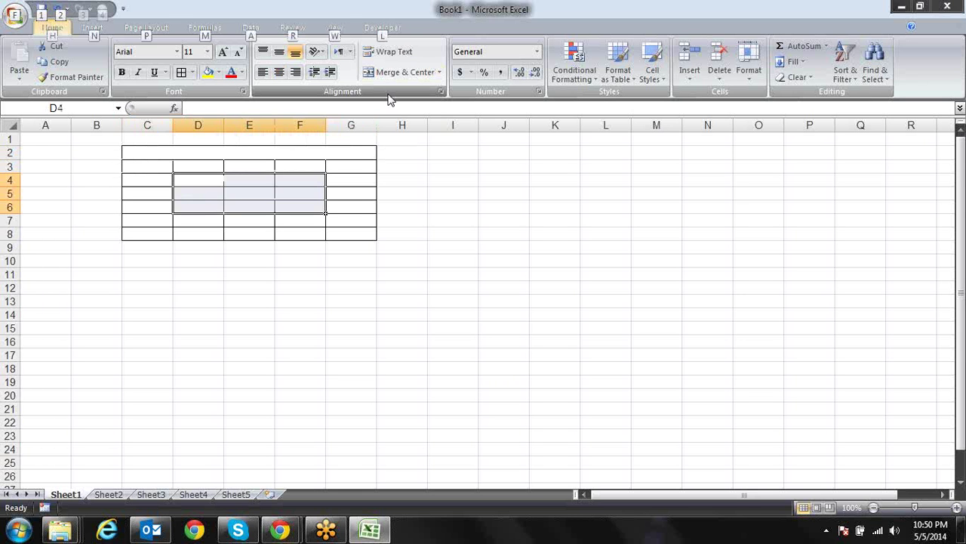
pyautogui.press('h')
pyautogui.press('m')
pyautogui.press('c')
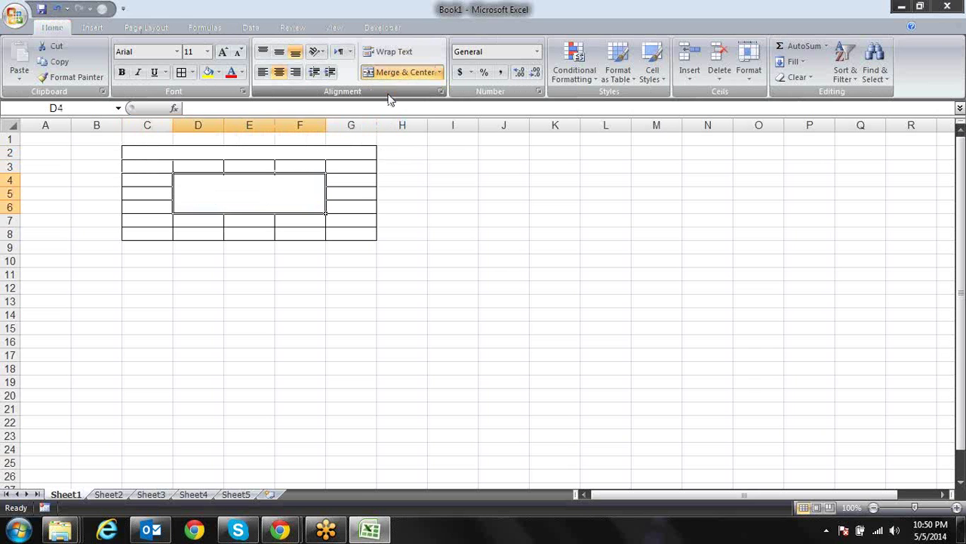
# Step: Unmerge the D4:F6 block
pyautogui.press('Left')
pyautogui.press('Right')
pyautogui.press('alt')
pyautogui.press('h')
pyautogui.press('m')
pyautogui.press('c')
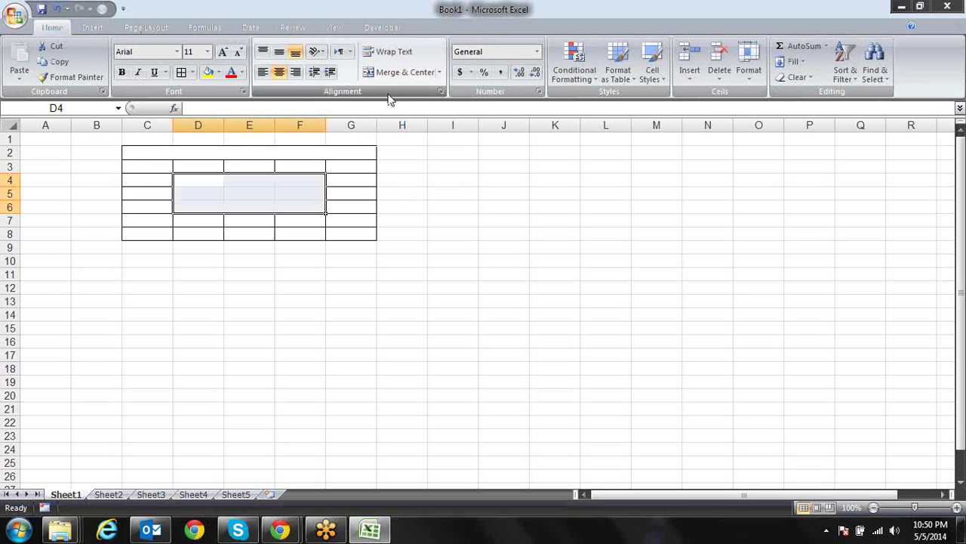
# Step: Dismiss the stray Create Names dialog, merge D4:F6 again, and move to J4
pyautogui.press('alt')
pyautogui.press('m')
pyautogui.press('c')
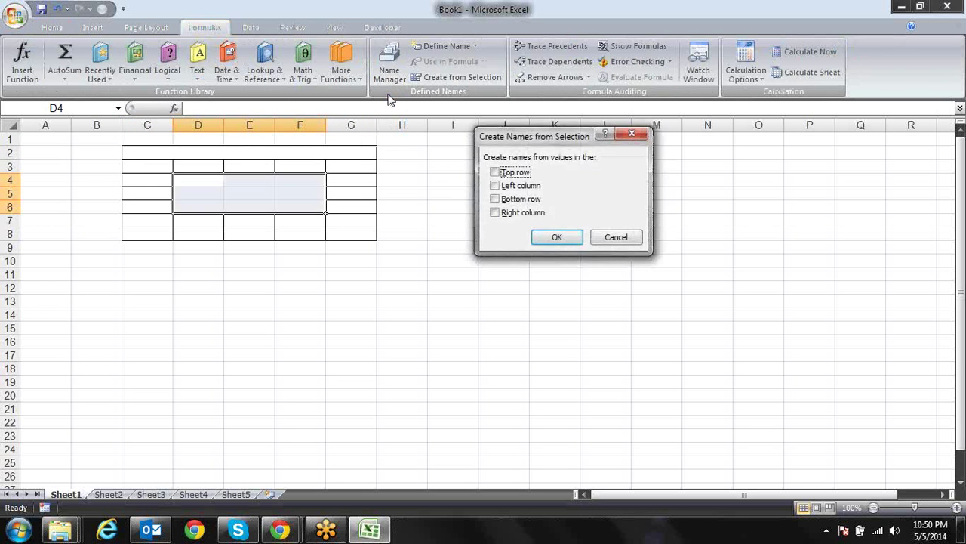
pyautogui.press('Escape')
pyautogui.press('alt')
pyautogui.press('h')
pyautogui.press('m')
pyautogui.press('c')
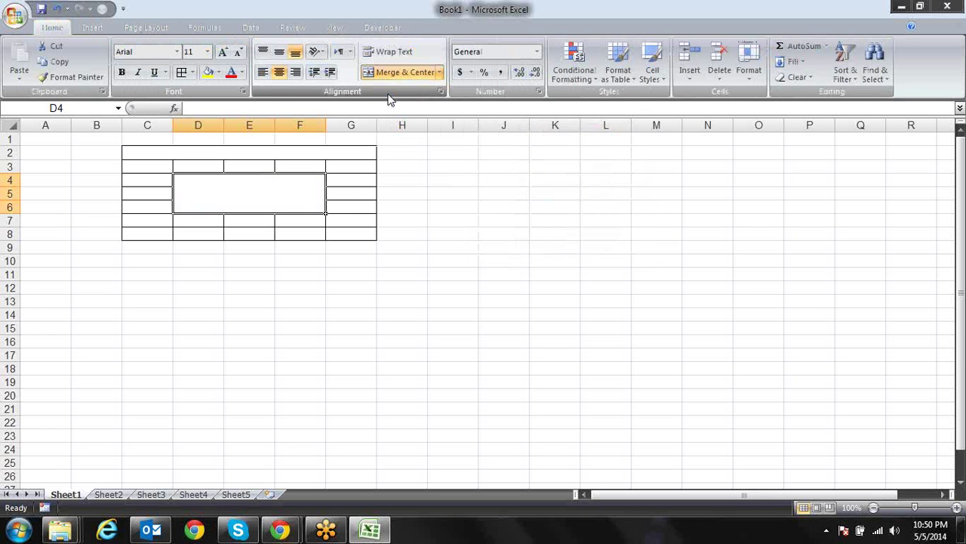
pyautogui.press('Right')
pyautogui.press('Right')
pyautogui.press('Right')
pyautogui.press('Right')
# Step: Extend the selection to J4:L14 and give every cell All Borders from the Home Borders menu
pyautogui.hotkey('shift', 'Right')
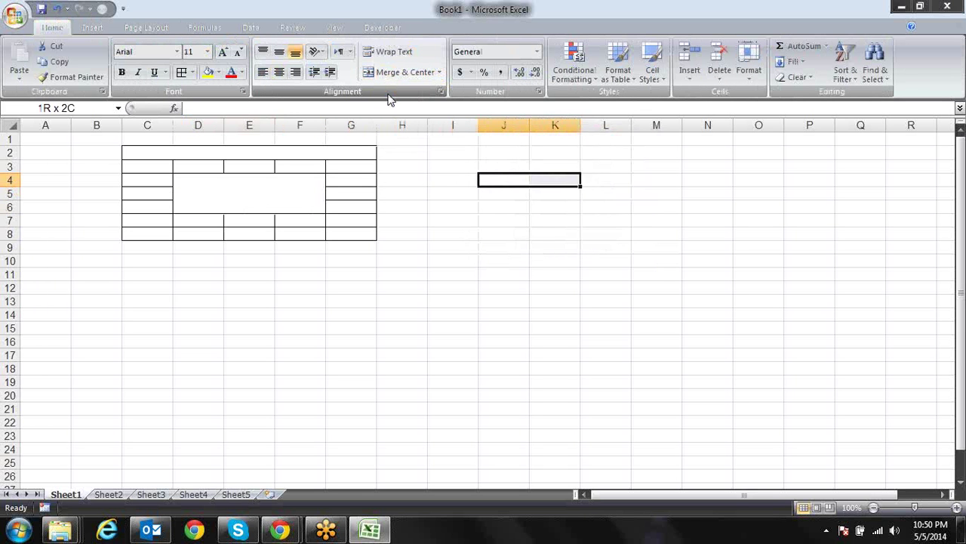
pyautogui.hotkey('shift', 'Right')
pyautogui.hotkey('shift', 'Down')
pyautogui.hotkey('shift', 'Down')
pyautogui.hotkey('shift', 'Down')
pyautogui.hotkey('shift', 'Down')
pyautogui.hotkey('shift', 'Down')
pyautogui.hotkey('shift', 'Down')
pyautogui.hotkey('shift', 'Down')
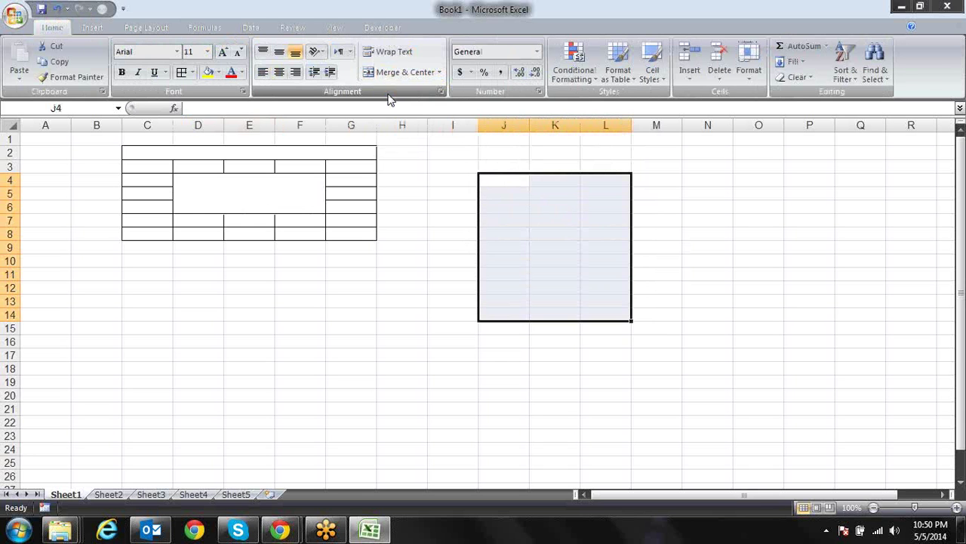
pyautogui.press('alt')
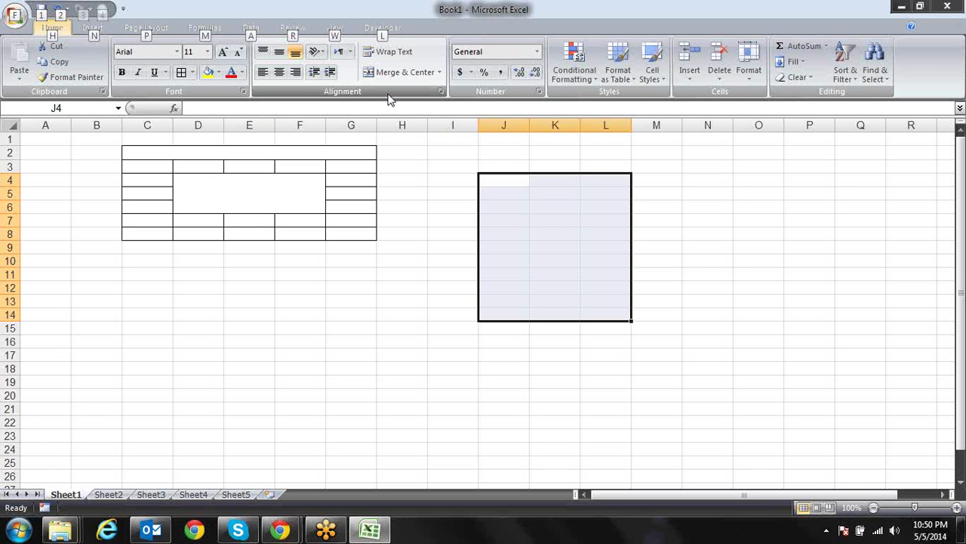
pyautogui.press('h')
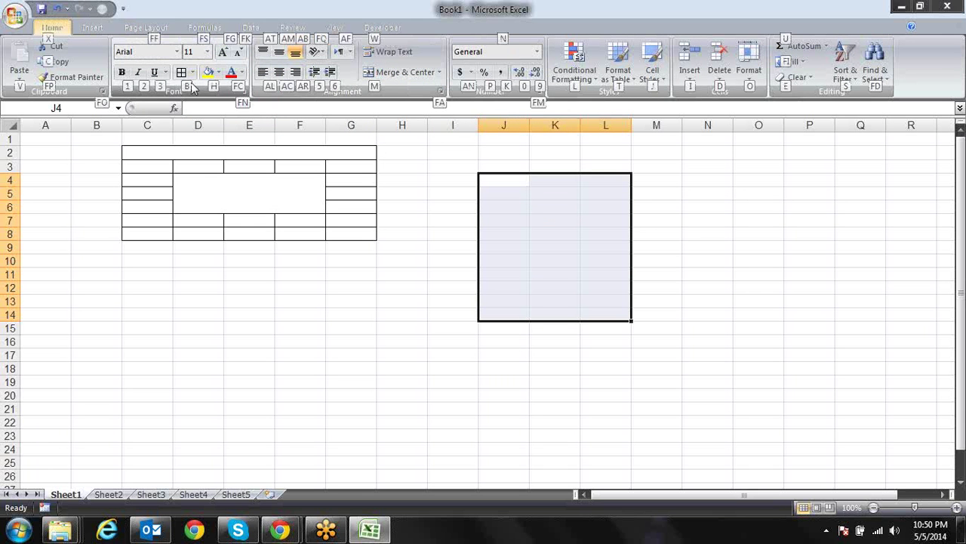
pyautogui.press('n')
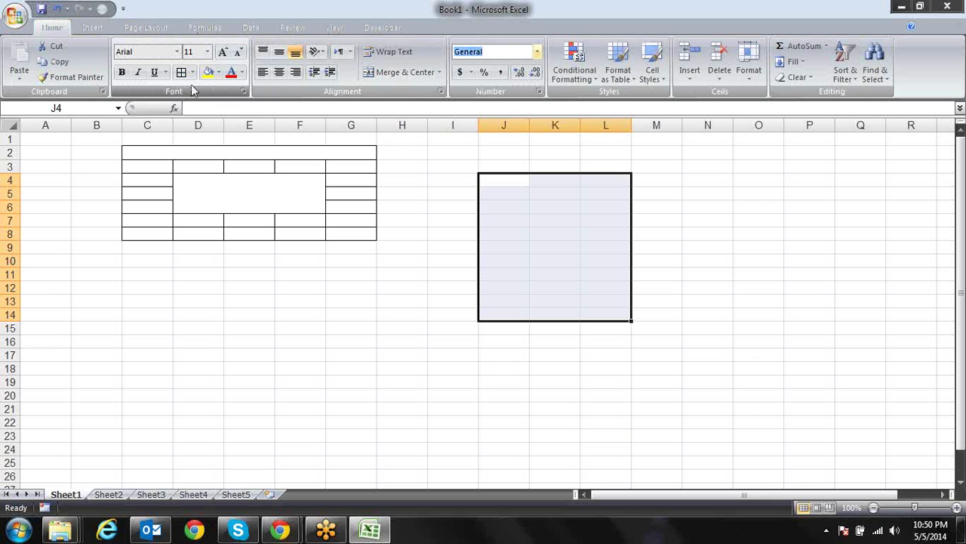
pyautogui.press('Escape')
pyautogui.press('alt')
pyautogui.press('h')
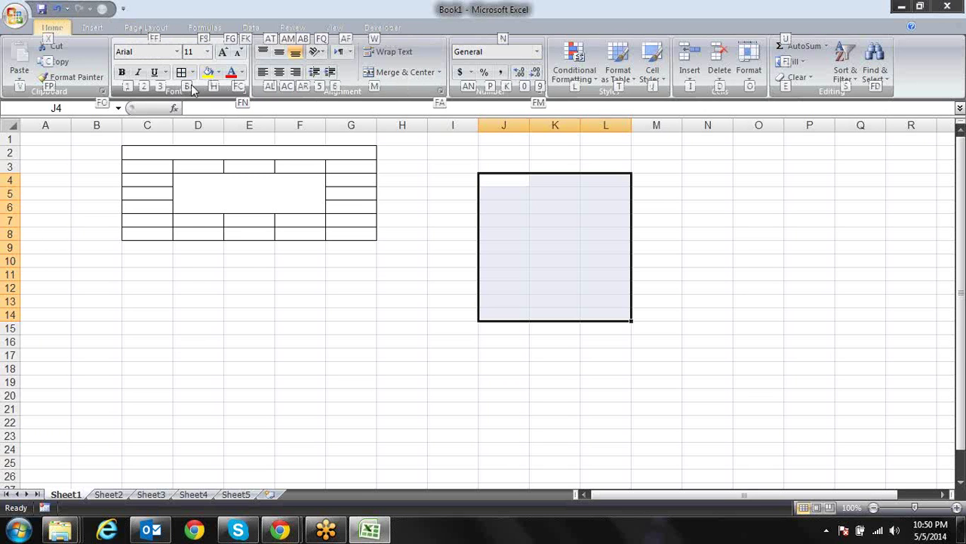
pyautogui.press('b')
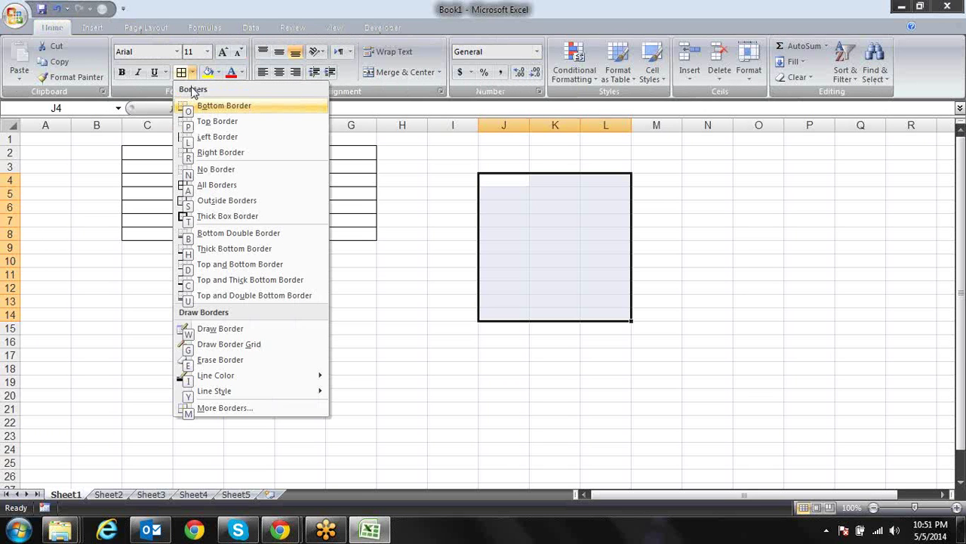
pyautogui.click(198, 191)
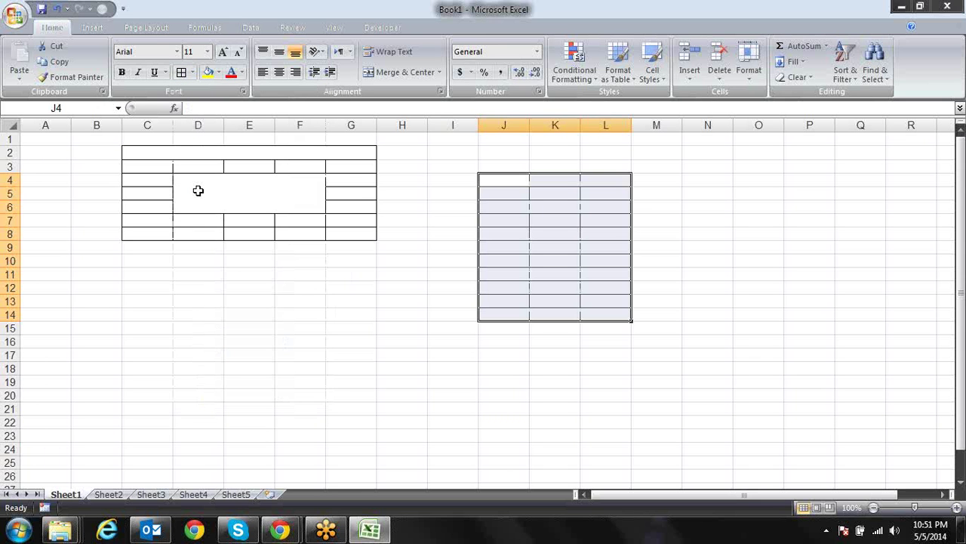
pyautogui.press('Left')
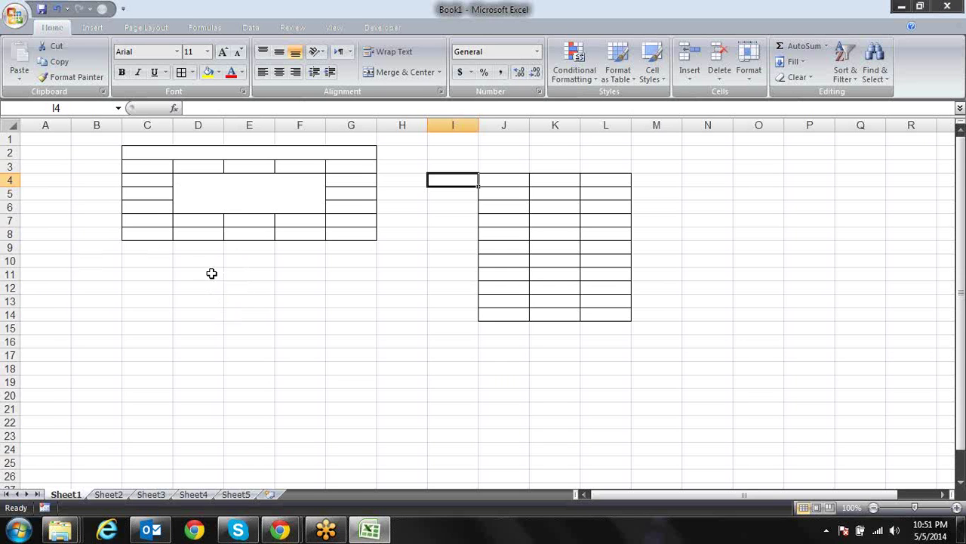
# Step: Select the block D10:F17 and bring up the Home Fill Color palette with Alt, H, H
pyautogui.moveTo(200, 262)
pyautogui.mouseDown()
pyautogui.moveTo(313, 302)
pyautogui.moveTo(300, 357)
pyautogui.mouseUp()
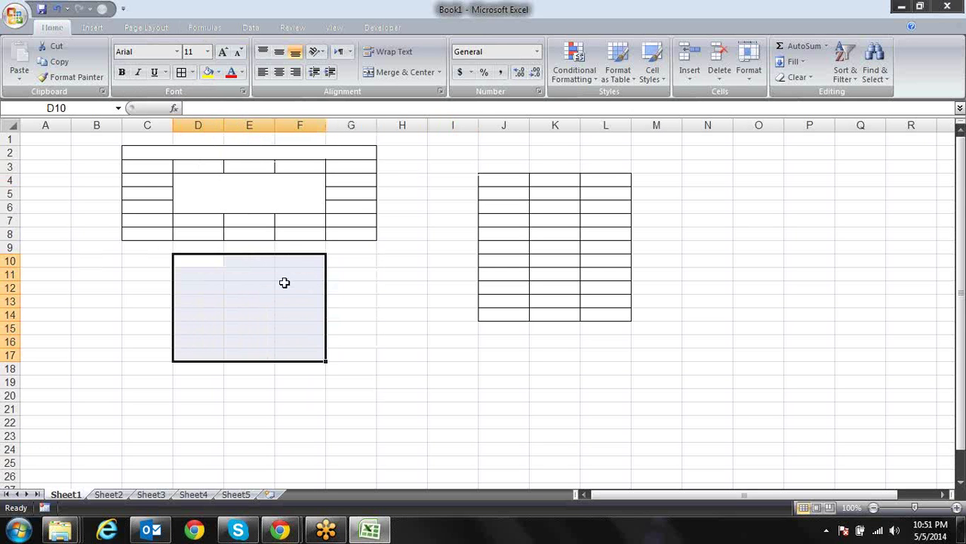
pyautogui.press('alt')
pyautogui.press('h')
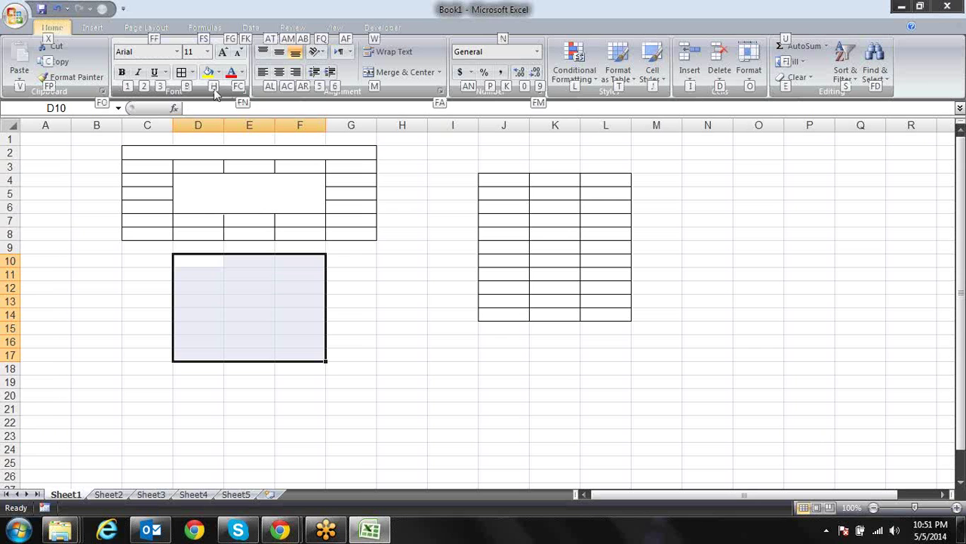
pyautogui.press('h')
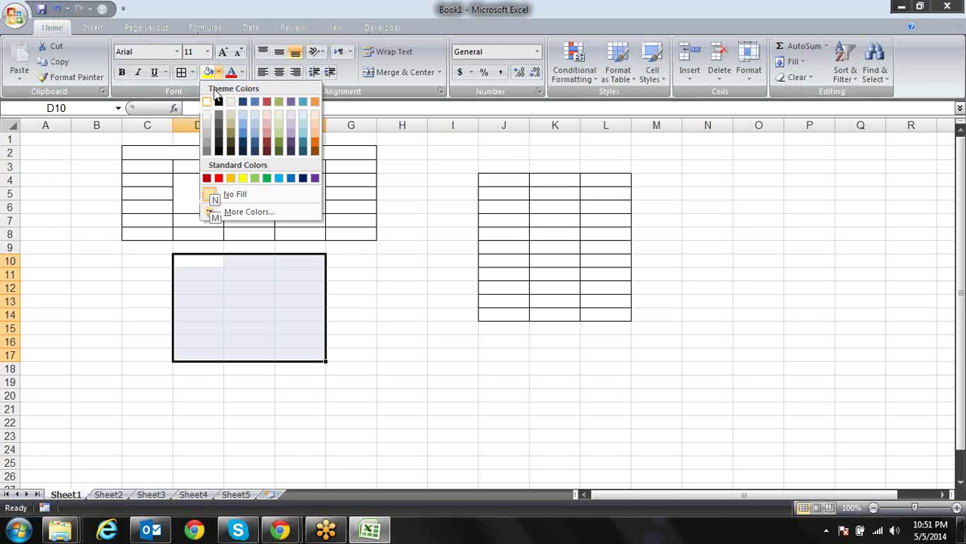
# Step: Preview dark red, olive, dark blue and green fills, settling on light green for D10:F17
pyautogui.press('Up')
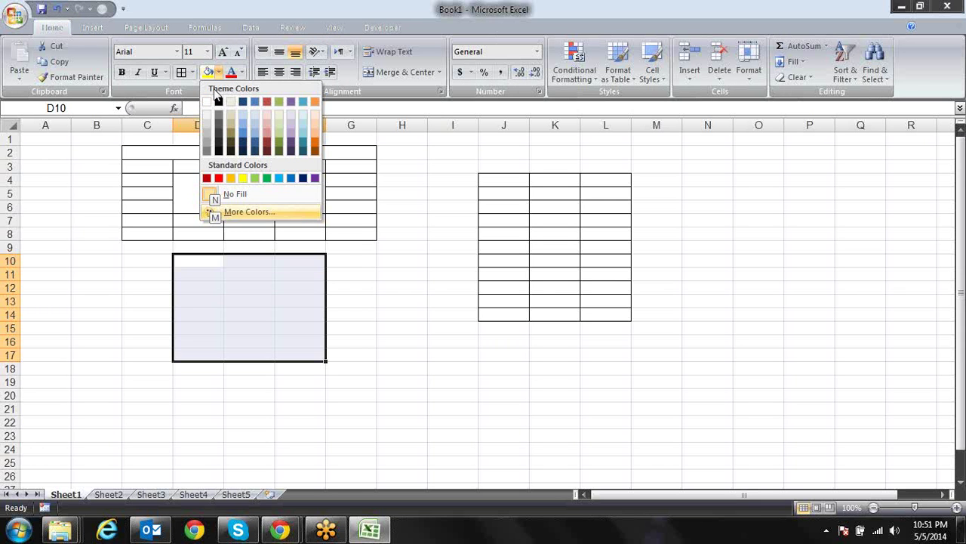
pyautogui.press('Up')
pyautogui.press('Up')
pyautogui.press('Up')
pyautogui.press('Up')
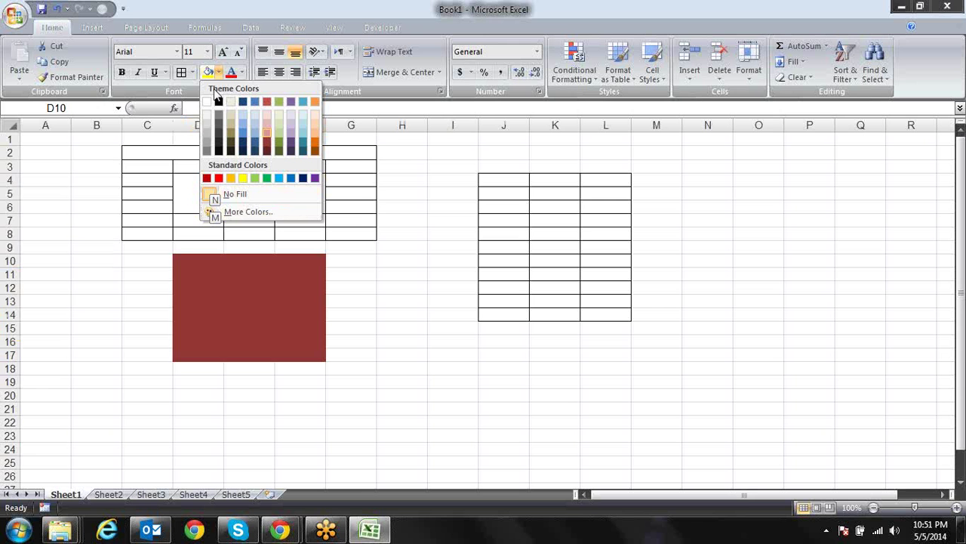
pyautogui.press('Up')
pyautogui.press('Left')
pyautogui.press('Left')
pyautogui.press('Left')
pyautogui.press('Right')
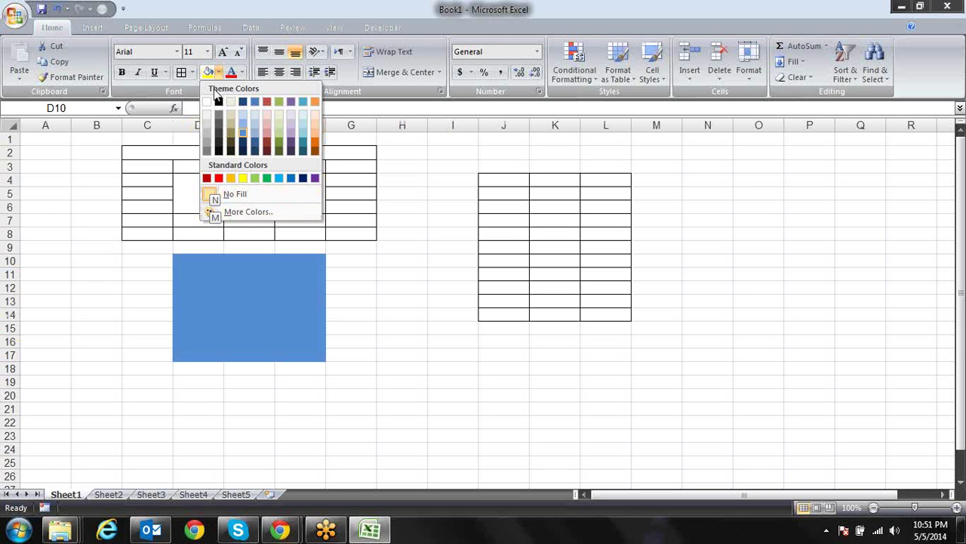
pyautogui.press('Left')
pyautogui.press('Right')
pyautogui.press('Down')
pyautogui.press('Down')
pyautogui.press('Down')
pyautogui.press('Down')
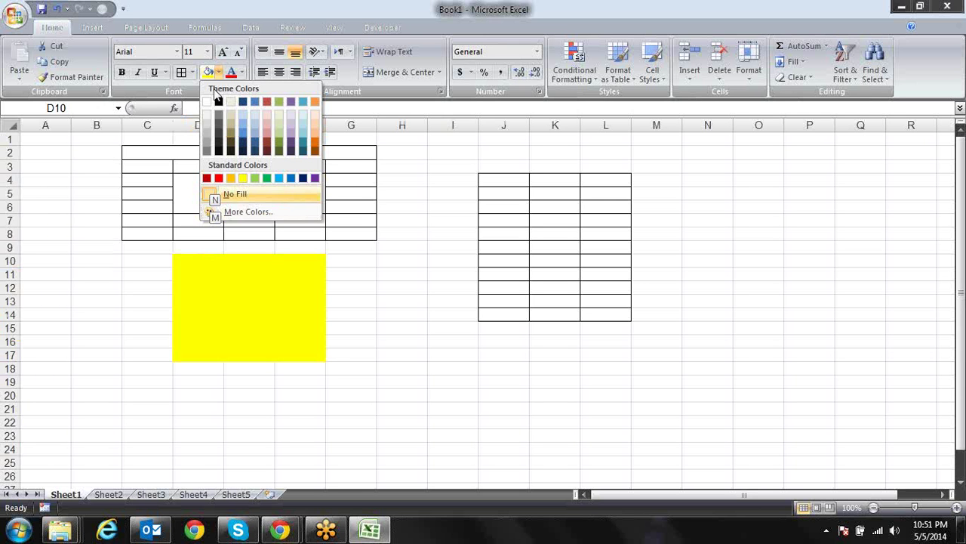
pyautogui.press('Up')
pyautogui.press('Right')
pyautogui.press('Right')
pyautogui.press('Left')
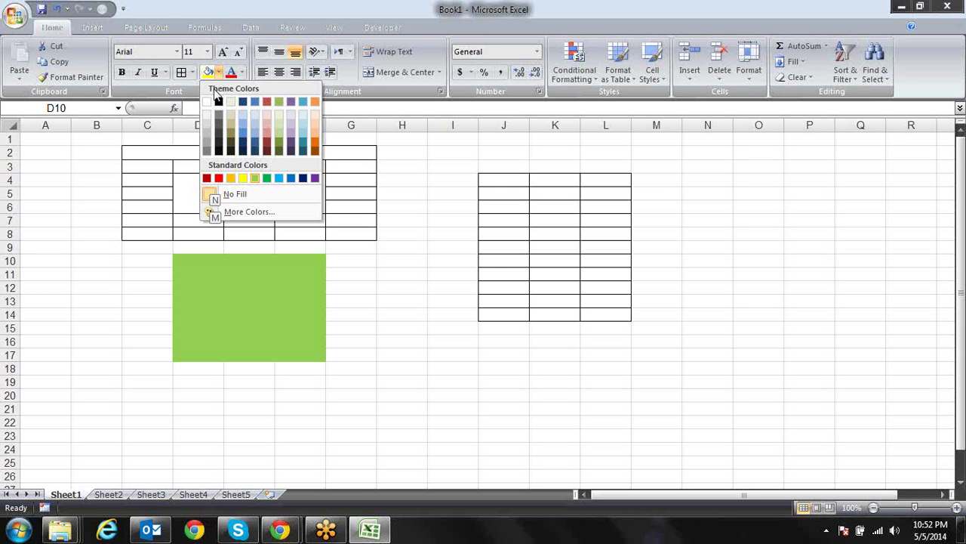
pyautogui.press('Escape')
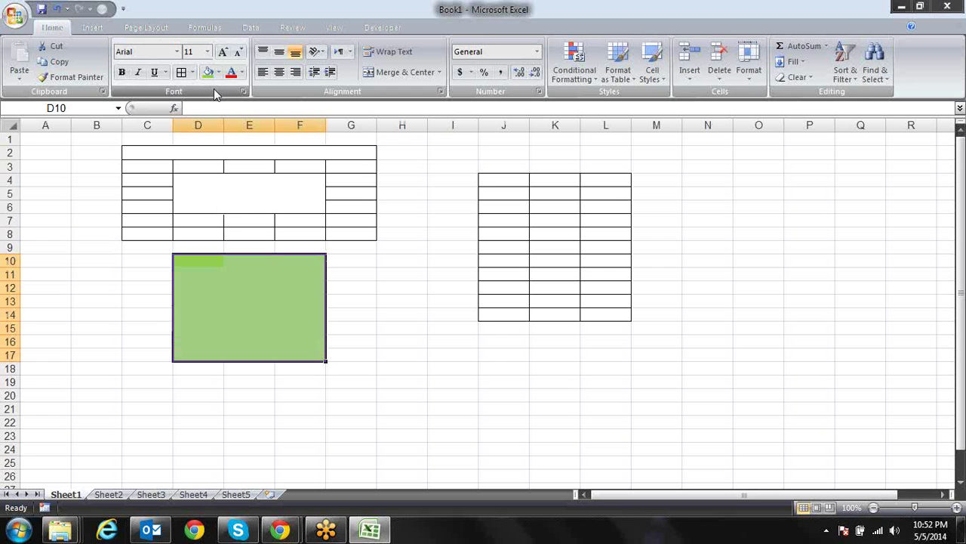
# Step: Select D10:F13 and set its fill to No Fill
pyautogui.press('Down')
pyautogui.press('Down')
pyautogui.press('Up')
pyautogui.press('Up')
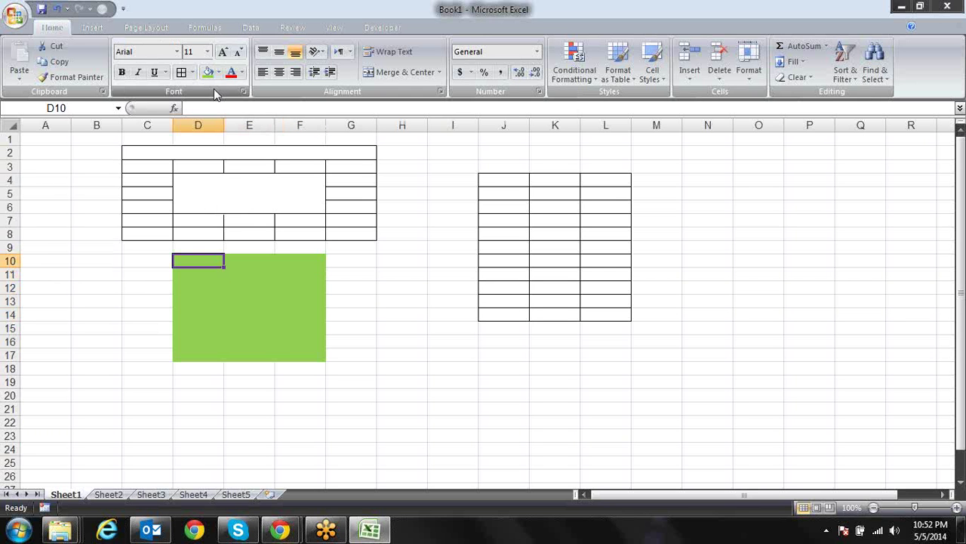
pyautogui.hotkey('shift', 'Right')
pyautogui.hotkey('shift', 'Right')
pyautogui.hotkey('shift', 'Right')
pyautogui.hotkey('shift', 'Down')
pyautogui.hotkey('shift', 'Left')
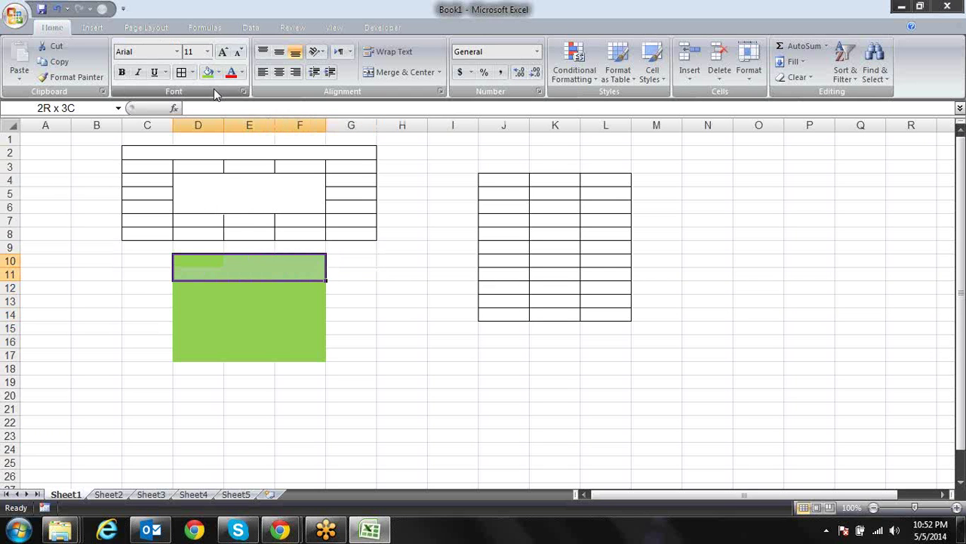
pyautogui.hotkey('shift', 'Down')
pyautogui.hotkey('shift', 'Down')
pyautogui.hotkey('alt', 'h')
pyautogui.press('h')
pyautogui.press('n')
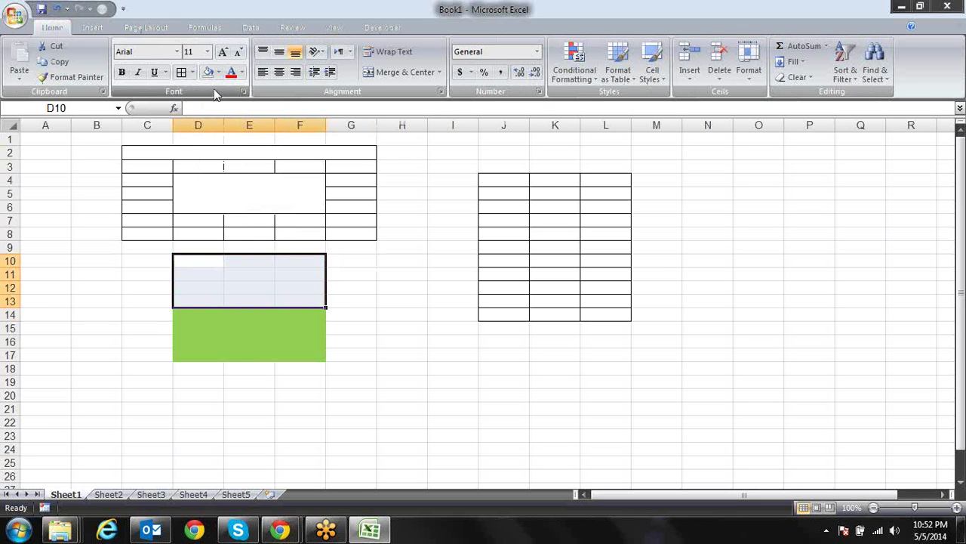
# Step: Apply All Borders to D10:F13 and browse the list of border styles
pyautogui.hotkey('alt', 'h')
pyautogui.press('b')
pyautogui.press('a')
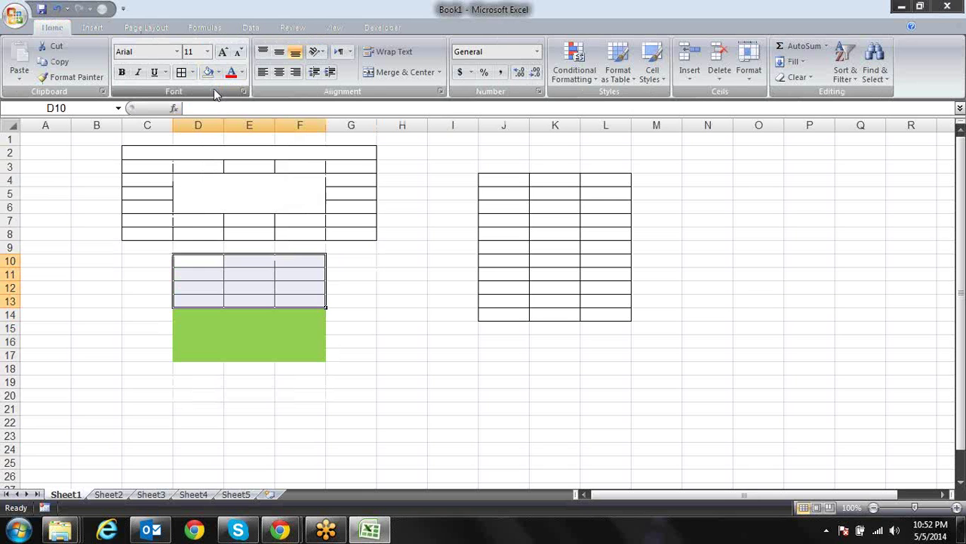
pyautogui.press('alt')
pyautogui.press('h')
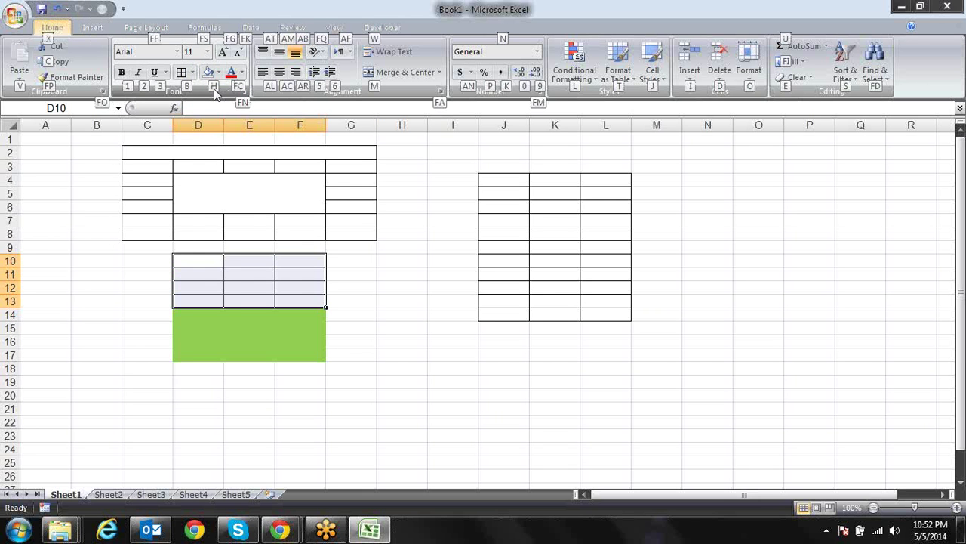
pyautogui.press('b')
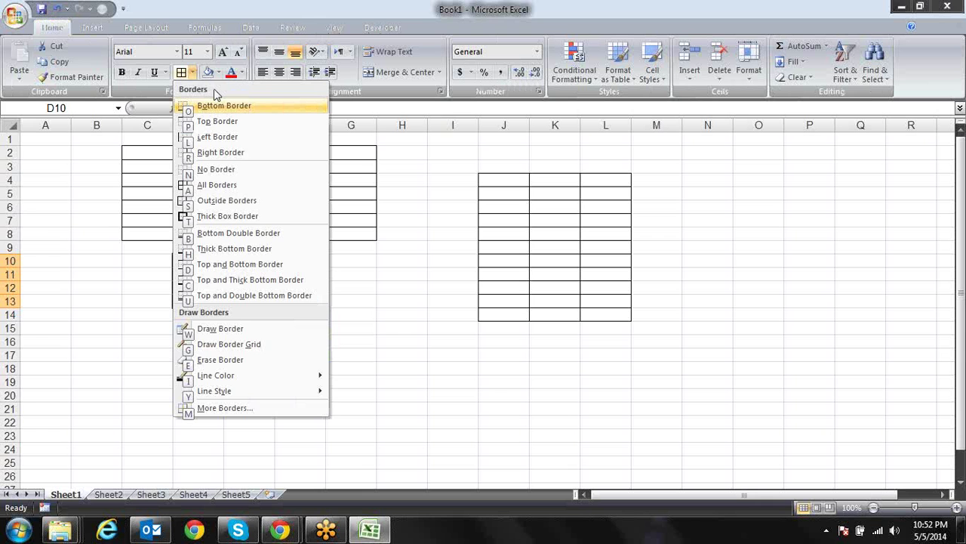
pyautogui.press('Escape')
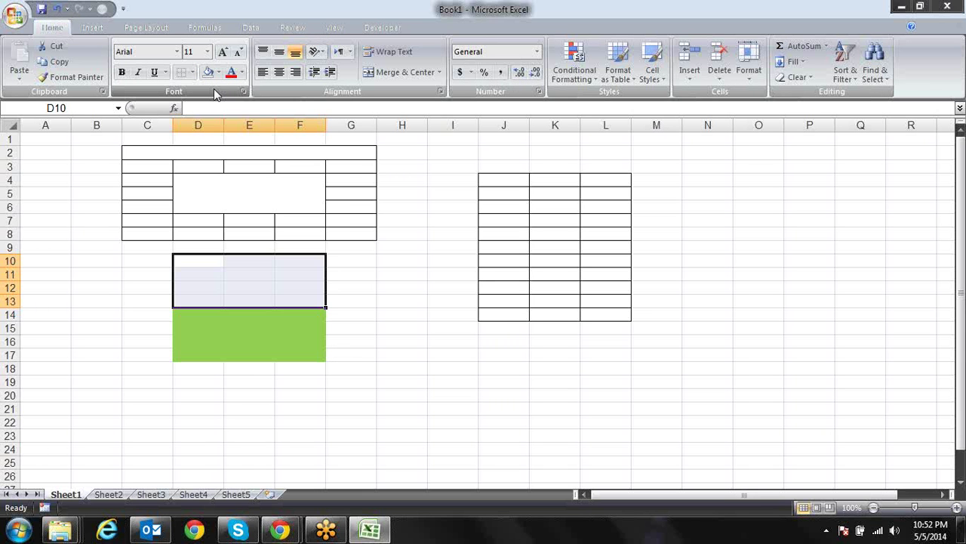
# Step: Reapply All Borders to D10:F13, then add a Thick Box Border around it
pyautogui.hotkey('alt', 'h')
pyautogui.press('b')
pyautogui.press('a')
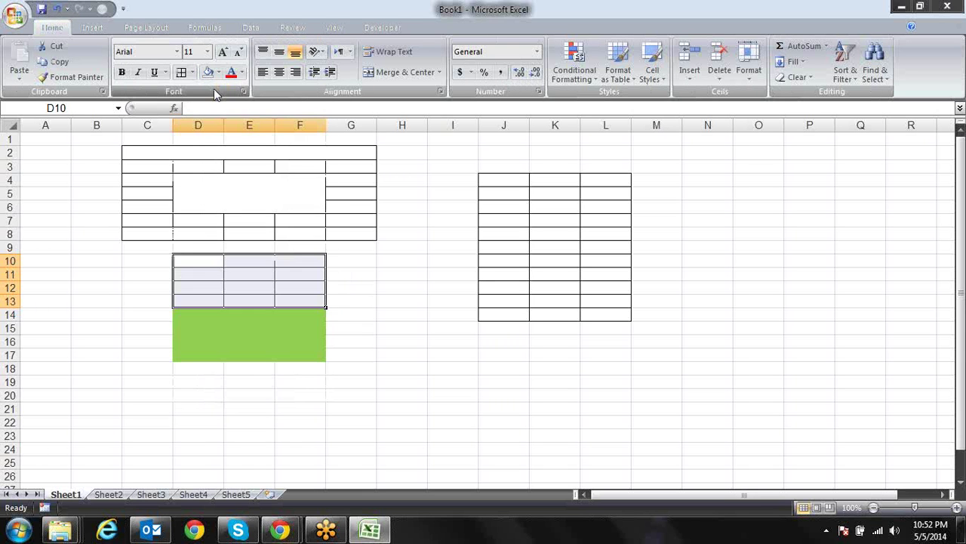
pyautogui.hotkey('alt', 'h')
pyautogui.press('b')
pyautogui.press('t')
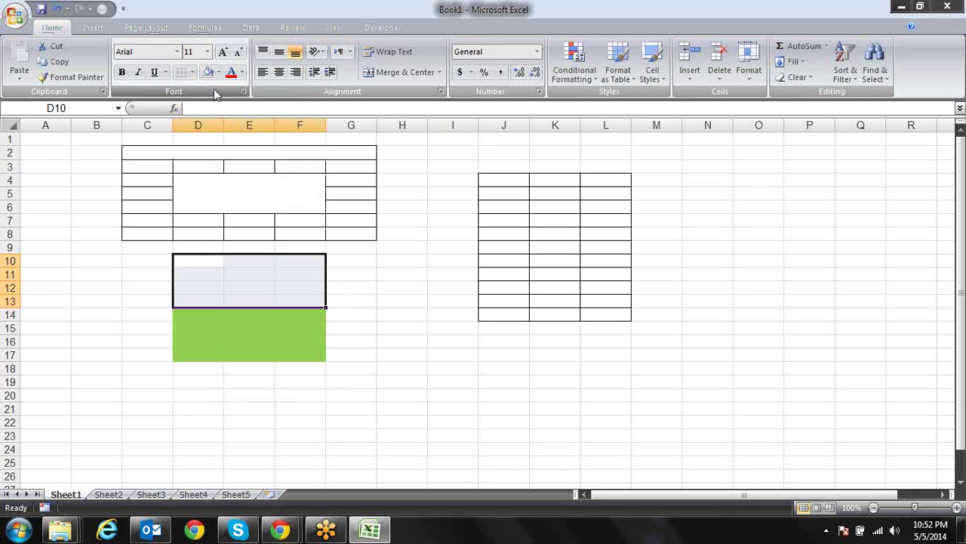
# Step: Merge & Center D10:F13, then unmerge it back into separate cells
pyautogui.hotkey('alt', 'h')
pyautogui.press('m')
pyautogui.press('c')
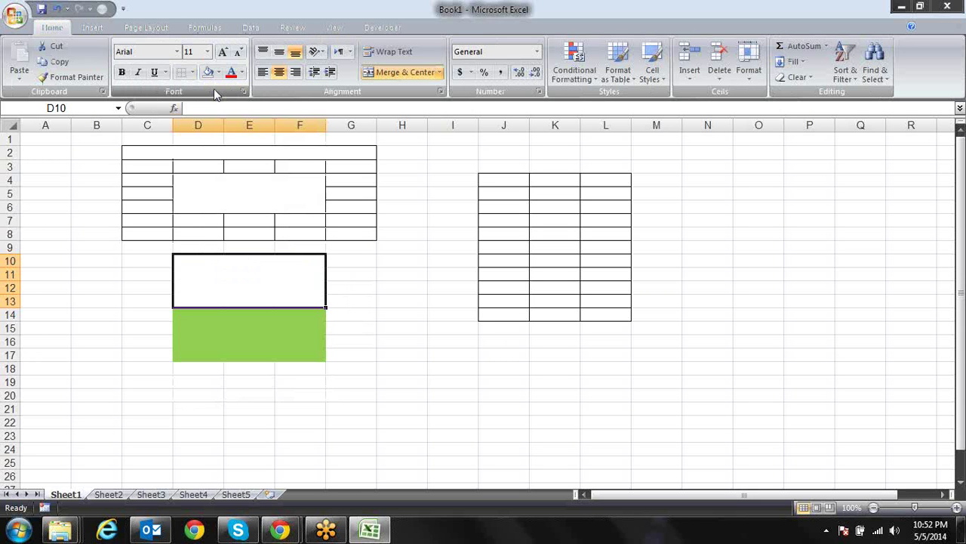
pyautogui.press('alt')
pyautogui.press('h')
pyautogui.press('m')
pyautogui.press('u')
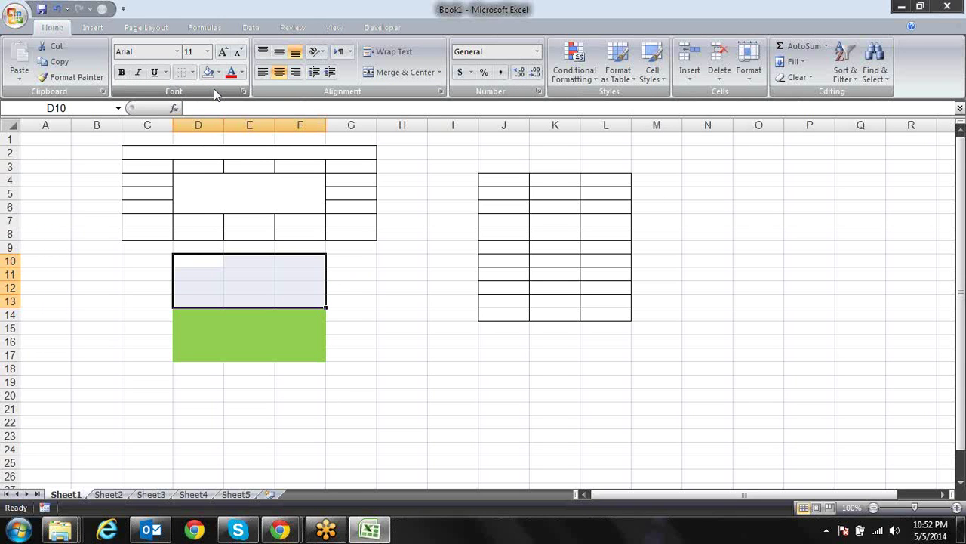
pyautogui.press('Right')
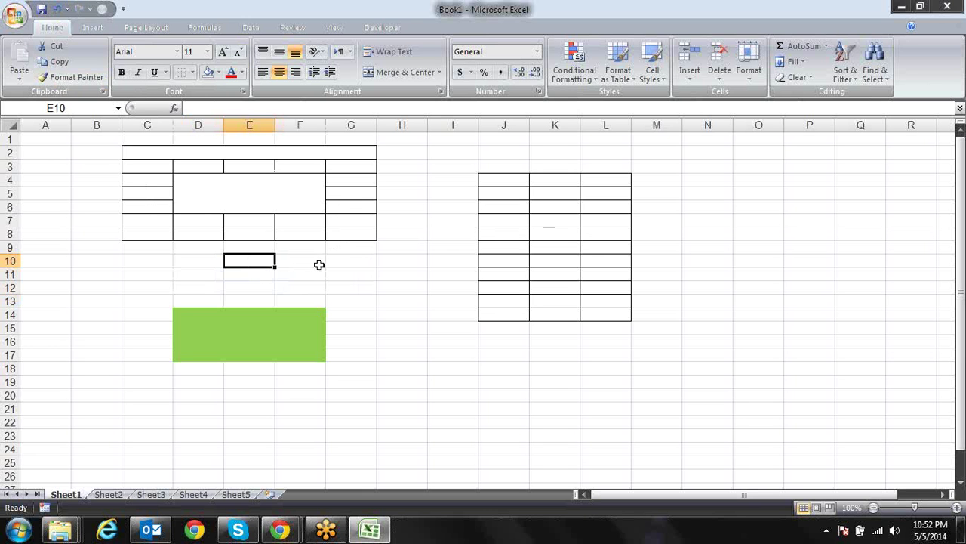
# Step: Enter 'sadf' in B10 and 'sdf' in C10 and D10
pyautogui.click(118, 265)
pyautogui.write('sadf')
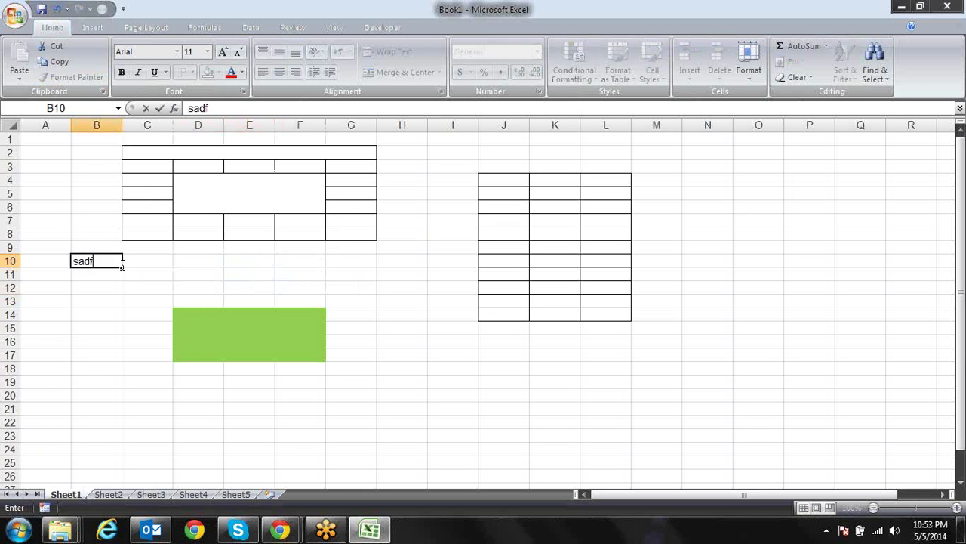
pyautogui.press('Tab')
pyautogui.write('sdf')
pyautogui.press('Tab')
pyautogui.write('sdf')
pyautogui.press('Tab')
# Step: Select B10:D10 and toggle filtering on and off with Ctrl+Shift+L
pyautogui.press('Left')
pyautogui.hotkey('shift', 'Left')
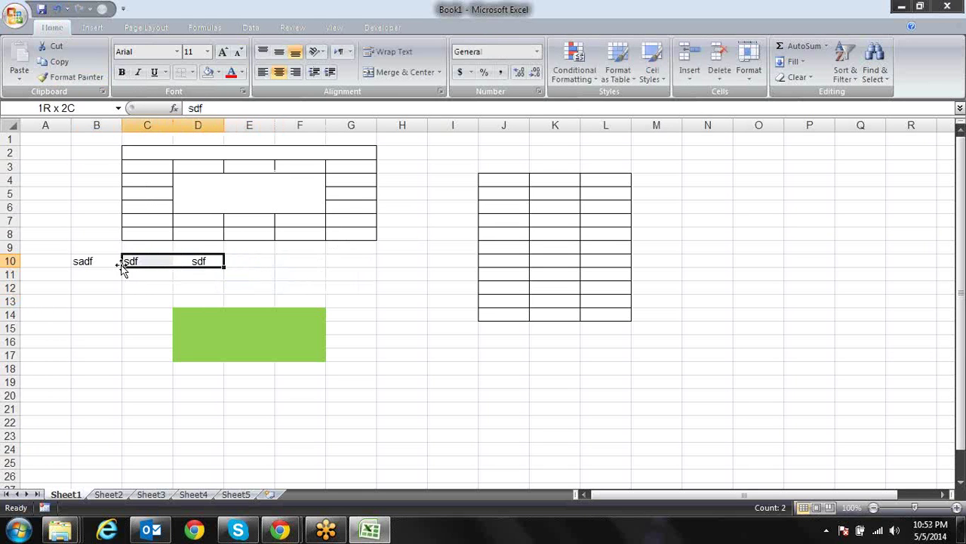
pyautogui.moveTo(123, 268); pyautogui.dragTo(121, 265)
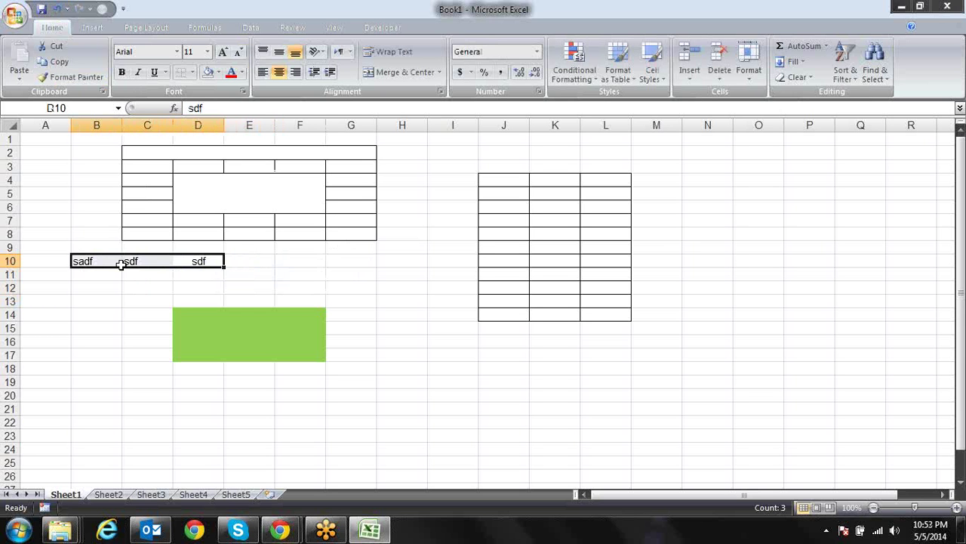
pyautogui.hotkey('ctrl', 'shift', 'l')
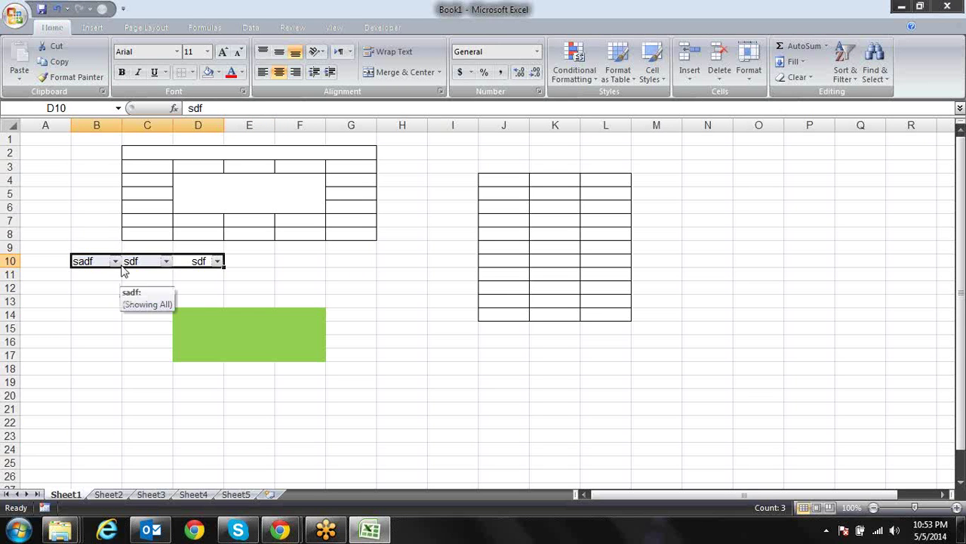
pyautogui.hotkey('ctrl', 'shift', 'l')
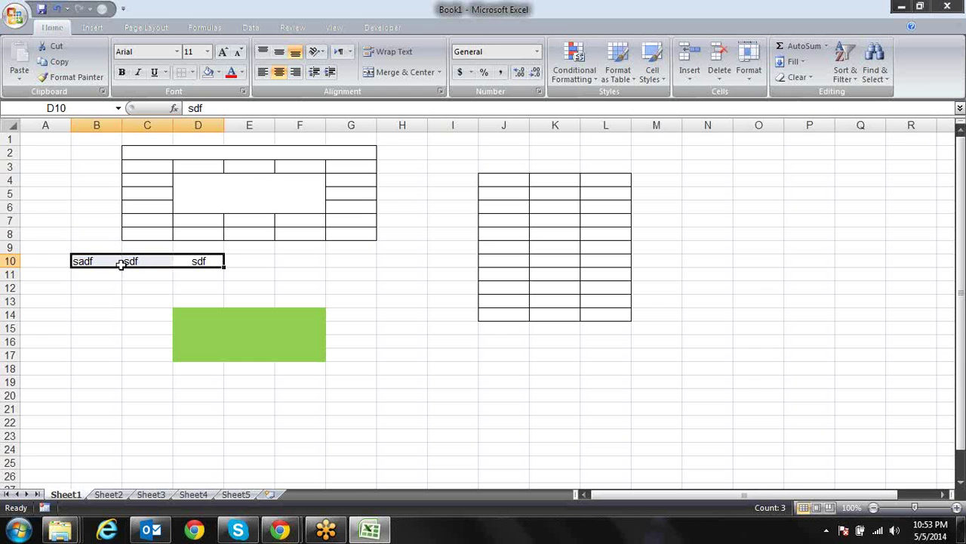
# Step: Turn Filter on from the Sort & Filter menu, then off again with Alt, H, S, F
pyautogui.click(849, 78)
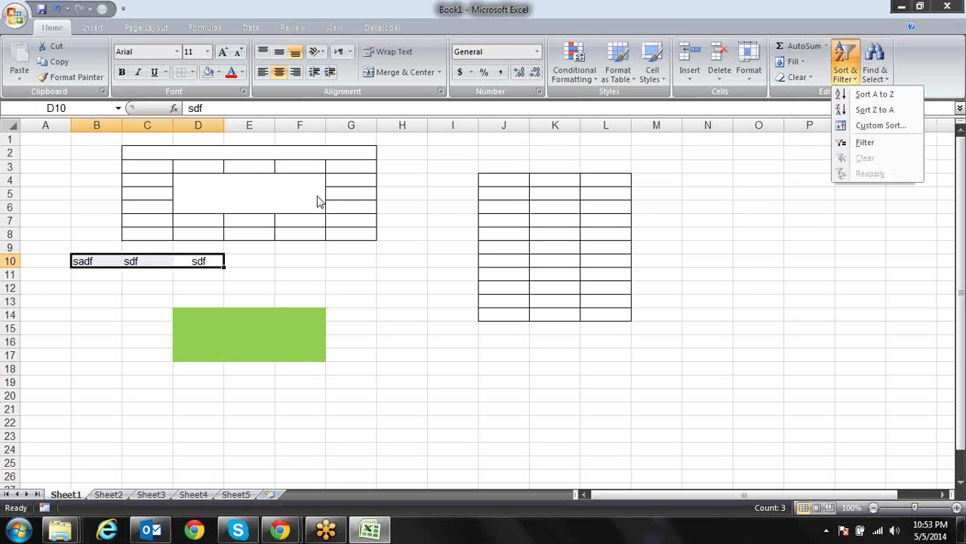
pyautogui.click(210, 258)
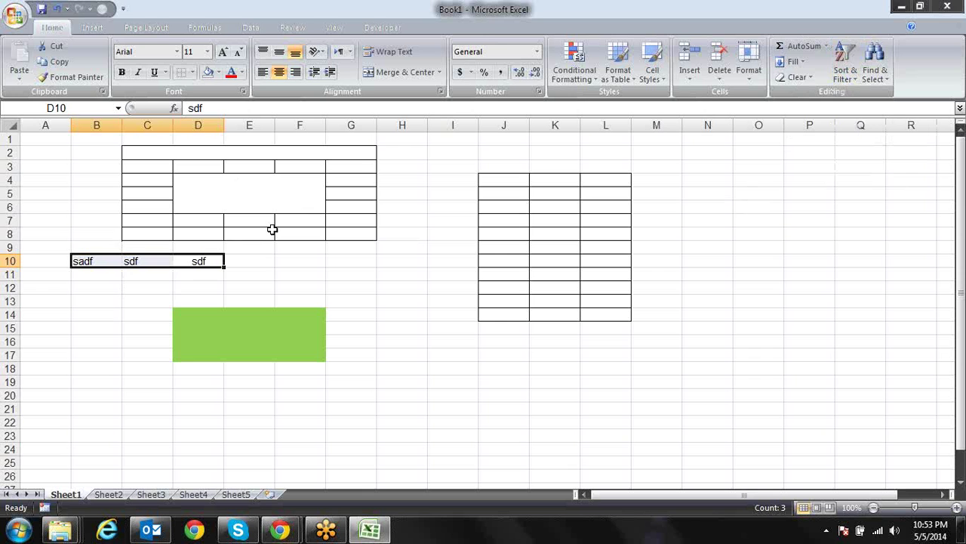
pyautogui.press('alt')
pyautogui.press('h')
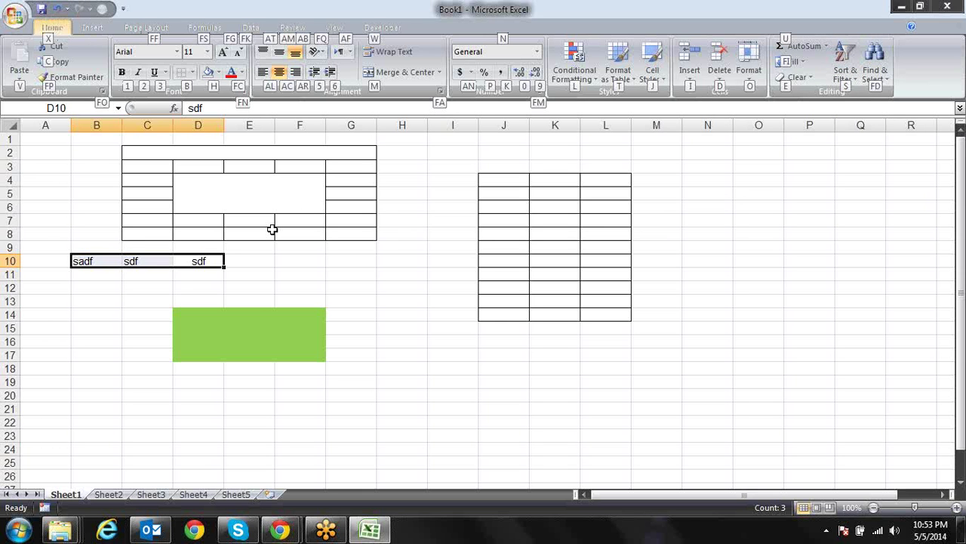
pyautogui.click(846, 76)
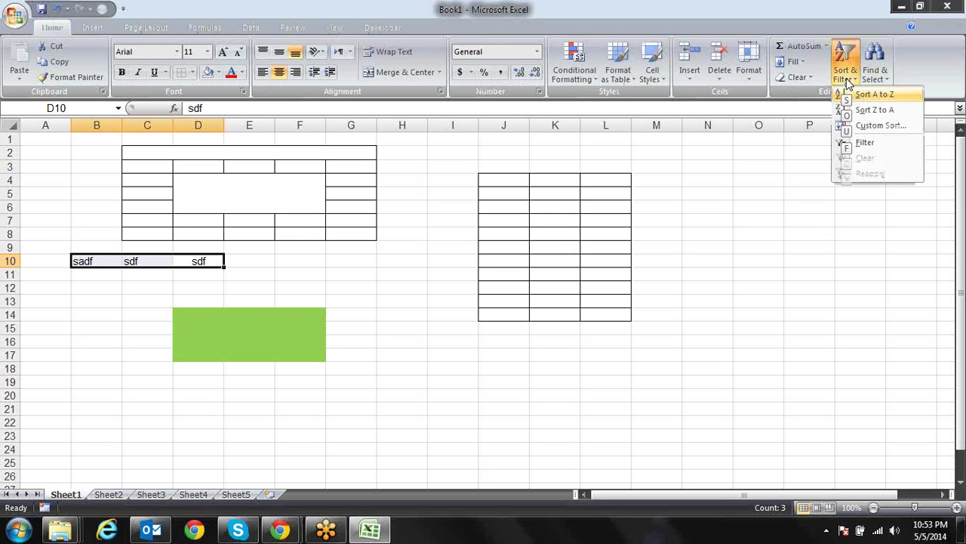
pyautogui.press('f')
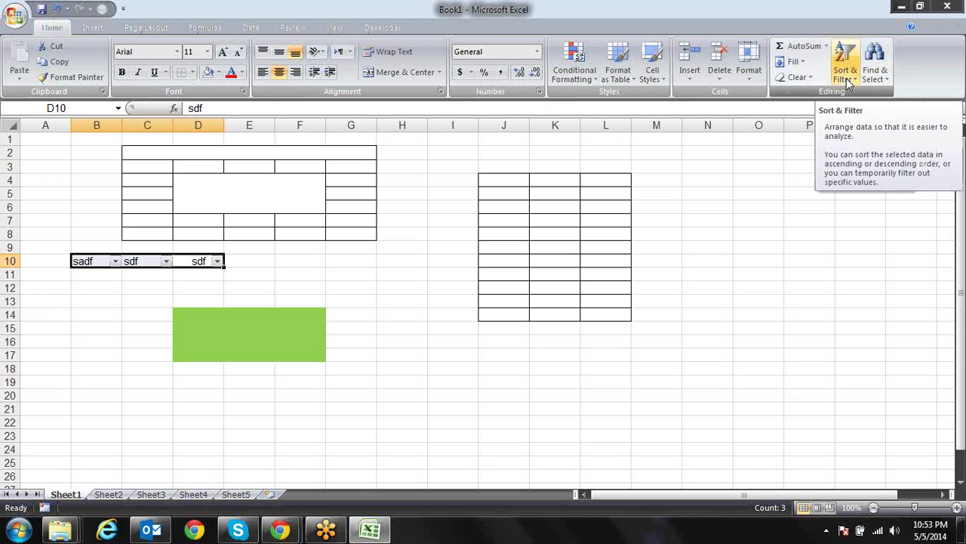
pyautogui.press('alt')
pyautogui.press('h')
pyautogui.press('s')
pyautogui.press('f')
# Step: Open the Custom Sort dialog twice and cancel it each time without sorting
pyautogui.press('alt')
pyautogui.press('h')
pyautogui.press('s')
pyautogui.press('u')
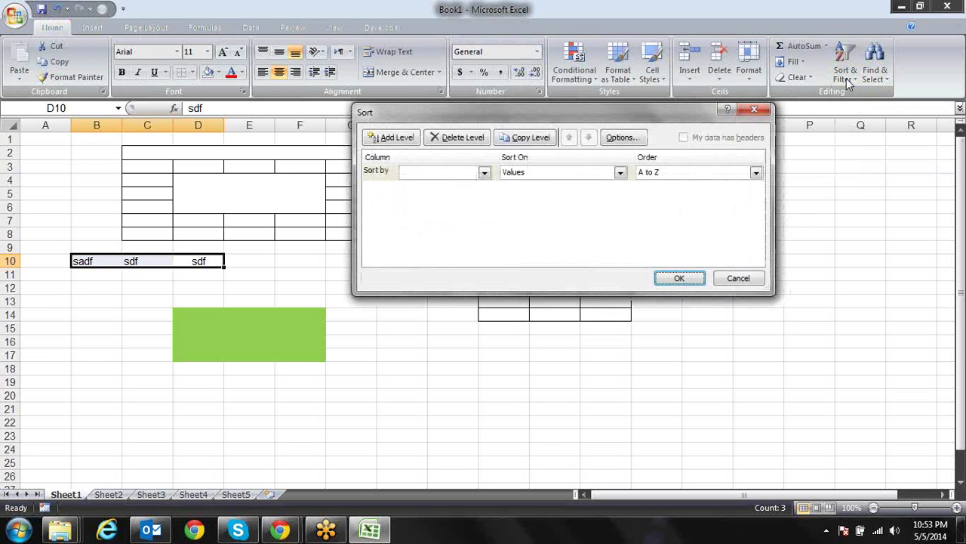
pyautogui.press('Escape')
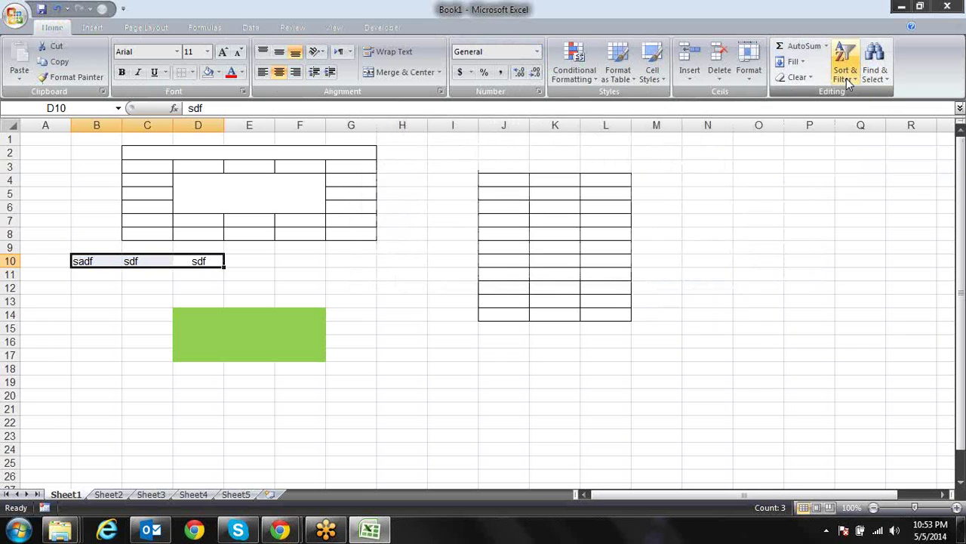
pyautogui.press('alt')
pyautogui.press('h')
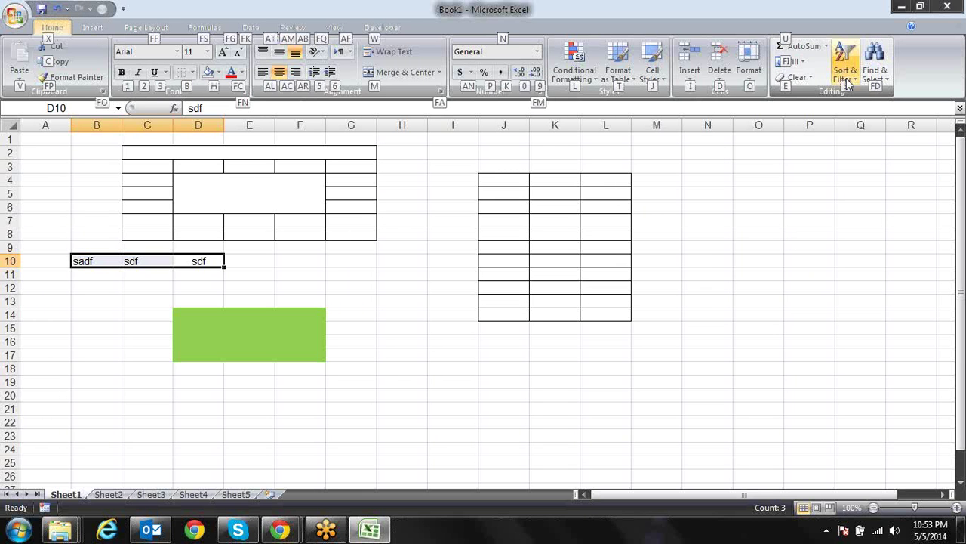
pyautogui.press('s')
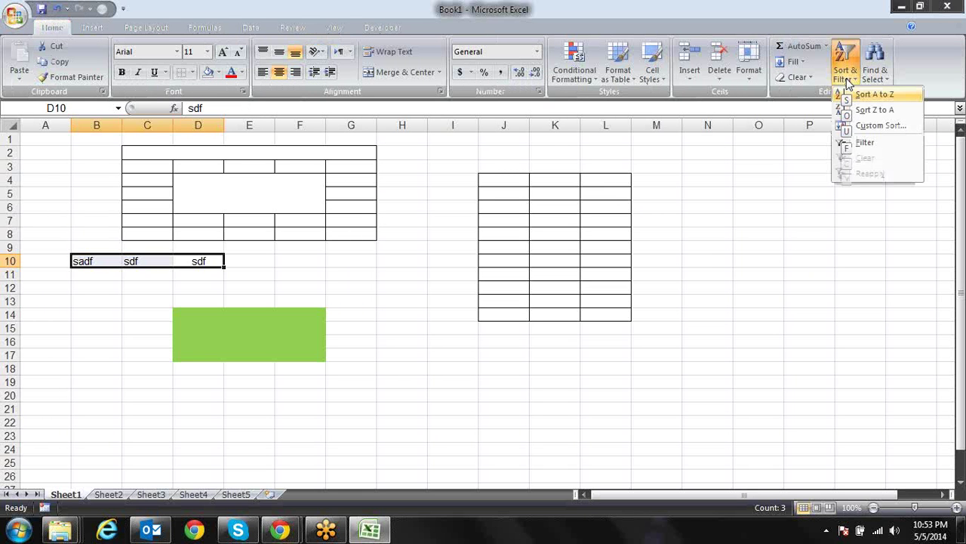
pyautogui.press('u')
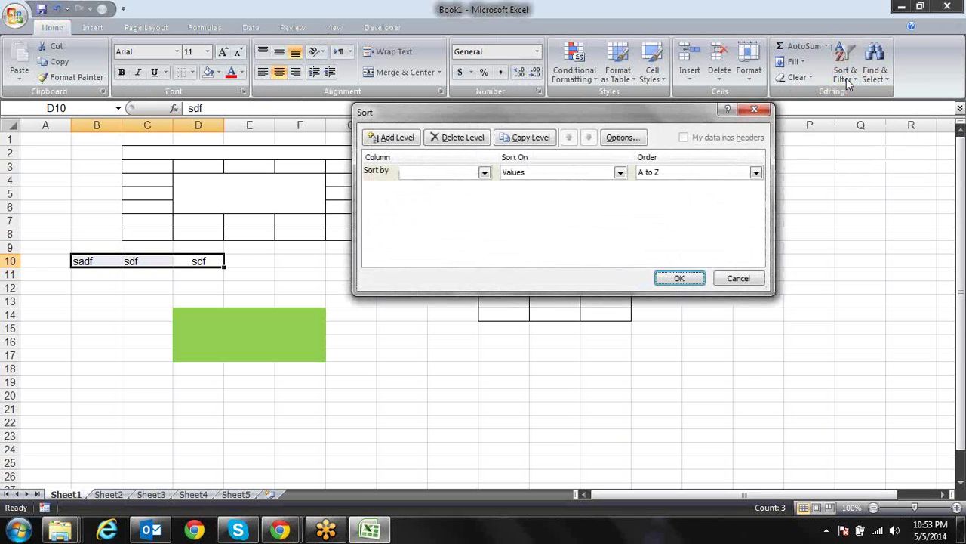
pyautogui.press('Escape')
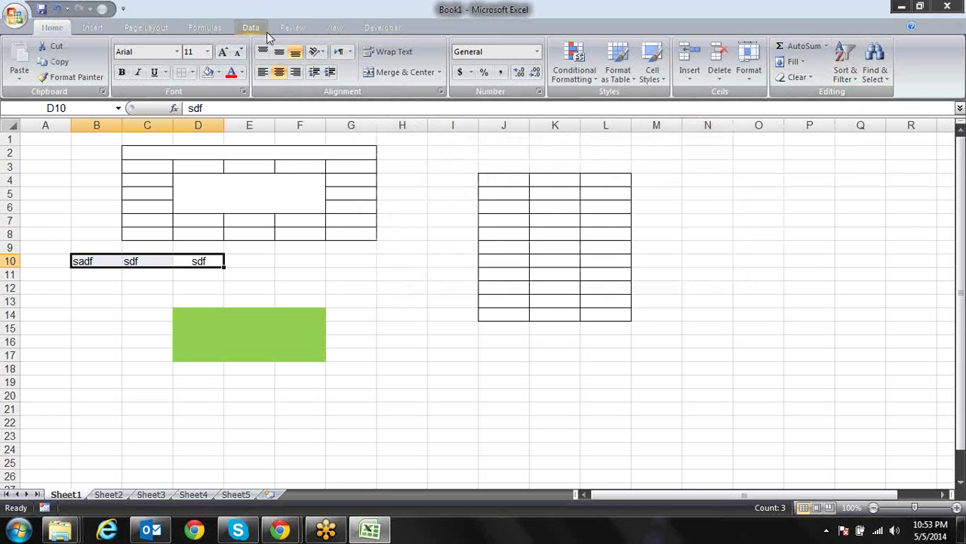
# Step: On the Data tab, open and close Refresh All, toggle AutoFilter on and off, then move to F10
pyautogui.press('alt')
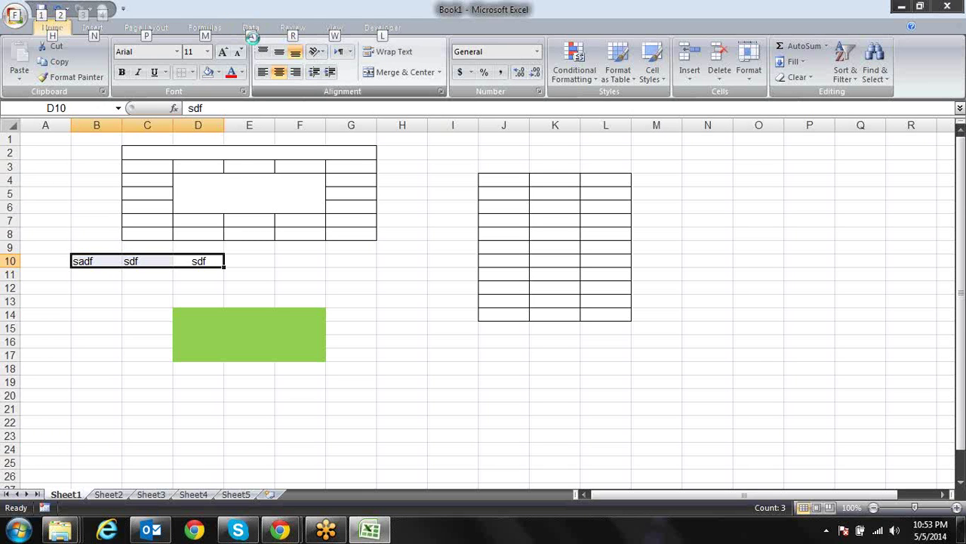
pyautogui.press('alt')
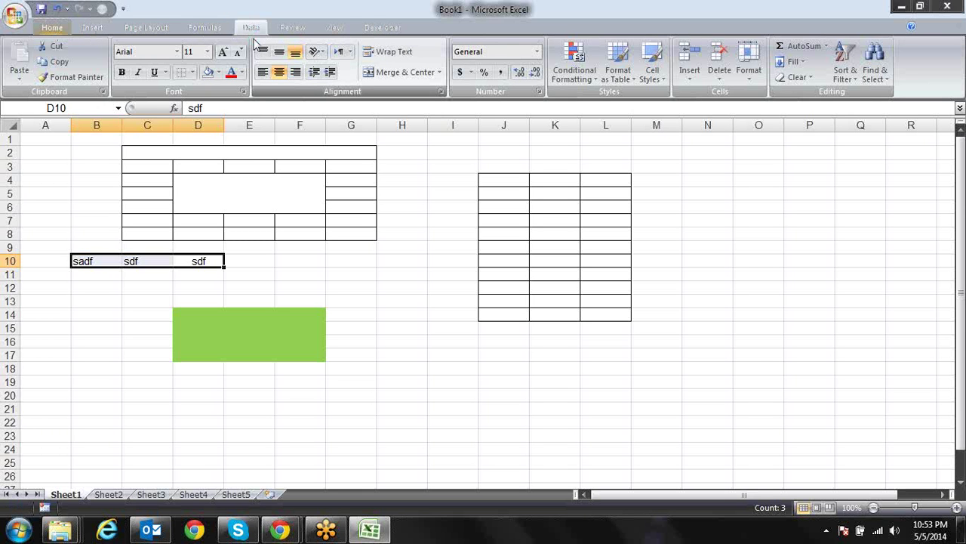
pyautogui.hotkey('alt', 'a')
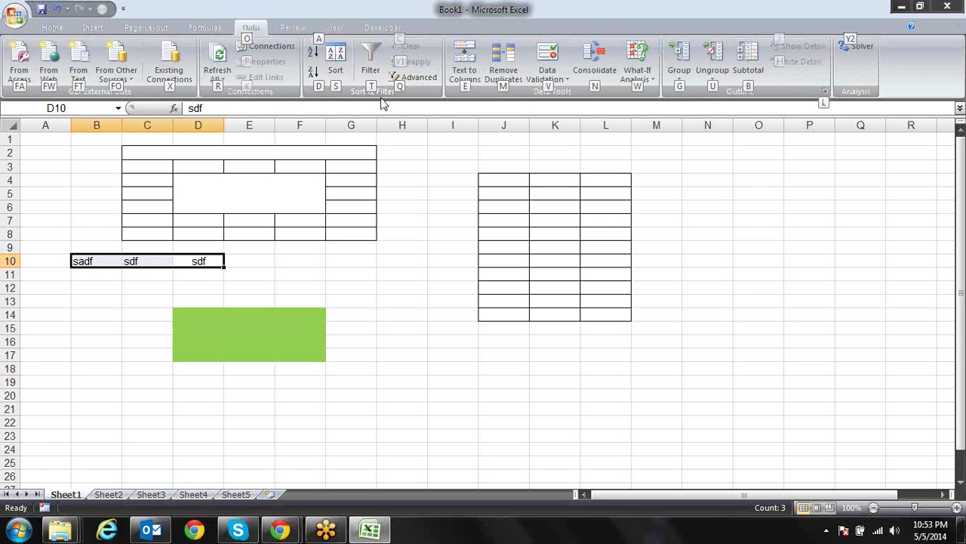
pyautogui.press('r')
pyautogui.press('Escape')
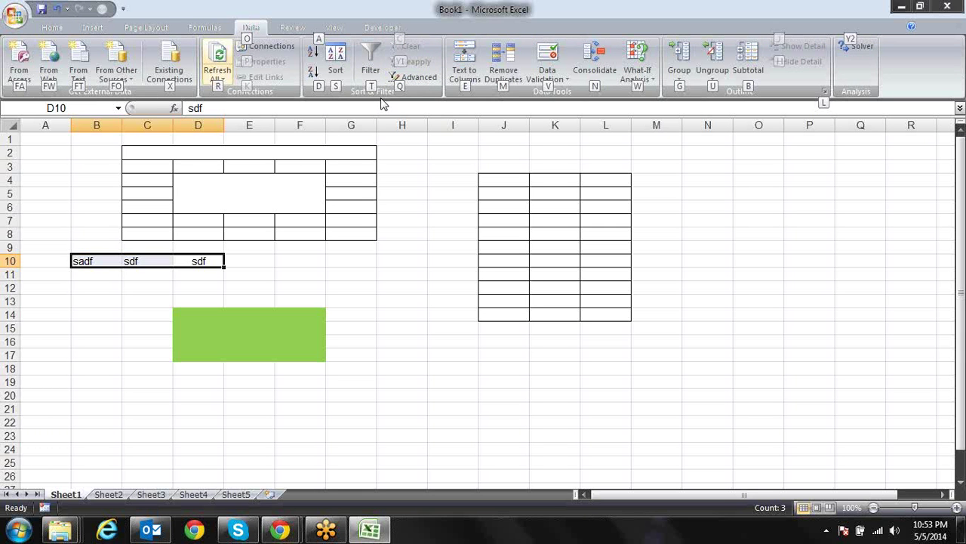
pyautogui.press('t')
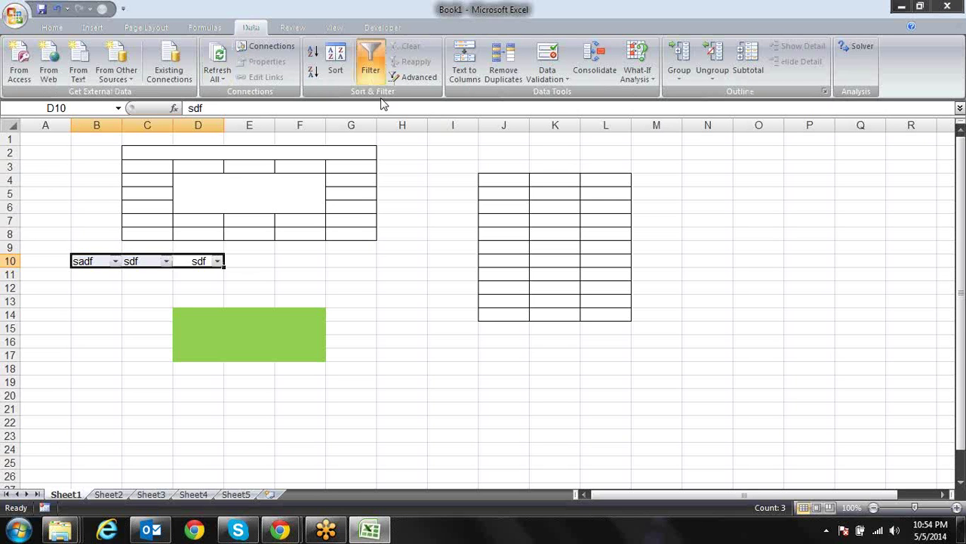
pyautogui.press('alt')
pyautogui.press('a')
pyautogui.press('t')
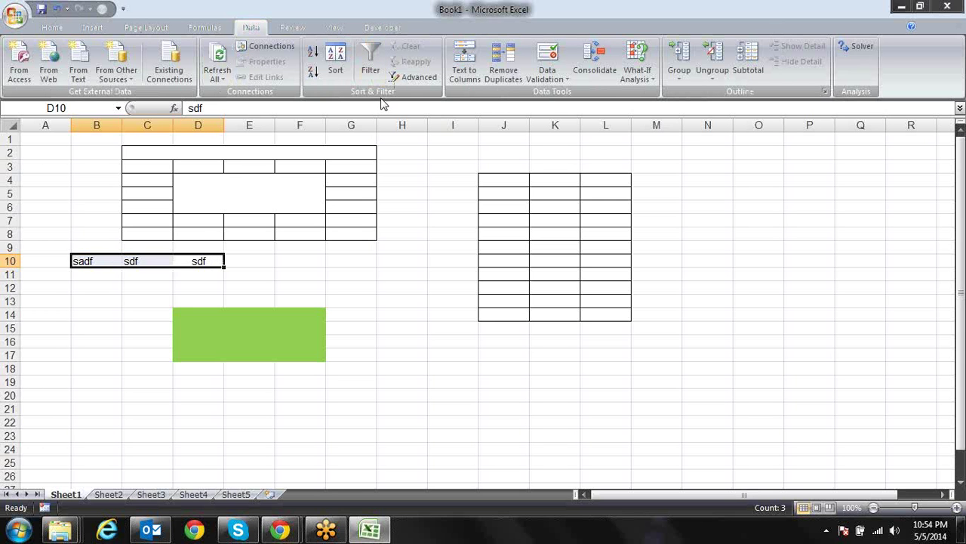
pyautogui.press('Right')
pyautogui.press('Right')
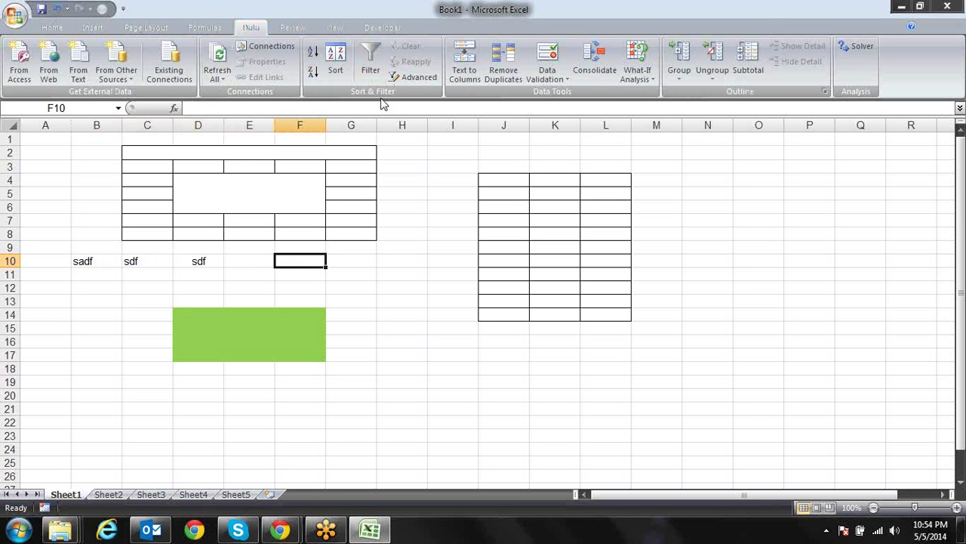
# Step: Browse the Review, View, Developer, Data, Formulas, Page Layout and Insert tabs, returning to Home and D10
pyautogui.click(306, 29)
pyautogui.click(336, 29)
pyautogui.scroll(-1, 325, 27)
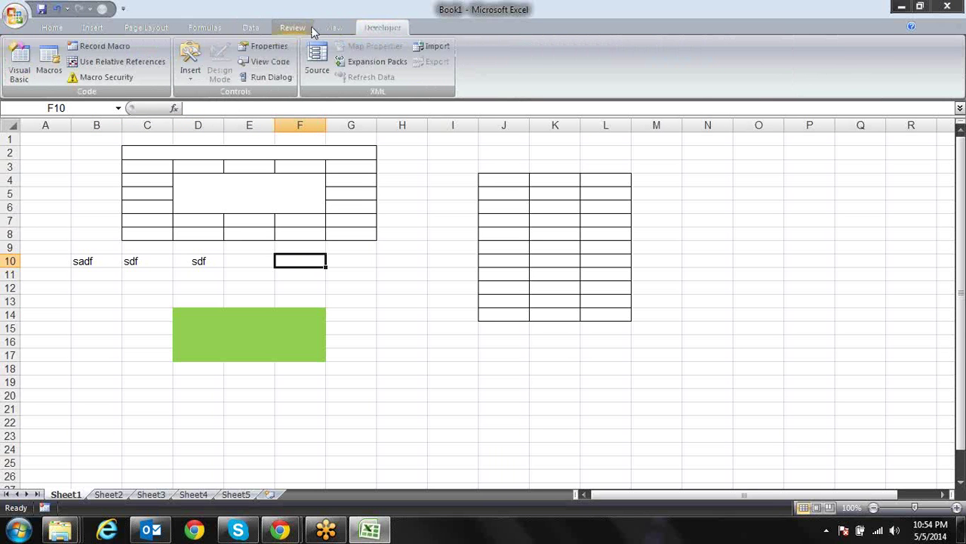
pyautogui.click(293, 30)
pyautogui.click(252, 28)
pyautogui.click(206, 27)
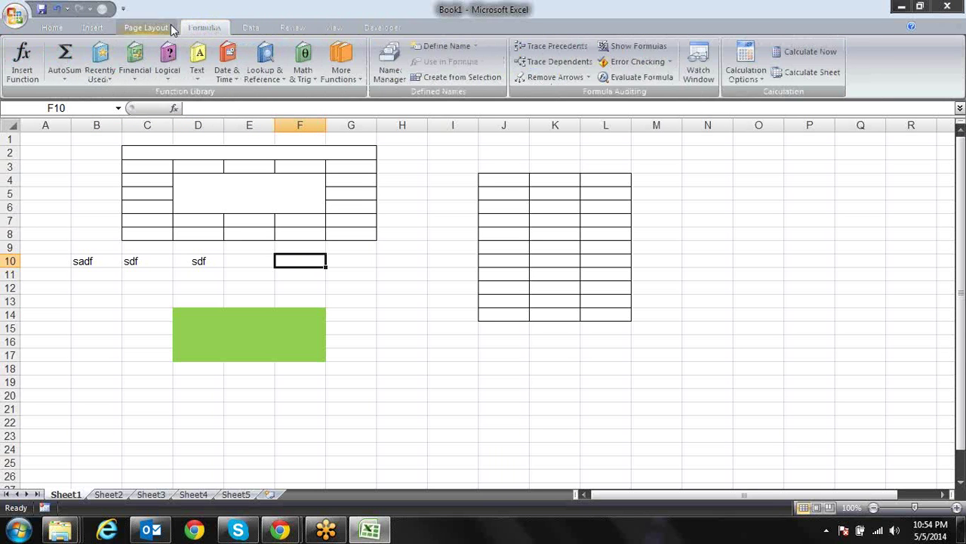
pyautogui.click(121, 27)
pyautogui.click(93, 29)
pyautogui.click(59, 31)
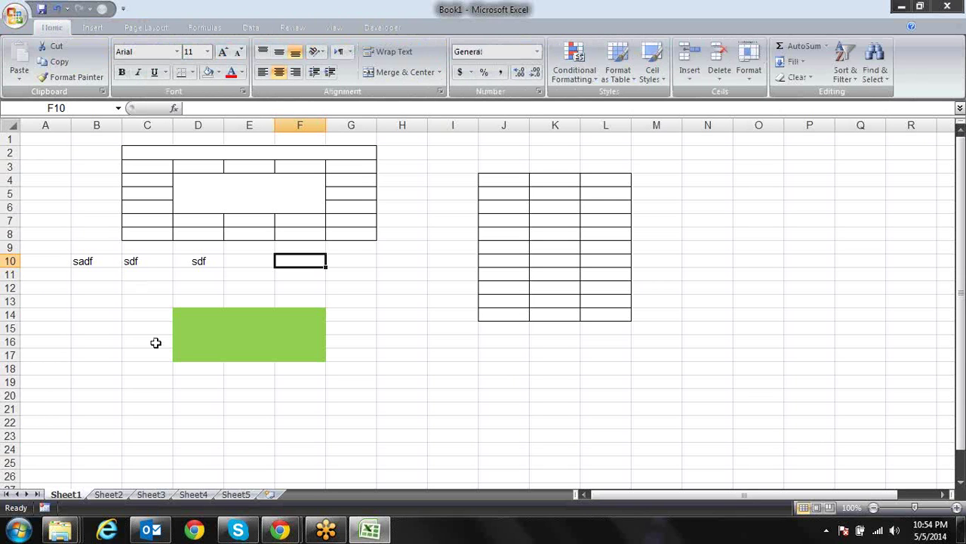
pyautogui.press('Left')
pyautogui.press('Left')
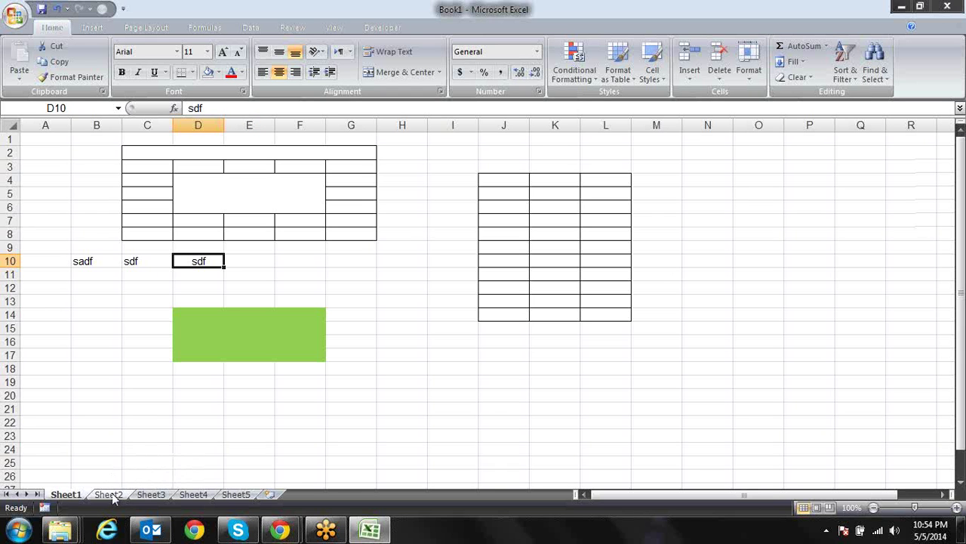
pyautogui.click(149, 494)
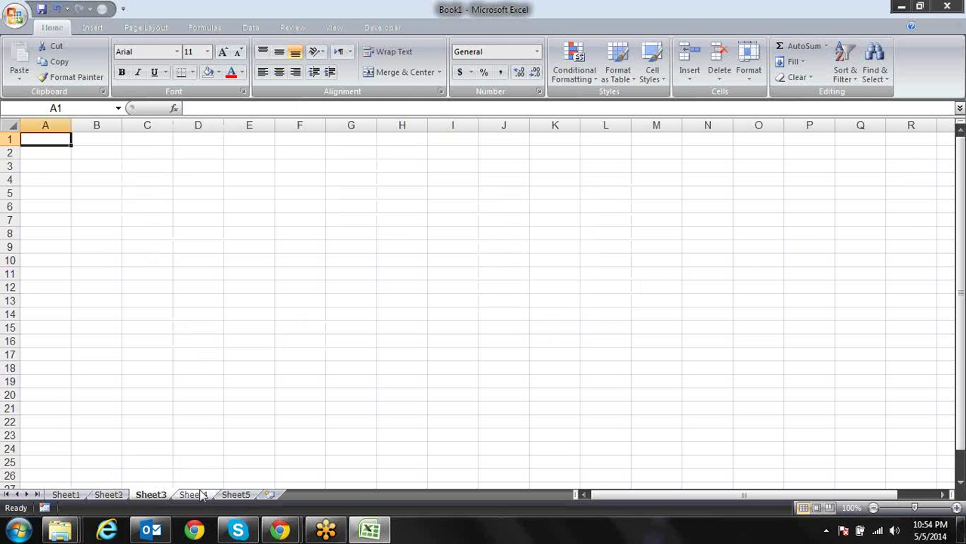
pyautogui.click(202, 494)
pyautogui.click(238, 493)
pyautogui.click(164, 495)
pyautogui.click(108, 494)
pyautogui.click(66, 494)
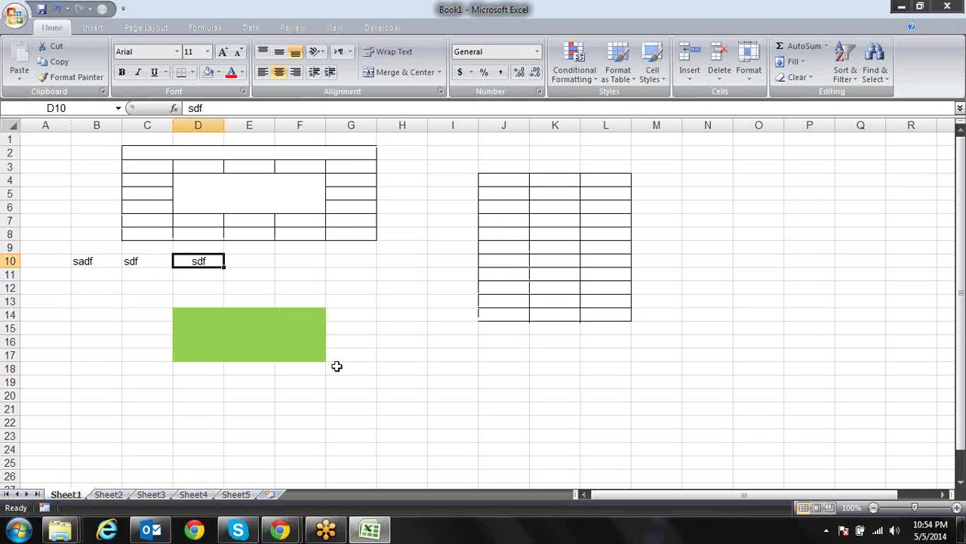
pyautogui.hotkey('ctrl', 'pagedown')
pyautogui.hotkey('ctrl', 'pagedown')
pyautogui.hotkey('ctrl', 'pagedown')
pyautogui.hotkey('ctrl', 'pageup')
pyautogui.hotkey('ctrl', 'pageup')
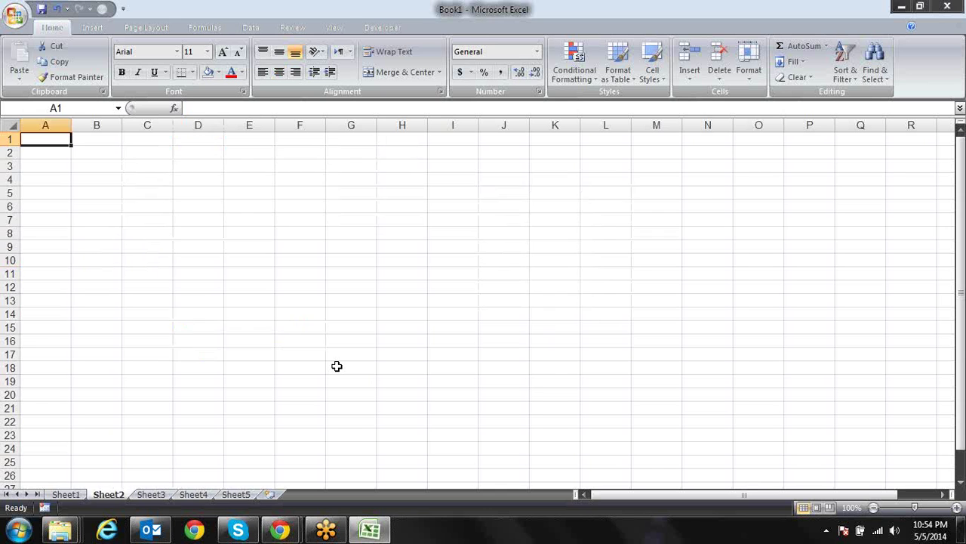
pyautogui.hotkey('ctrl', 'pageup')
pyautogui.hotkey('ctrl', 'pagedown')
pyautogui.hotkey('ctrl', 'pagedown')
pyautogui.hotkey('ctrl', 'pagedown')
pyautogui.hotkey('ctrl', 'pageup')
pyautogui.hotkey('ctrl', 'pageup')
pyautogui.hotkey('ctrl', 'pageup')
pyautogui.hotkey('ctrl', 'pagedown')
pyautogui.hotkey('ctrl', 'pagedown')
pyautogui.hotkey('ctrl', 'pagedown')
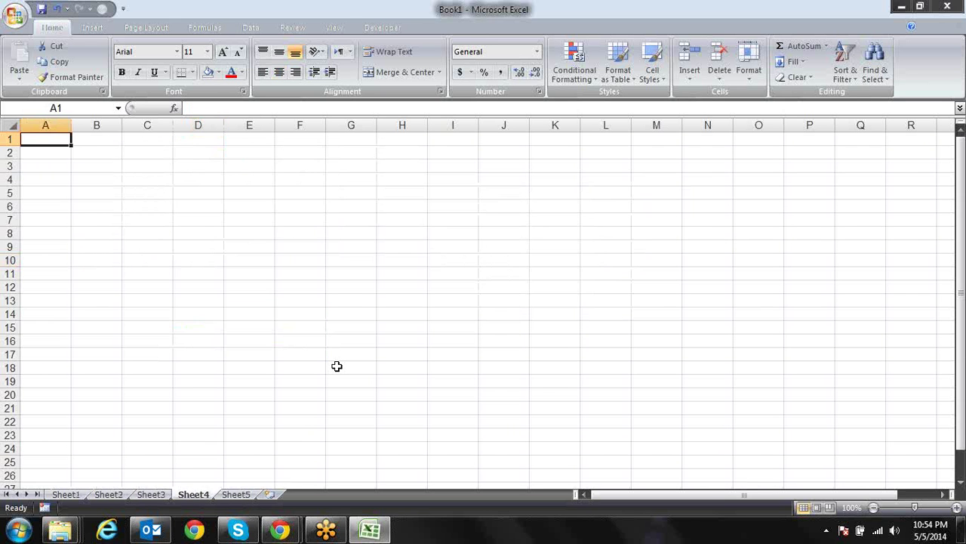
pyautogui.hotkey('ctrl', 'pageup')
pyautogui.hotkey('ctrl', 'pageup')
pyautogui.hotkey('ctrl', 'pageup')
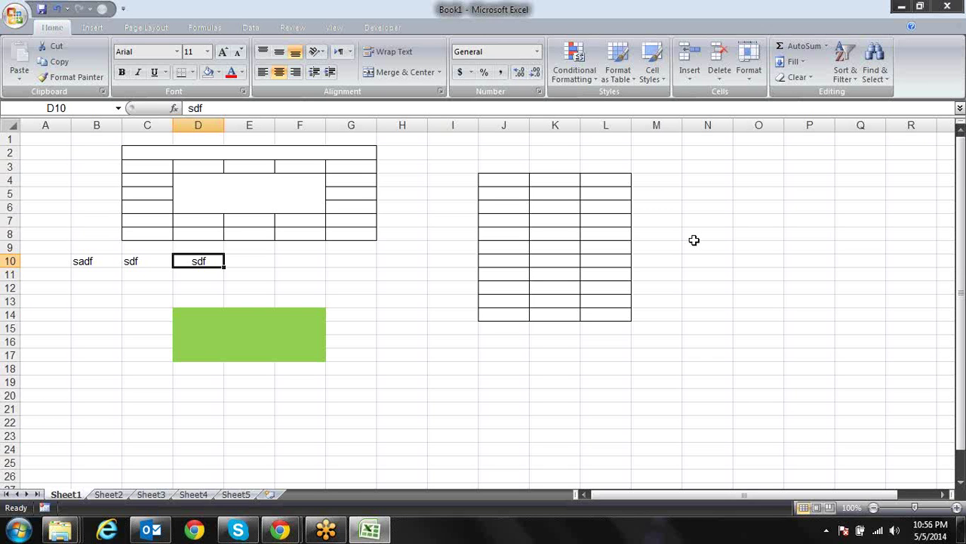
pyautogui.press('Right')
pyautogui.press('Right')
pyautogui.press('Right')
pyautogui.press('Right')
pyautogui.press('Right')
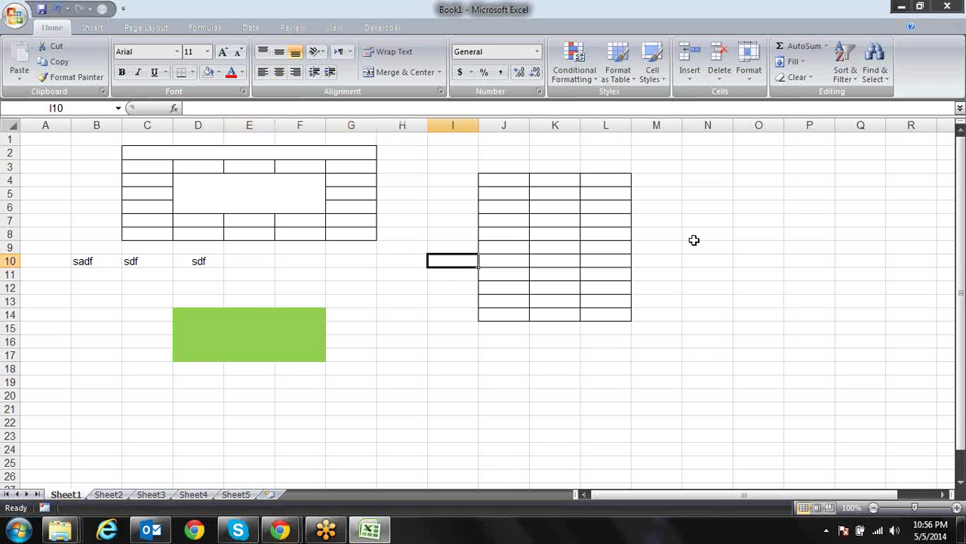
pyautogui.press('Left')
pyautogui.press('Left')
pyautogui.press('Right')
pyautogui.press('Right')
pyautogui.press('Up')
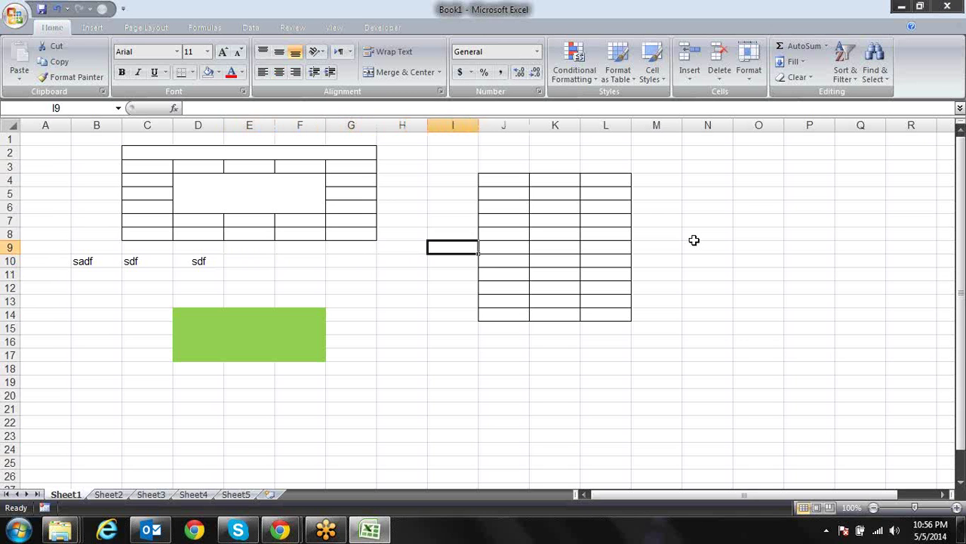
pyautogui.press('Up')
pyautogui.press('Up')
pyautogui.press('Up')
pyautogui.press('Up')
pyautogui.press('Left')
pyautogui.press('Right')
pyautogui.press('Left')
pyautogui.press('Up')
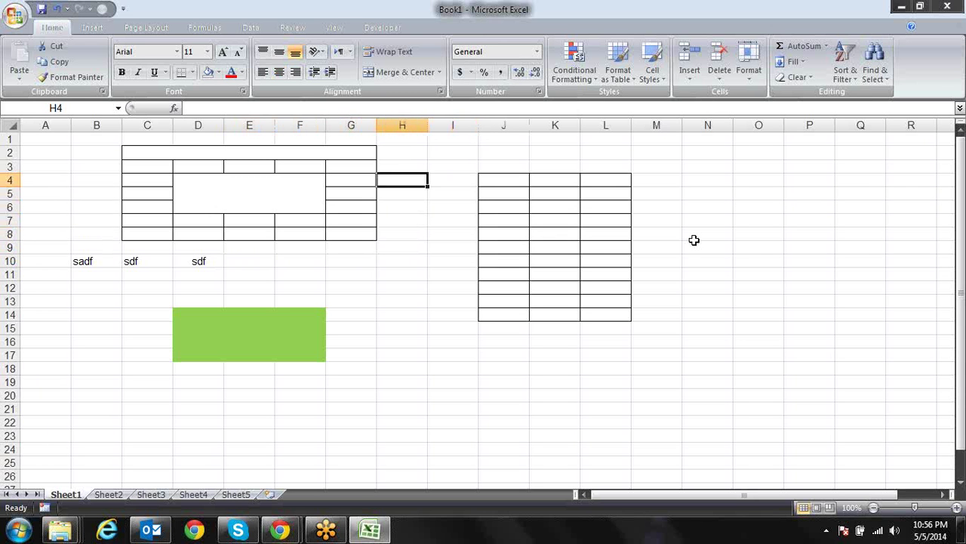
pyautogui.press('Up')
pyautogui.press('Right')
pyautogui.press('Left')
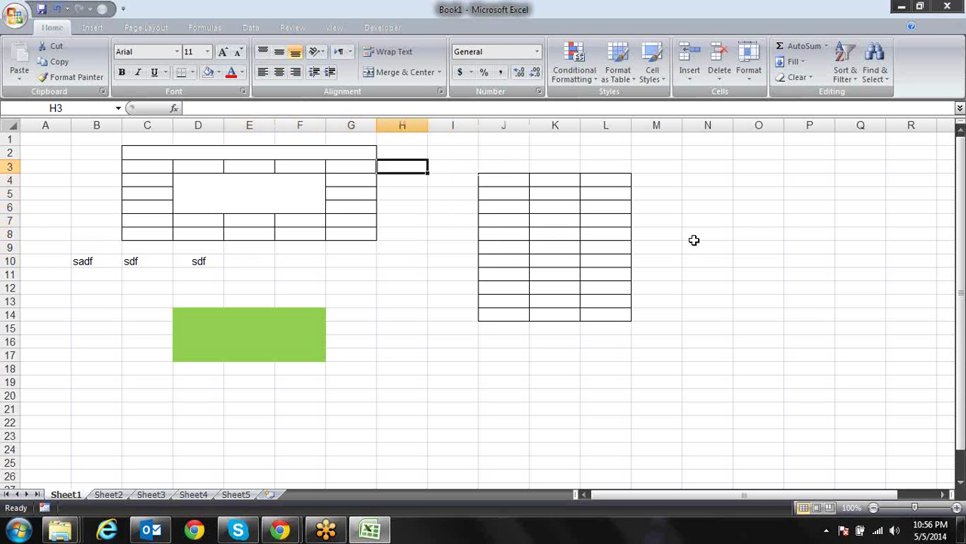
pyautogui.press('Down')
pyautogui.press('Down')
pyautogui.press('Down')
pyautogui.press('Down')
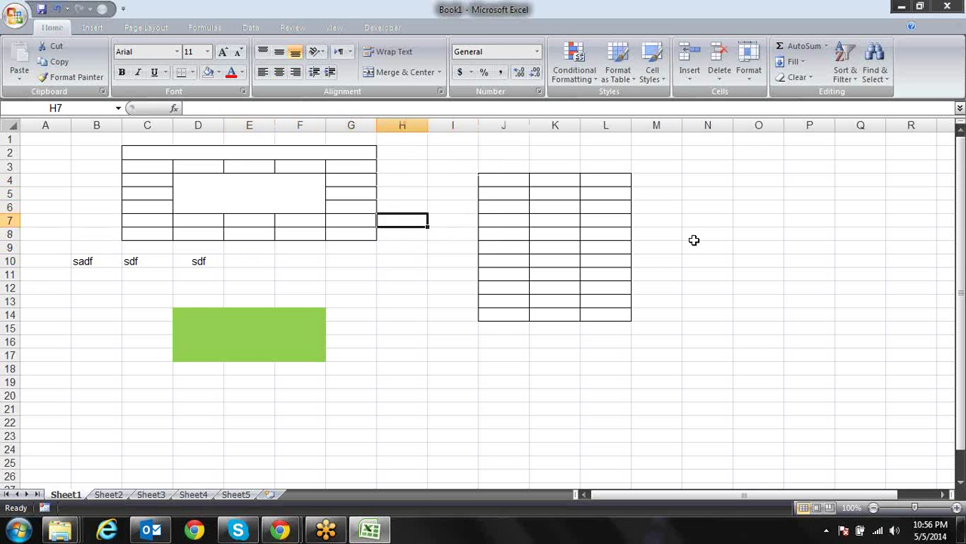
pyautogui.press('Down')
pyautogui.press('Down')
pyautogui.press('Down')
pyautogui.press('Down')
pyautogui.press('Down')
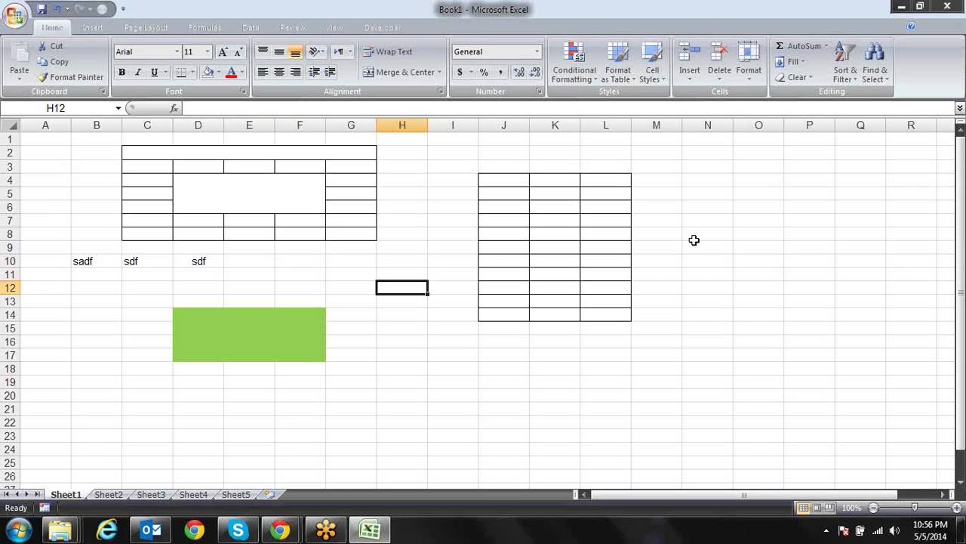
pyautogui.press('Up')
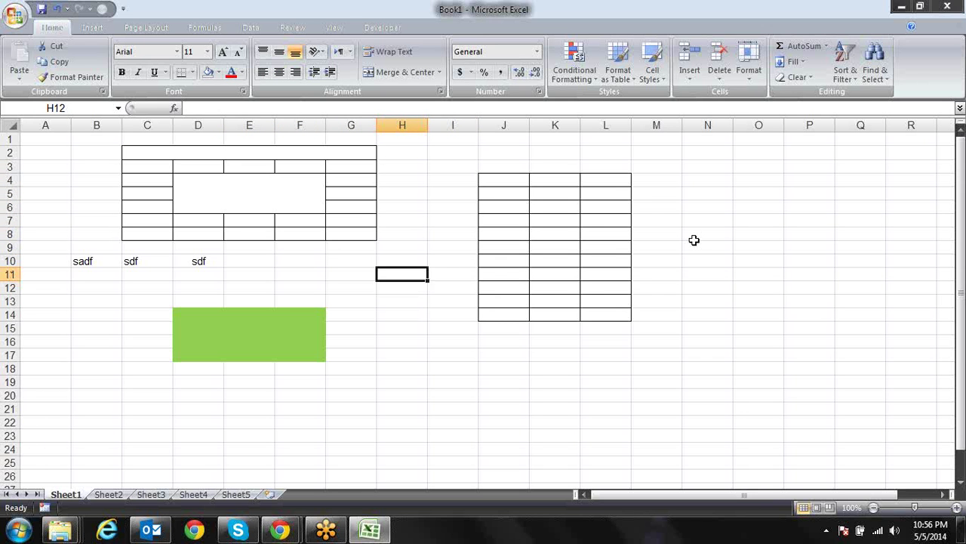
pyautogui.press('Up')
pyautogui.press('Up')
pyautogui.press('Up')
pyautogui.press('Up')
pyautogui.press('Up')
pyautogui.press('Up')
pyautogui.press('Up')
pyautogui.press('Up')
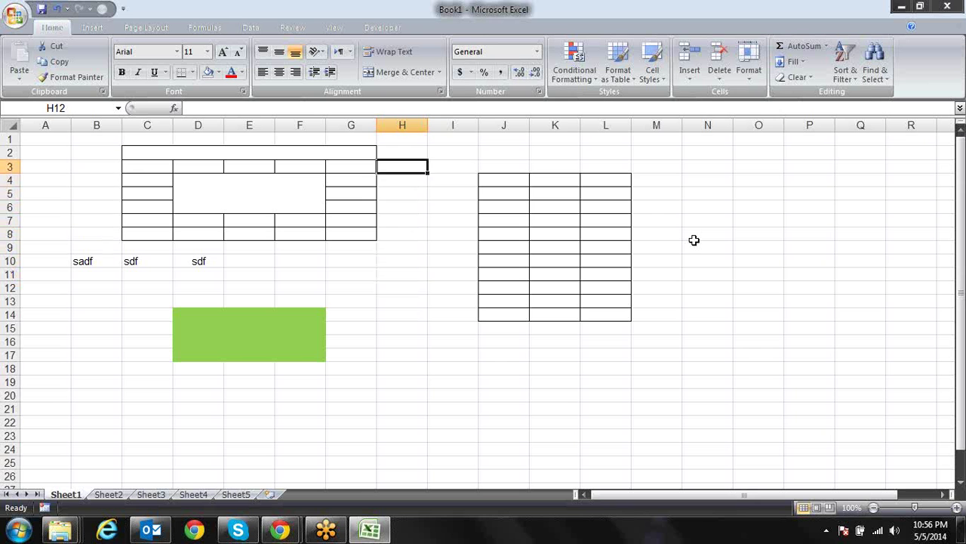
pyautogui.press('Right')
pyautogui.press('Right')
pyautogui.press('Right')
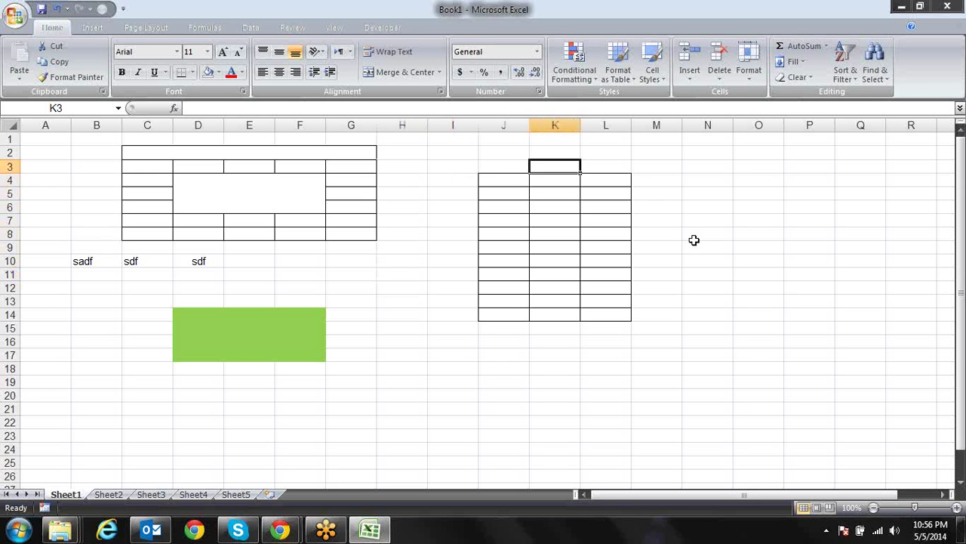
pyautogui.press('Right')
pyautogui.press('Right')
pyautogui.press('Up')
pyautogui.press('Up')
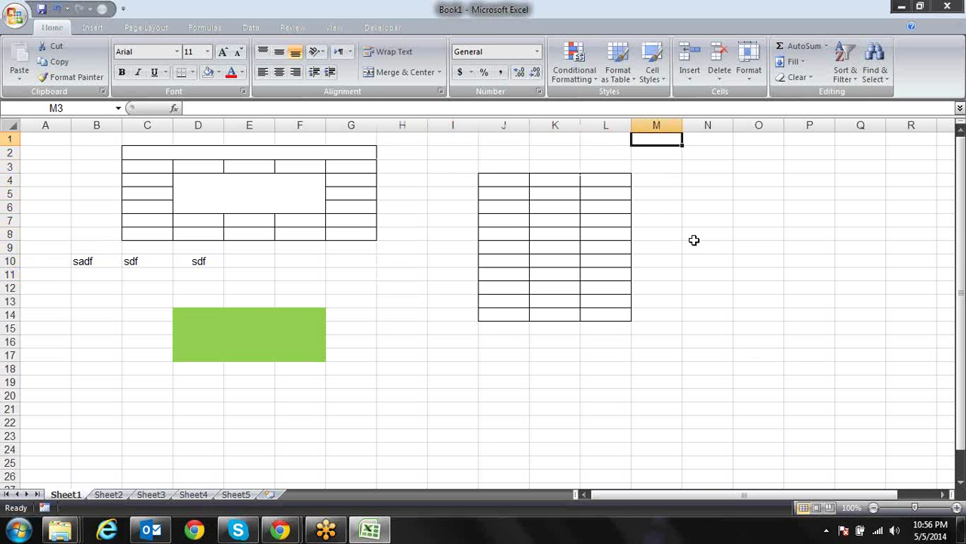
pyautogui.press('Left')
pyautogui.press('Left')
pyautogui.press('Left')
pyautogui.press('Left')
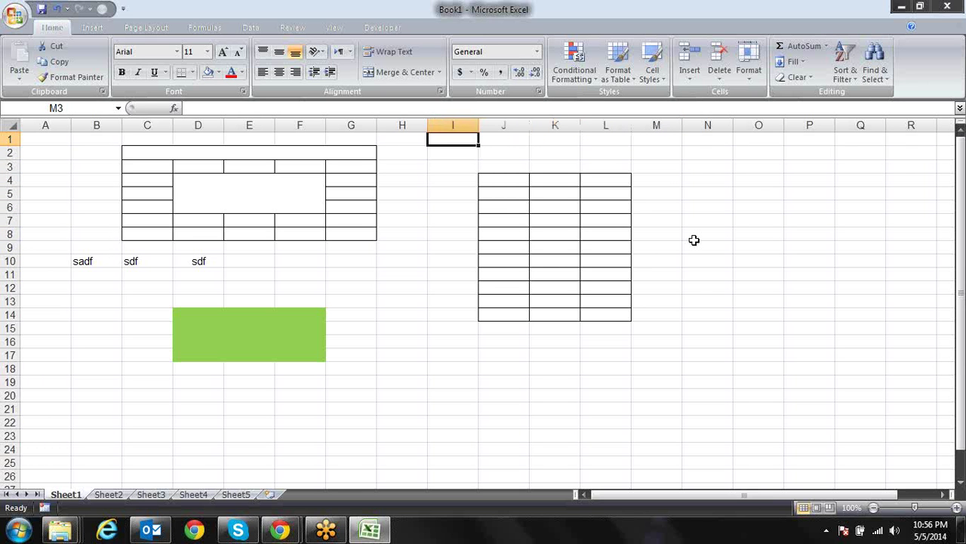
pyautogui.press('Left')
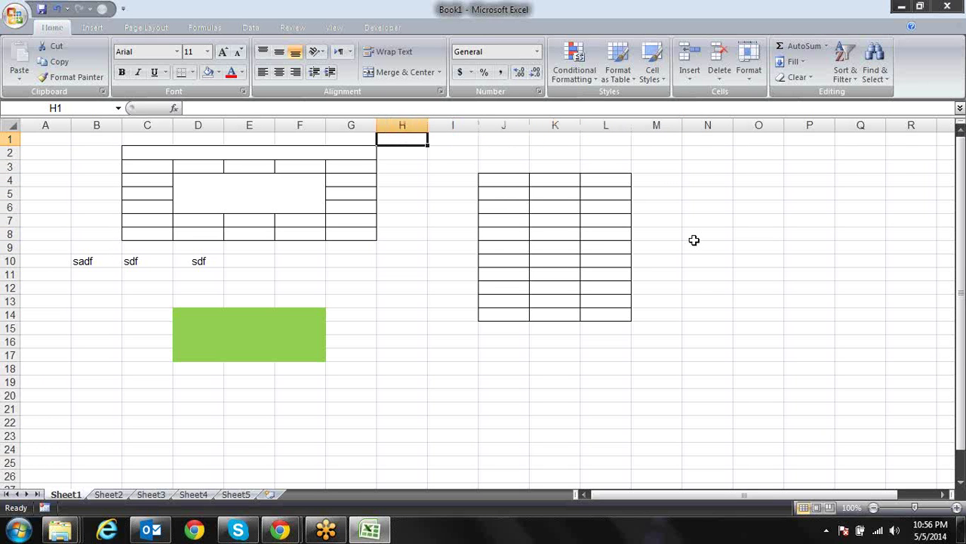
pyautogui.press('Down')
pyautogui.press('Down')
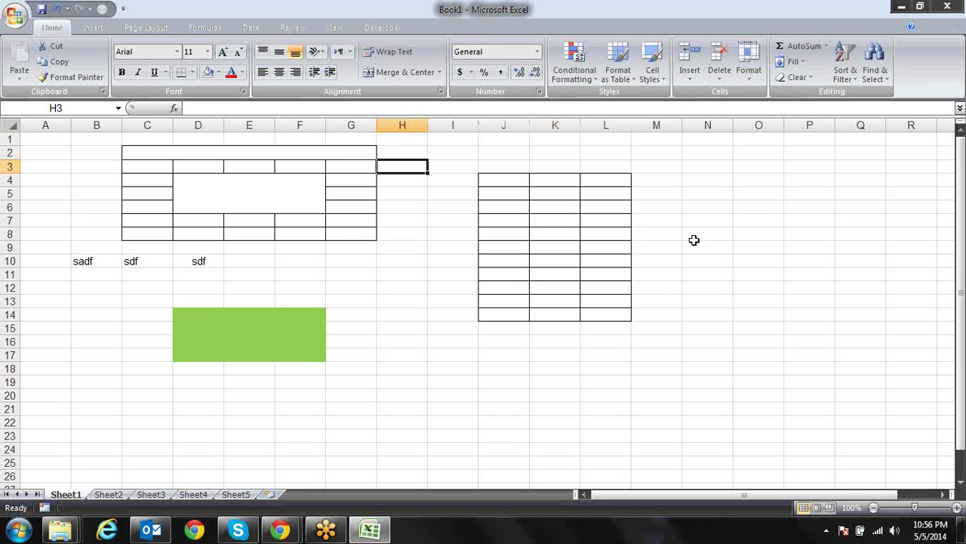
pyautogui.press('Up')
pyautogui.press('Up')
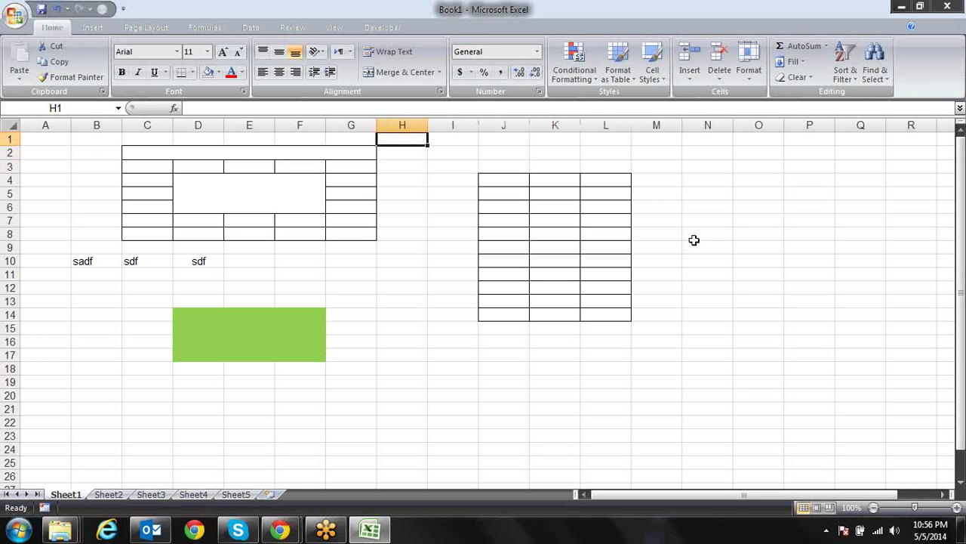
pyautogui.press('Right')
pyautogui.press('Right')
pyautogui.press('Right')
pyautogui.press('Right')
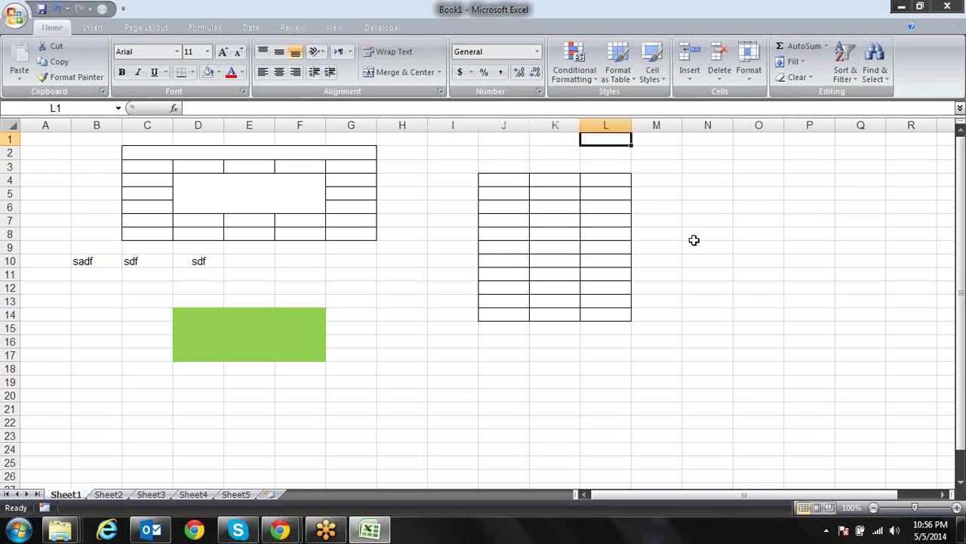
pyautogui.press('Left')
pyautogui.press('Left')
pyautogui.press('Left')
pyautogui.press('Left')
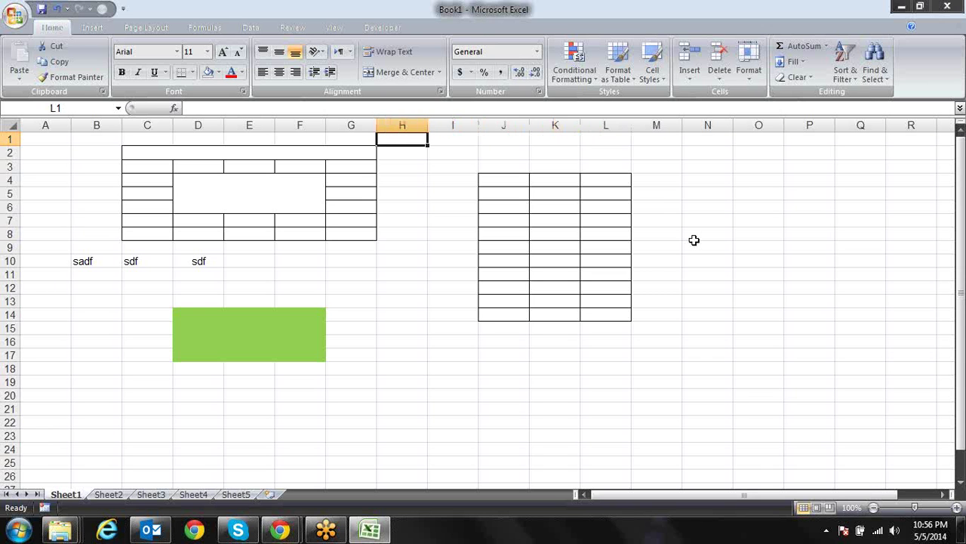
pyautogui.press('Down')
pyautogui.press('Down')
pyautogui.press('Down')
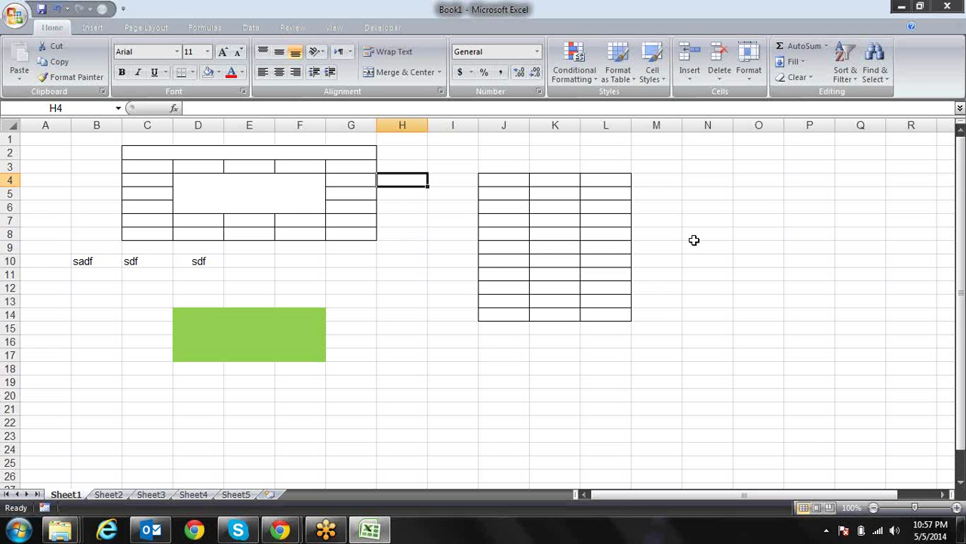
# Step: Insert a new blank Sheet6 with Shift+F11, then check the taskbar network connections list
pyautogui.hotkey('shift', 'F11')
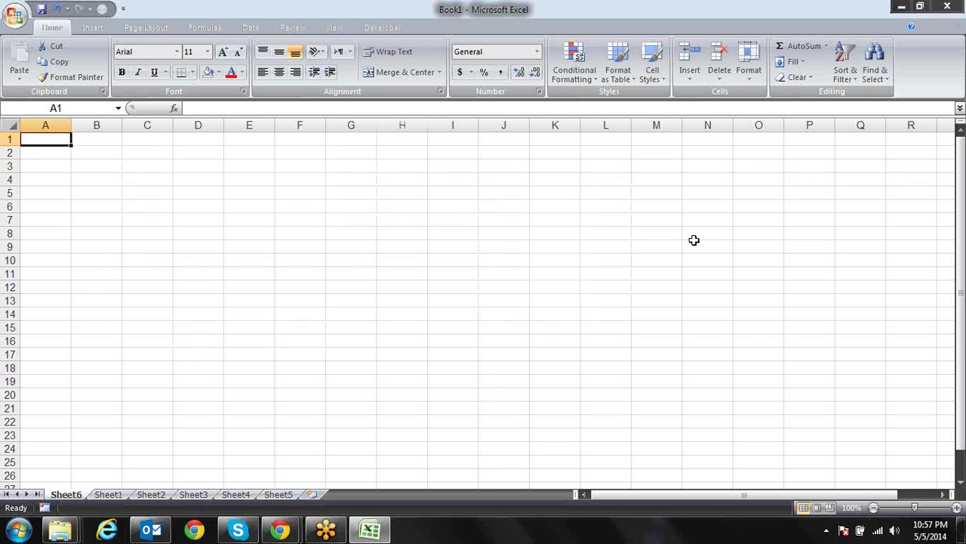
pyautogui.click(878, 531)
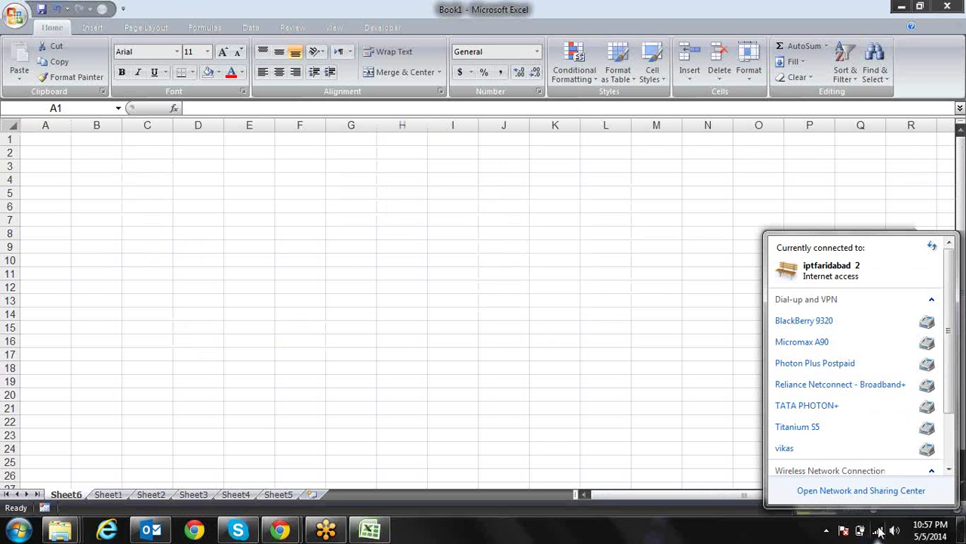
pyautogui.click(956, 39)
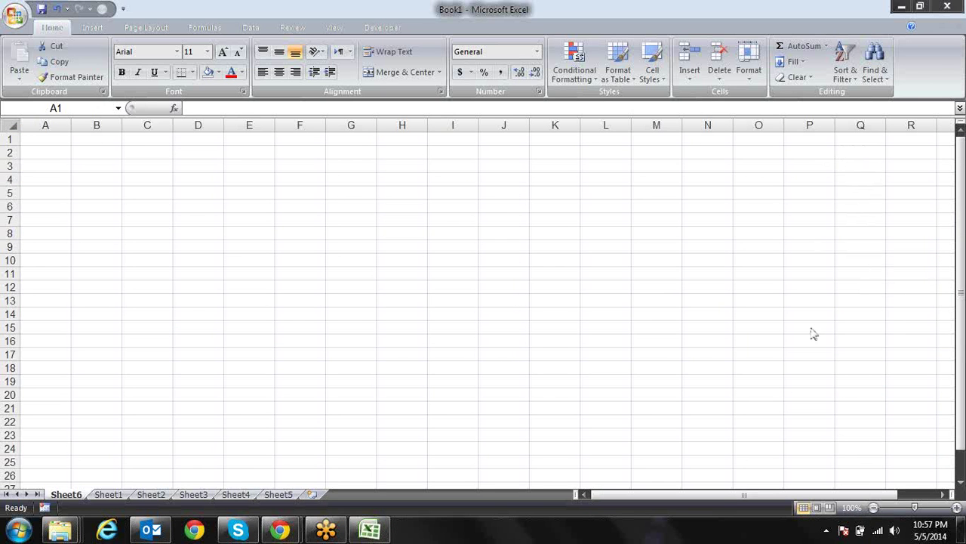
pyautogui.click(878, 532)
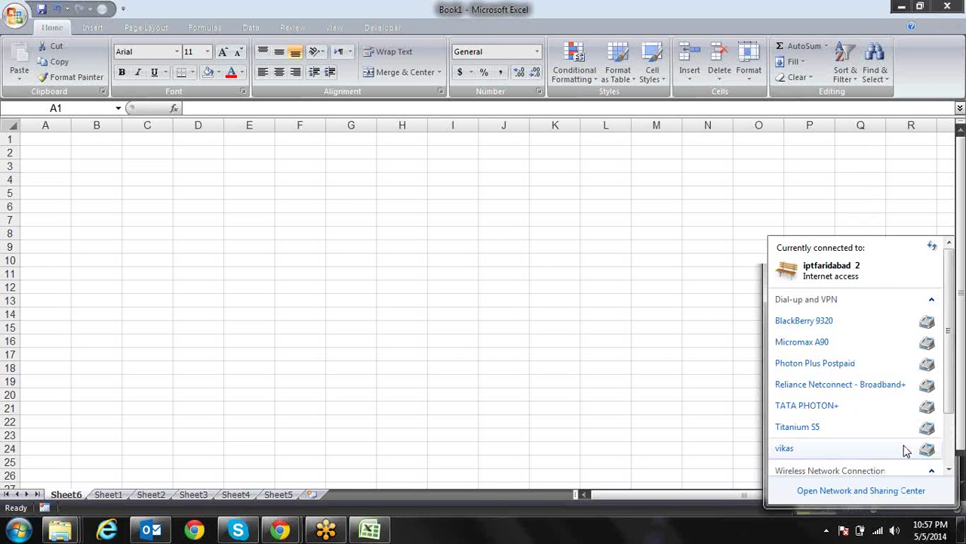
pyautogui.scroll(-3, 950, 441)
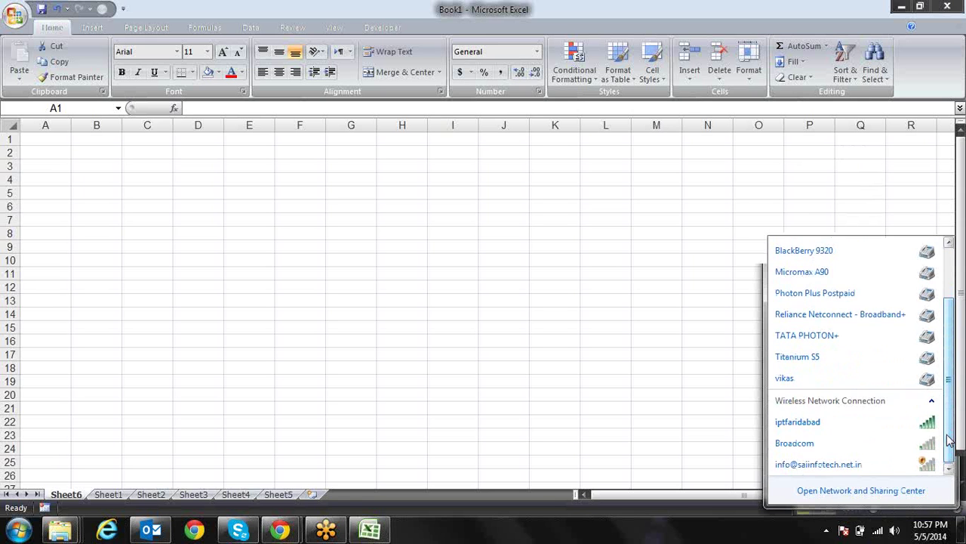
pyautogui.scroll(1, 950, 442)
pyautogui.click(613, 264)
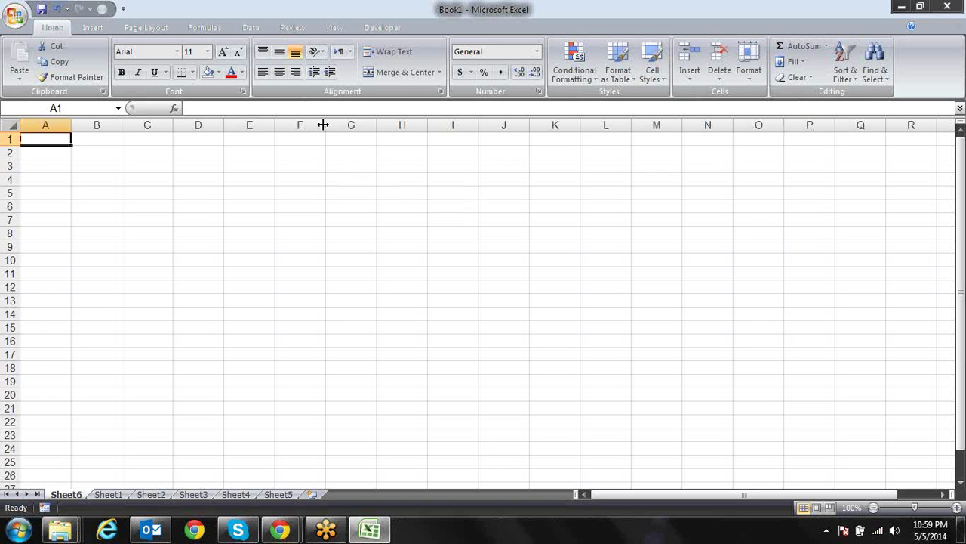
pyautogui.press('Right')
pyautogui.press('Right')
pyautogui.press('Right')
pyautogui.press('Left')
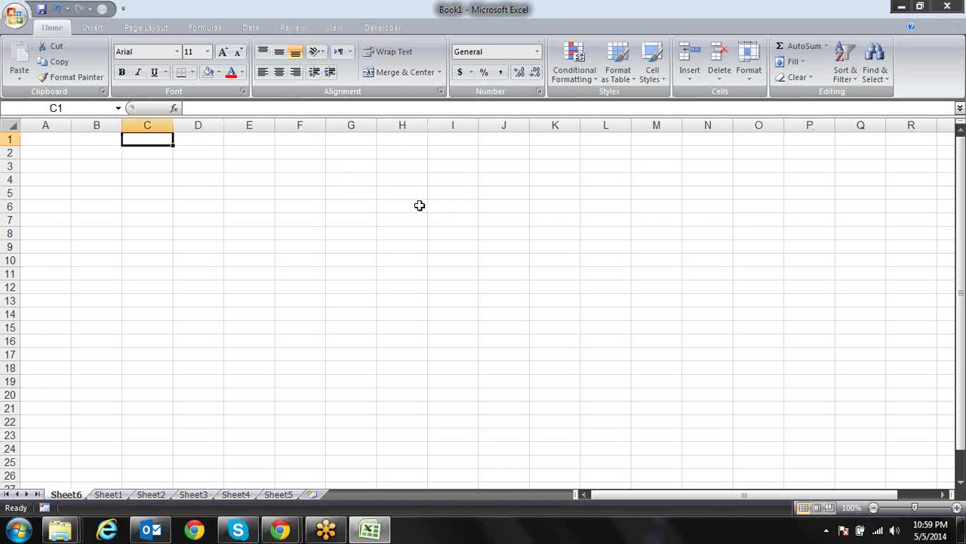
pyautogui.press('Left')
pyautogui.press('Left')
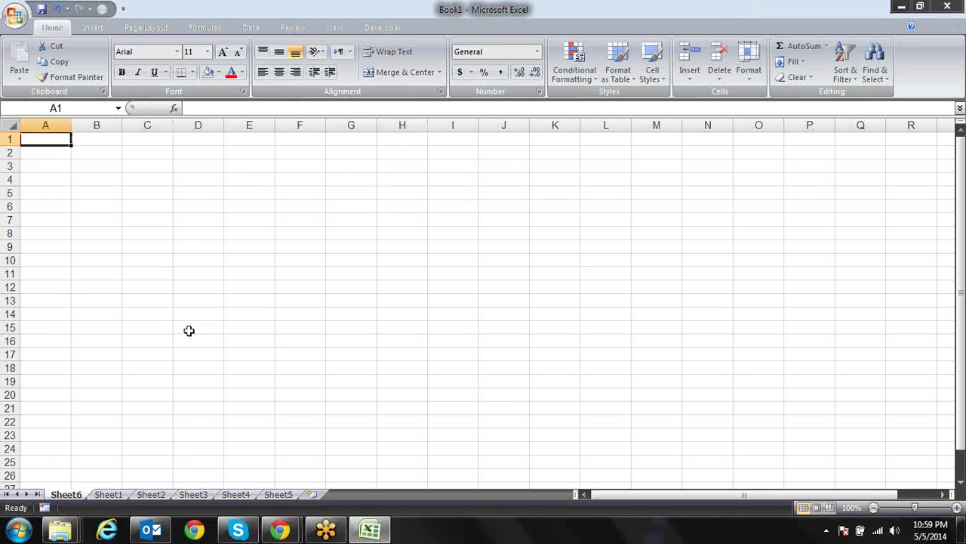
# Step: Delete Sheet6 with Alt+E, L, then insert Sheet7 and delete it the same way
pyautogui.hotkey('alt', 'e')
pyautogui.press('l')
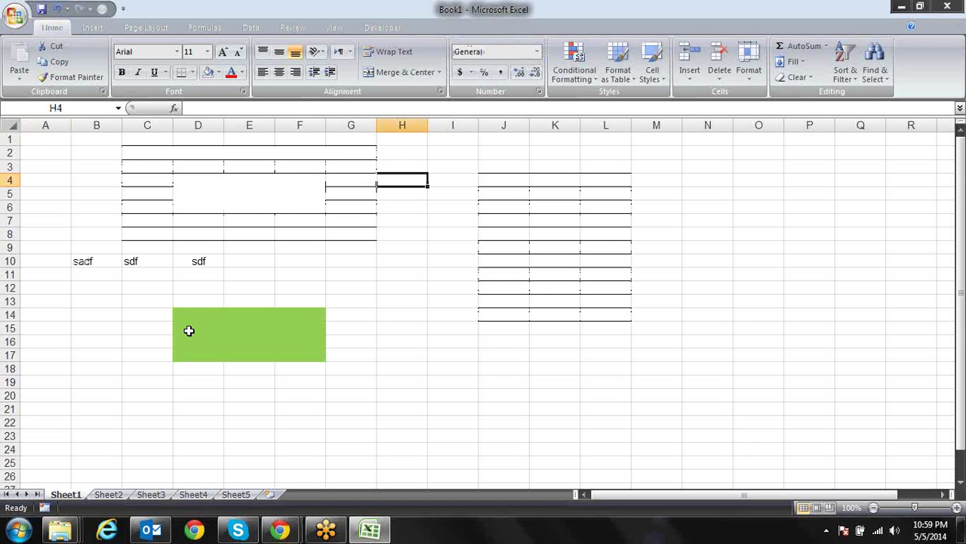
pyautogui.hotkey('shift', 'F11')
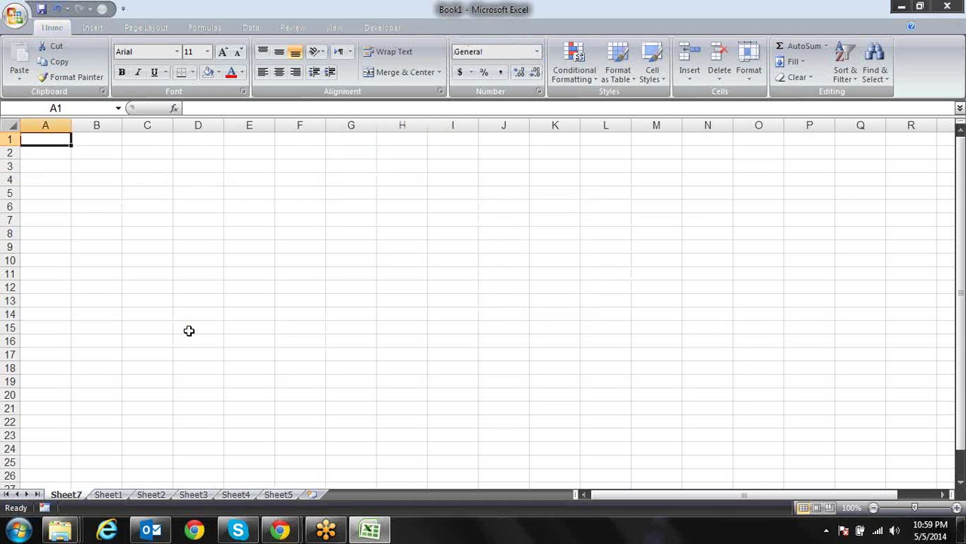
pyautogui.hotkey('alt', 'e')
pyautogui.press('l')
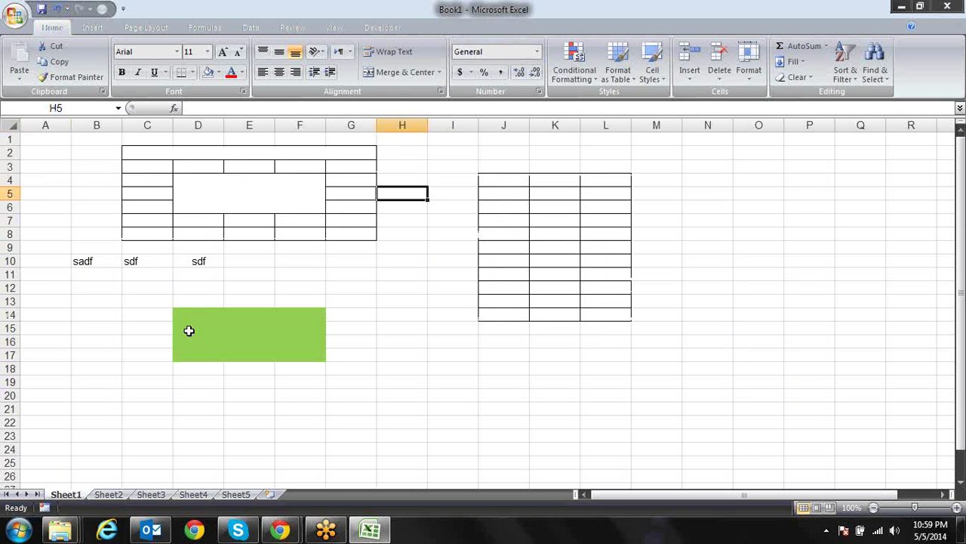
# Step: Delete Sheet1 and its data, confirming the warning
pyautogui.press('alt')
pyautogui.press('e')
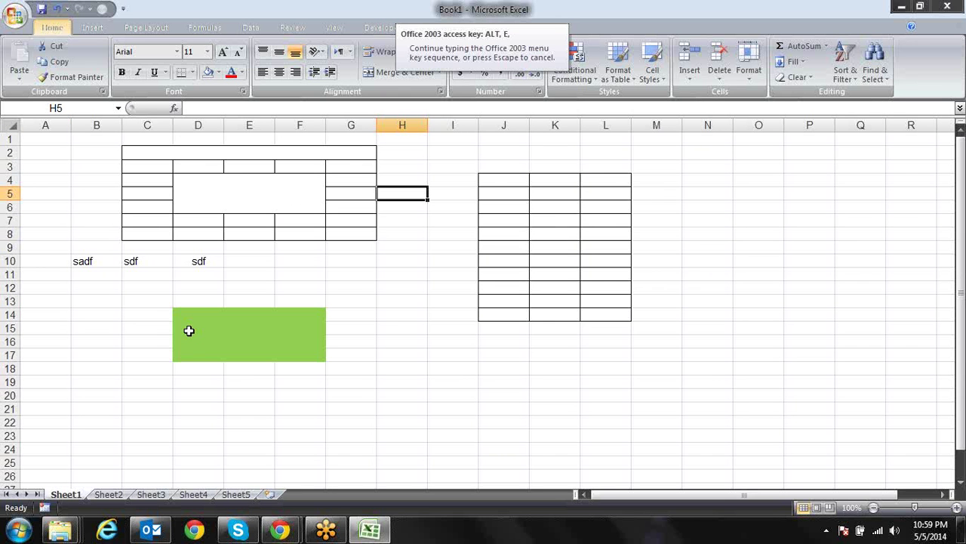
pyautogui.press('l')
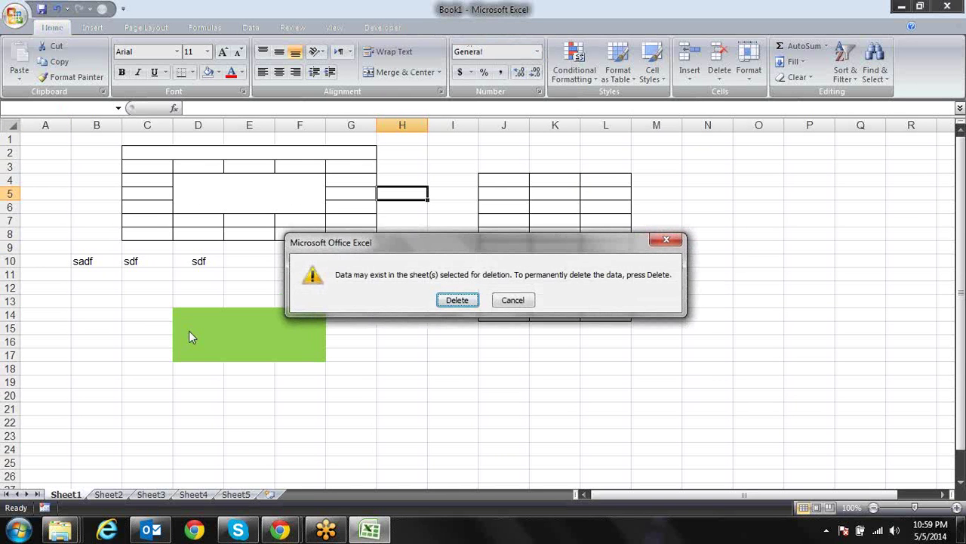
pyautogui.press('Return')
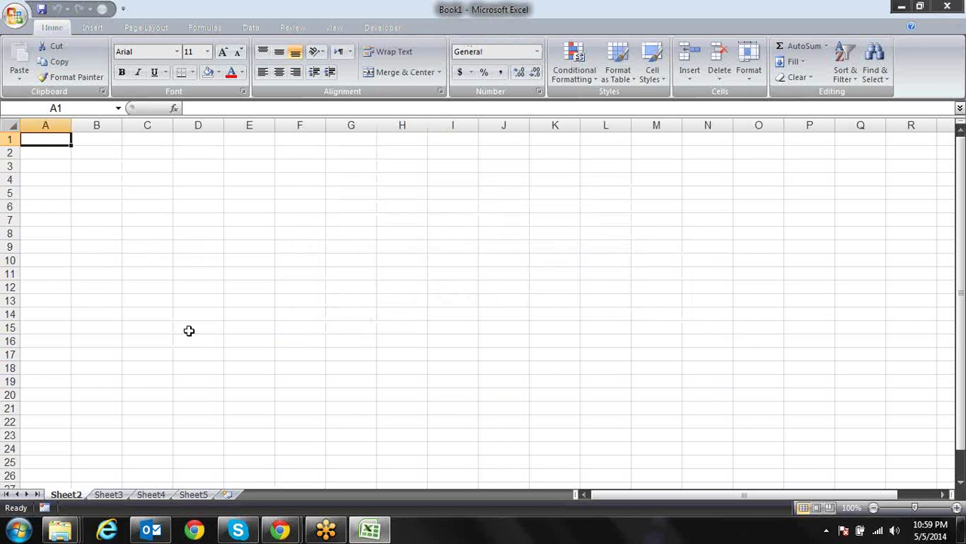
# Step: Insert a blank Sheet8 with Shift+F11 and delete it with Alt, E, L
pyautogui.hotkey('shift', 'F11')
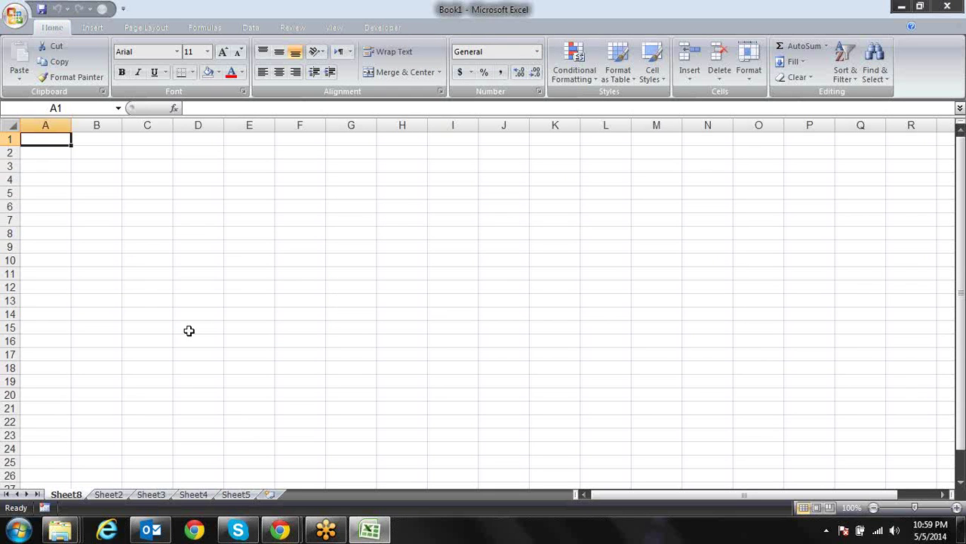
pyautogui.press('alt')
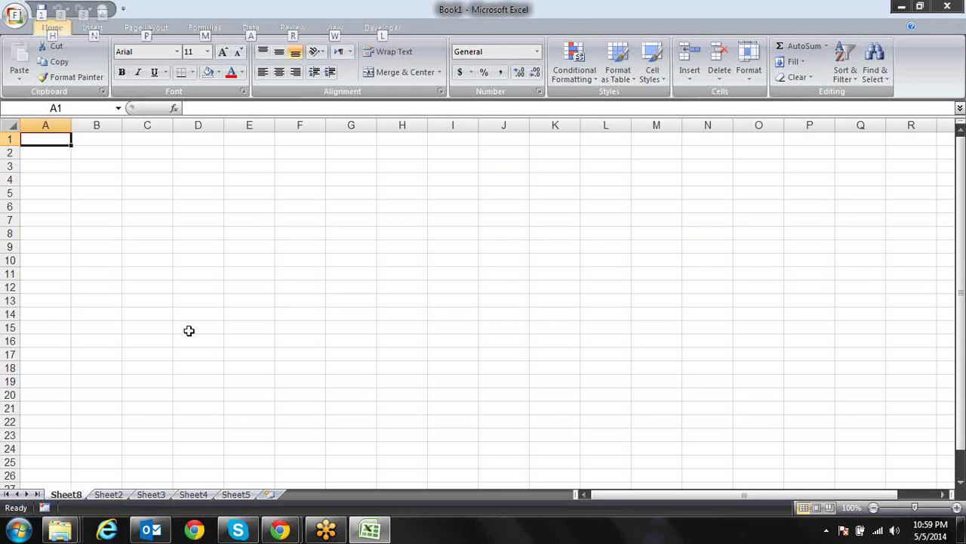
pyautogui.press('e')
pyautogui.press('l')
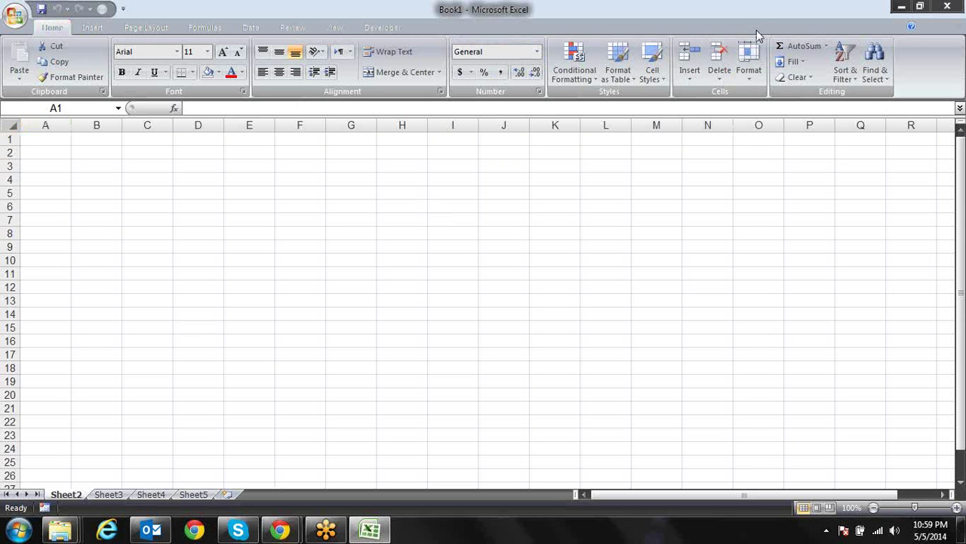
# Step: Delete the empty Sheet2 using Home > Delete > Delete Sheet (Alt, H, D, S)
pyautogui.click(721, 79)
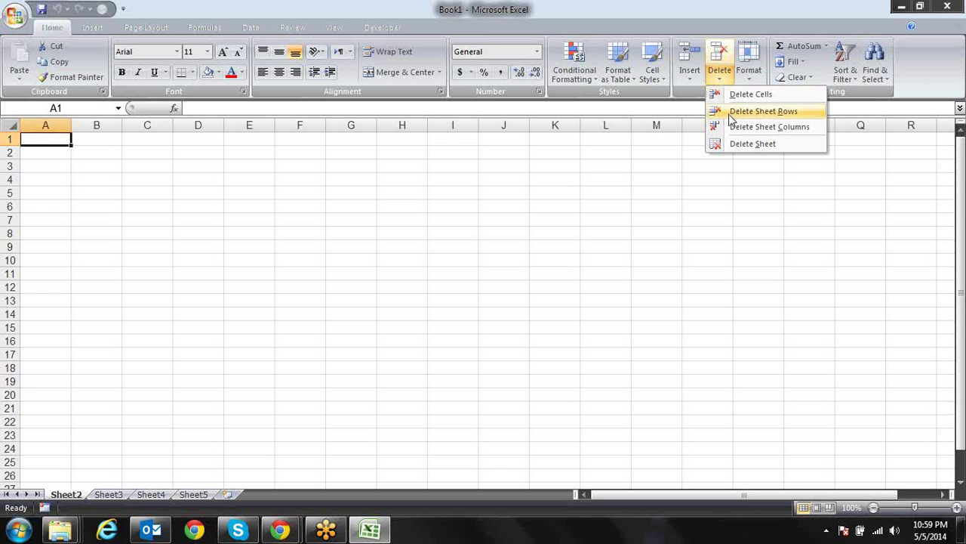
pyautogui.click(552, 173)
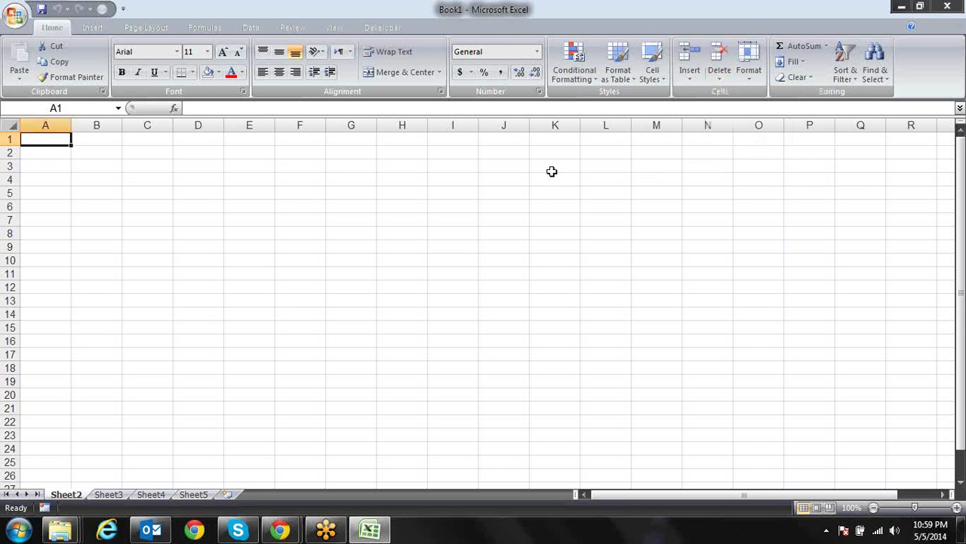
pyautogui.press('alt')
pyautogui.press('h')
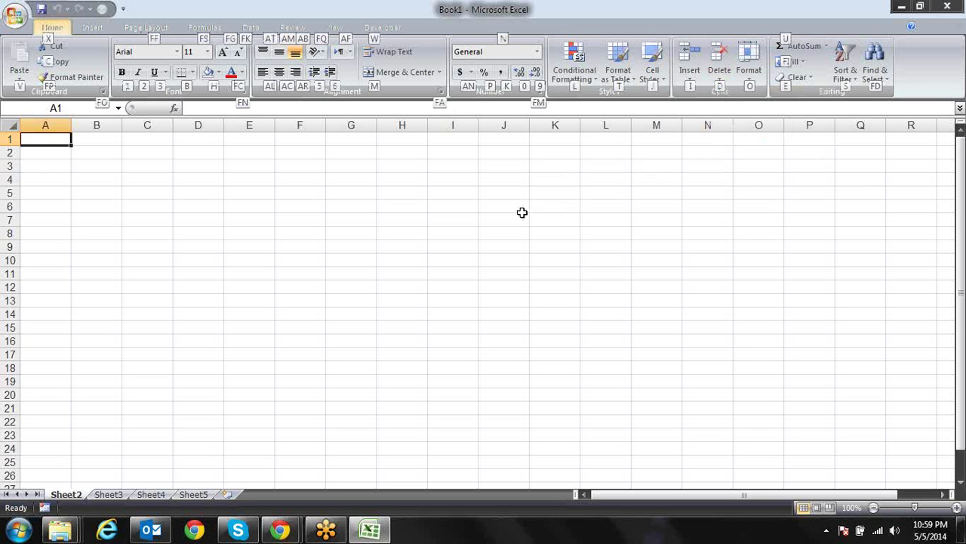
pyautogui.press('d')
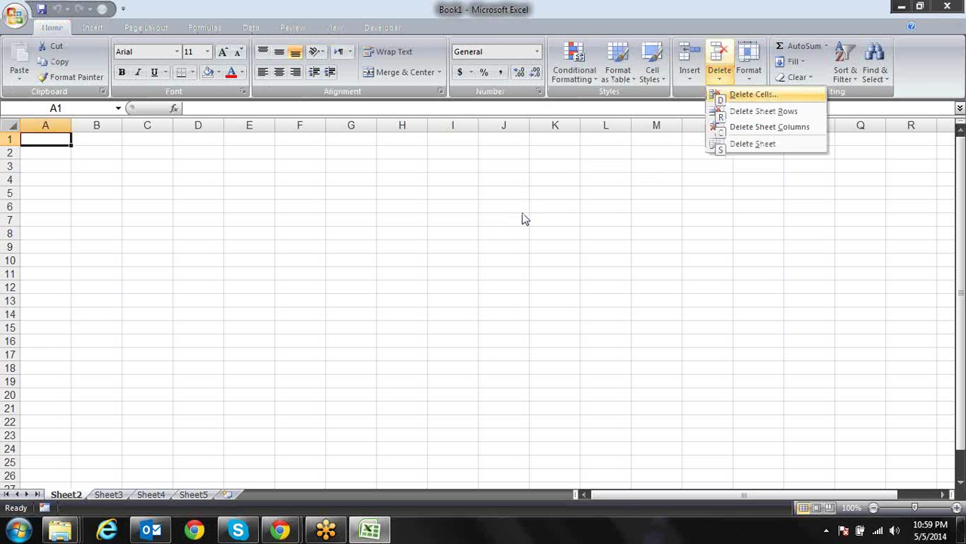
pyautogui.press('s')
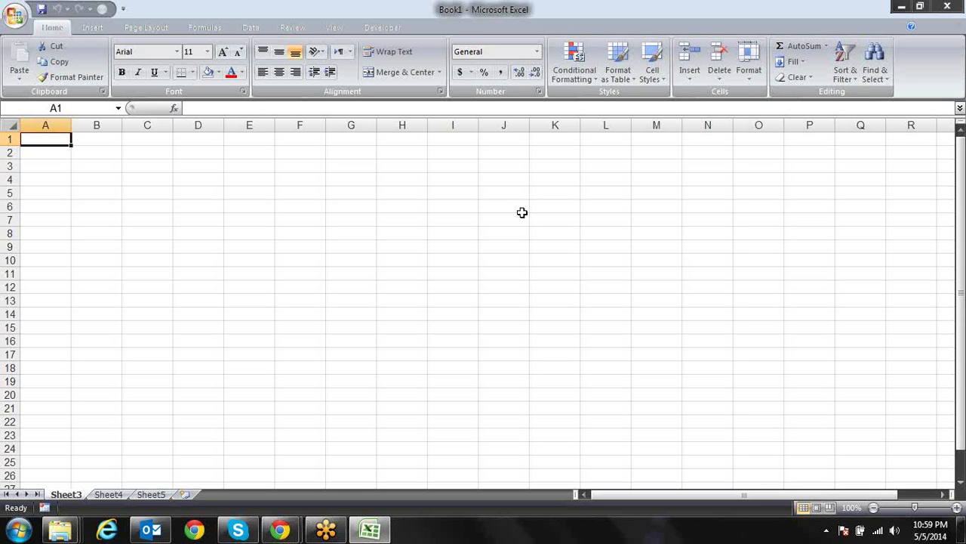
pyautogui.hotkey('ctrl', 'space')
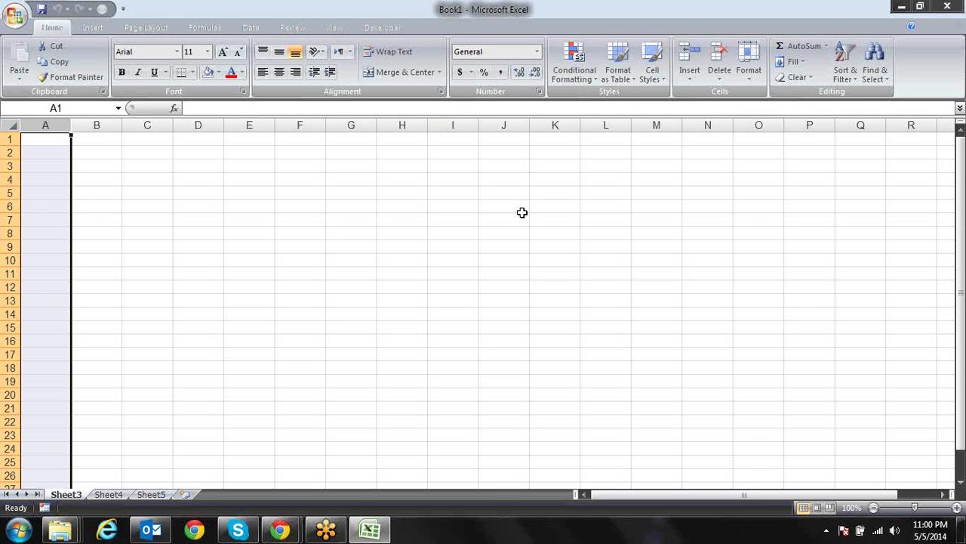
pyautogui.press('Up')
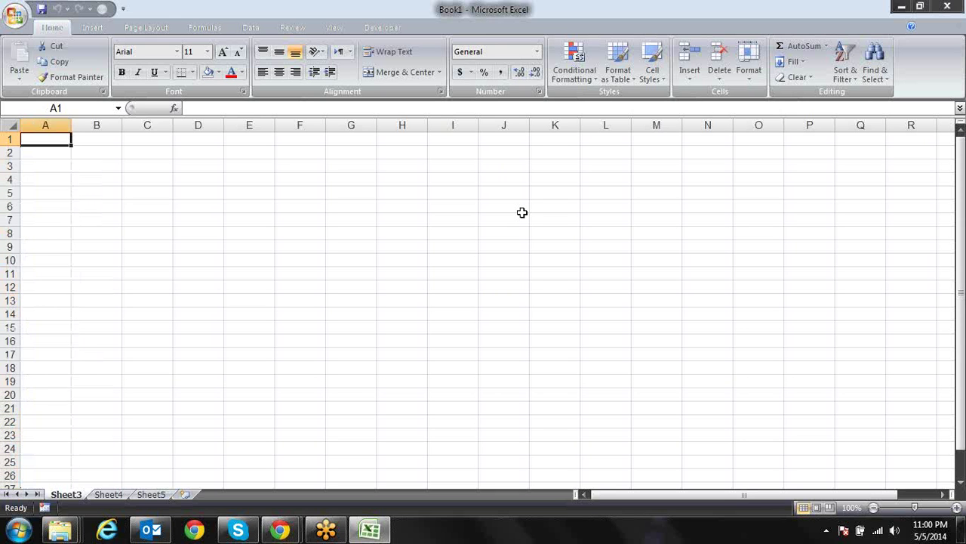
pyautogui.hotkey('shift', 'space')
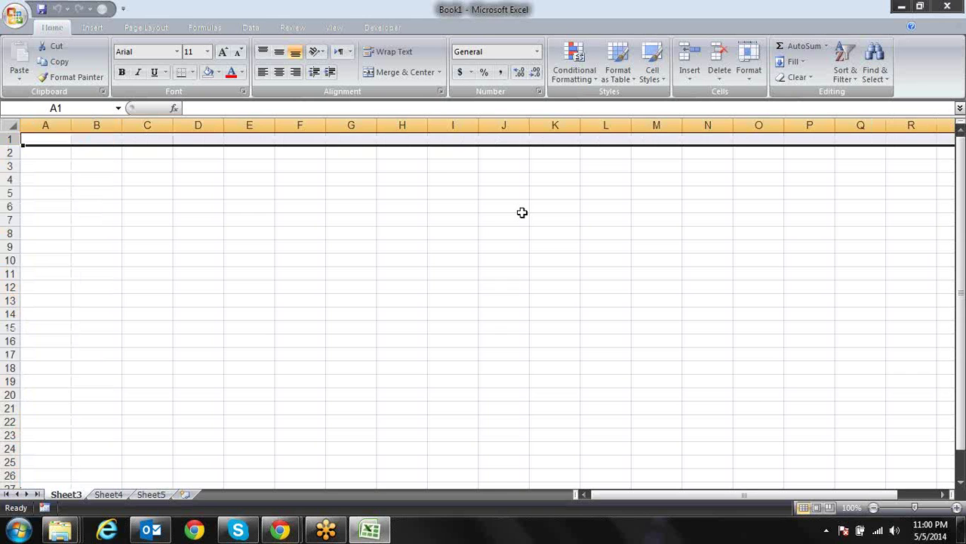
pyautogui.hotkey('ctrl', 'a')
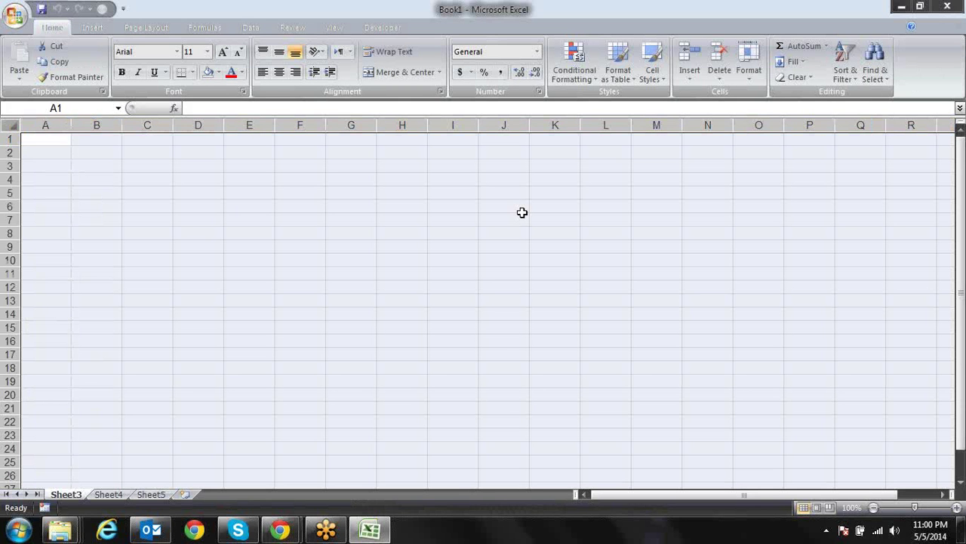
pyautogui.hotkey('ctrl', 'Home')
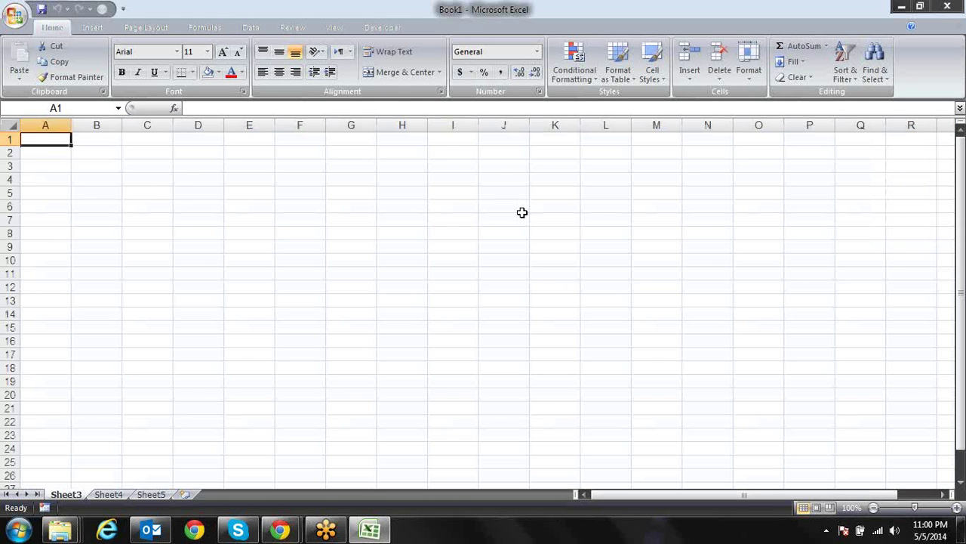
pyautogui.press('Right')
pyautogui.hotkey('ctrl', 'space')
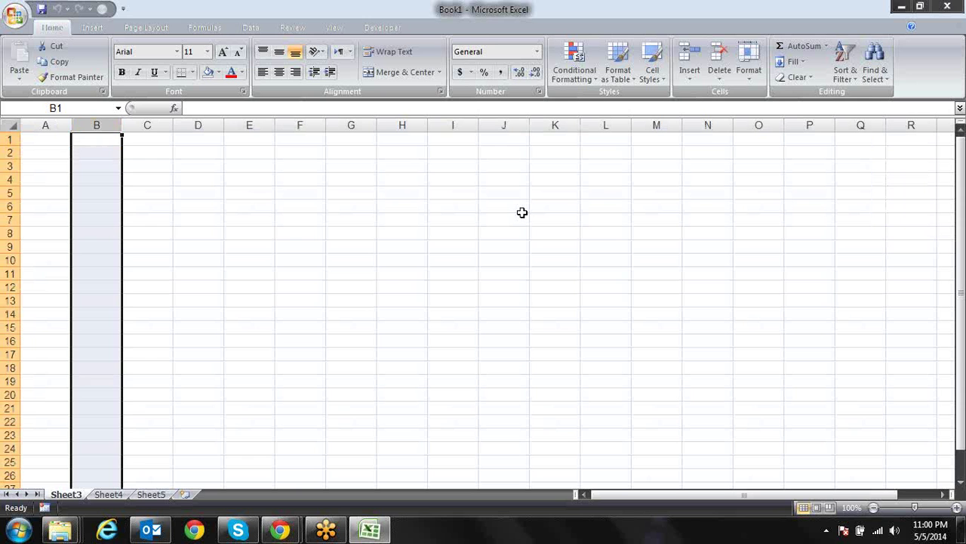
pyautogui.press('Down')
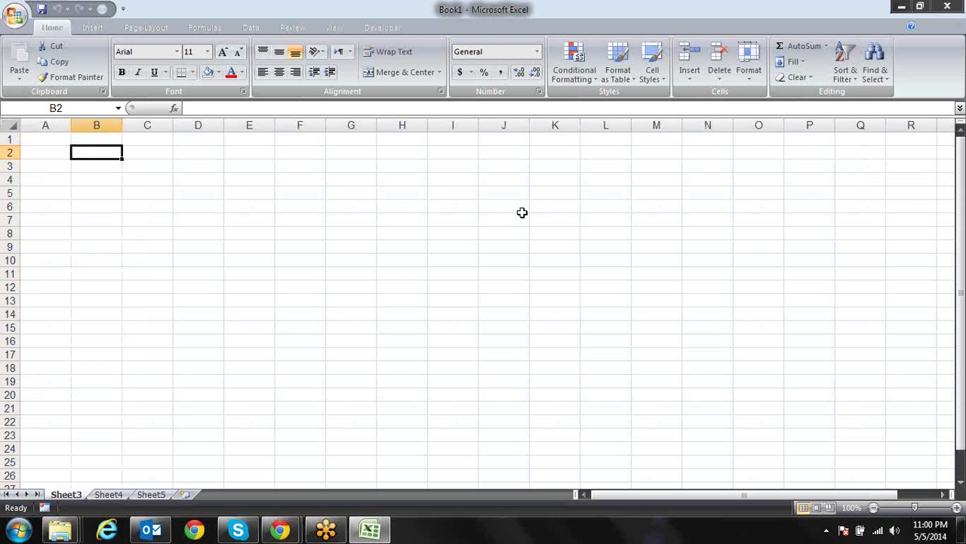
pyautogui.hotkey('shift', 'space')
pyautogui.press('Down')
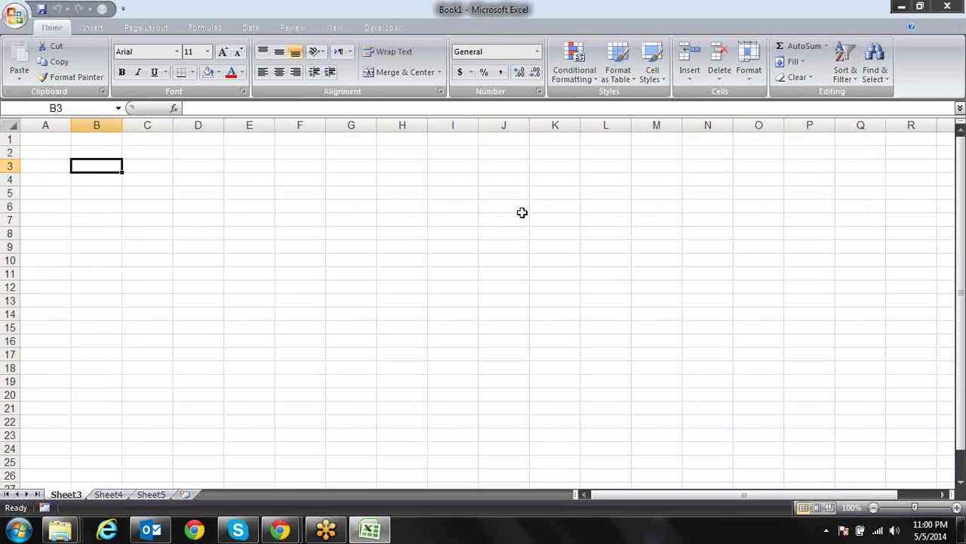
pyautogui.hotkey('ctrl', 'a')
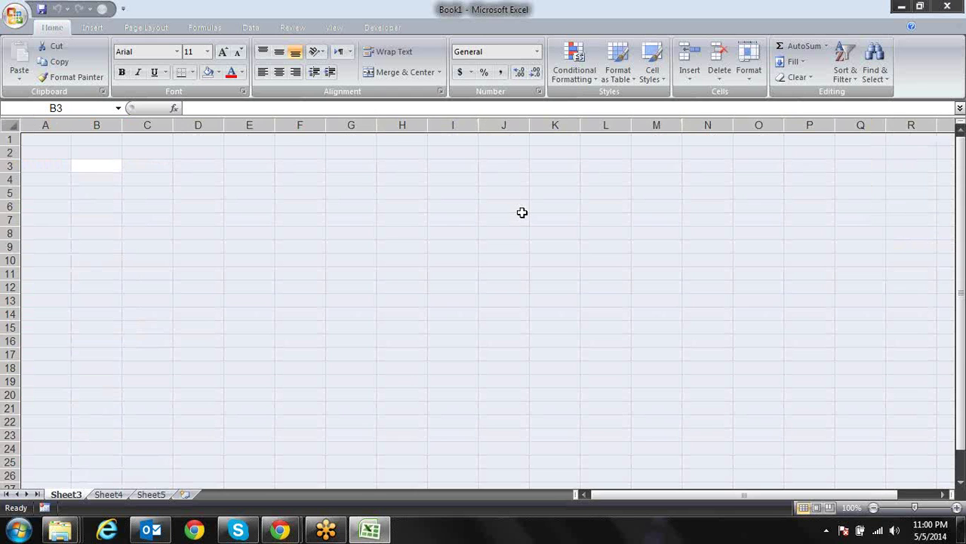
pyautogui.press('Up')
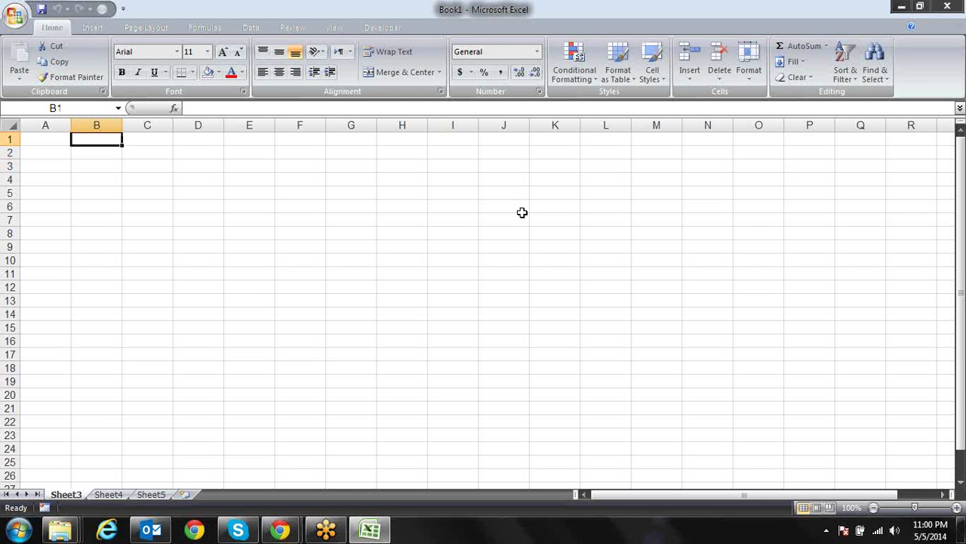
pyautogui.press('Left')
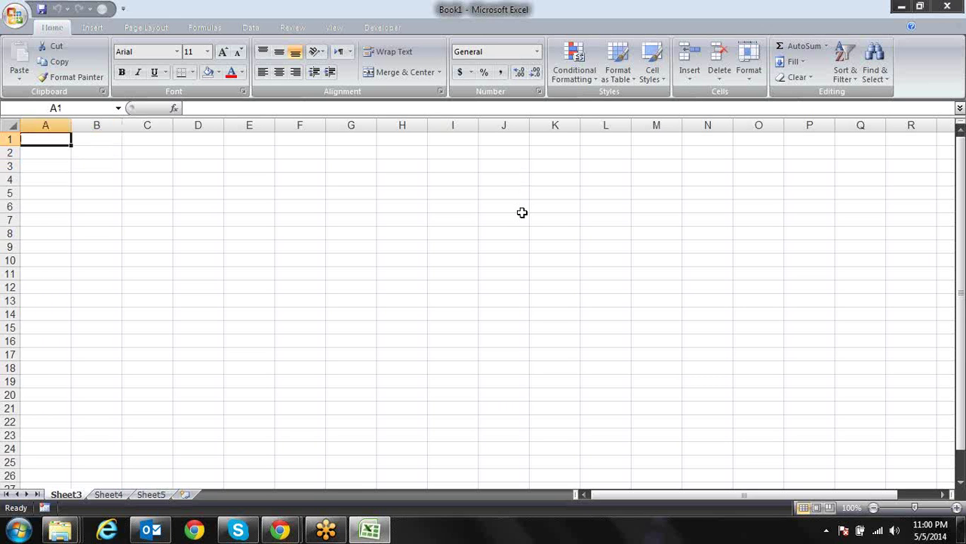
# Step: Enter the letter a in cells B3, G3, G13 and B13 of Sheet3
pyautogui.press('Down')
pyautogui.press('Down')
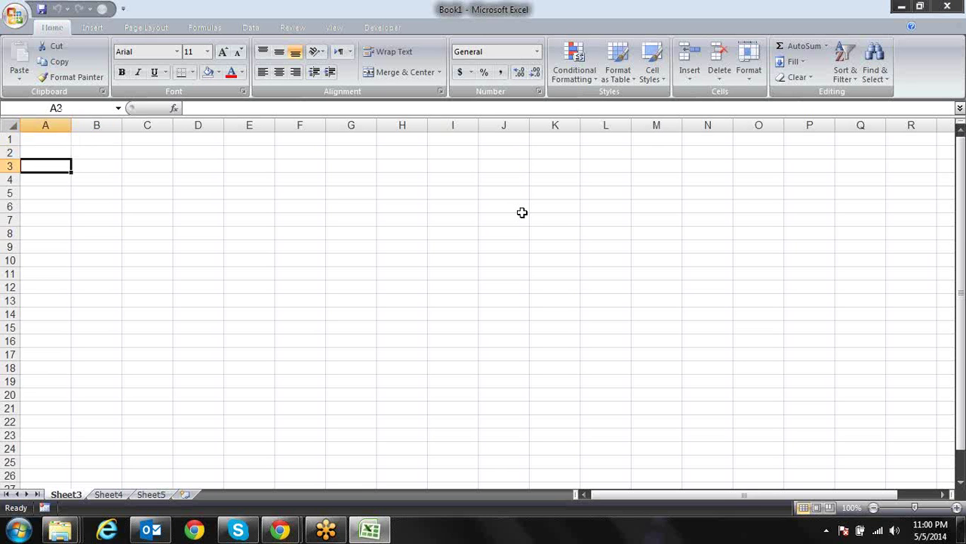
pyautogui.press('Right')
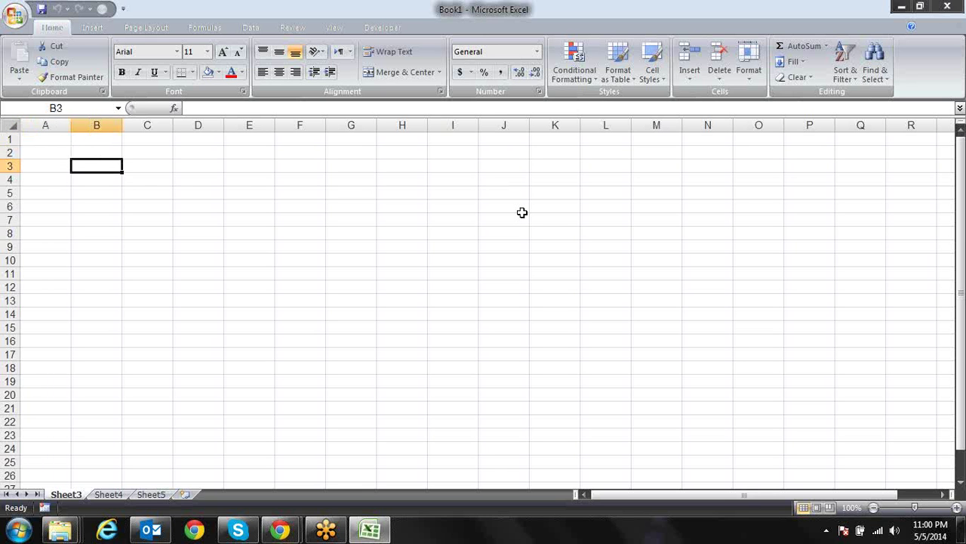
pyautogui.write('a')
pyautogui.press('Right')
pyautogui.press('Right')
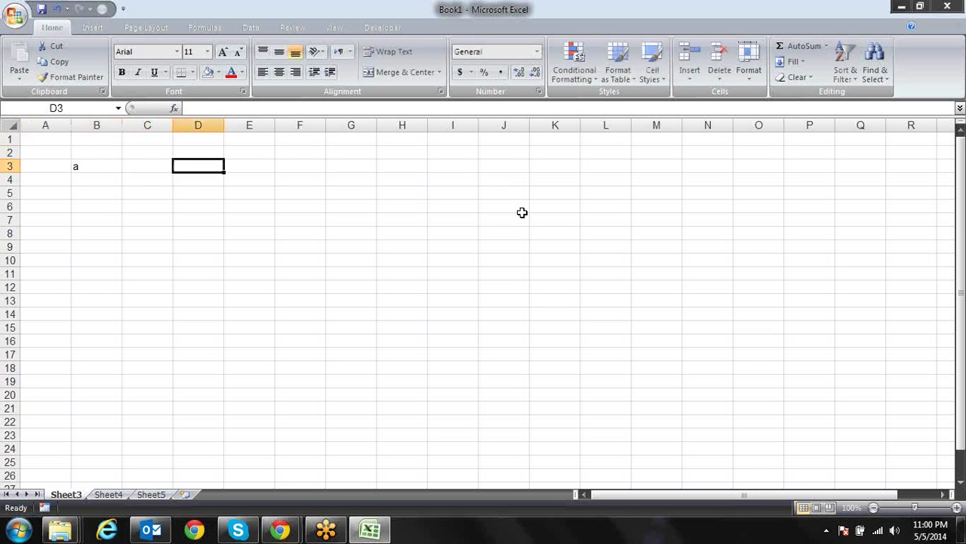
pyautogui.press('Right')
pyautogui.press('Right')
pyautogui.press('Right')
pyautogui.write('a')
pyautogui.press('Down')
pyautogui.press('Down')
pyautogui.press('Down')
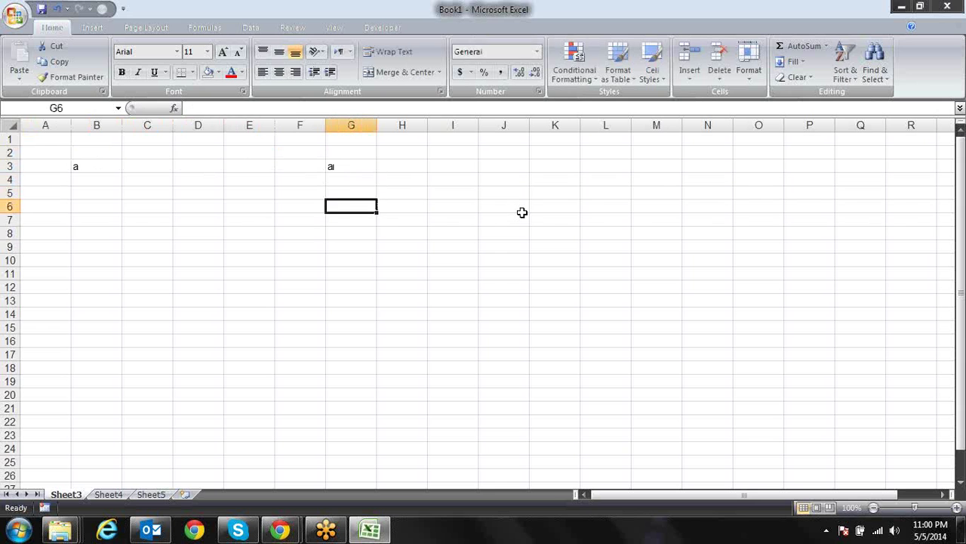
pyautogui.press('Down')
pyautogui.press('Down')
pyautogui.press('Down')
pyautogui.press('Down')
pyautogui.press('Left')
pyautogui.press('Left')
pyautogui.press('Left')
pyautogui.press('Left')
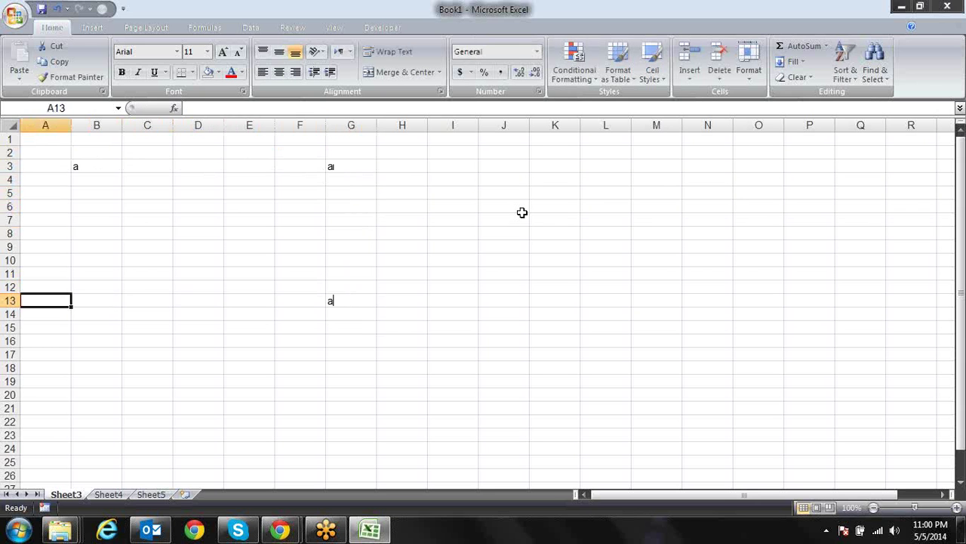
pyautogui.press('Right')
pyautogui.write('a')
pyautogui.press('Up')
pyautogui.press('Up')
pyautogui.press('Up')
pyautogui.press('Up')
pyautogui.press('Up')
pyautogui.press('Up')
pyautogui.press('Up')
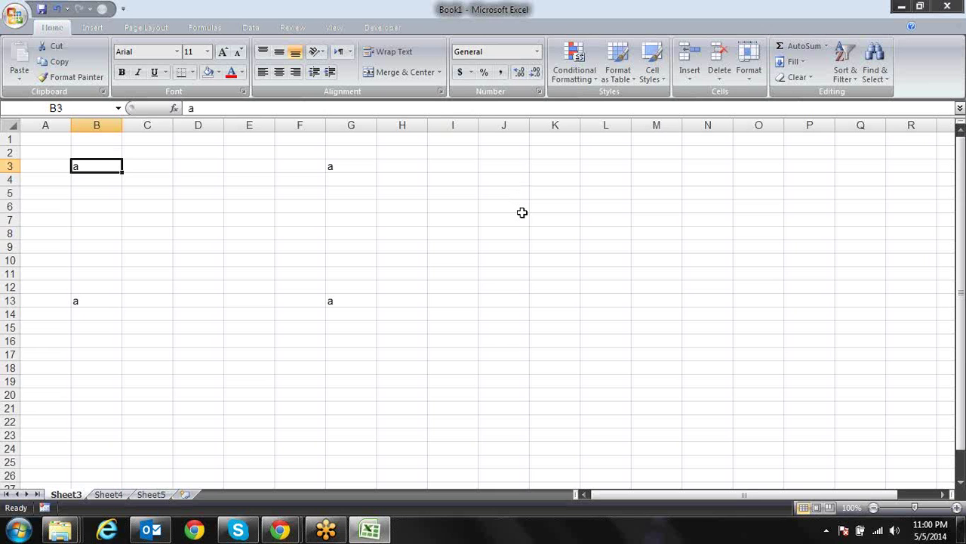
# Step: Practise growing and shrinking a selection from B3 with Shift+arrow keys, then collapse it to B3
pyautogui.hotkey('shift', 'Right')
pyautogui.hotkey('shift', 'Left')
pyautogui.hotkey('shift', 'Right')
pyautogui.hotkey('shift', 'Right')
pyautogui.hotkey('shift', 'Right')
pyautogui.hotkey('shift', 'Down')
pyautogui.hotkey('shift', 'Down')
pyautogui.hotkey('shift', 'Down')
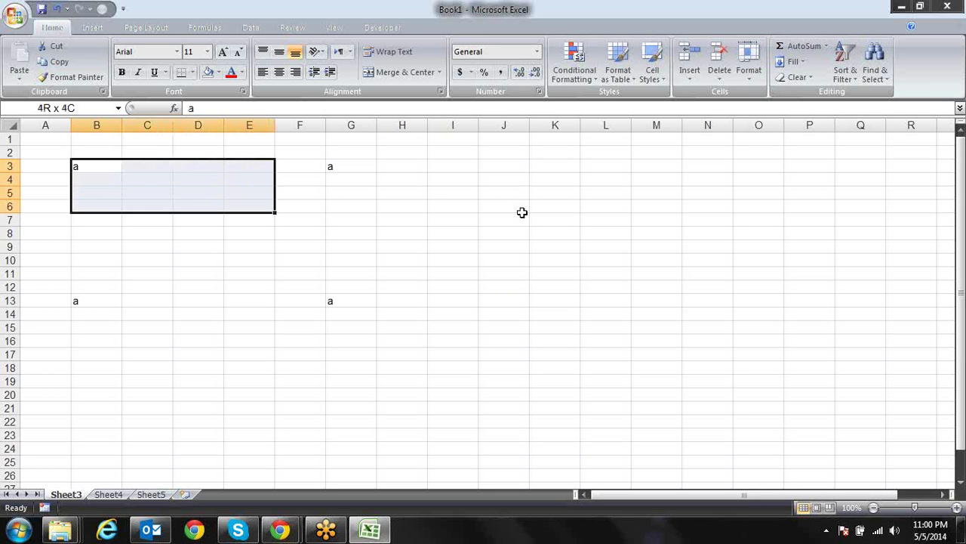
pyautogui.hotkey('shift', 'Down')
pyautogui.hotkey('shift', 'Up')
pyautogui.hotkey('shift', 'Up')
pyautogui.hotkey('shift', 'Up')
pyautogui.hotkey('shift', 'Left')
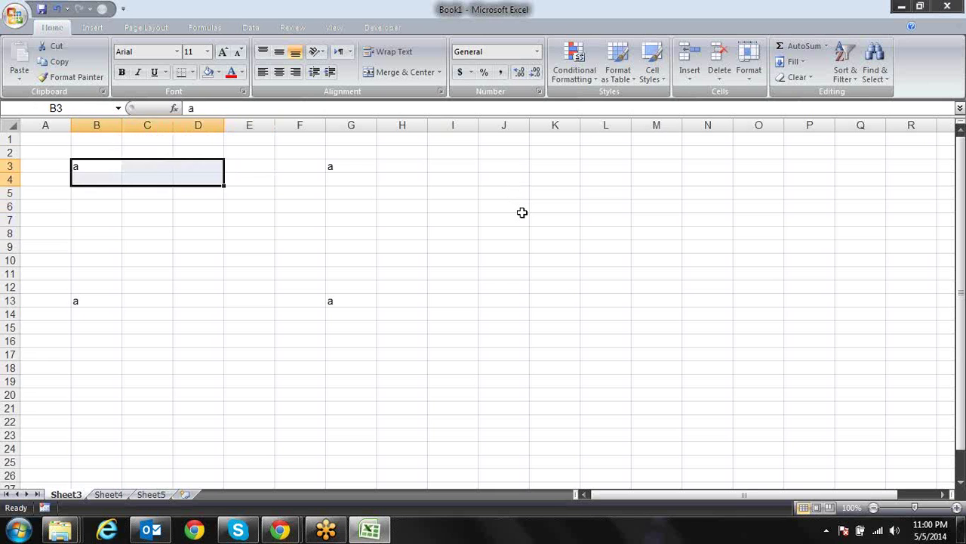
pyautogui.hotkey('shift', 'BackSpace')
# Step: Jump between the filled corner cells B3, G3, G13 and B13 with Ctrl+arrow keys
pyautogui.hotkey('ctrl', 'Right')
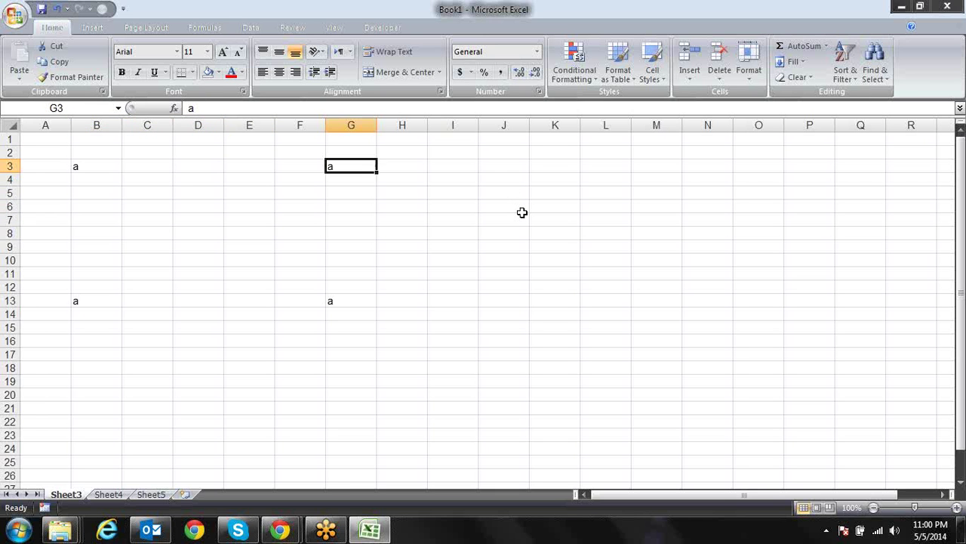
pyautogui.hotkey('ctrl', 'Left')
pyautogui.hotkey('ctrl', 'Right')
pyautogui.hotkey('ctrl', 'Left')
pyautogui.hotkey('ctrl', 'Right')
pyautogui.hotkey('ctrl', 'Down')
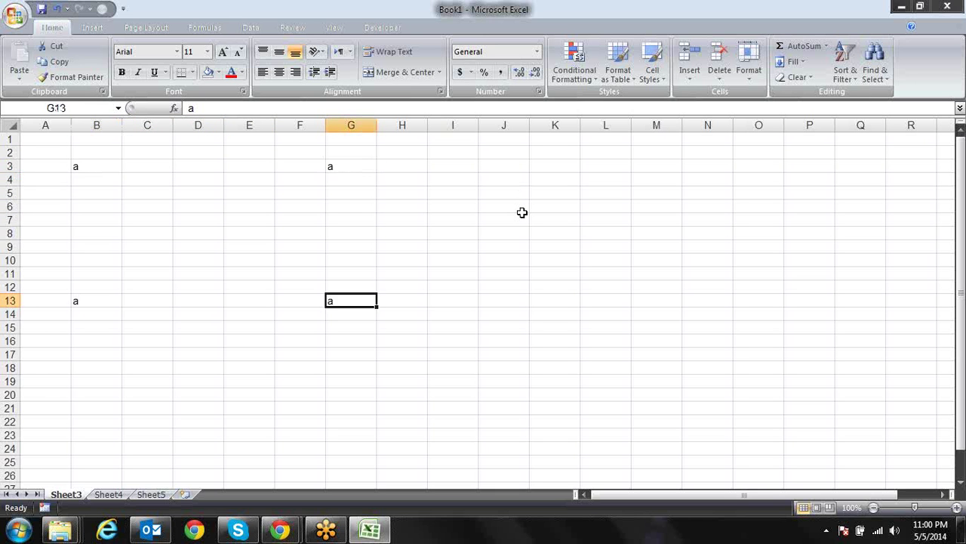
pyautogui.hotkey('ctrl', 'Left')
pyautogui.hotkey('ctrl', 'Up')
pyautogui.hotkey('ctrl', 'Right')
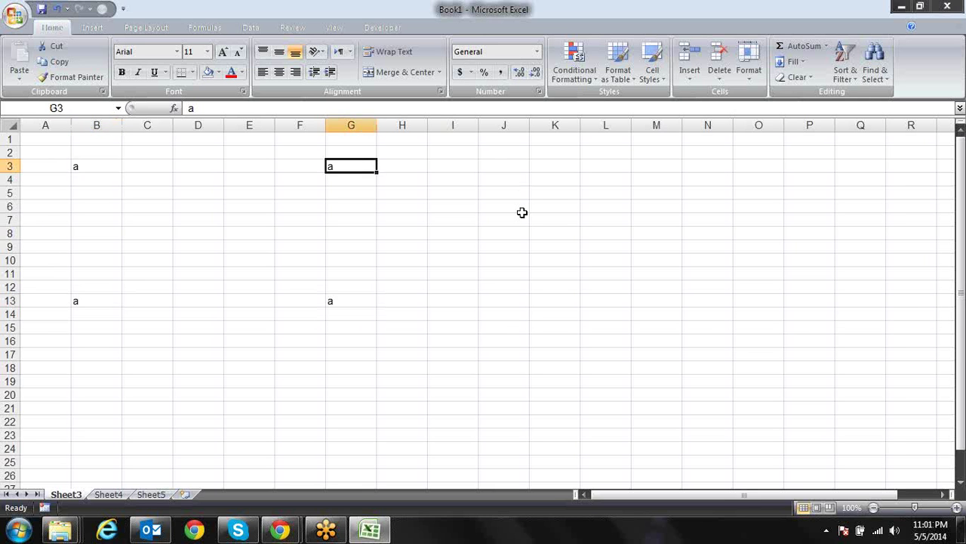
pyautogui.hotkey('ctrl', 'Right')
pyautogui.hotkey('ctrl', 'Left')
pyautogui.hotkey('ctrl', 'Left')
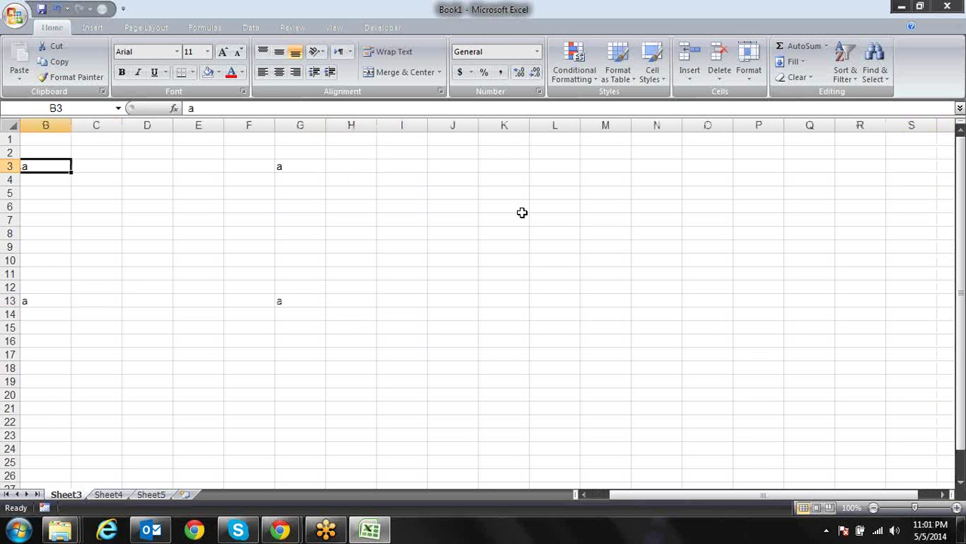
# Step: Compare single-cell moves with Ctrl+arrow jumps along row 3 and column B, ending at B2
pyautogui.press('Right')
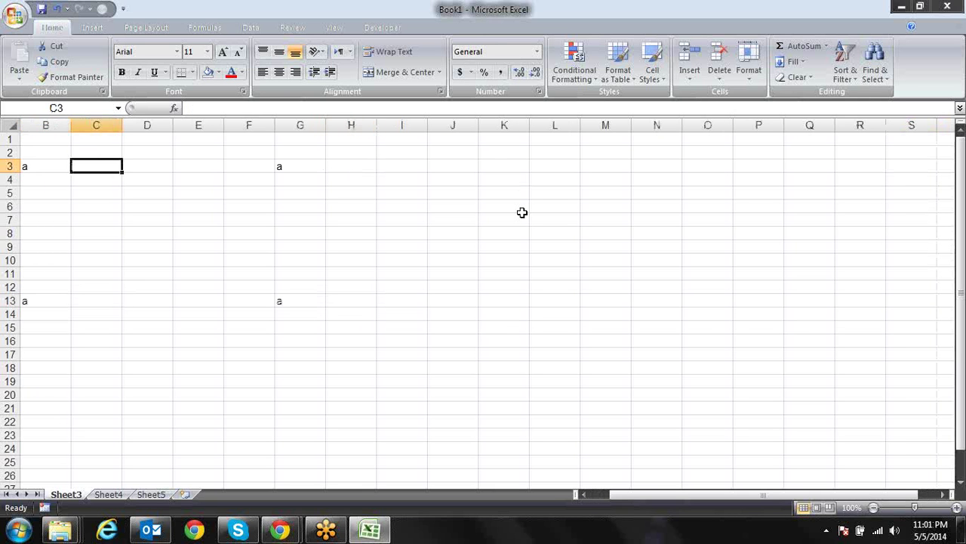
pyautogui.press('Left')
pyautogui.press('Left')
pyautogui.press('Right')
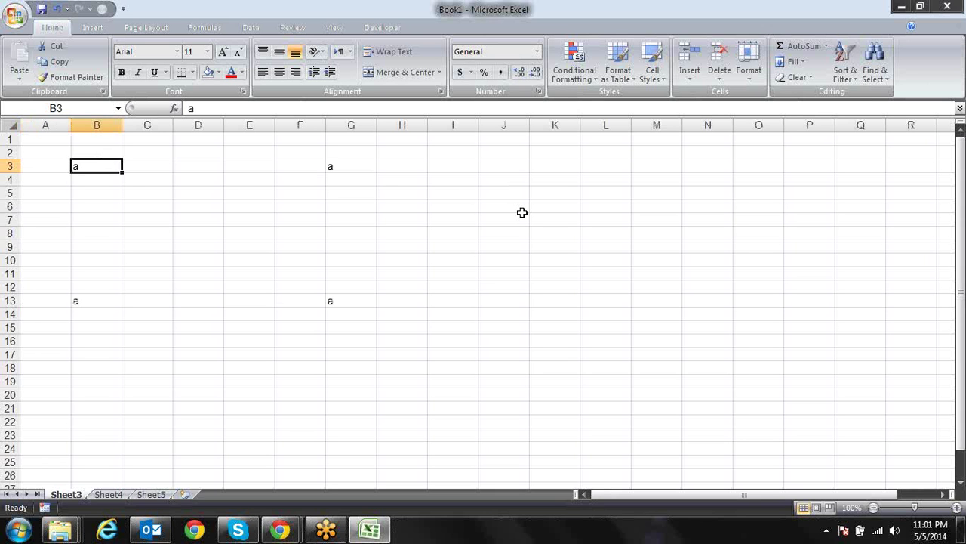
pyautogui.hotkey('ctrl', 'Right')
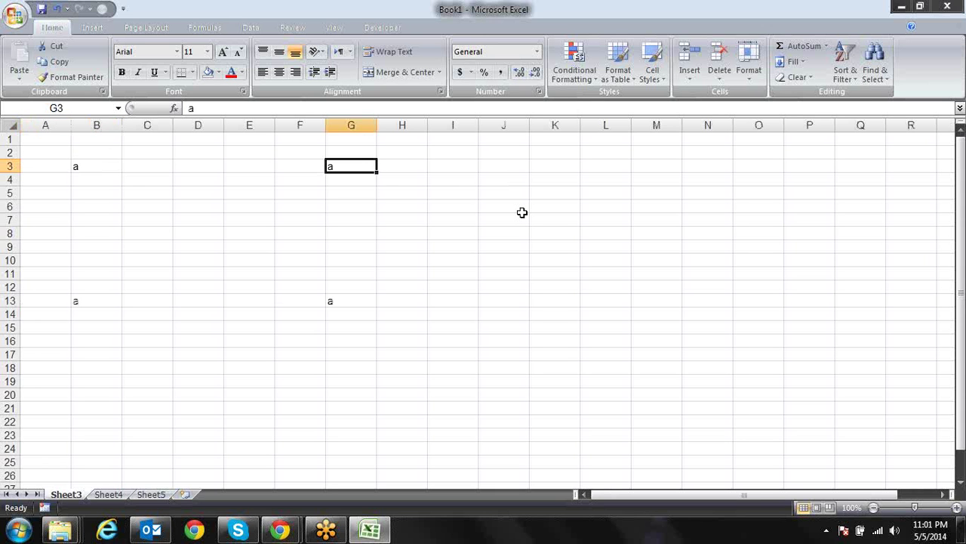
pyautogui.press('Left')
pyautogui.press('Left')
pyautogui.press('Left')
pyautogui.press('Left')
pyautogui.press('Left')
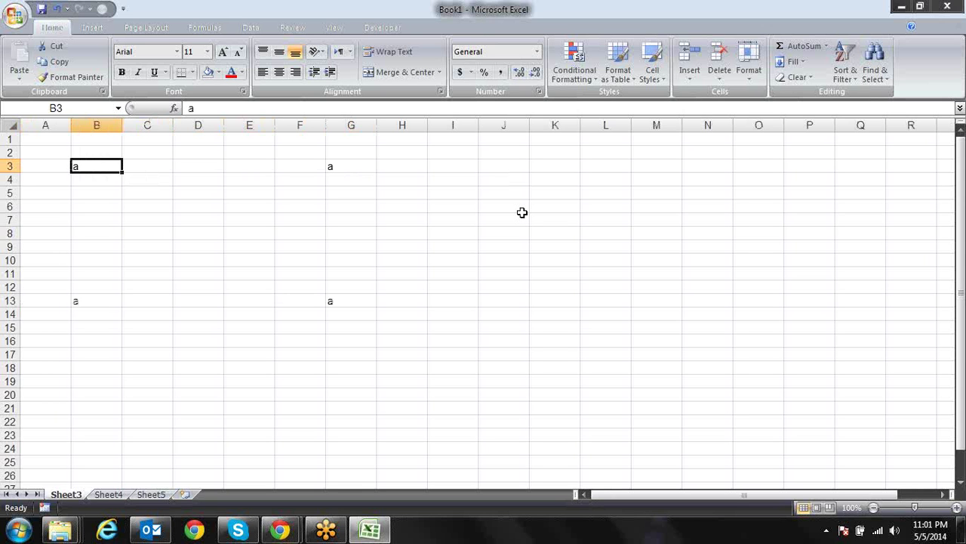
pyautogui.hotkey('ctrl', 'Down')
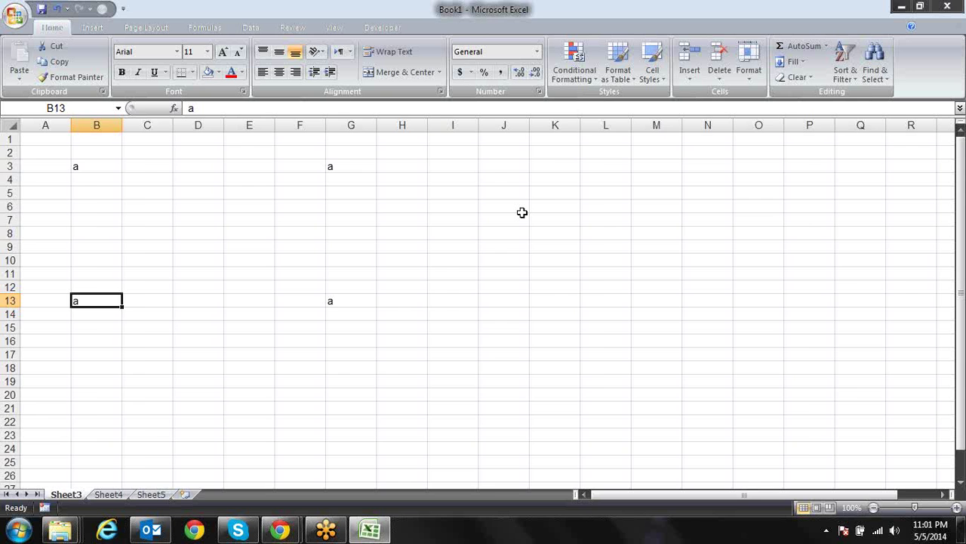
pyautogui.hotkey('ctrl', 'Down')
pyautogui.hotkey('ctrl', 'Up')
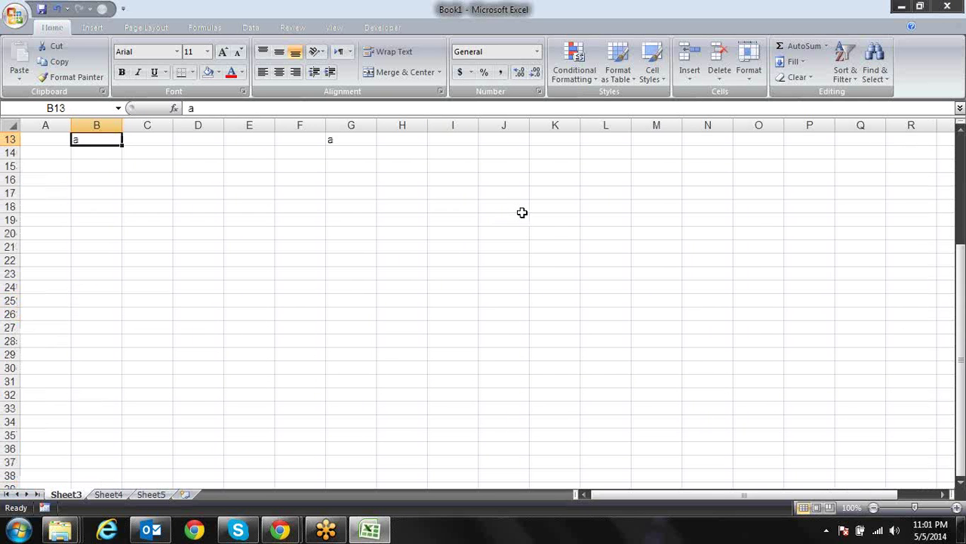
pyautogui.press('Up')
pyautogui.hotkey('ctrl', 'Up')
pyautogui.hotkey('ctrl', 'Up')
pyautogui.press('Down')
pyautogui.press('Down')
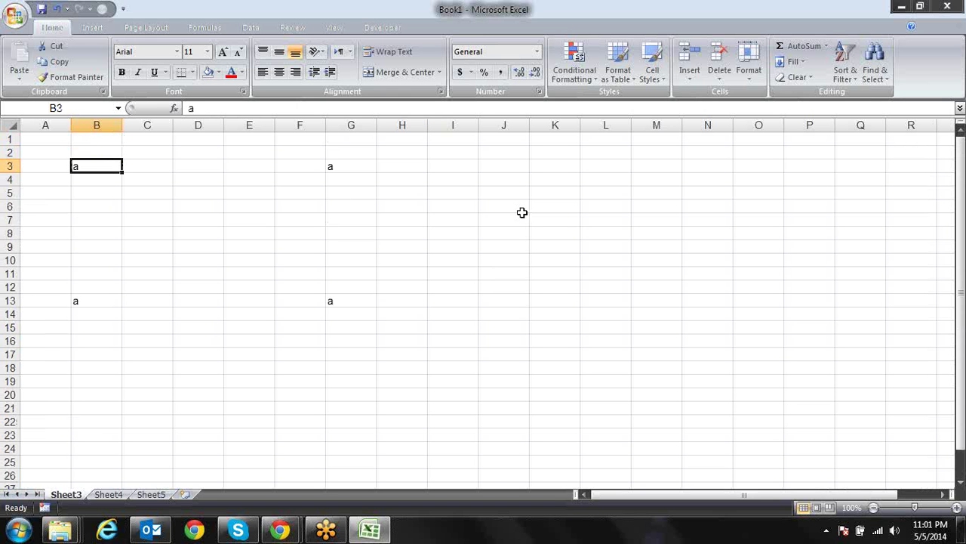
# Step: Select B3:G13 twice with Ctrl+Shift+Right and Ctrl+Shift+Down, clearing the selection in between
pyautogui.hotkey('ctrl', 'shift', 'Right')
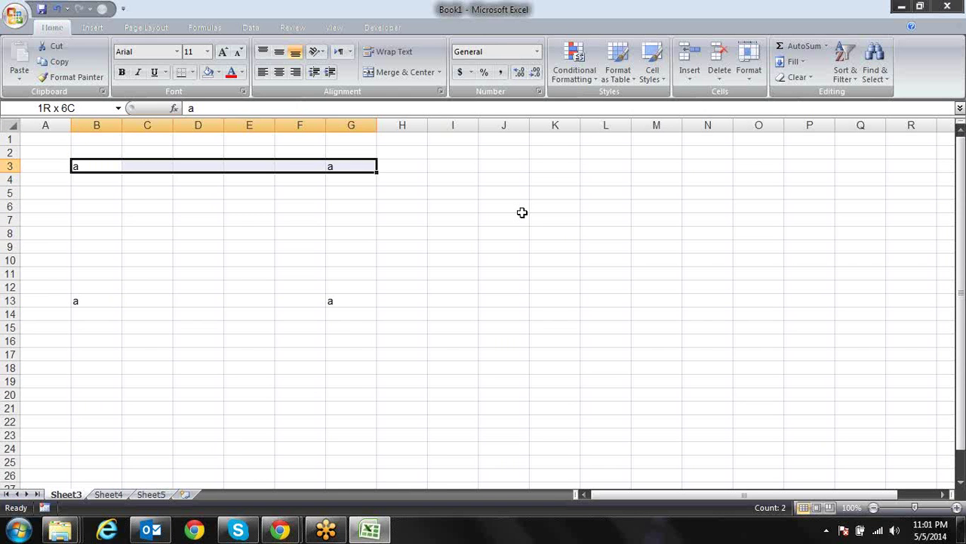
pyautogui.hotkey('ctrl', 'shift', 'Down')
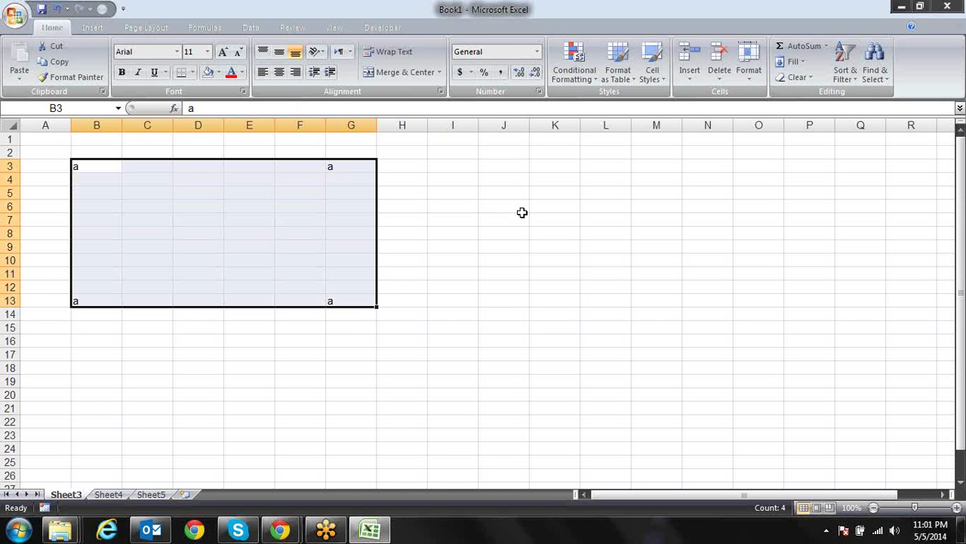
pyautogui.press('Up')
pyautogui.press('Down')
pyautogui.hotkey('ctrl', 'shift', 'Right')
pyautogui.hotkey('ctrl', 'shift', 'Down')
pyautogui.press('Left')
pyautogui.press('Right')
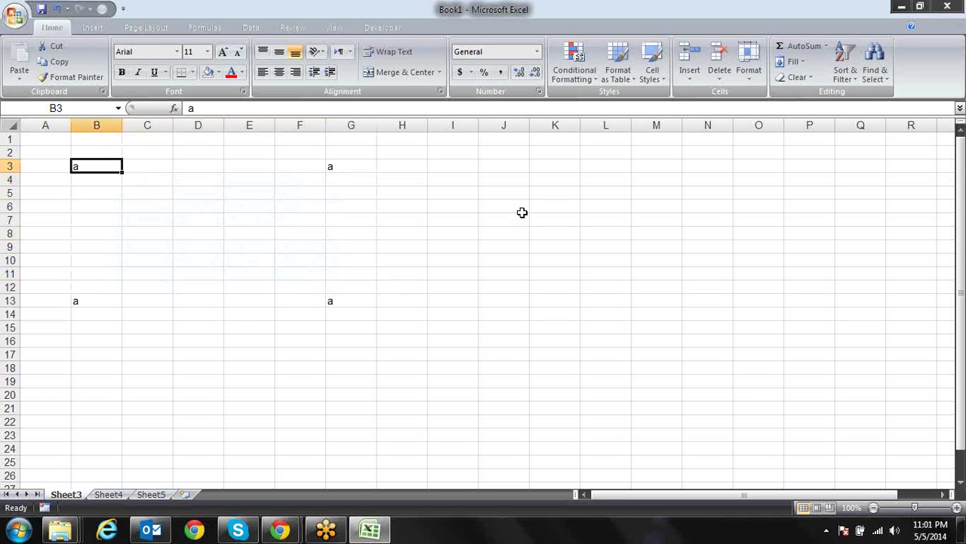
# Step: Overshoot the selection to the sheet's last row, then reselect B3:G13 using Shift+arrow keys
pyautogui.hotkey('ctrl', 'shift', 'Right')
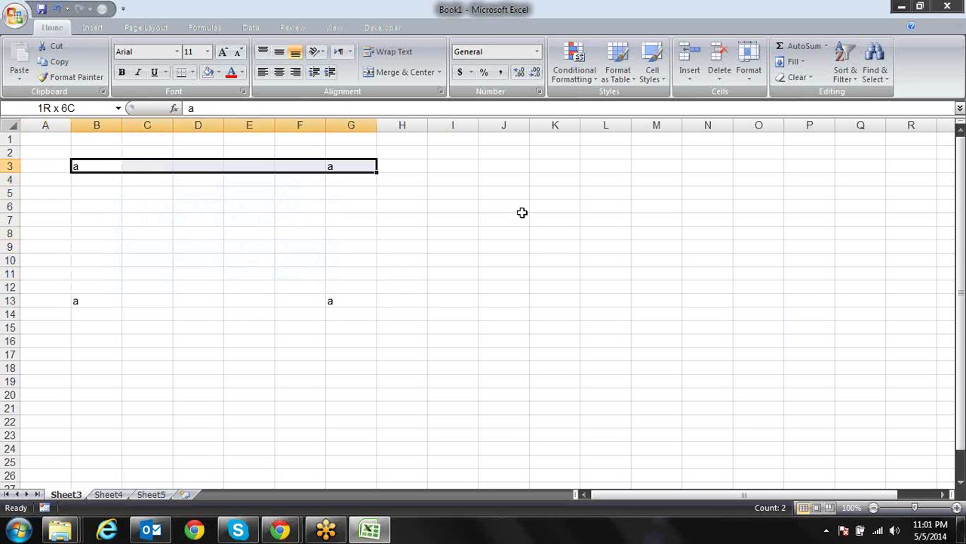
pyautogui.hotkey('ctrl', 'shift', 'Down')
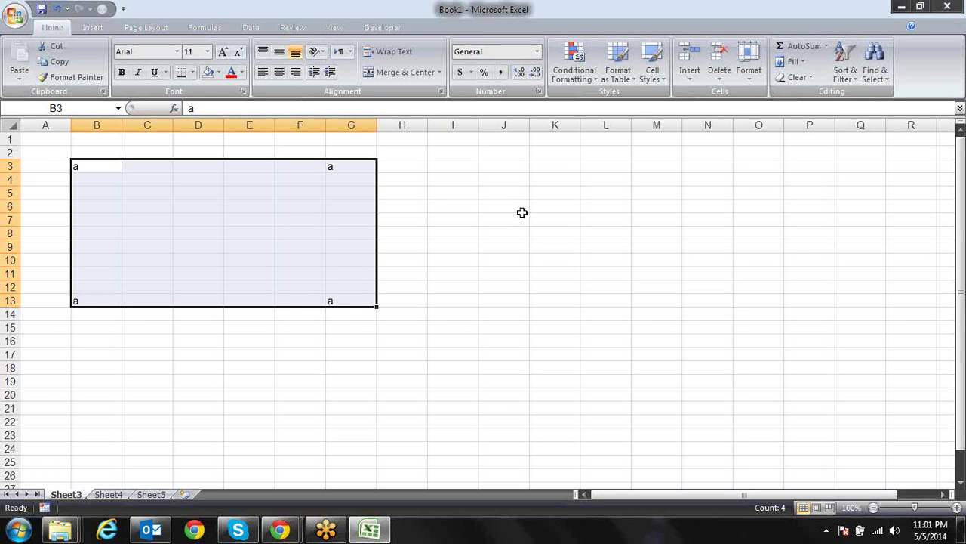
pyautogui.hotkey('ctrl', 'shift', 'Down')
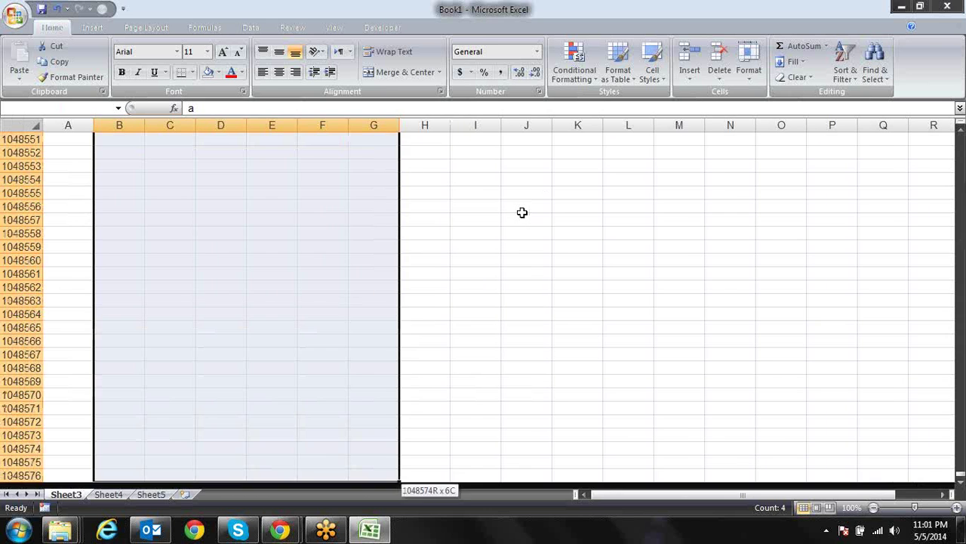
pyautogui.hotkey('ctrl', 'Up')
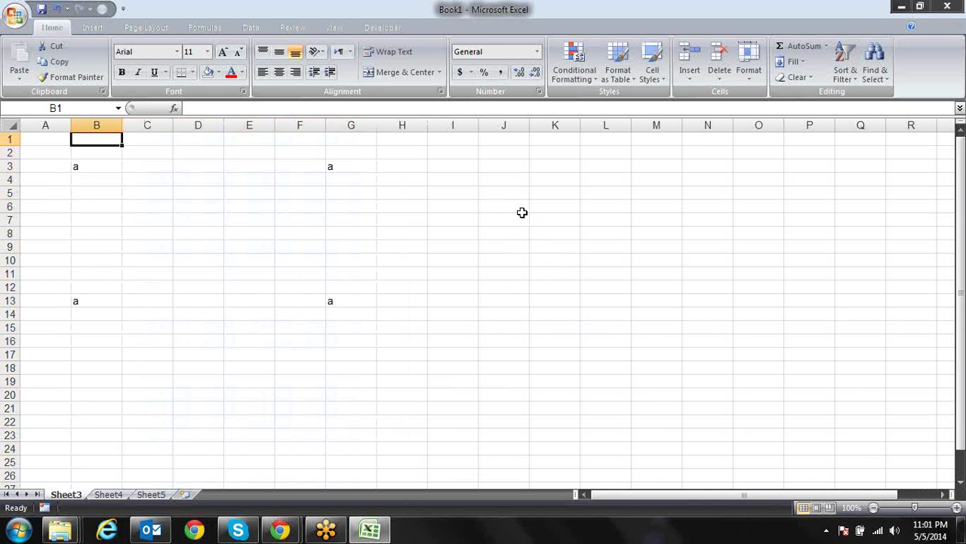
pyautogui.press('Down')
pyautogui.press('Down')
pyautogui.hotkey('shift', 'Right')
pyautogui.hotkey('shift', 'Right')
pyautogui.hotkey('shift', 'Right')
pyautogui.hotkey('shift', 'Right')
pyautogui.hotkey('shift', 'Right')
pyautogui.hotkey('shift', 'Down')
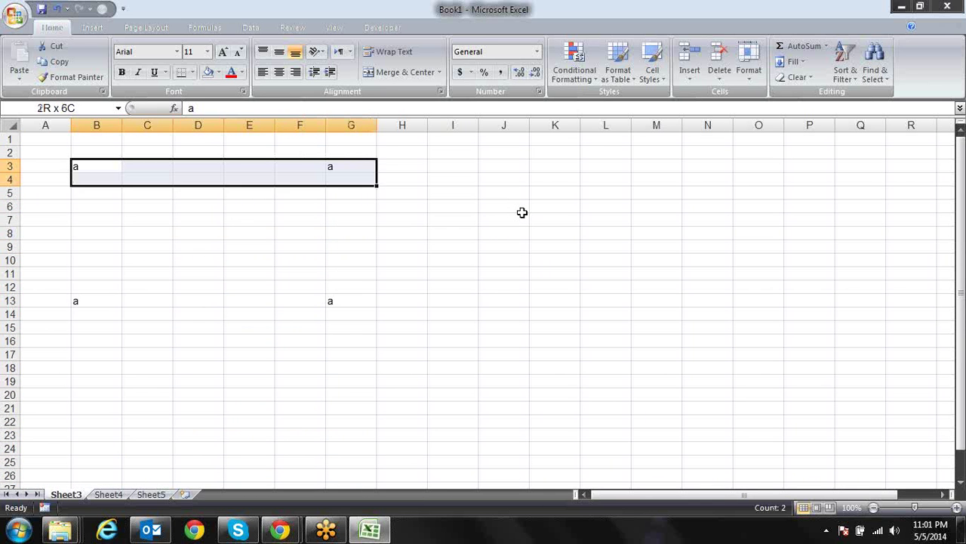
pyautogui.hotkey('shift', 'Down')
pyautogui.hotkey('shift', 'Down')
pyautogui.hotkey('shift', 'Down')
pyautogui.hotkey('shift', 'Down')
pyautogui.hotkey('shift', 'Down')
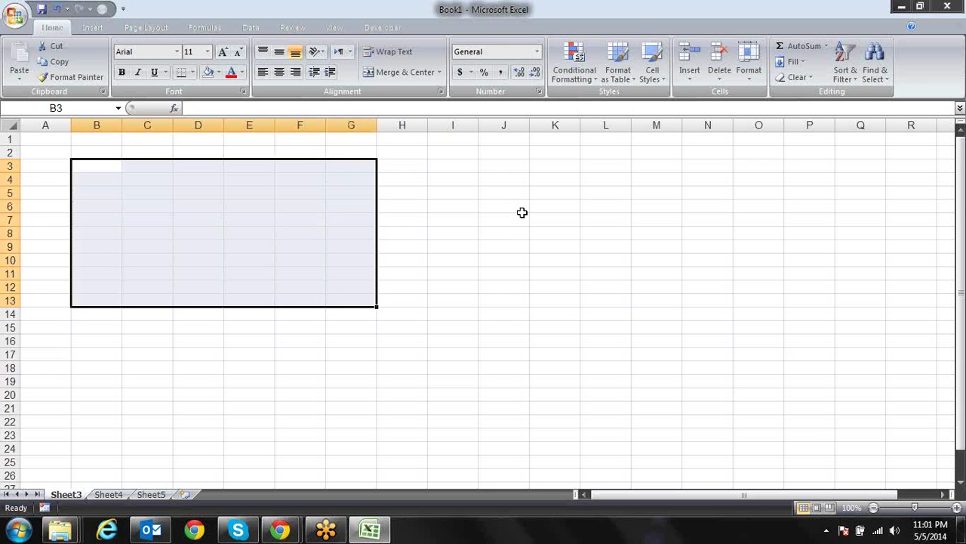
# Step: Collapse the B3:G13 selection and step back and forth along row 3
pyautogui.press('Right')
pyautogui.press('Left')
pyautogui.press('Right')
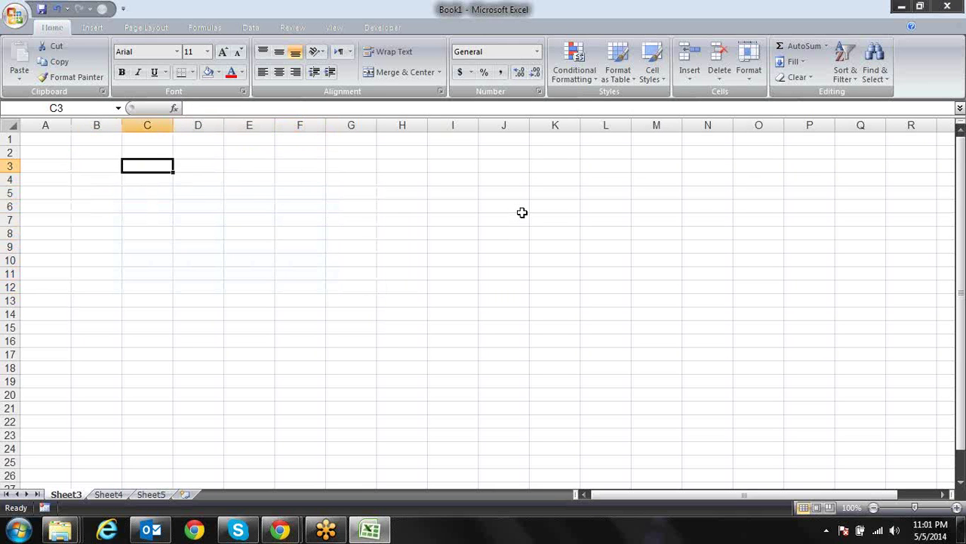
pyautogui.press('Right')
pyautogui.press('Right')
pyautogui.press('Right')
pyautogui.press('Left')
pyautogui.press('Left')
pyautogui.press('Left')
pyautogui.press('Right')
pyautogui.press('Right')
# Step: Type sdf in A3 and C3, then open Format Cells for C3 with Ctrl+1
pyautogui.press('Right')
pyautogui.press('Left')
pyautogui.press('Home')
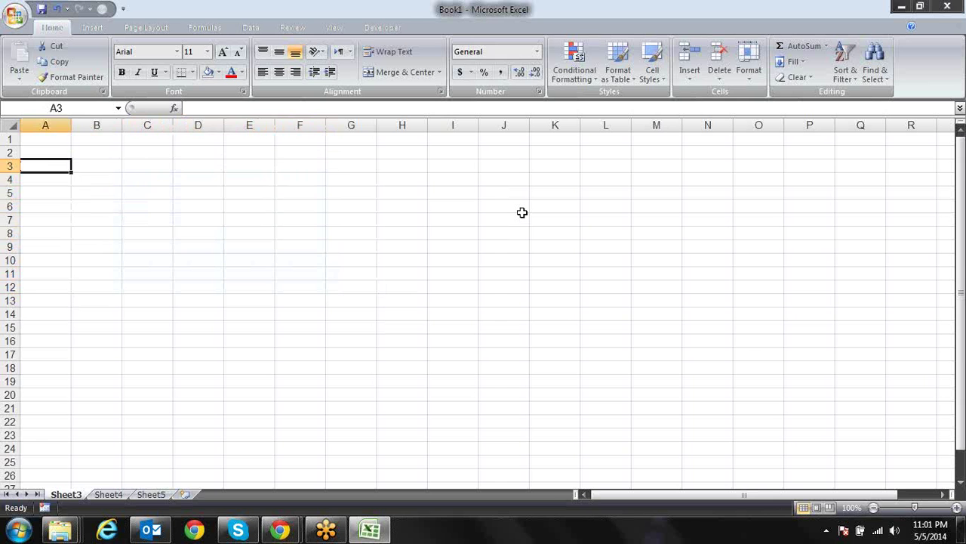
pyautogui.write('sdf')
pyautogui.press('Right')
pyautogui.press('Right')
pyautogui.write('sdf')
pyautogui.press('Return')
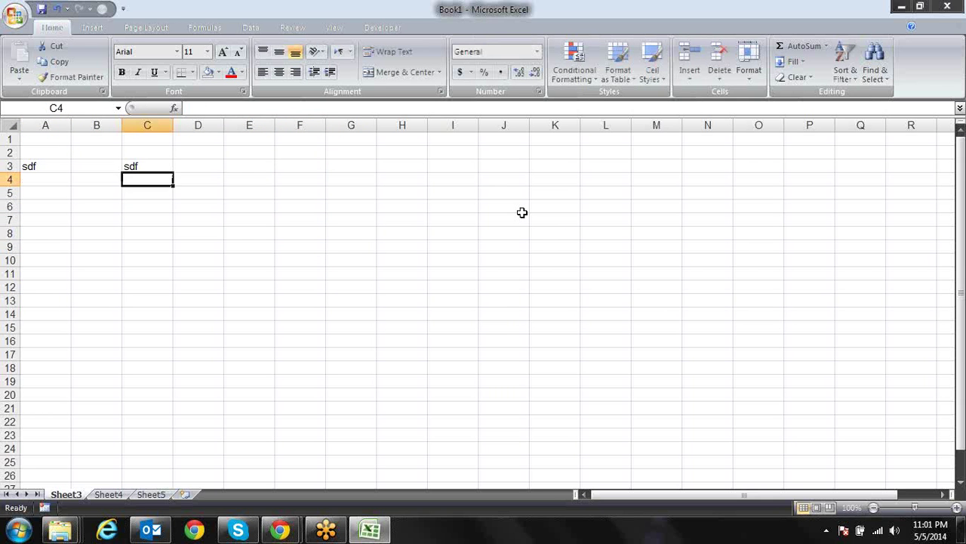
pyautogui.press('Up')
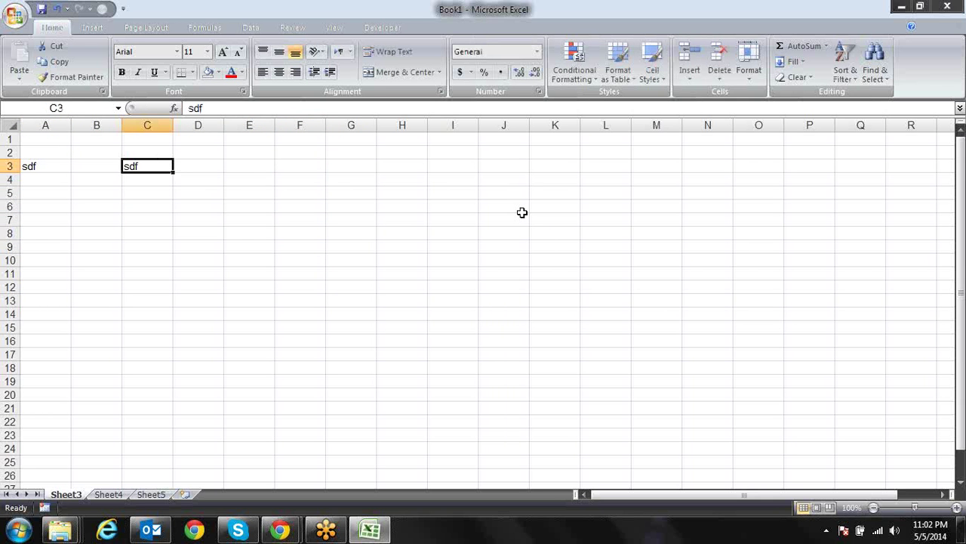
pyautogui.hotkey('ctrl', '1')
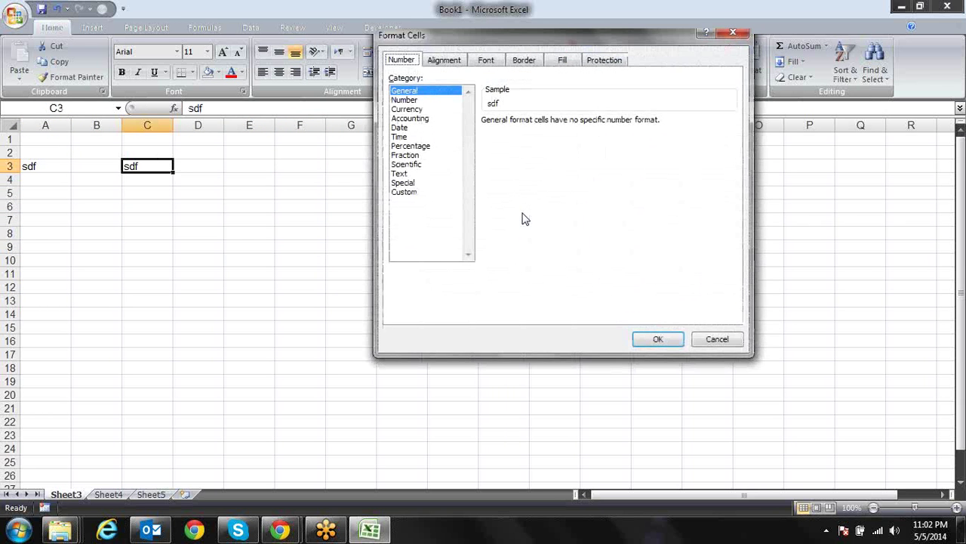
pyautogui.click(444, 59)
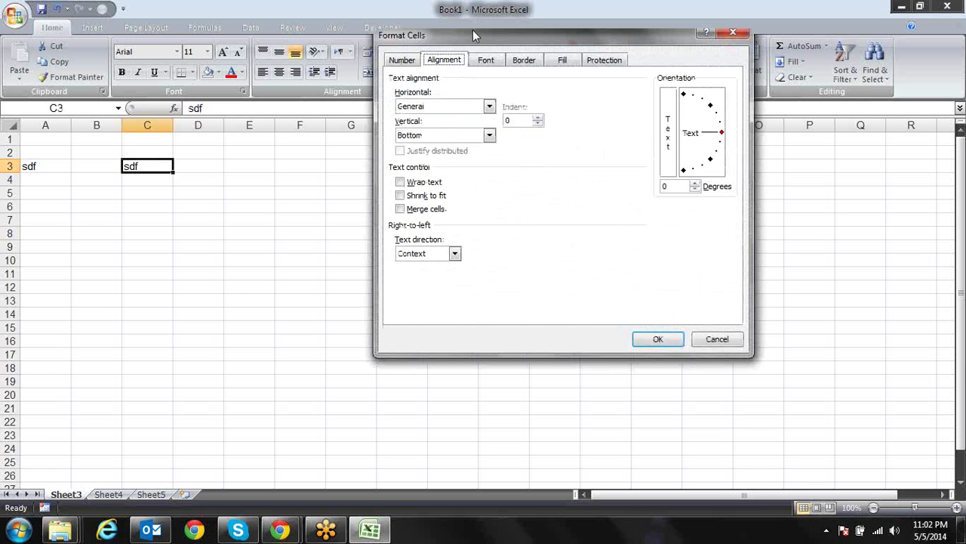
pyautogui.click(411, 60)
pyautogui.moveTo(447, 33); pyautogui.dragTo(357, 125)
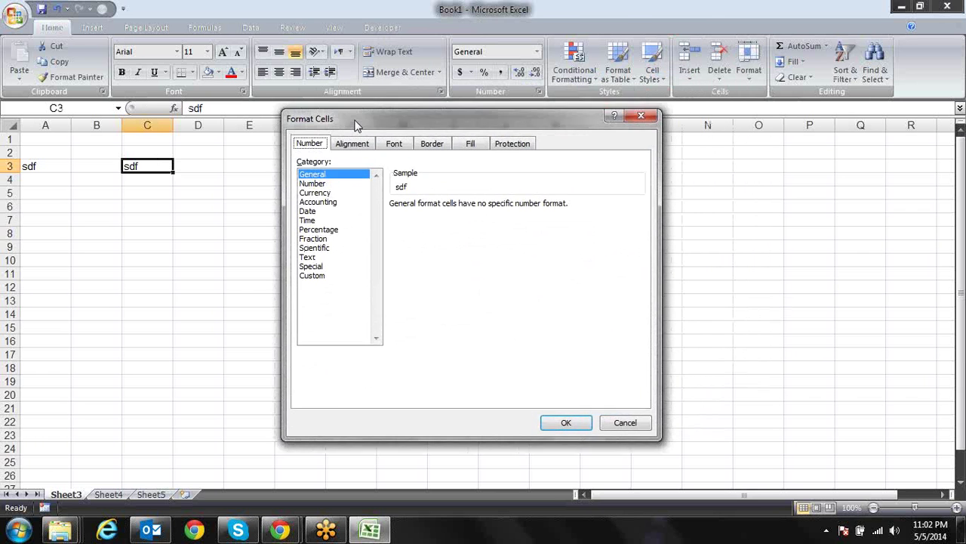
pyautogui.press('Escape')
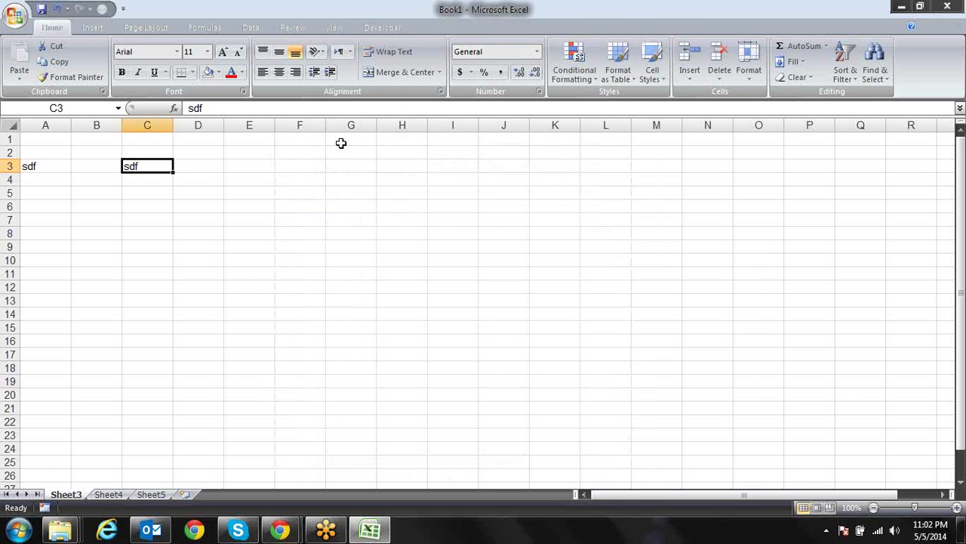
pyautogui.hotkey('ctrl', '1')
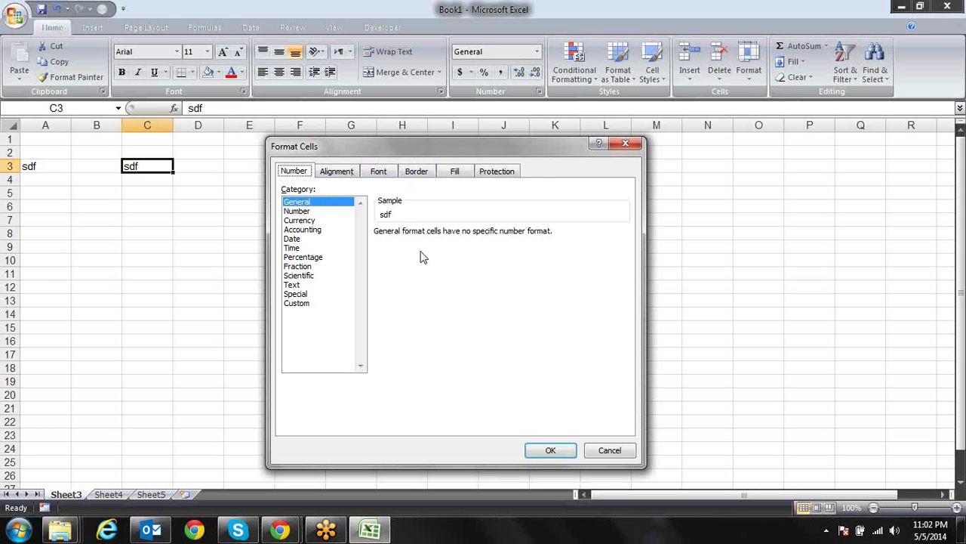
pyautogui.hotkey('ctrl', 'Tab')
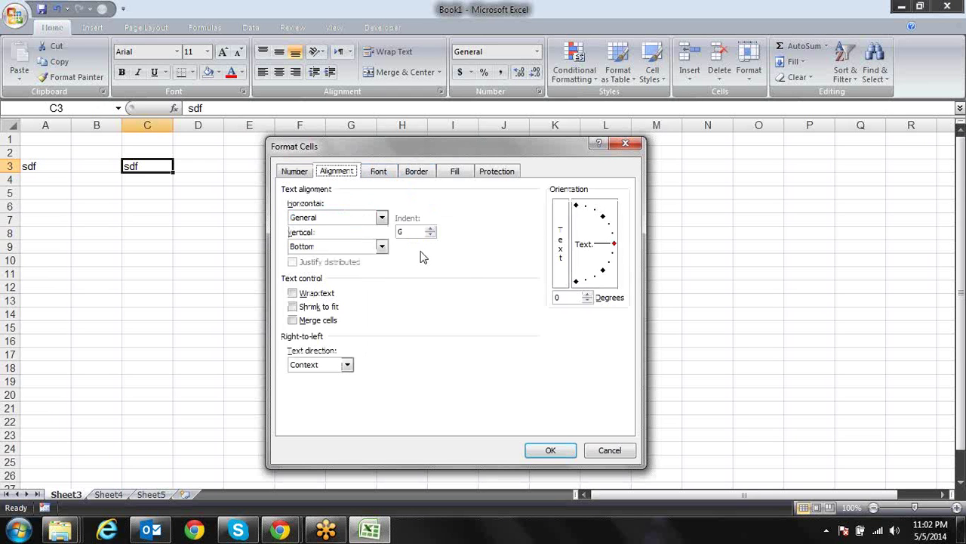
pyautogui.hotkey('ctrl', 'Tab')
pyautogui.hotkey('ctrl', 'Tab')
pyautogui.hotkey('ctrl', 'Tab')
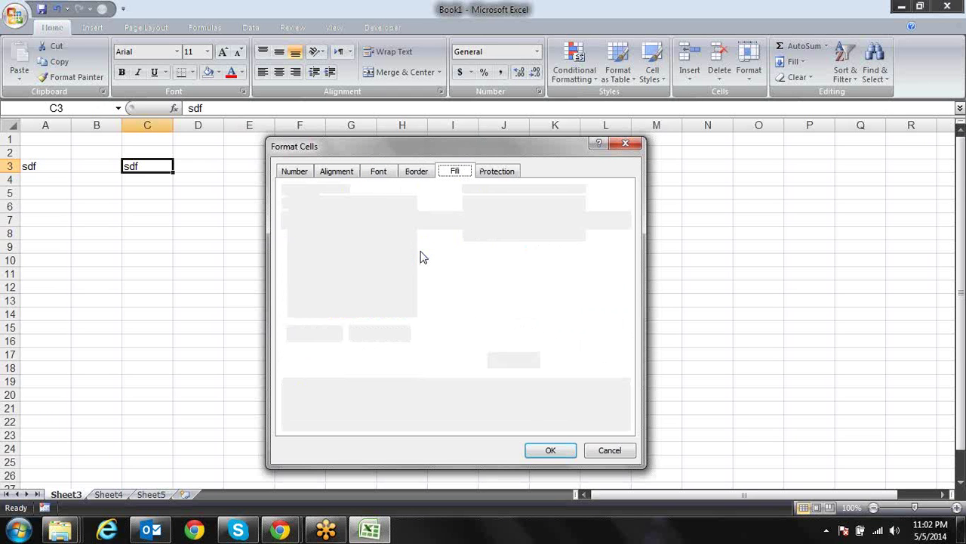
pyautogui.hotkey('ctrl', 'Tab')
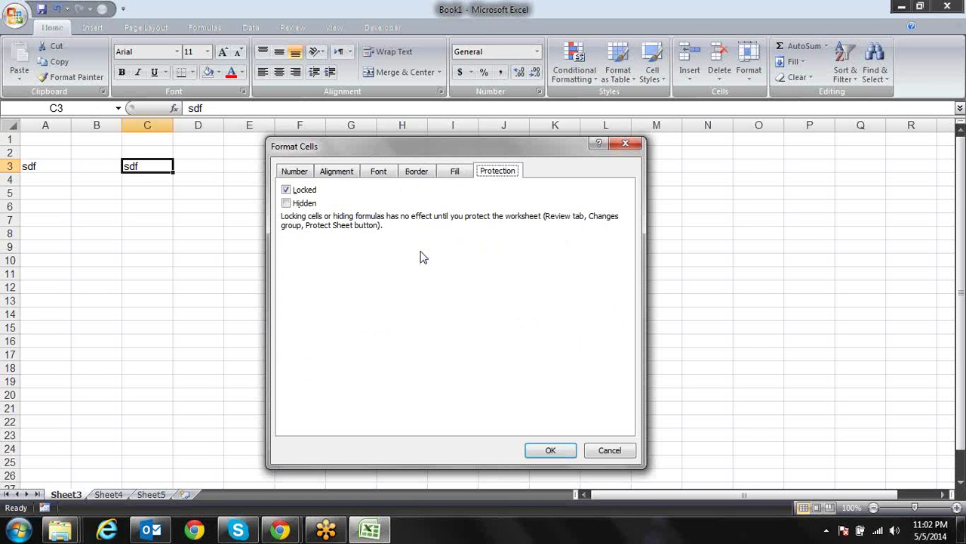
pyautogui.hotkey('ctrl', 'shift', 'Tab')
pyautogui.hotkey('ctrl', 'shift', 'Tab')
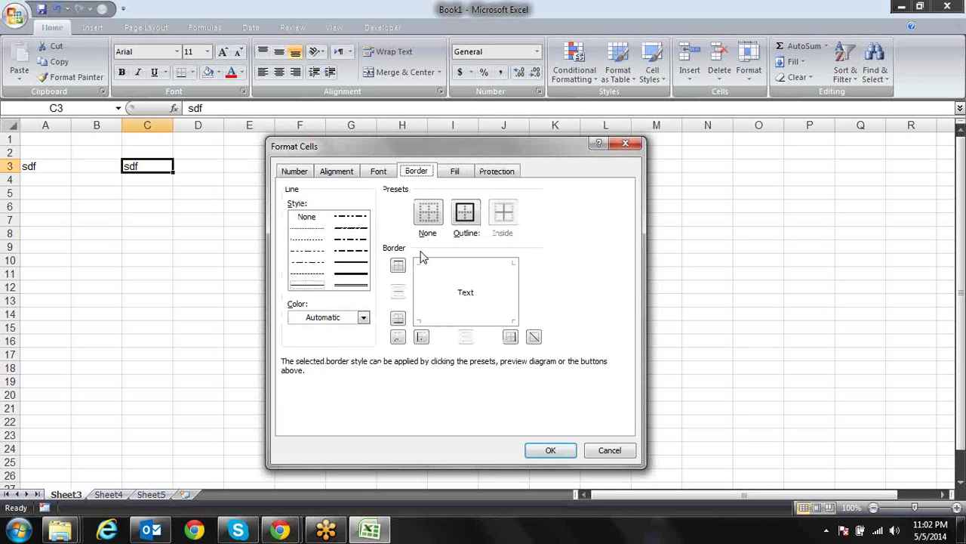
pyautogui.hotkey('ctrl', 'shift', 'Tab')
pyautogui.hotkey('ctrl', 'shift', 'Tab')
pyautogui.hotkey('ctrl', 'shift', 'Tab')
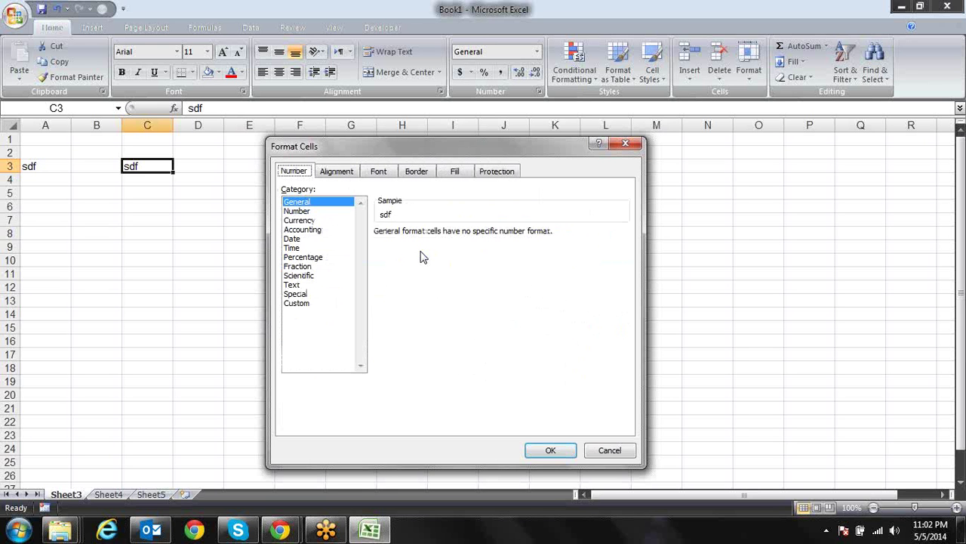
pyautogui.hotkey('ctrl', 'Tab')
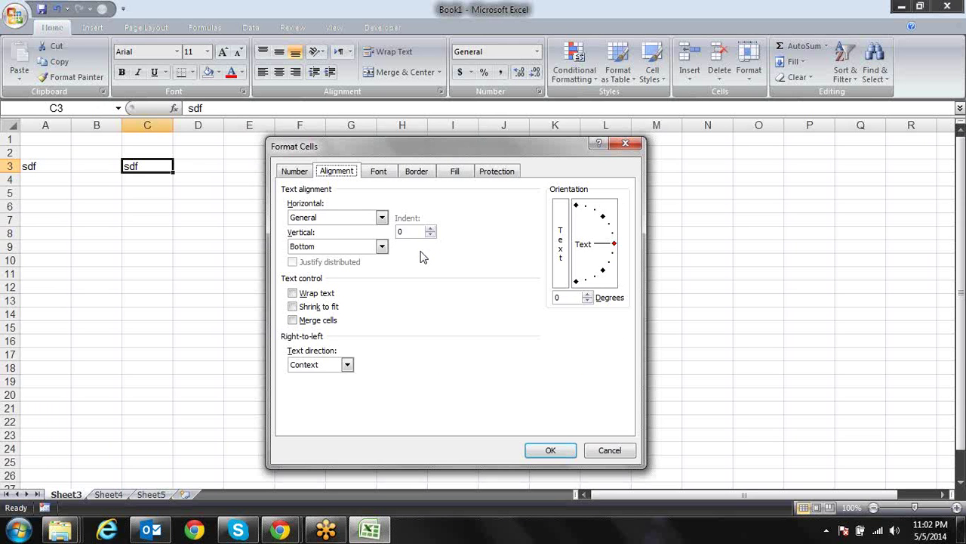
pyautogui.hotkey('ctrl', 'Tab')
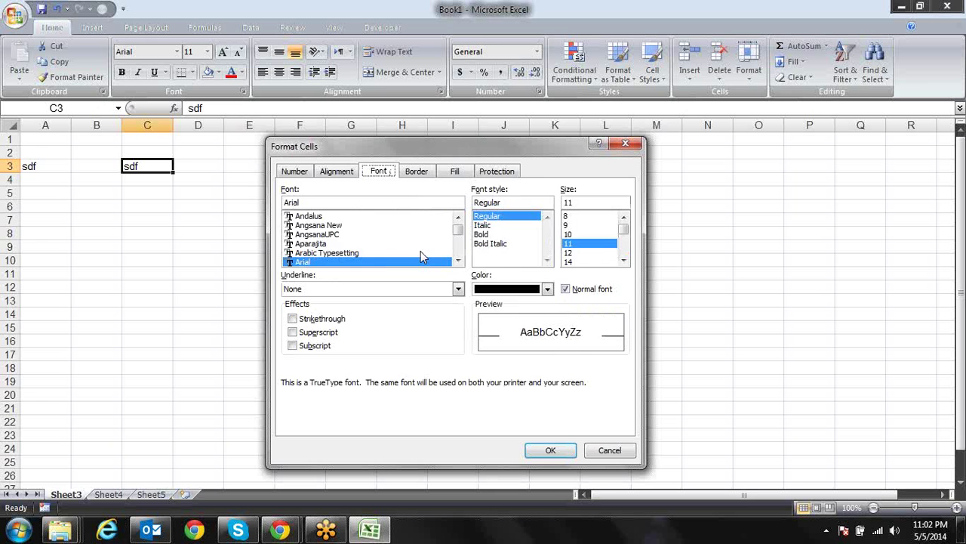
pyautogui.hotkey('ctrl', 'shift', 'Tab')
pyautogui.hotkey('ctrl', 'shift', 'Tab')
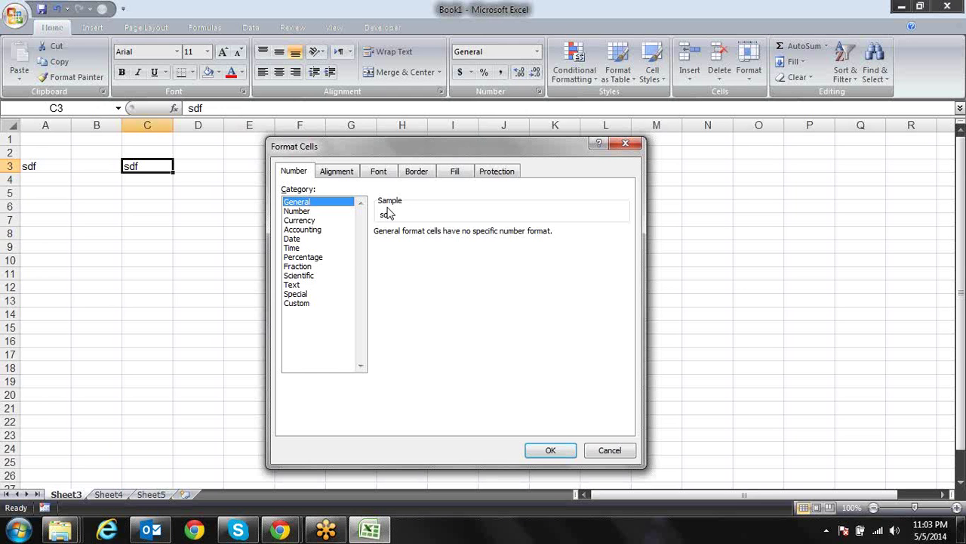
# Step: Browse the Currency and Accounting number categories, leave General selected, and show the Alignment settings
pyautogui.press('Down')
pyautogui.press('Down')
pyautogui.press('Down')
pyautogui.press('Down')
pyautogui.press('Up')
pyautogui.press('Up')
pyautogui.press('Up')
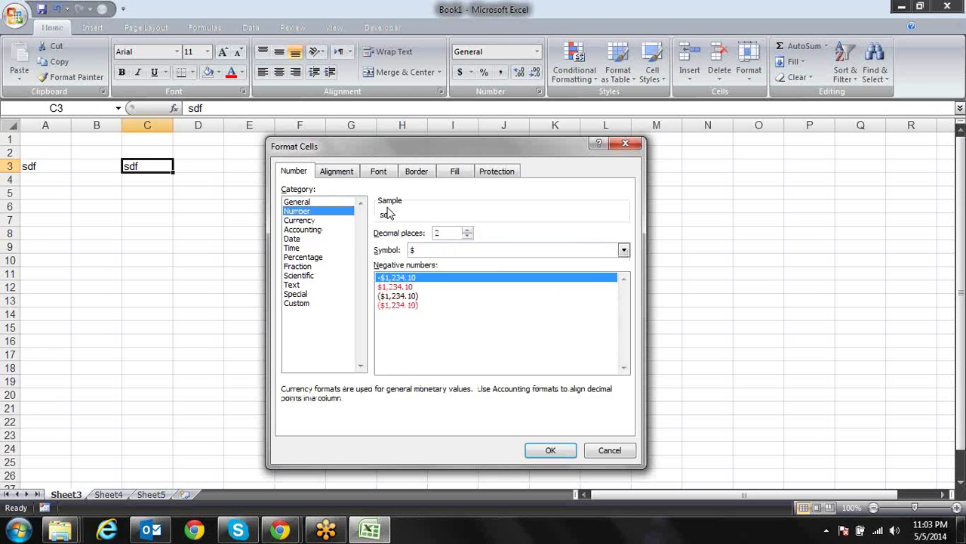
pyautogui.press('Up')
pyautogui.press('Down')
pyautogui.press('Down')
pyautogui.press('Down')
pyautogui.press('Up')
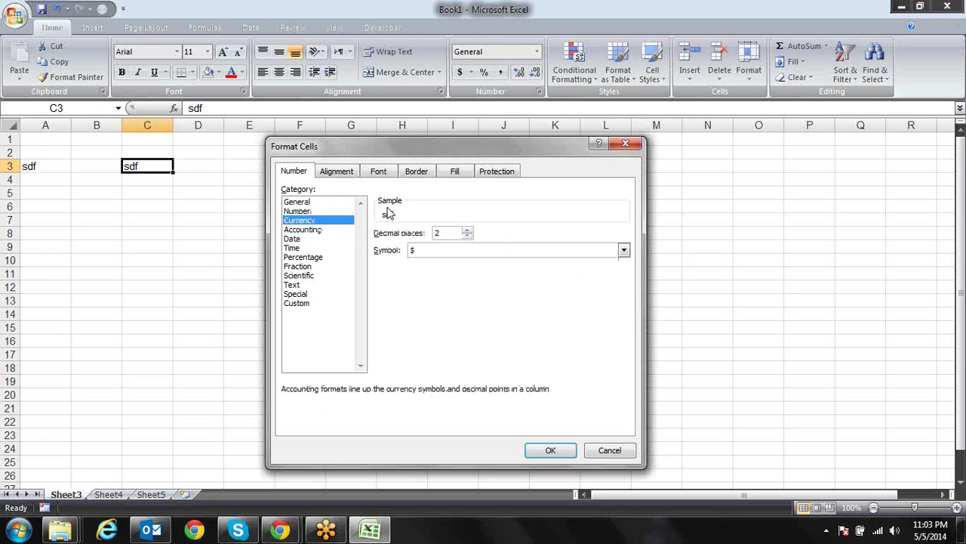
pyautogui.press('Up')
pyautogui.press('Up')
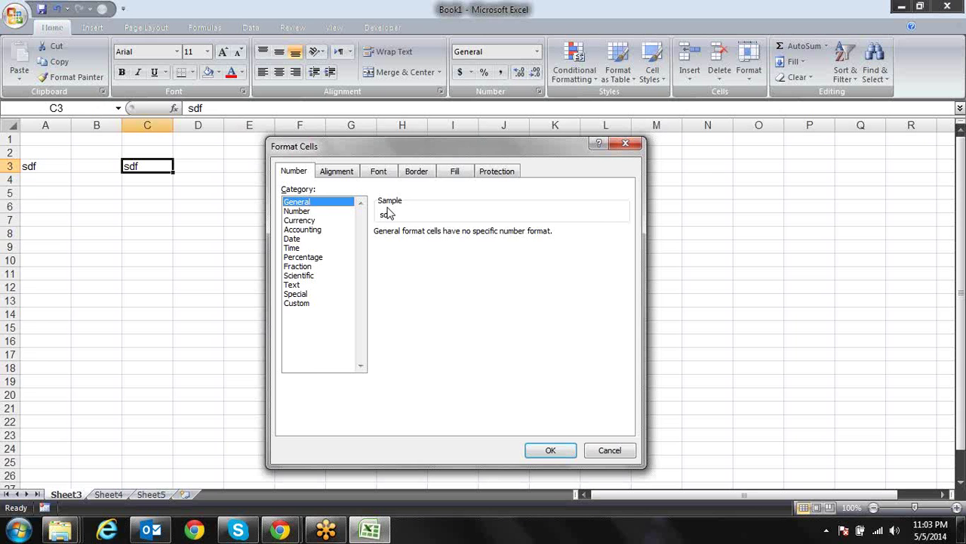
pyautogui.hotkey('ctrl', 'Tab')
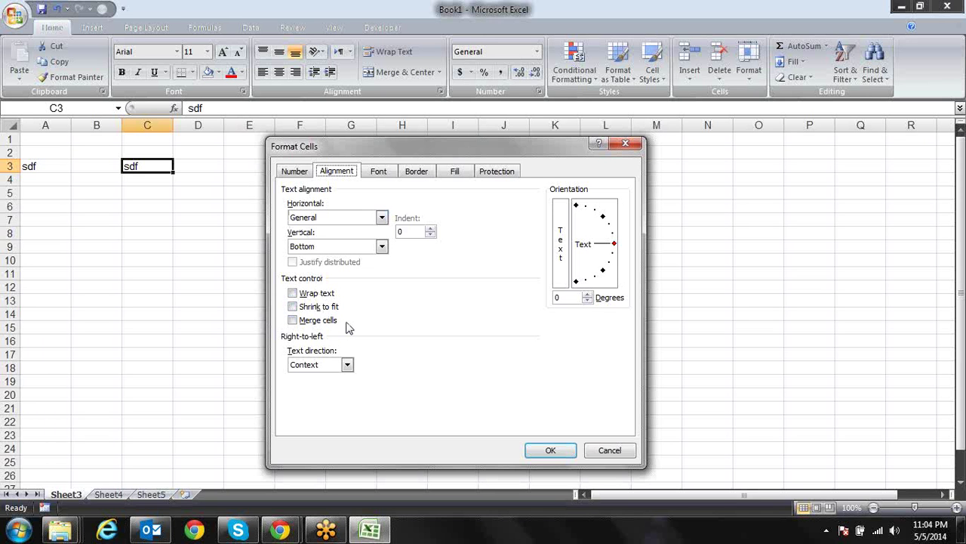
# Step: Set C3's text orientation to 2 degrees
pyautogui.hotkey('alt', 'k')
pyautogui.hotkey('shift', 'Tab')
pyautogui.press('Tab')
pyautogui.press('Tab')
pyautogui.press('Tab')
pyautogui.press('Up')
# Step: Toggle Wrap text and Shrink to fit on and off, leaving both unchecked
pyautogui.click(333, 295)
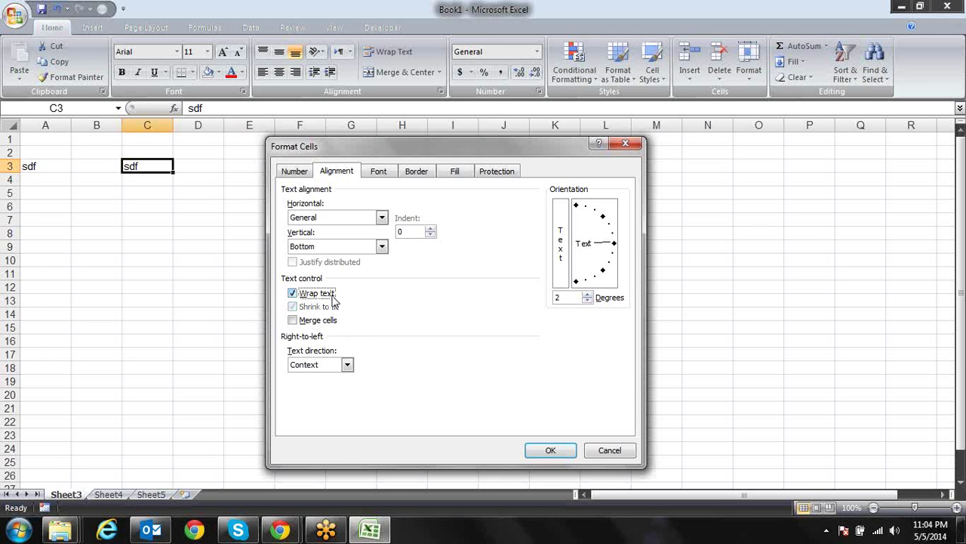
pyautogui.press('Tab')
pyautogui.hotkey('shift', 'Tab')
pyautogui.press('space')
pyautogui.press('space')
pyautogui.press('space')
pyautogui.press('space')
pyautogui.press('space')
pyautogui.press('space')
pyautogui.press('space')
pyautogui.press('Tab')
pyautogui.press('Tab')
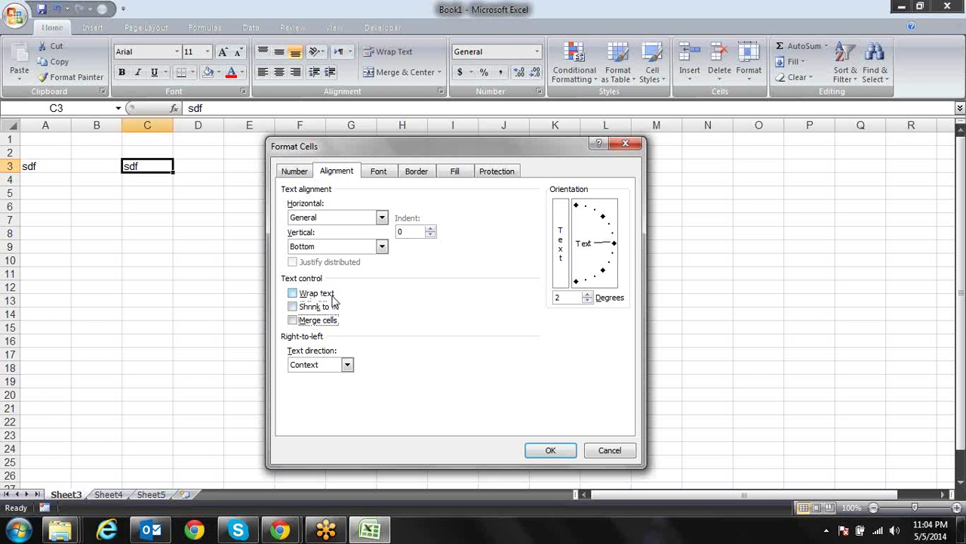
pyautogui.hotkey('shift', 'Tab')
pyautogui.press('space')
pyautogui.hotkey('shift', 'Tab')
pyautogui.press('space')
pyautogui.press('space')
pyautogui.press('Tab')
pyautogui.press('space')
pyautogui.press('space')
pyautogui.press('space')
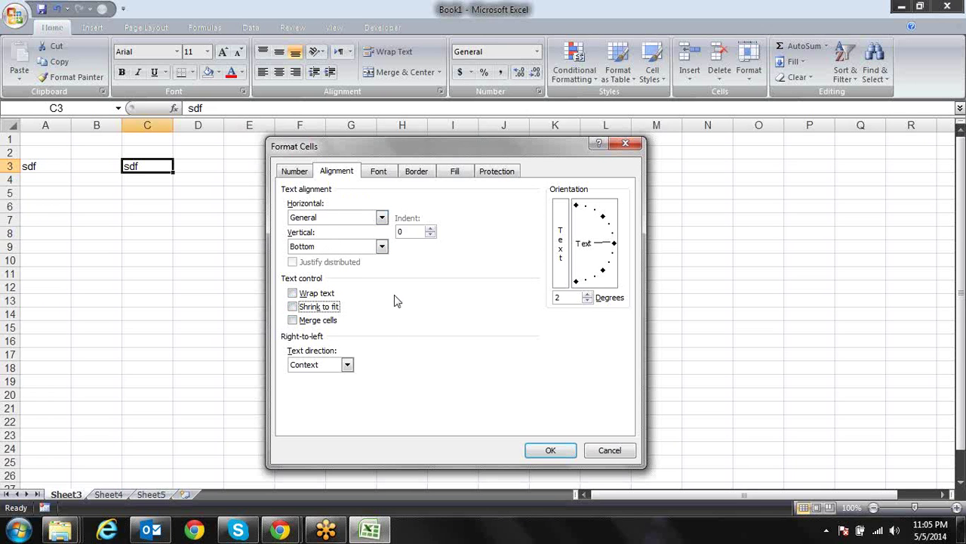
# Step: Set the vertical alignment of 'sdf' in cell C3 to Center and apply it
pyautogui.click(303, 254)
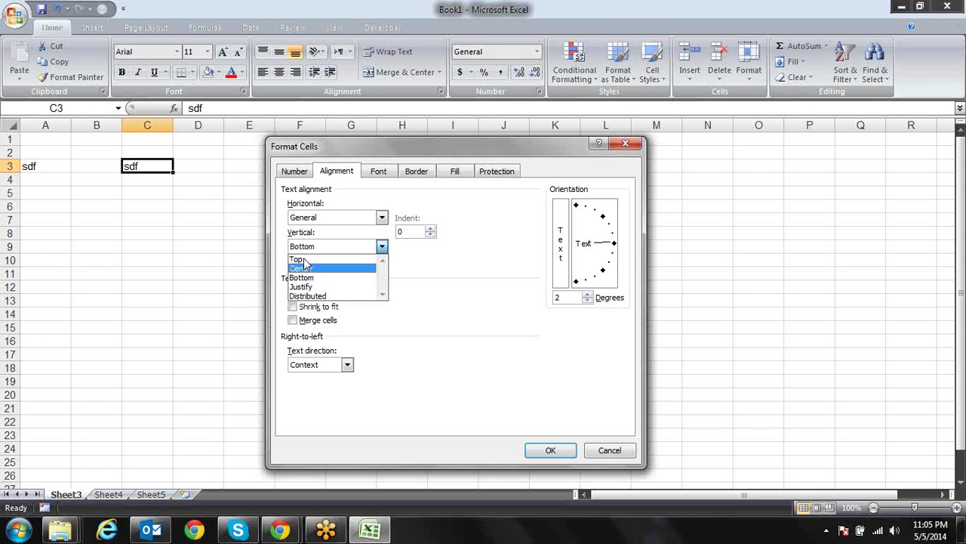
pyautogui.click(304, 264)
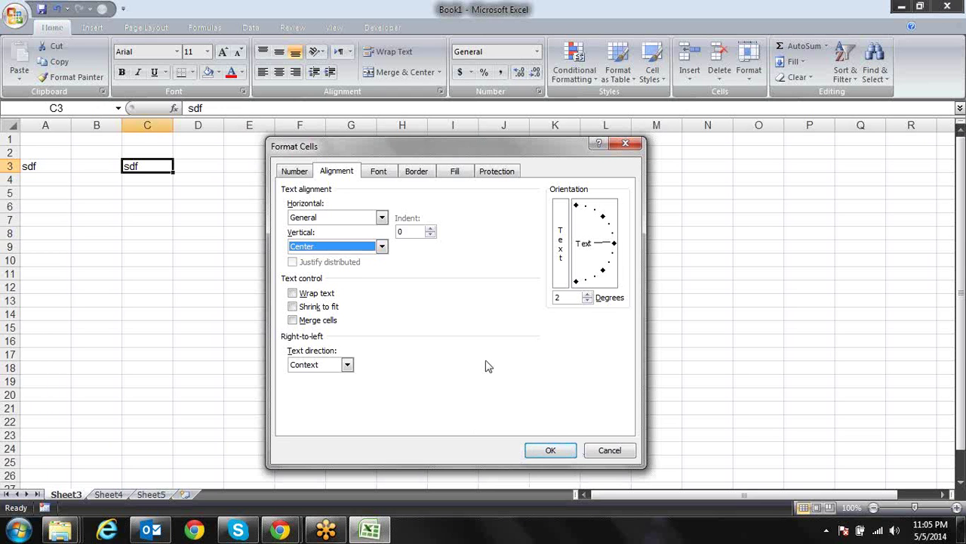
pyautogui.press('Return')
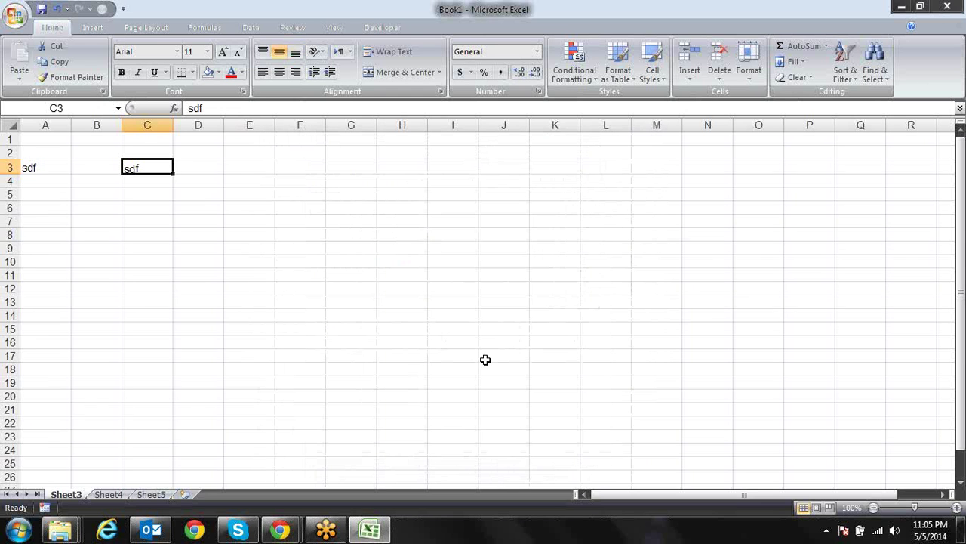
# Step: Reopen and close Format Cells twice with Ctrl+1, then show the keyboard access letters
pyautogui.hotkey('ctrl', '1')
pyautogui.press('Return')
pyautogui.hotkey('ctrl', '1')
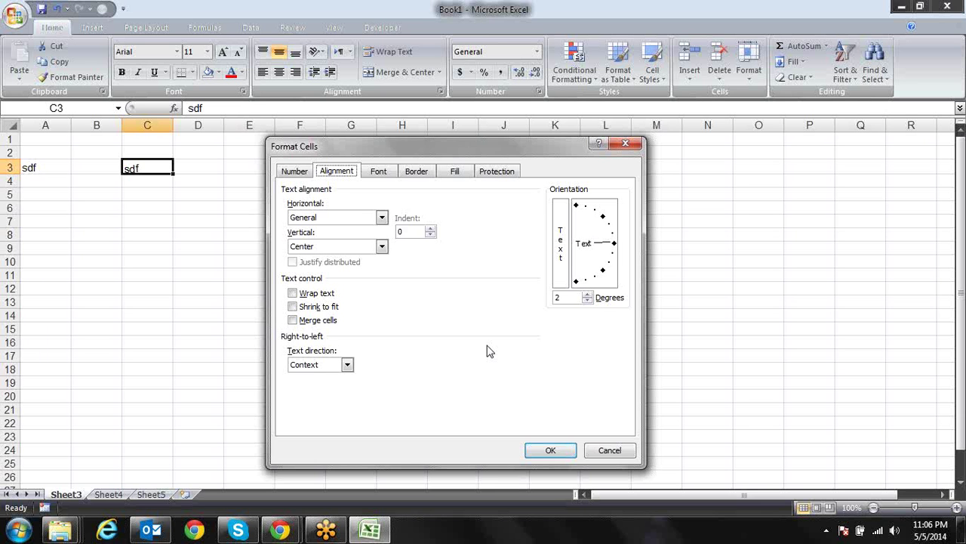
pyautogui.press('Return')
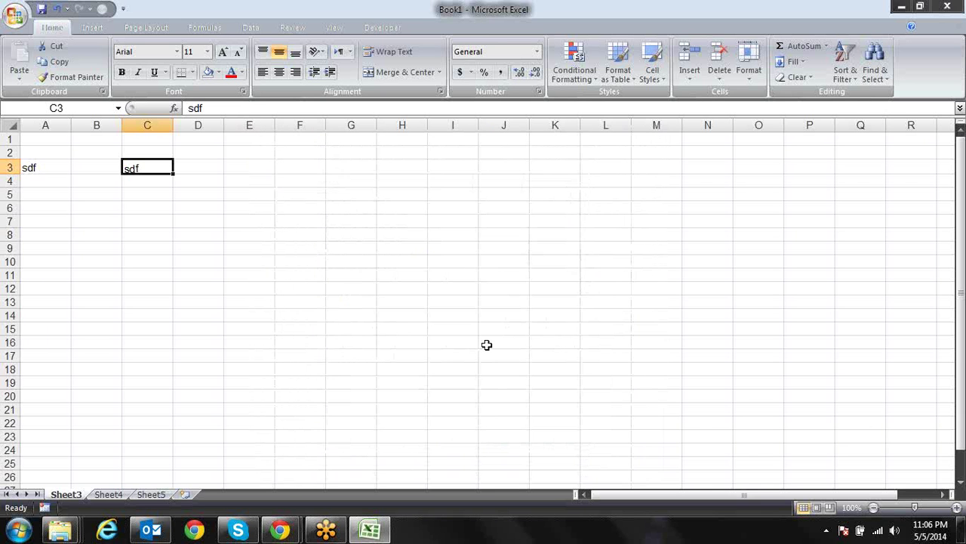
pyautogui.press('alt')
# Step: Open Print Preview of the sheet and its Page Setup settings
pyautogui.press('f')
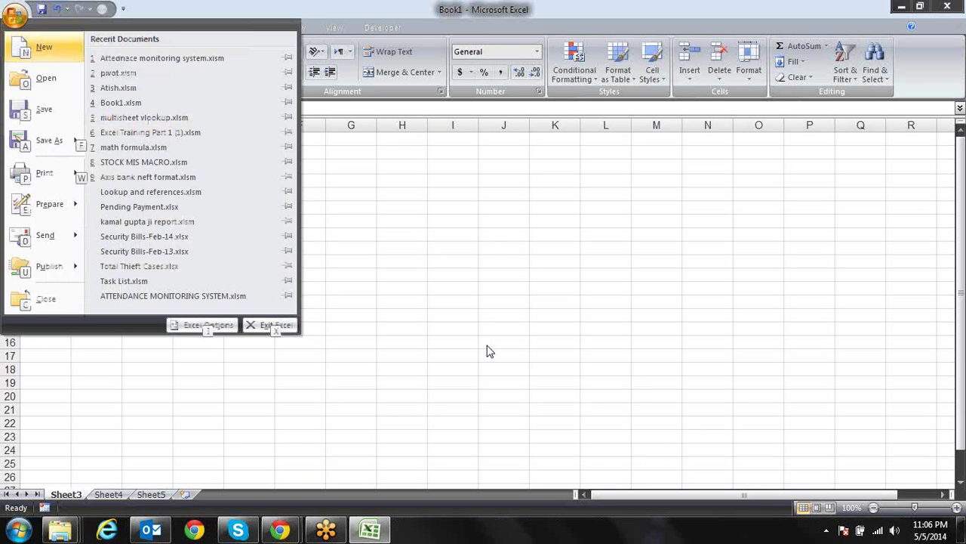
pyautogui.press('w')
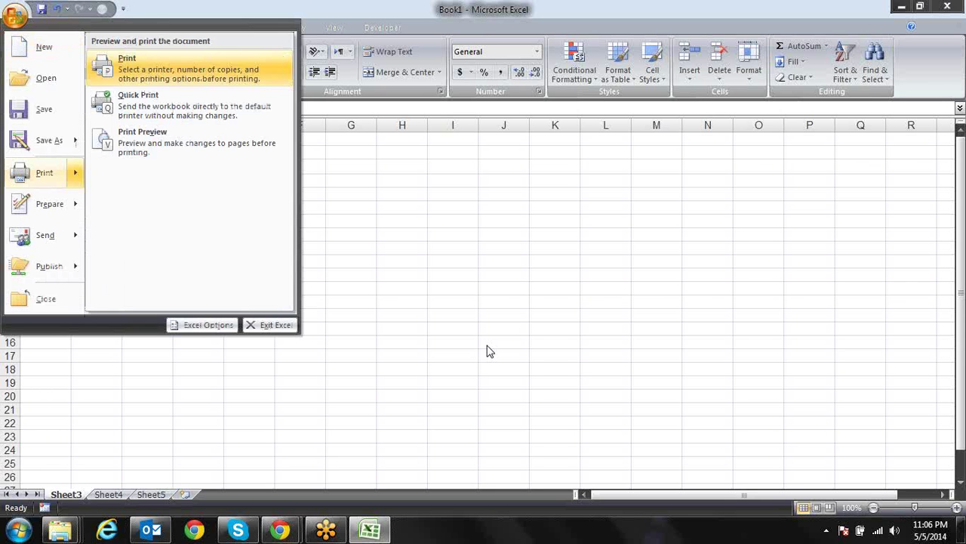
pyautogui.press('v')
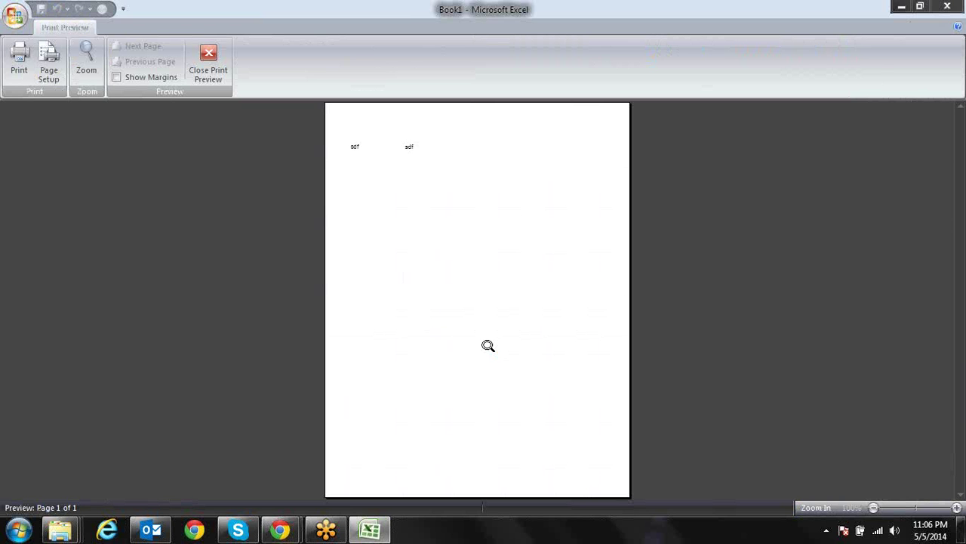
pyautogui.press('alt')
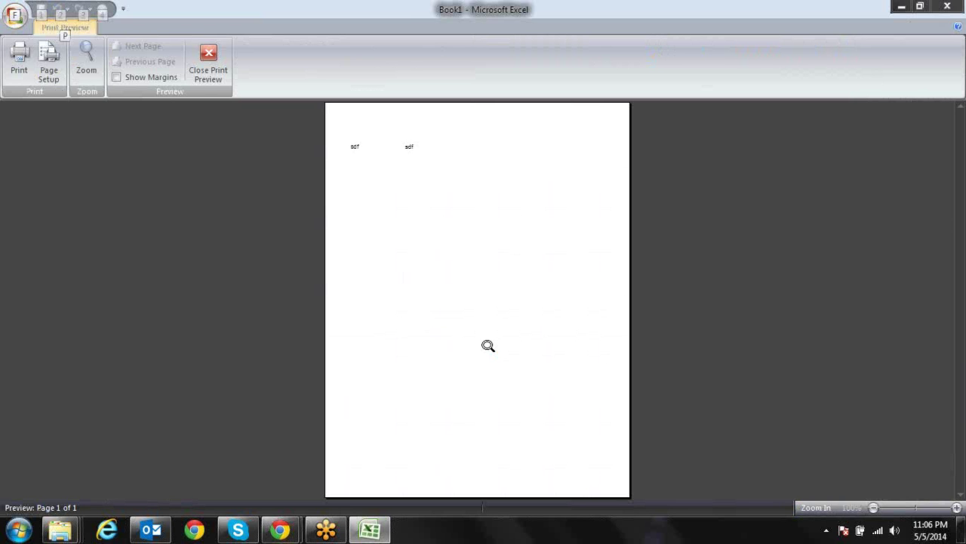
pyautogui.press('p')
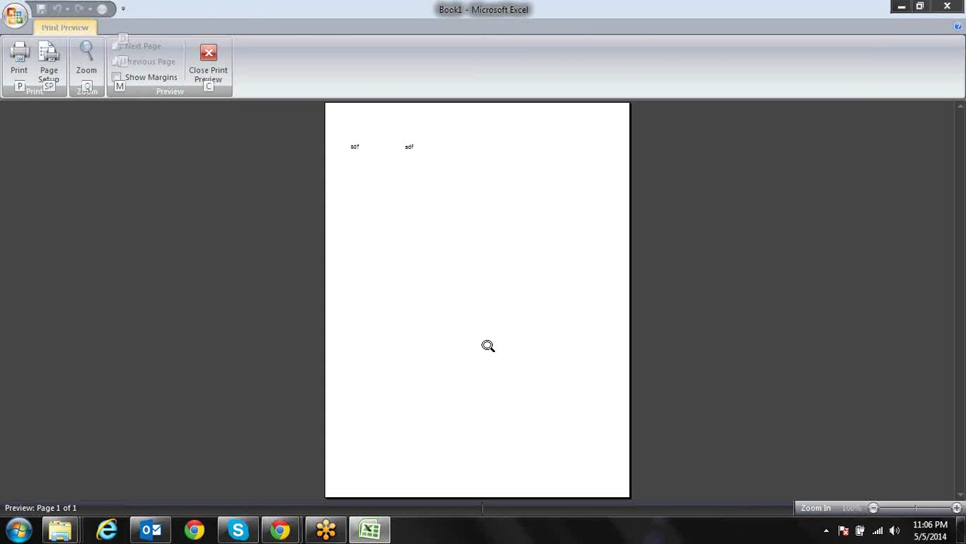
pyautogui.press('s')
pyautogui.press('p')
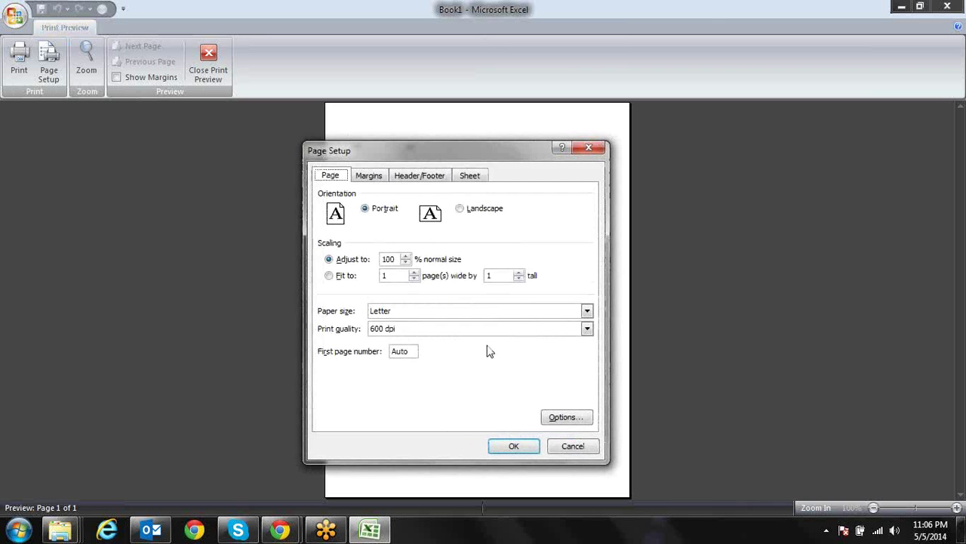
# Step: Set the page to Landscape orientation fitted to 1 page and apply it
pyautogui.hotkey('ctrl', 'Tab')
pyautogui.hotkey('ctrl', 'Tab')
pyautogui.hotkey('ctrl', 'Tab')
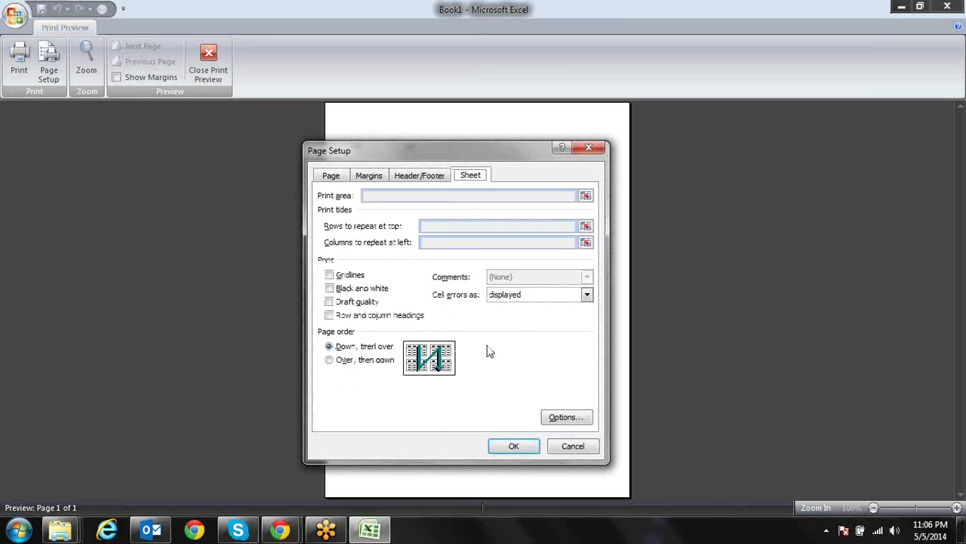
pyautogui.hotkey('ctrl', 'Tab')
pyautogui.hotkey('ctrl', 'Tab')
pyautogui.hotkey('ctrl', 'shift', 'Tab')
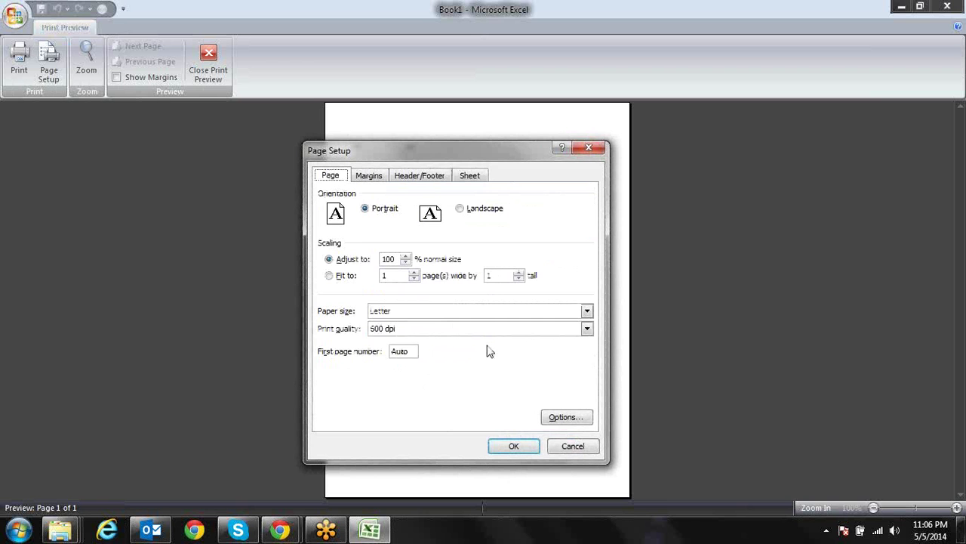
pyautogui.hotkey('alt', 'l')
pyautogui.hotkey('alt', 'f')
pyautogui.click(503, 449)
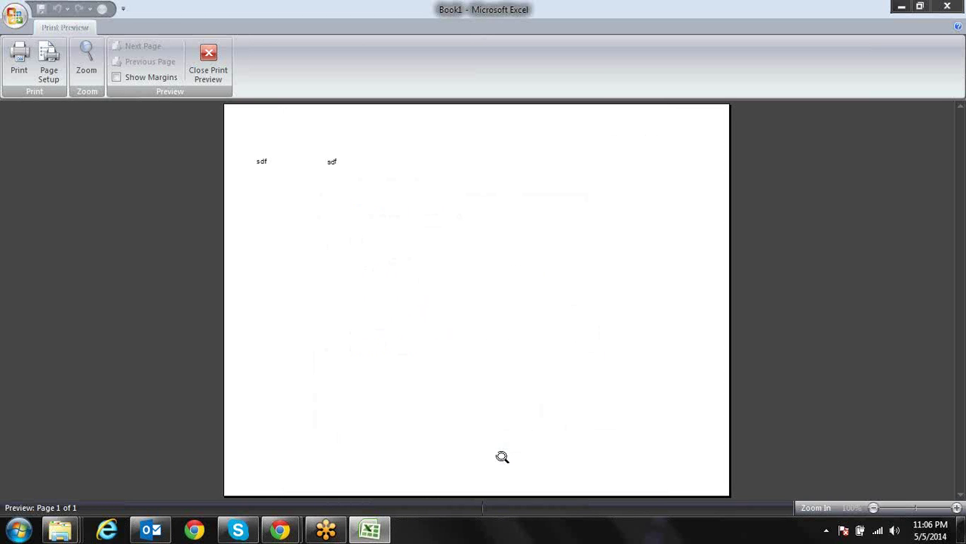
# Step: Revert the page setup to Portrait orientation at 100% normal size
pyautogui.hotkey('alt', 's')
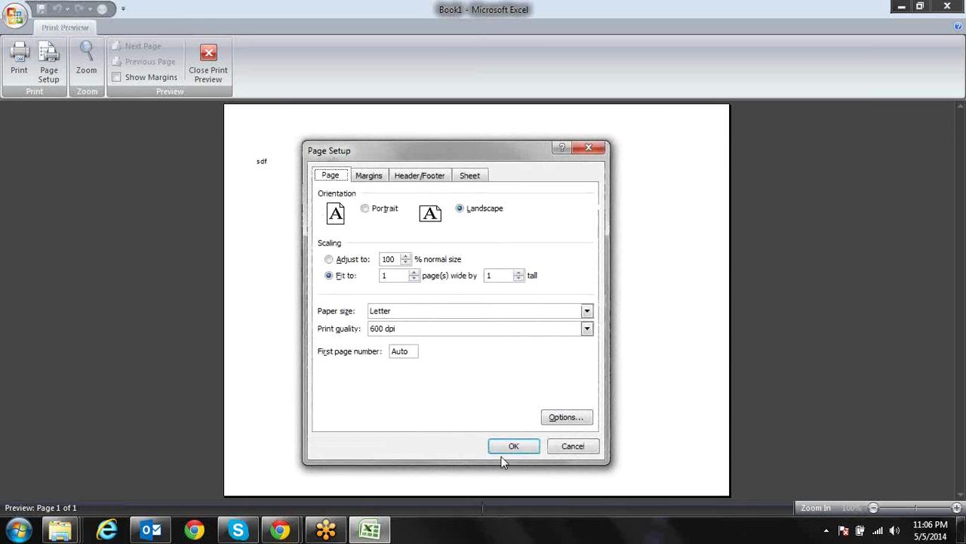
pyautogui.hotkey('alt', 'a')
pyautogui.hotkey('alt', 't')
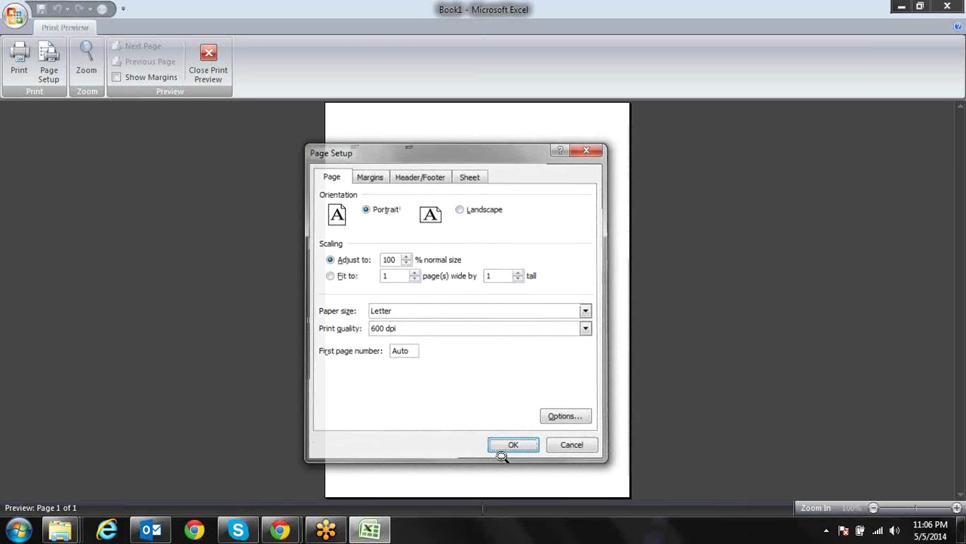
pyautogui.click(503, 445)
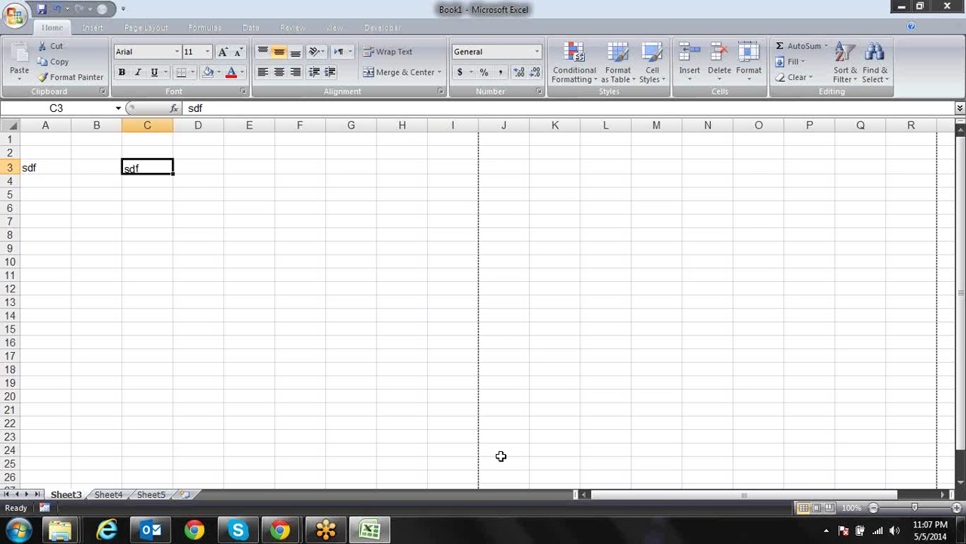
# Step: Open offline Excel Help with the search scope limited to Excel Help
pyautogui.press('F1')
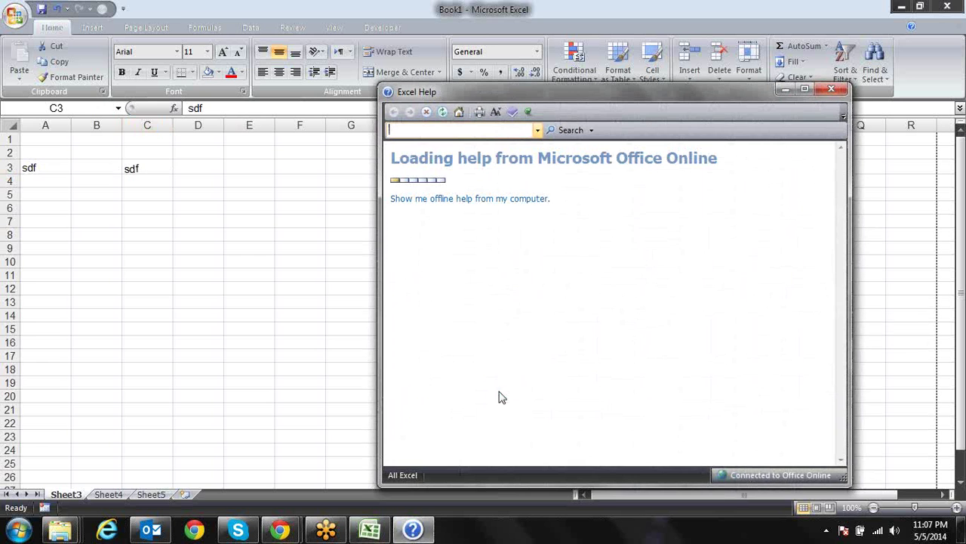
pyautogui.click(532, 203)
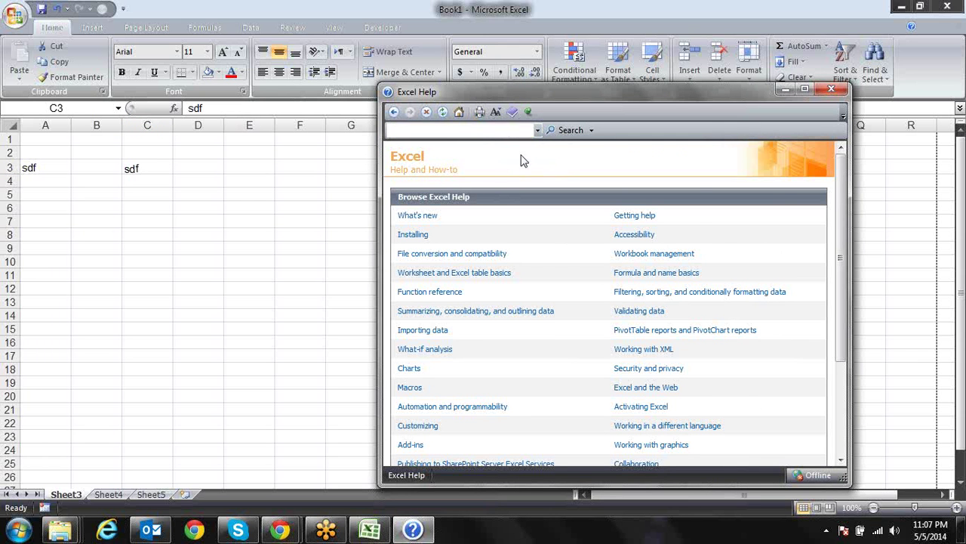
pyautogui.click(591, 130)
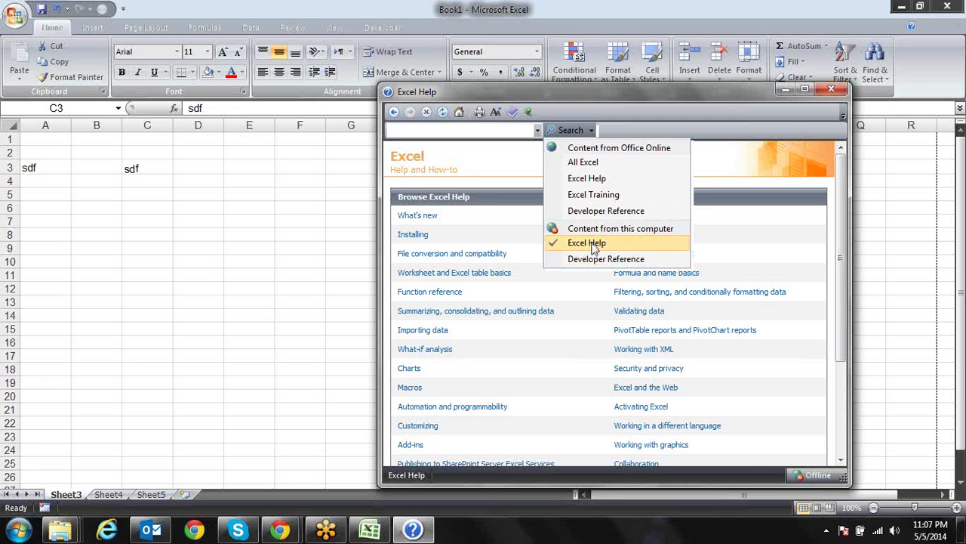
pyautogui.click(595, 247)
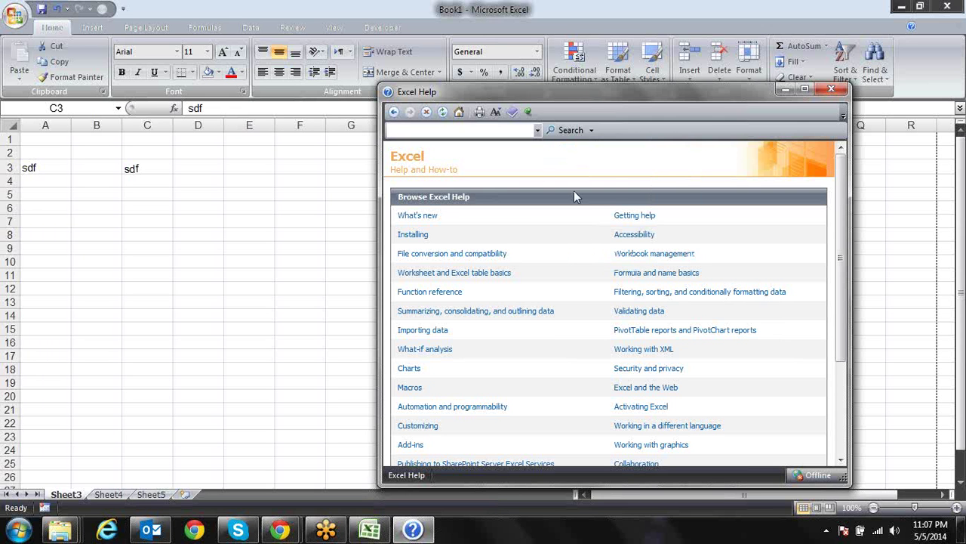
# Step: Search for 'keyboard shortcuts' and open the 'Excel shortcut and function keys' article
pyautogui.click(505, 133)
pyautogui.write('keya')
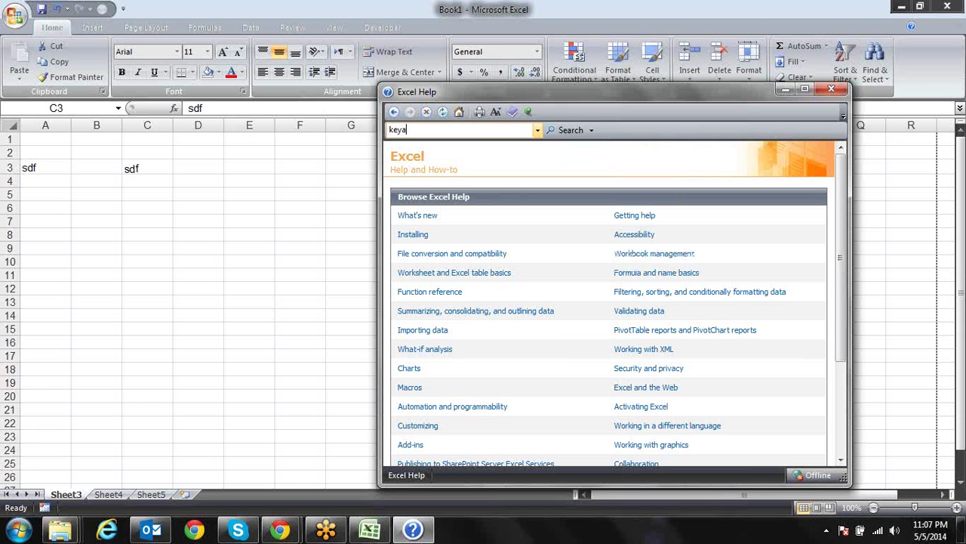
pyautogui.write('board s')
pyautogui.write('hortc')
pyautogui.write('uts')
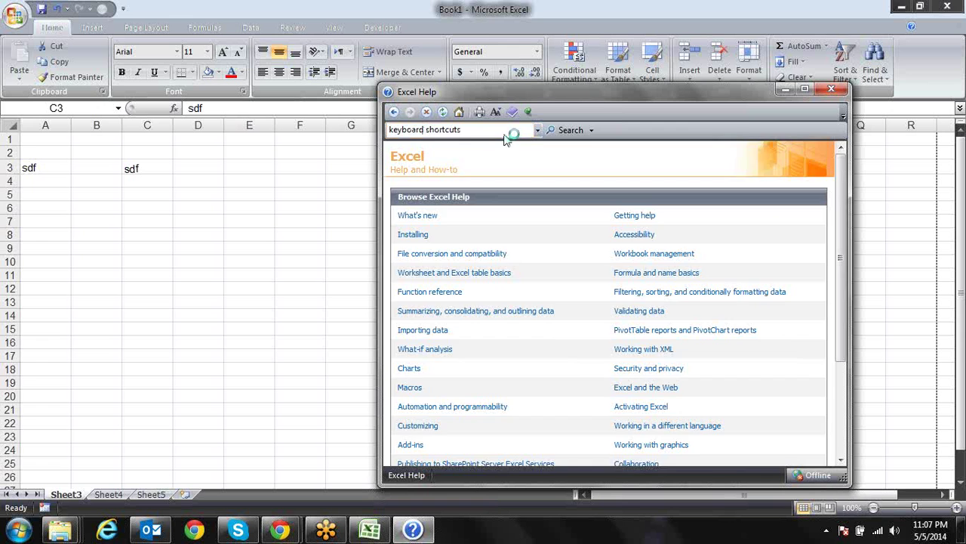
pyautogui.press('Return')
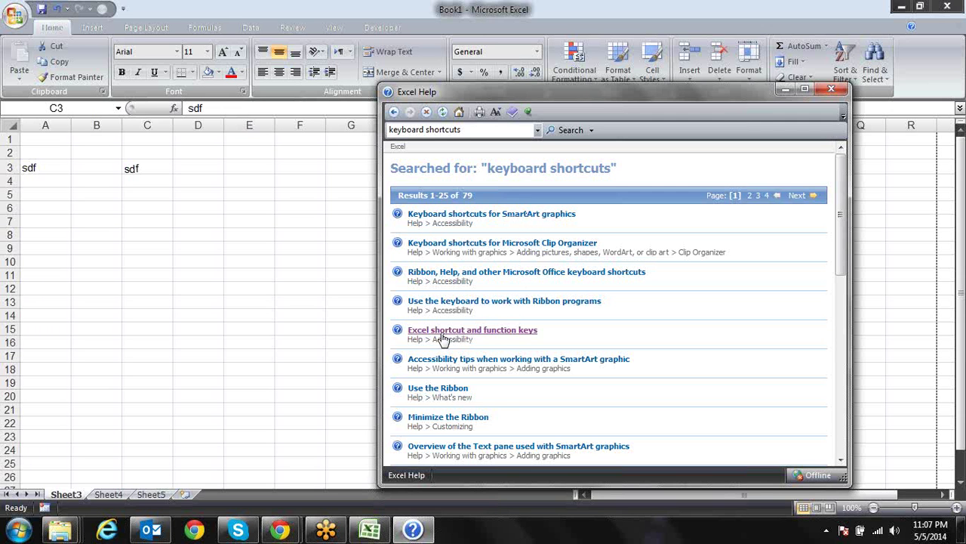
pyautogui.click(528, 336)
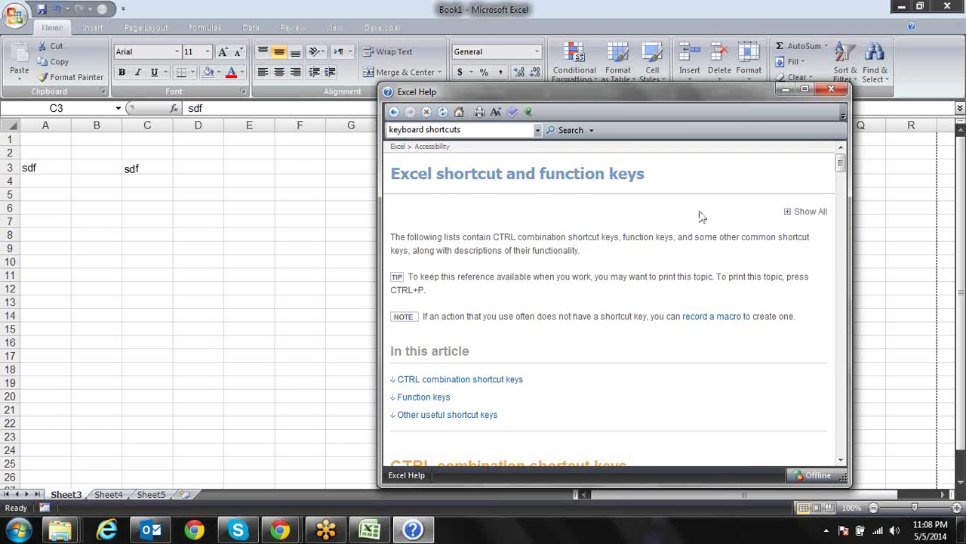
pyautogui.click(805, 90)
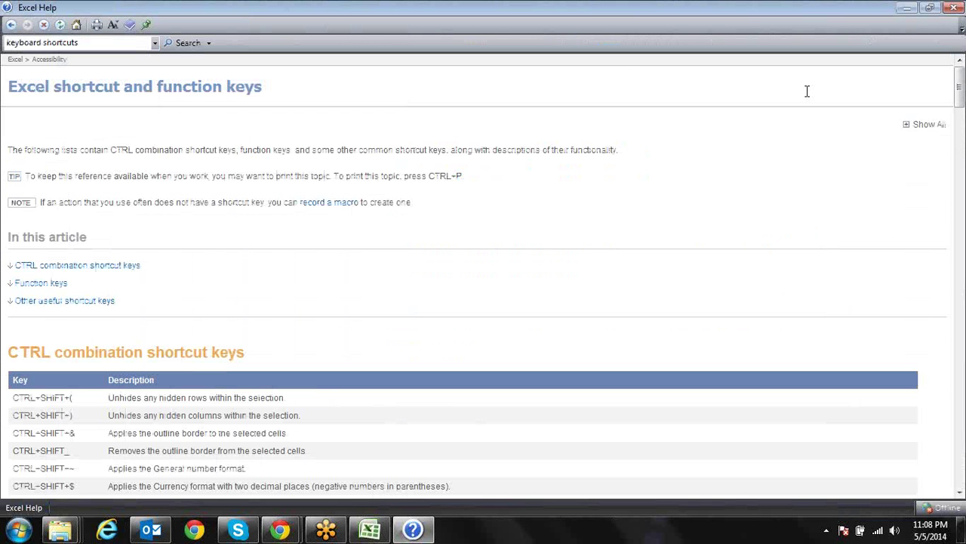
pyautogui.scroll(-1, 807, 94)
pyautogui.scroll(-2, 806, 95)
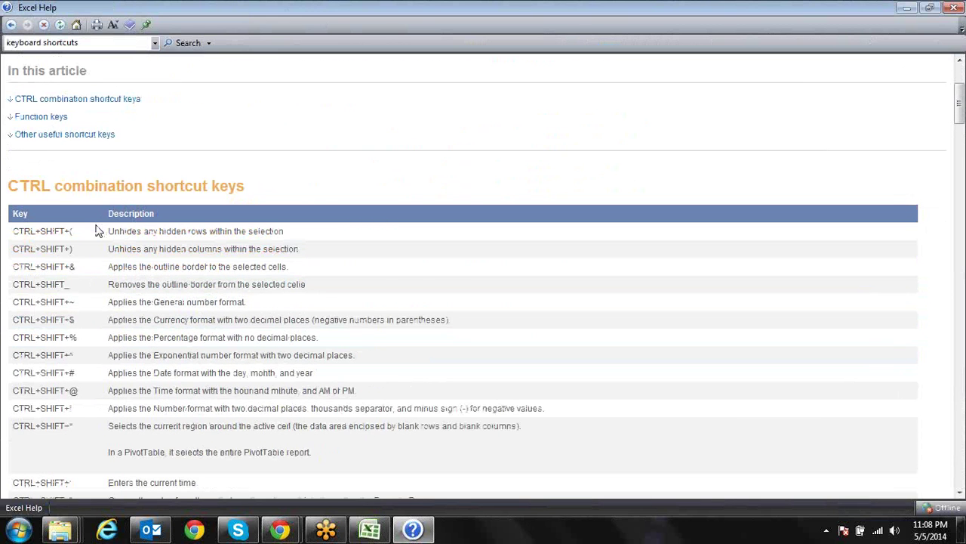
pyautogui.scroll(-1, 98, 231)
pyautogui.scroll(-1, 97, 230)
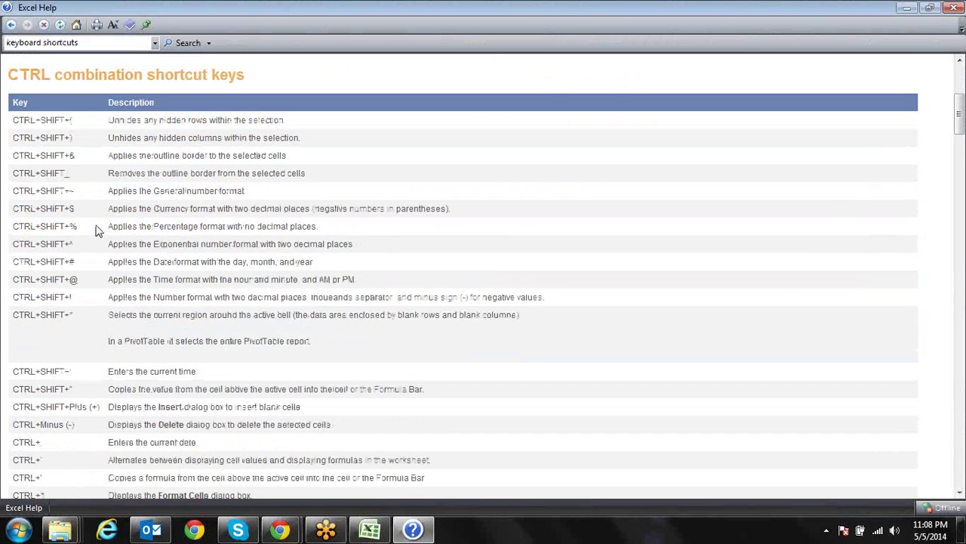
pyautogui.scroll(-1, 98, 230)
pyautogui.scroll(-1, 97, 231)
pyautogui.scroll(-2, 98, 230)
pyautogui.scroll(-1, 97, 230)
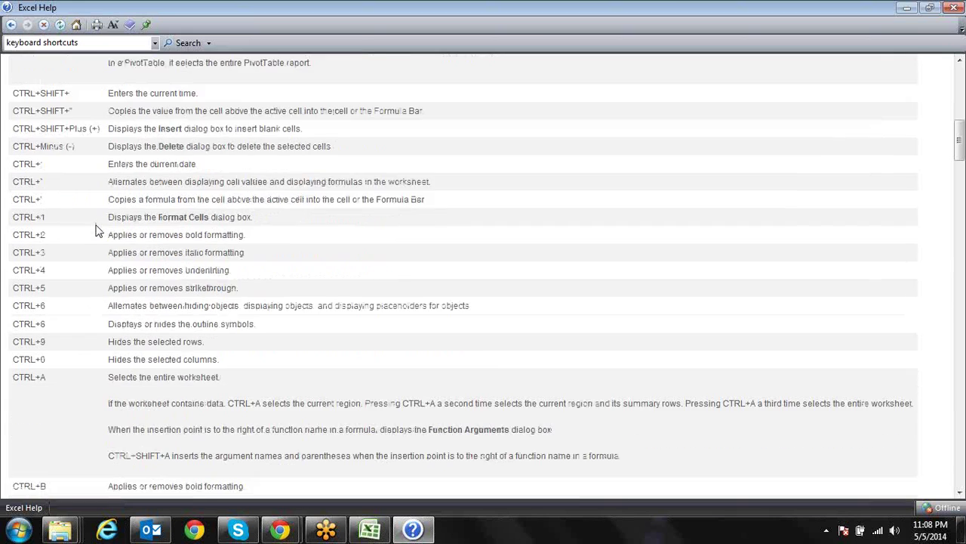
pyautogui.scroll(-1, 97, 230)
pyautogui.scroll(-2, 98, 231)
pyautogui.scroll(-2, 98, 230)
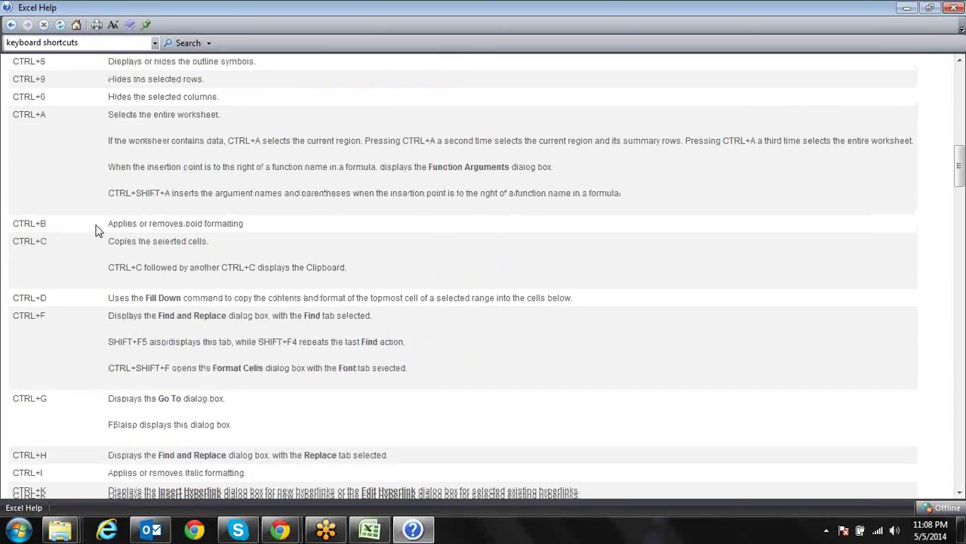
pyautogui.scroll(-2, 97, 231)
pyautogui.scroll(-2, 97, 230)
pyautogui.scroll(-2, 97, 230)
pyautogui.scroll(-2, 97, 230)
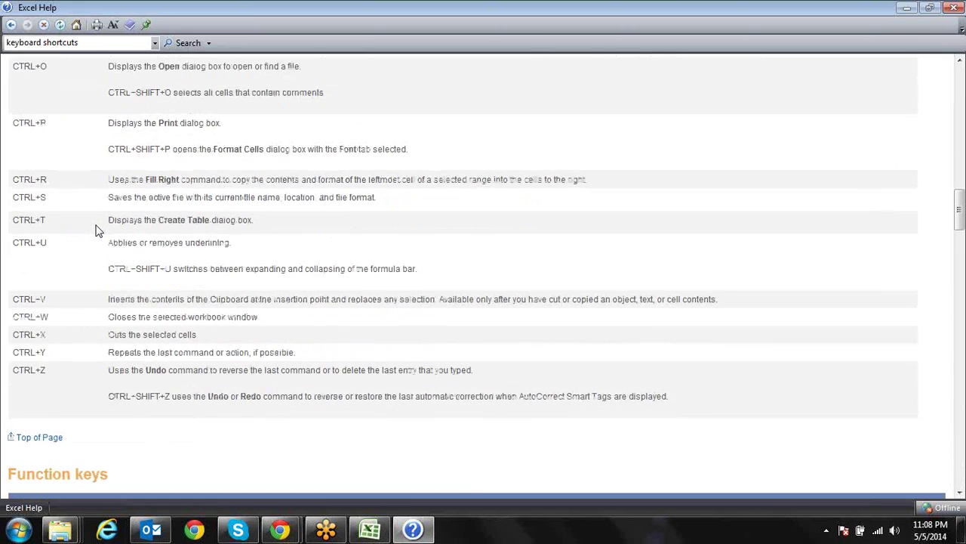
pyautogui.scroll(-1, 97, 231)
pyautogui.scroll(-2, 98, 230)
pyautogui.scroll(-1, 97, 231)
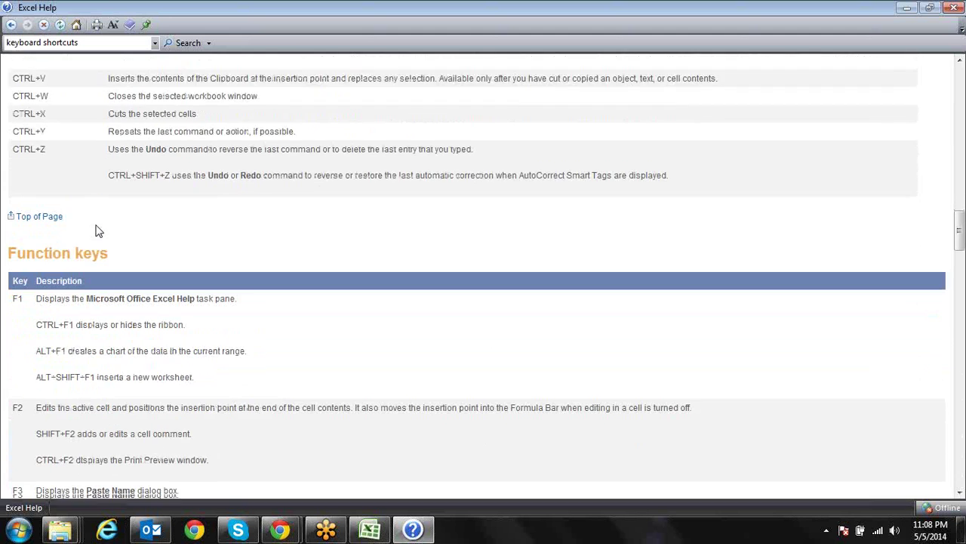
pyautogui.scroll(-2, 97, 231)
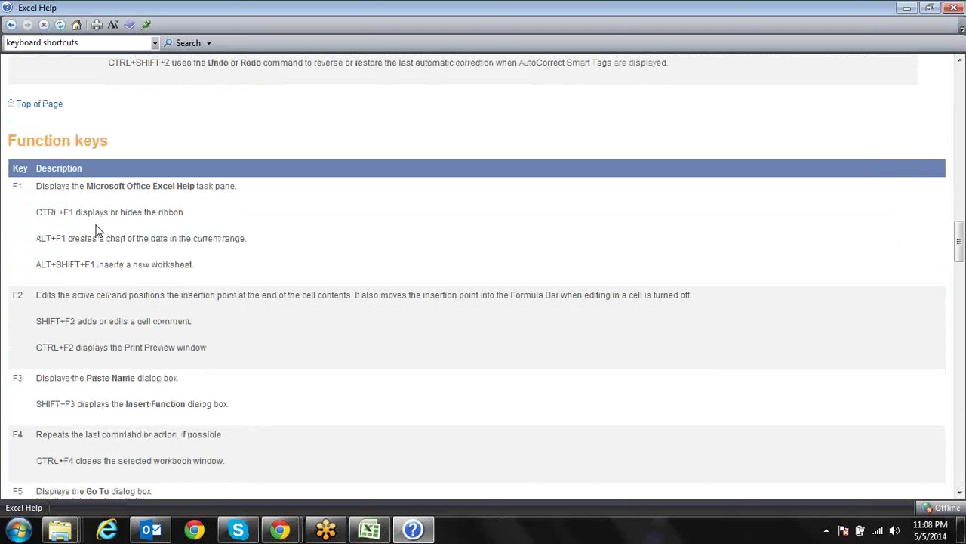
pyautogui.scroll(-1, 97, 230)
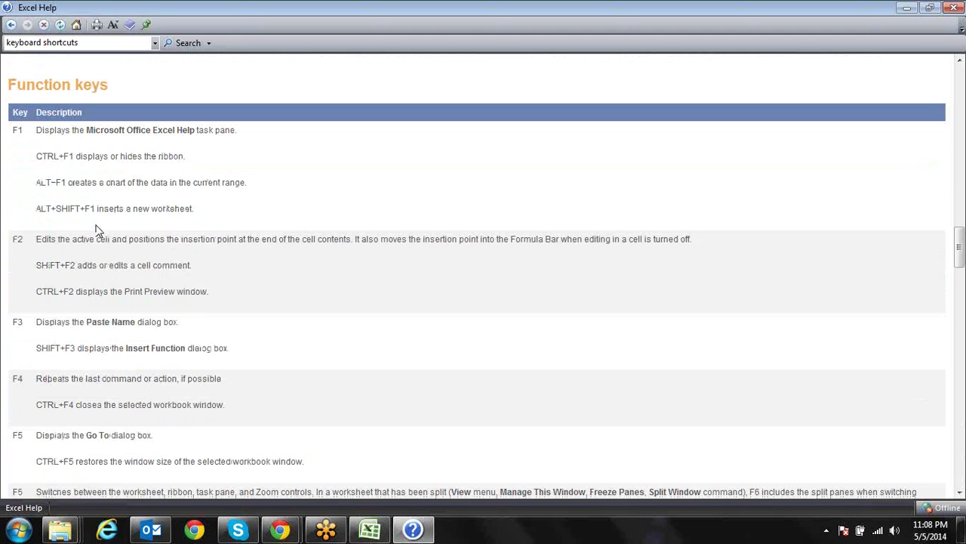
pyautogui.scroll(-1, 97, 230)
pyautogui.scroll(-1, 97, 230)
pyautogui.scroll(-2, 98, 230)
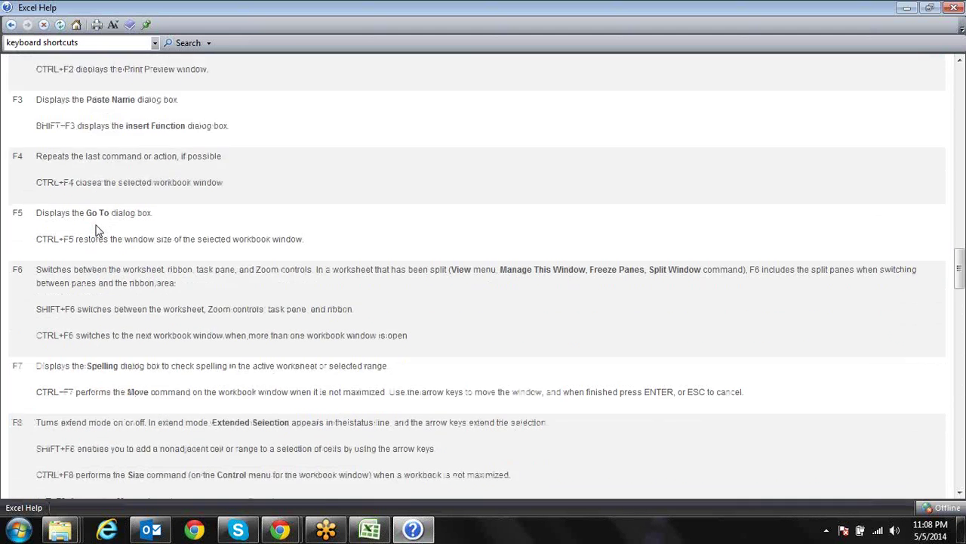
pyautogui.scroll(-1, 98, 230)
pyautogui.scroll(-3, 98, 225)
pyautogui.scroll(-2, 98, 225)
pyautogui.scroll(-2, 98, 225)
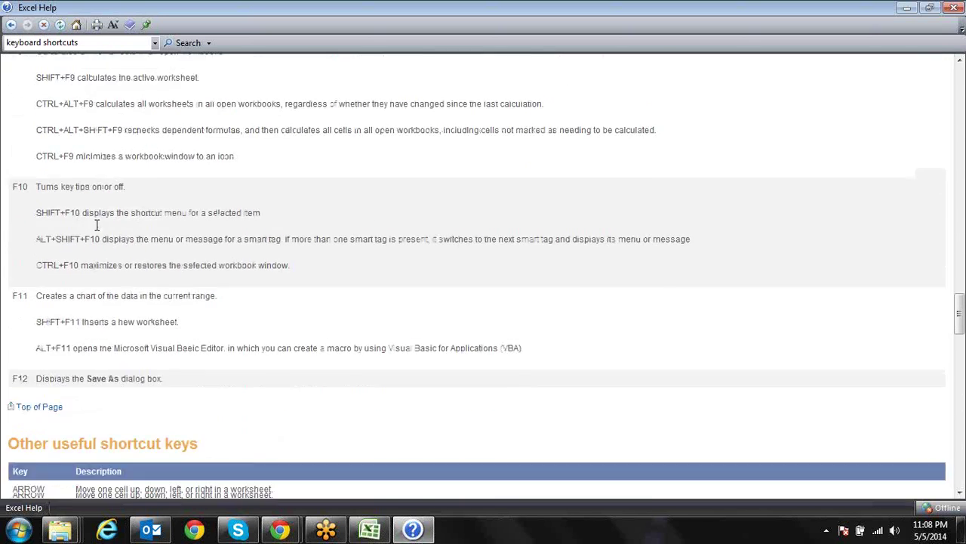
pyautogui.scroll(-2, 97, 225)
pyautogui.scroll(-2, 96, 226)
pyautogui.scroll(-1, 97, 229)
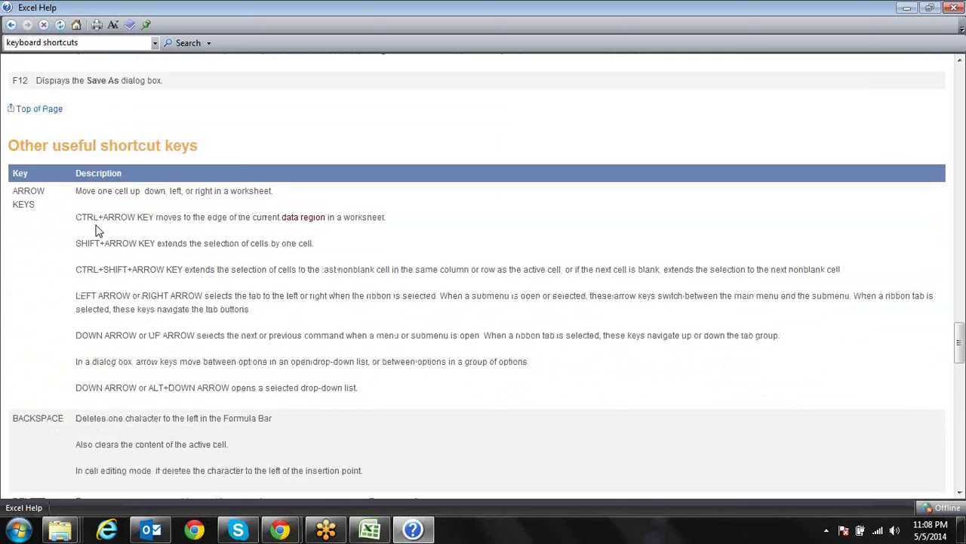
pyautogui.scroll(-1, 98, 230)
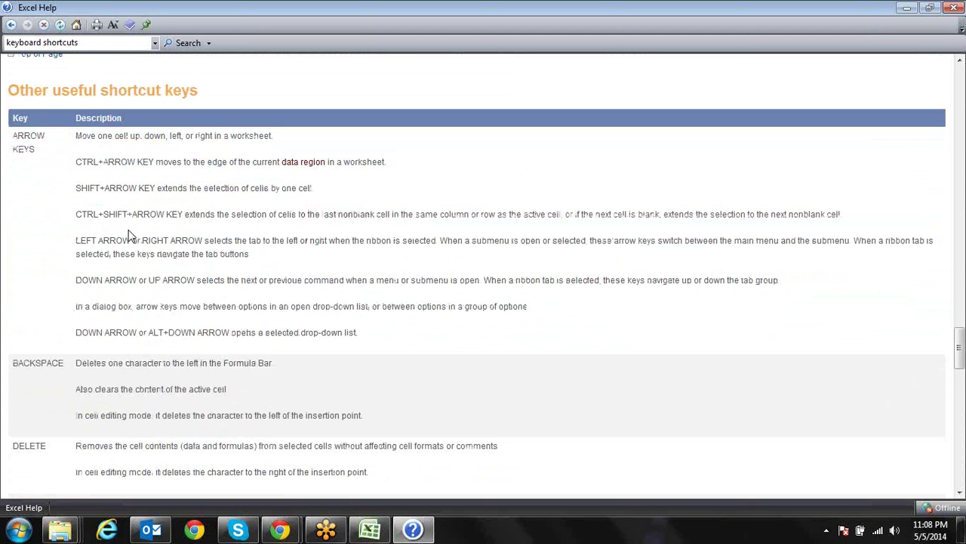
pyautogui.scroll(-1, 133, 304)
pyautogui.scroll(-2, 132, 302)
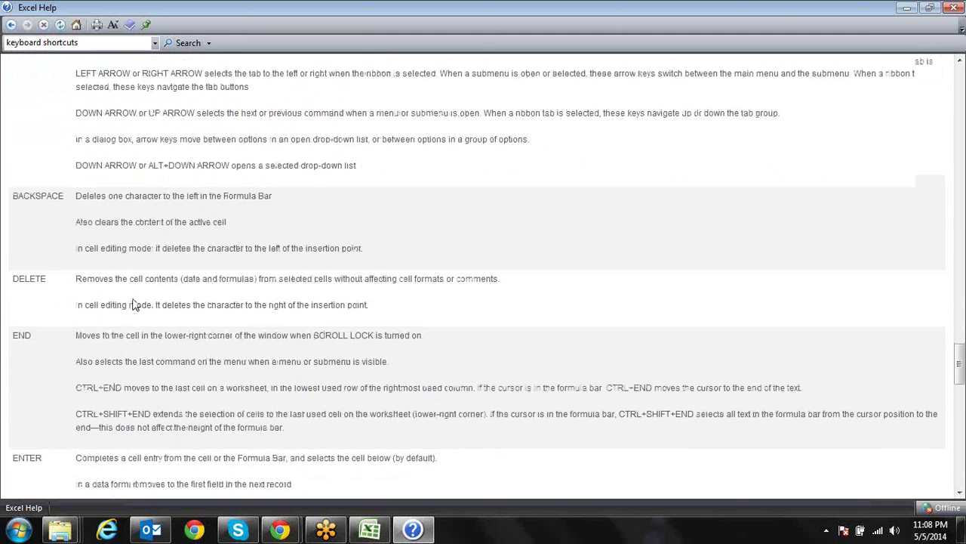
pyautogui.scroll(-2, 133, 300)
pyautogui.scroll(-1, 133, 299)
pyautogui.scroll(-2, 133, 300)
pyautogui.scroll(-2, 133, 302)
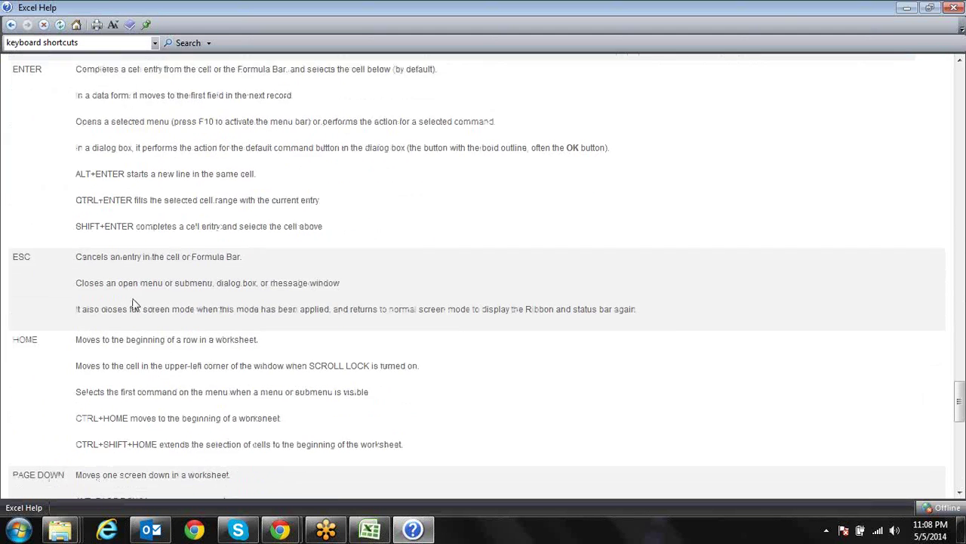
pyautogui.scroll(-1, 133, 303)
pyautogui.scroll(-1, 133, 305)
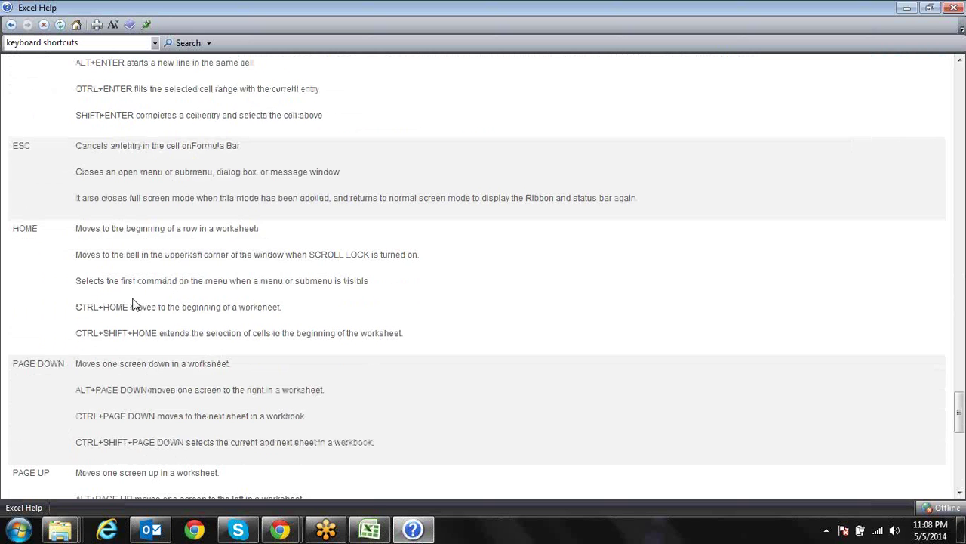
pyautogui.scroll(-1, 133, 304)
pyautogui.scroll(-2, 133, 302)
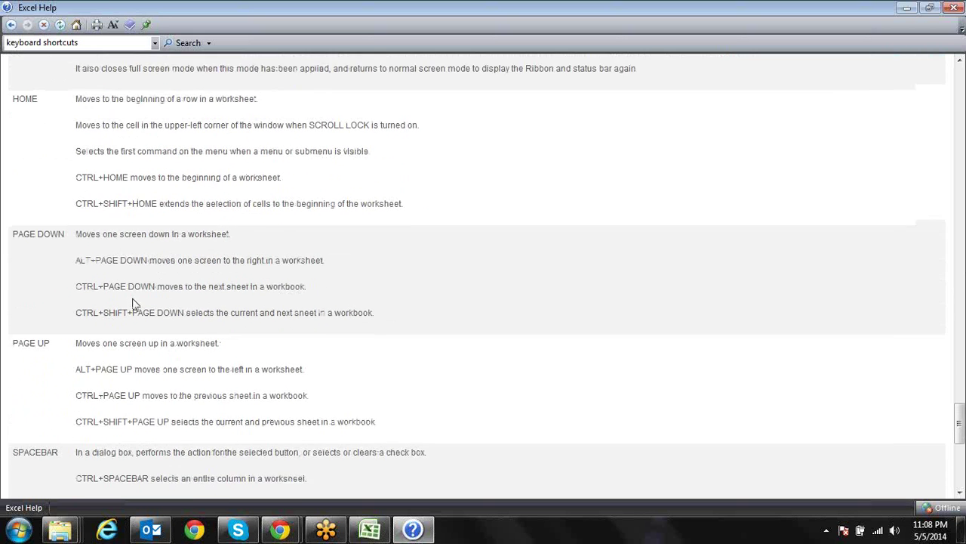
pyautogui.scroll(-1, 133, 300)
pyautogui.scroll(-3, 133, 299)
pyautogui.scroll(-1, 133, 299)
pyautogui.scroll(-2, 133, 299)
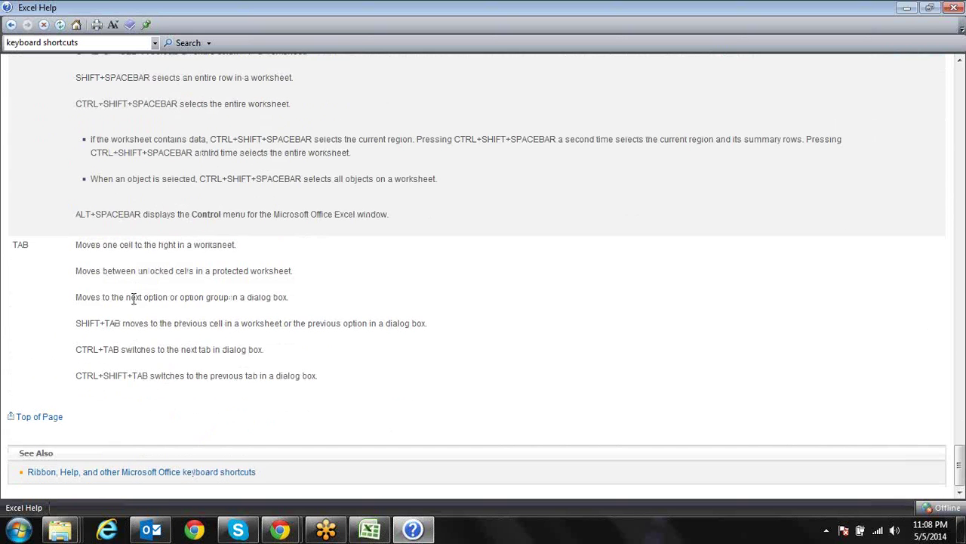
pyautogui.scroll(1, 133, 298)
pyautogui.scroll(2, 133, 301)
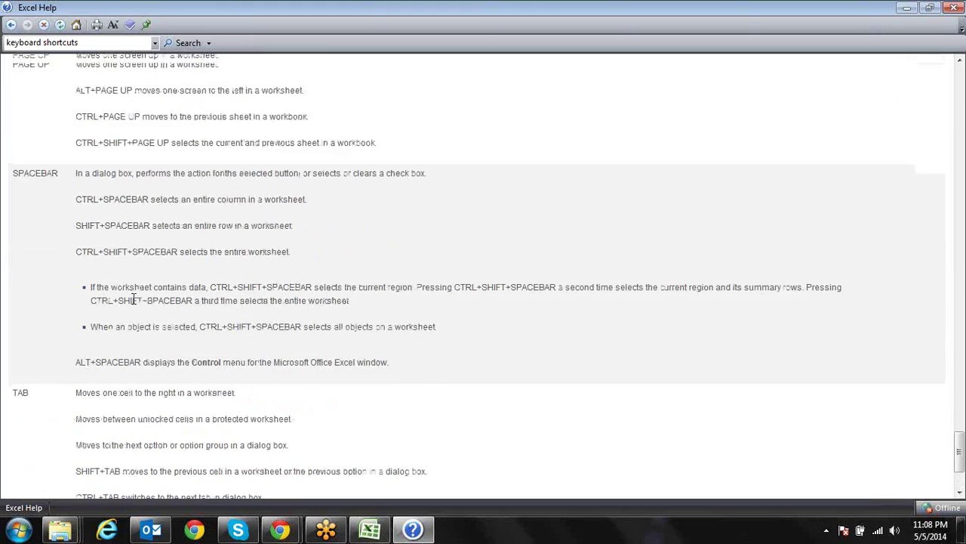
pyautogui.scroll(7, 133, 301)
pyautogui.scroll(5, 134, 305)
pyautogui.scroll(6, 133, 304)
pyautogui.scroll(7, 133, 304)
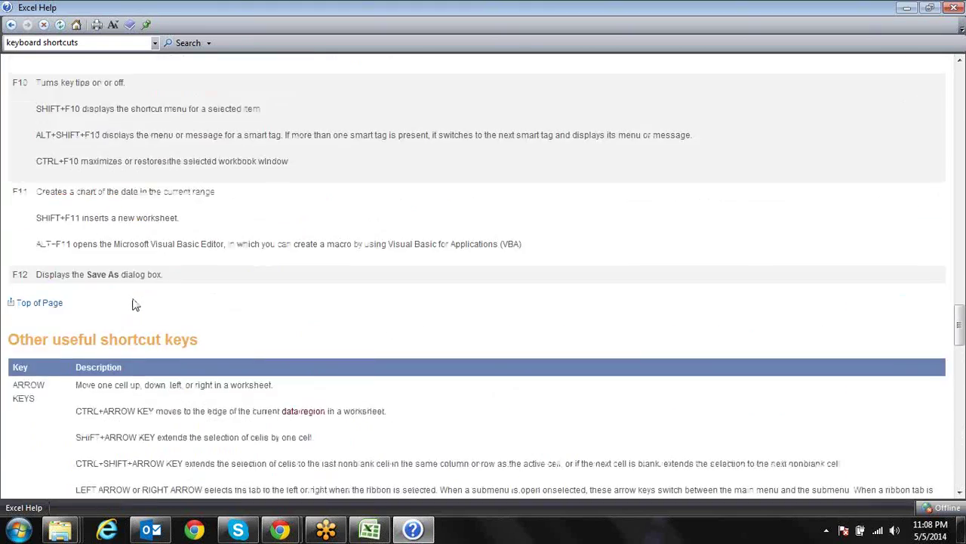
pyautogui.scroll(8, 133, 304)
pyautogui.scroll(5, 133, 304)
pyautogui.scroll(4, 135, 304)
pyautogui.scroll(1, 134, 304)
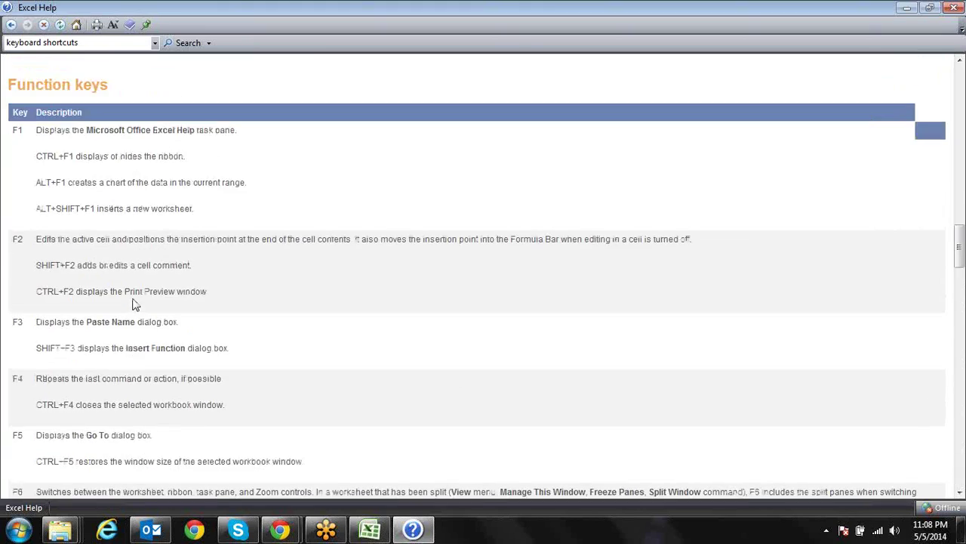
pyautogui.scroll(3, 134, 302)
pyautogui.scroll(3, 133, 299)
pyautogui.scroll(1, 133, 299)
pyautogui.scroll(6, 134, 300)
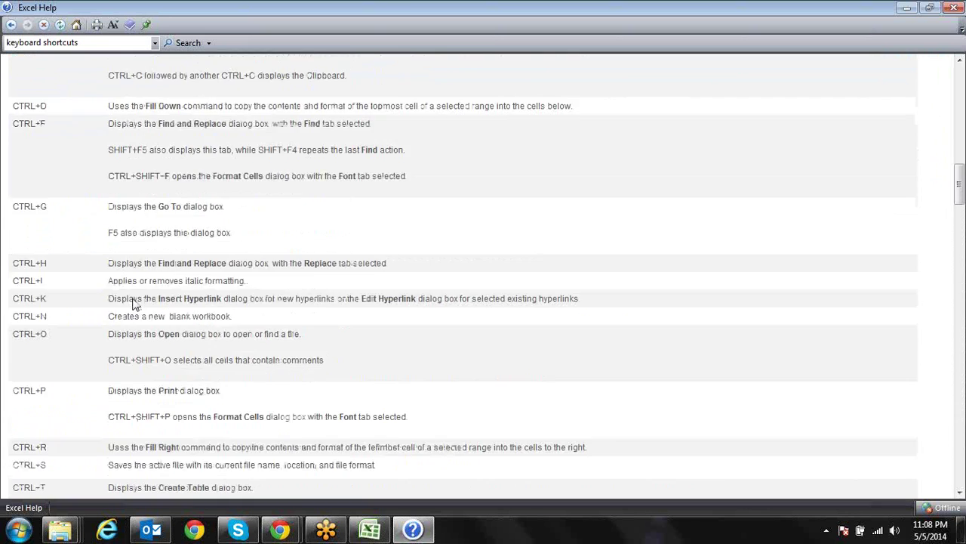
pyautogui.scroll(6, 134, 302)
pyautogui.scroll(5, 134, 304)
pyautogui.scroll(8, 133, 305)
pyautogui.scroll(3, 135, 304)
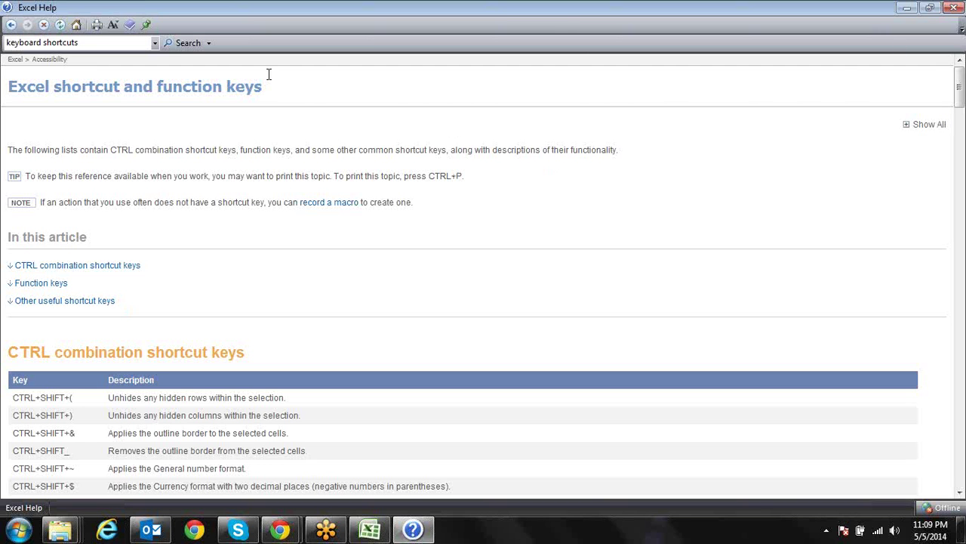
# Step: Replace the old Help search term and search for 'limits', fixing the misspelling
pyautogui.click(126, 43)
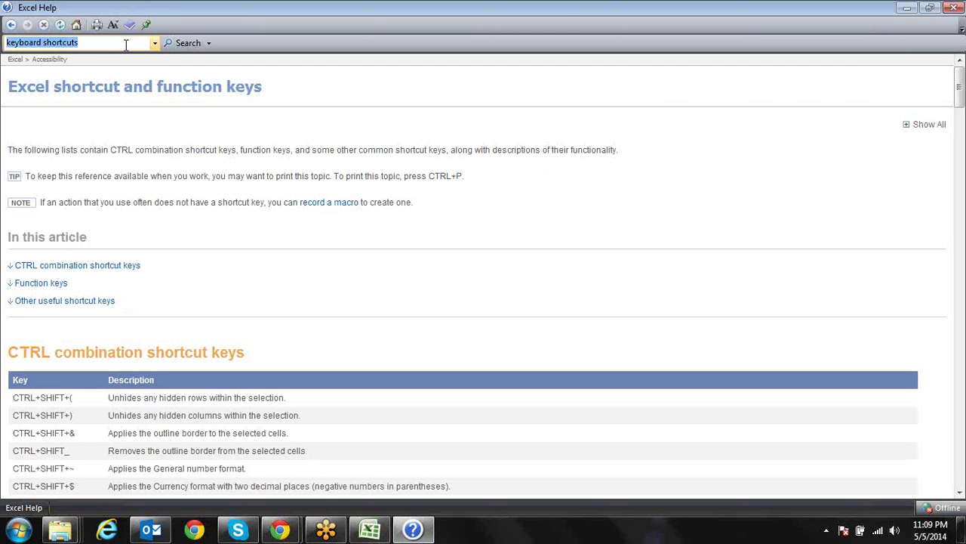
pyautogui.write('limts')
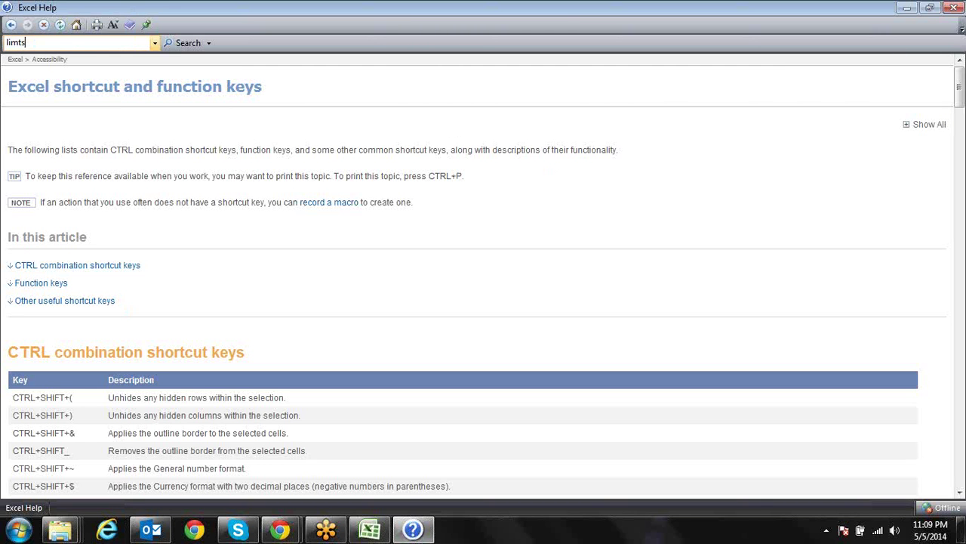
pyautogui.press('Return')
pyautogui.click(119, 42)
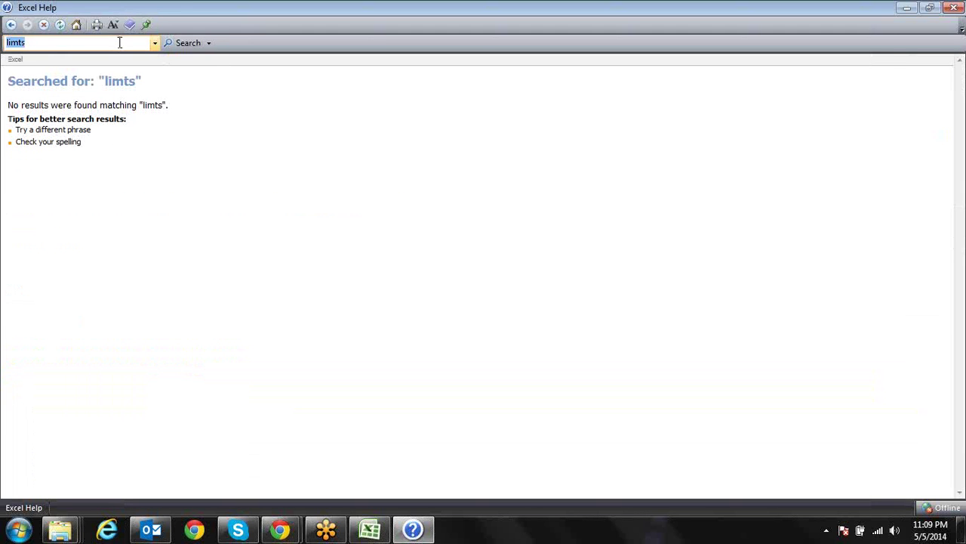
pyautogui.click(119, 42)
pyautogui.write('i')
pyautogui.press('Return')
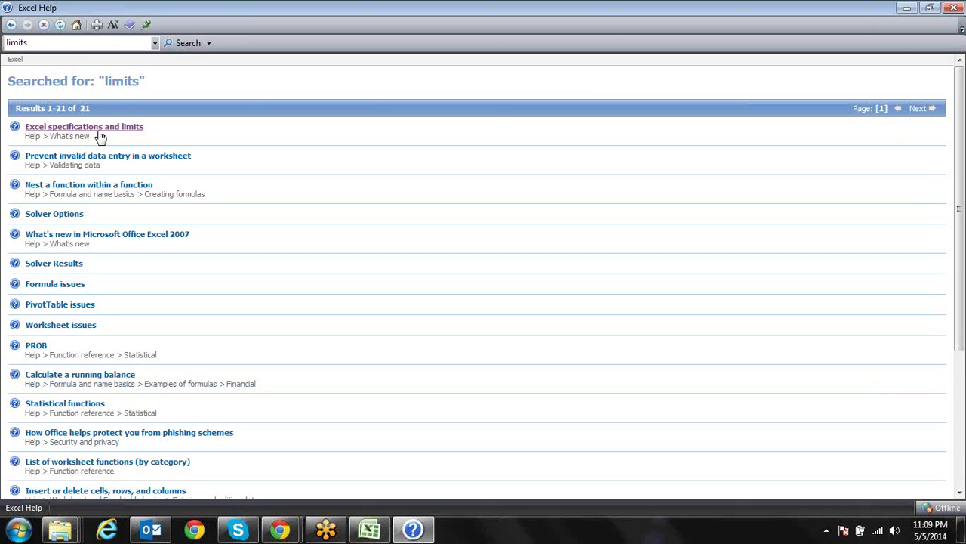
# Step: Open 'Excel specifications and limits', highlight the worksheet size limit, and scroll through it
pyautogui.click(129, 130)
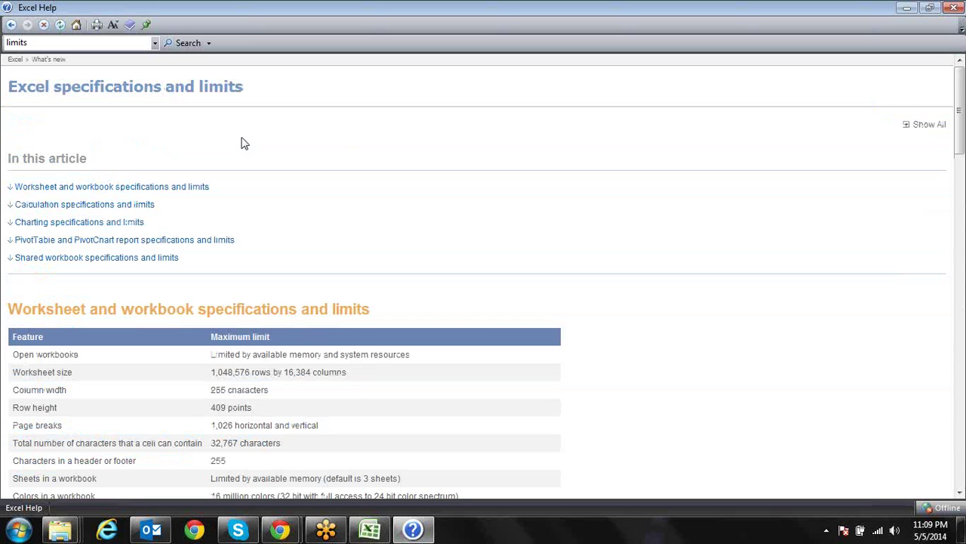
pyautogui.scroll(-5, 244, 143)
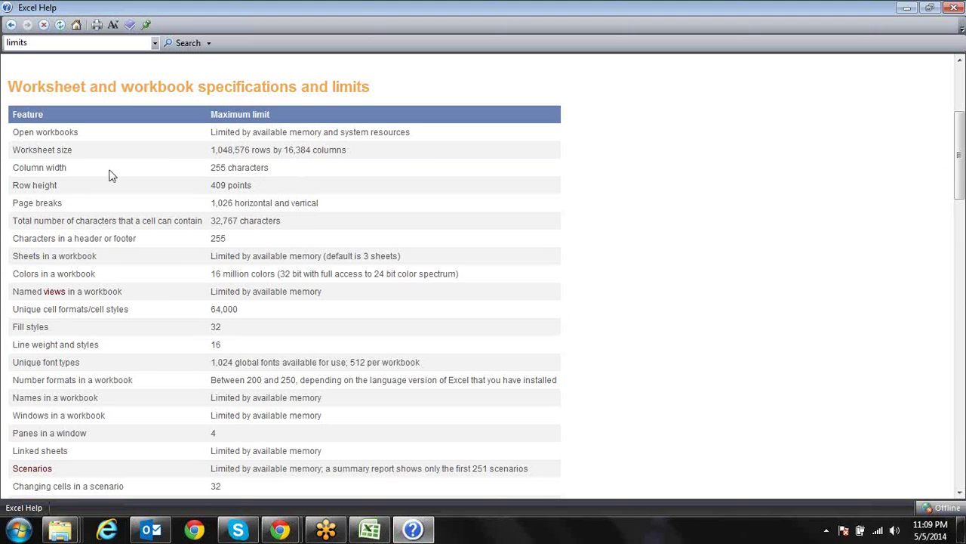
pyautogui.tripleClick(47, 151)
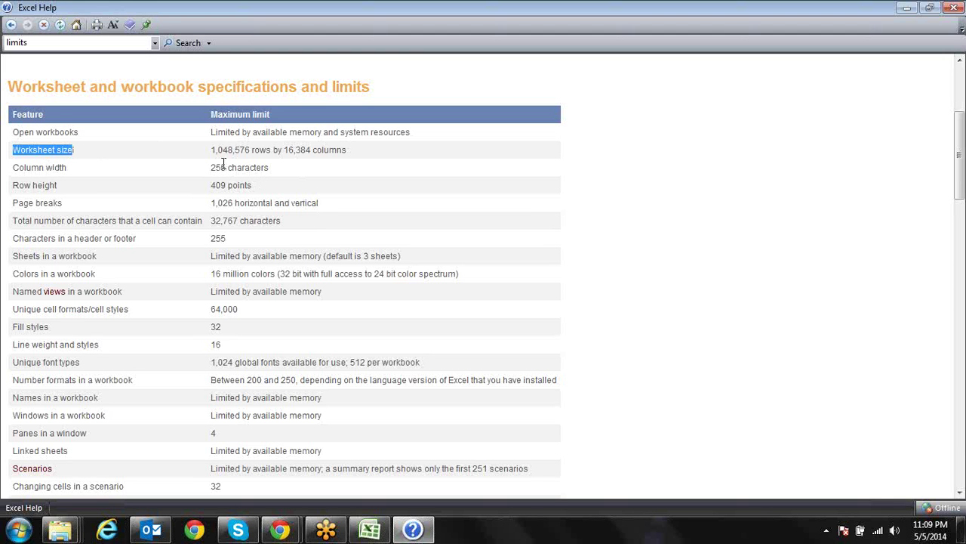
pyautogui.moveTo(212, 151); pyautogui.dragTo(250, 151)
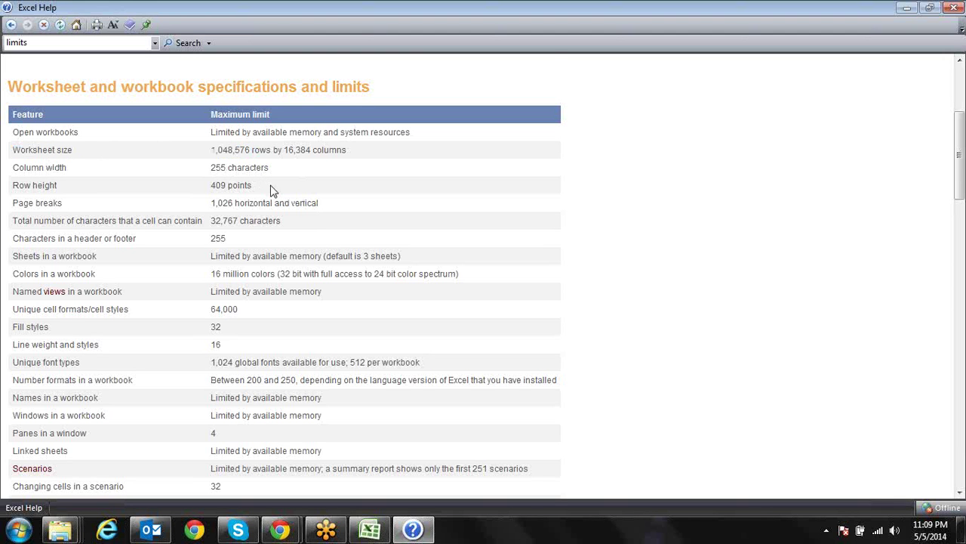
pyautogui.scroll(-3, 273, 190)
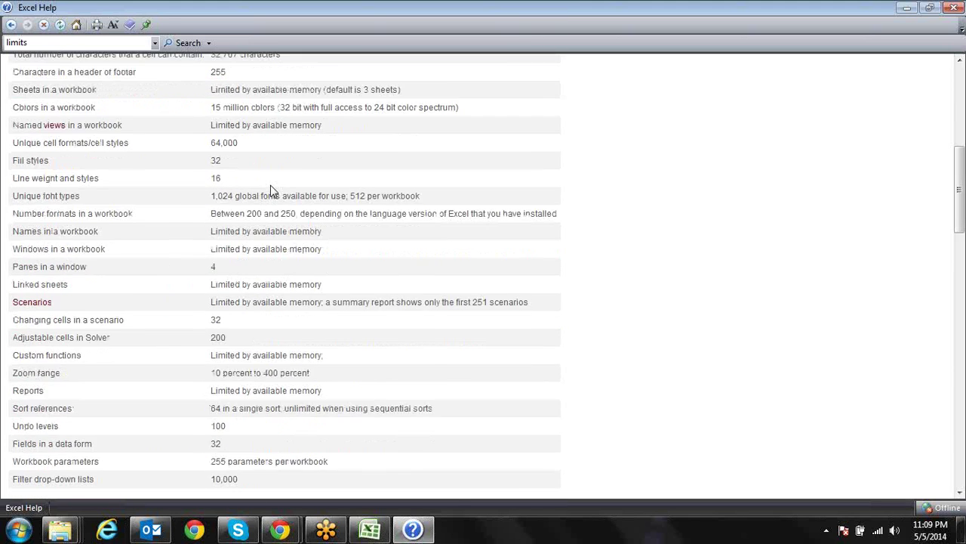
pyautogui.scroll(-2, 274, 191)
pyautogui.scroll(-3, 274, 190)
pyautogui.scroll(-4, 273, 191)
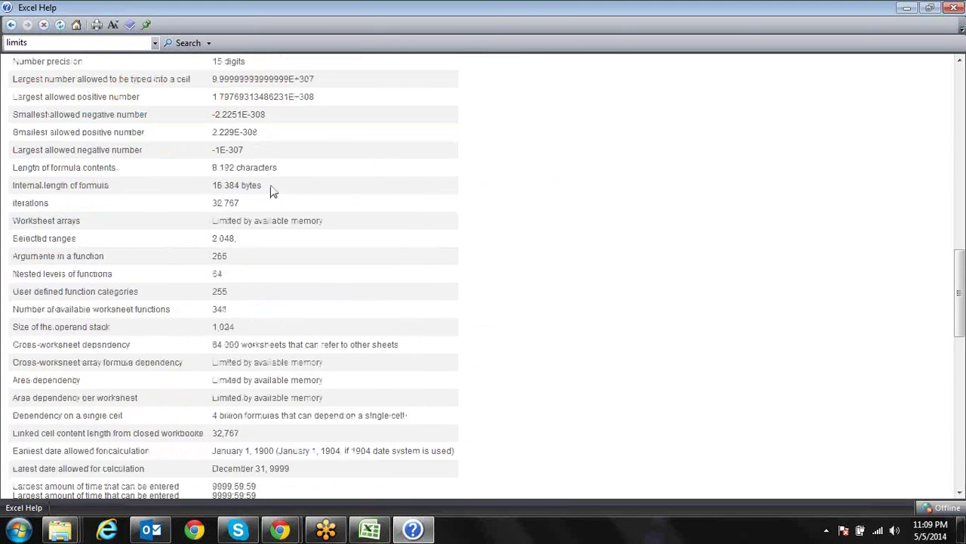
pyautogui.scroll(-3, 274, 190)
pyautogui.scroll(-5, 273, 190)
pyautogui.scroll(-1, 273, 191)
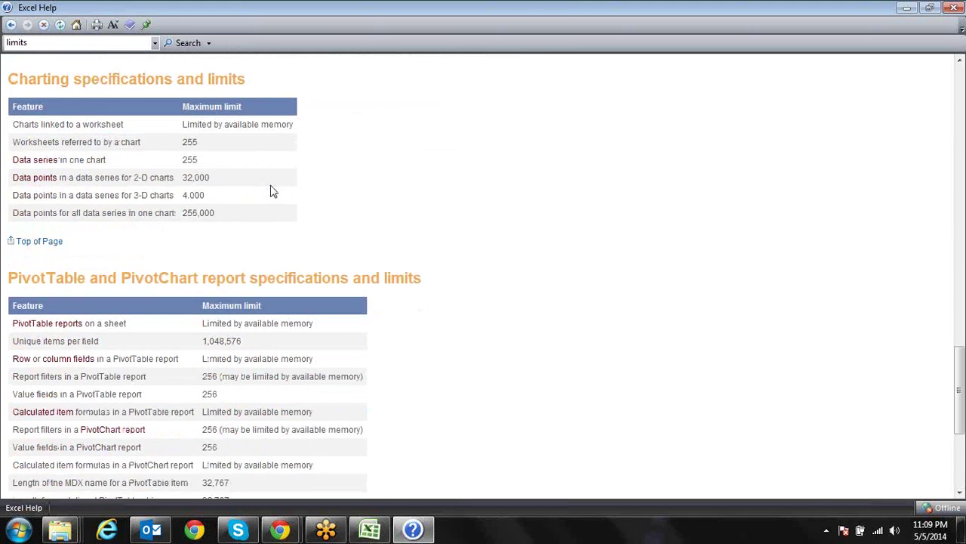
pyautogui.scroll(-3, 273, 191)
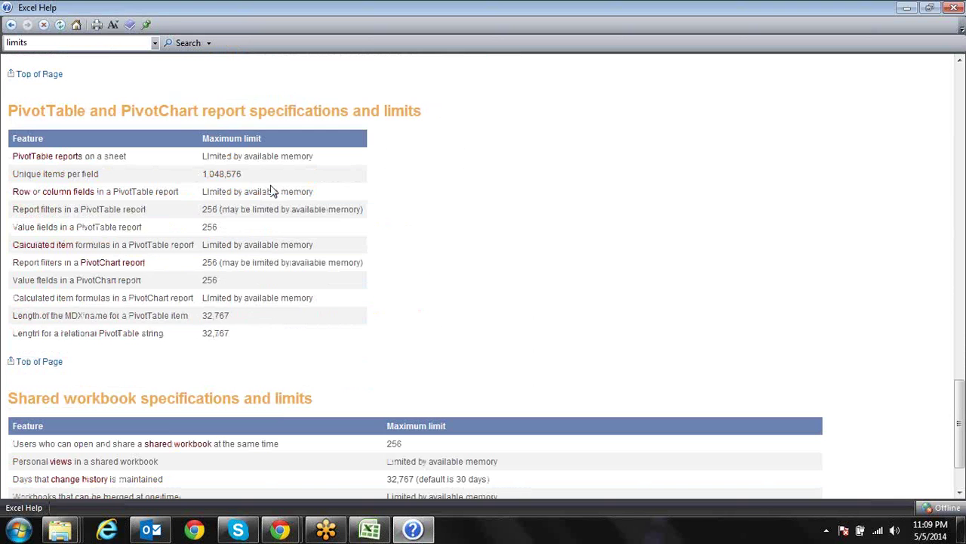
pyautogui.scroll(-2, 273, 191)
pyautogui.scroll(-1, 273, 191)
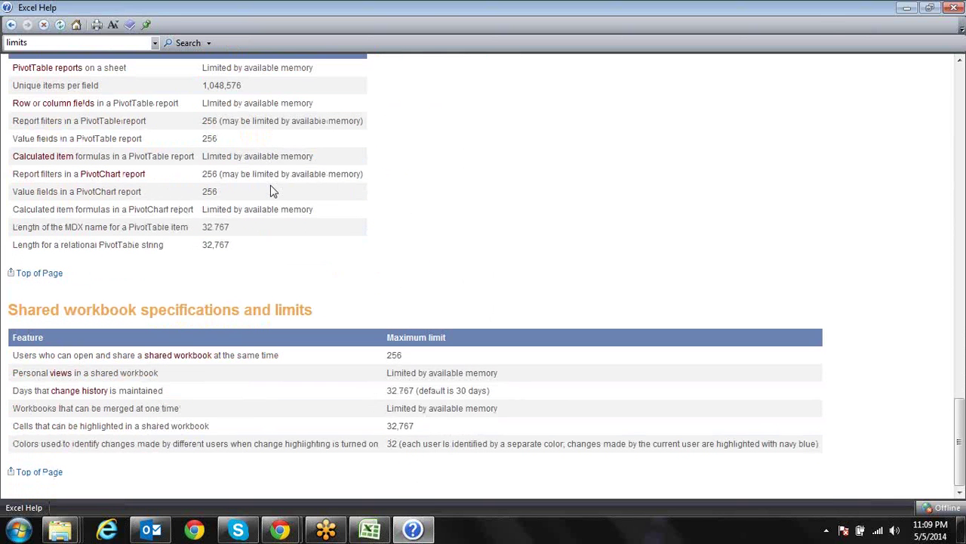
# Step: Close Excel Help, then minimize Excel, the Skype chat and the browser
pyautogui.click(950, 8)
pyautogui.click(831, 89)
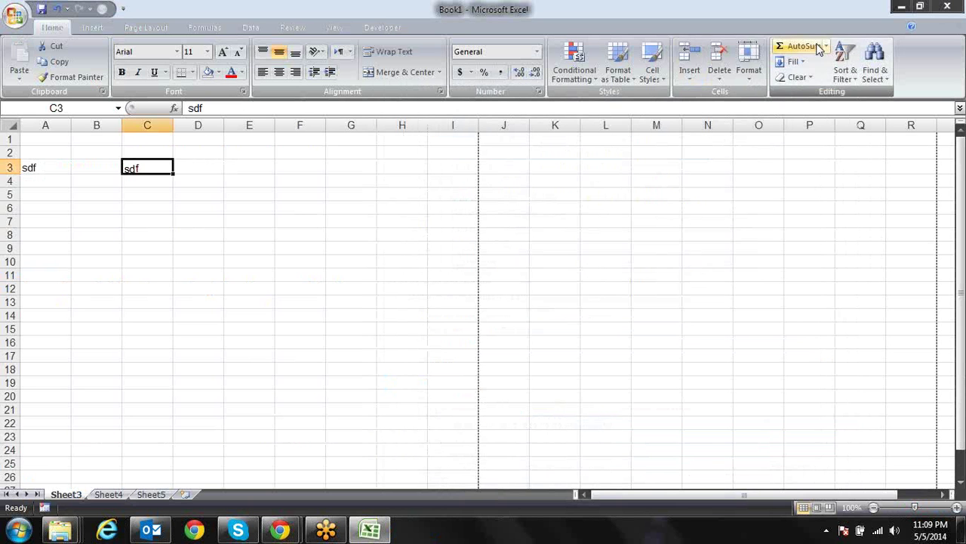
pyautogui.click(901, 9)
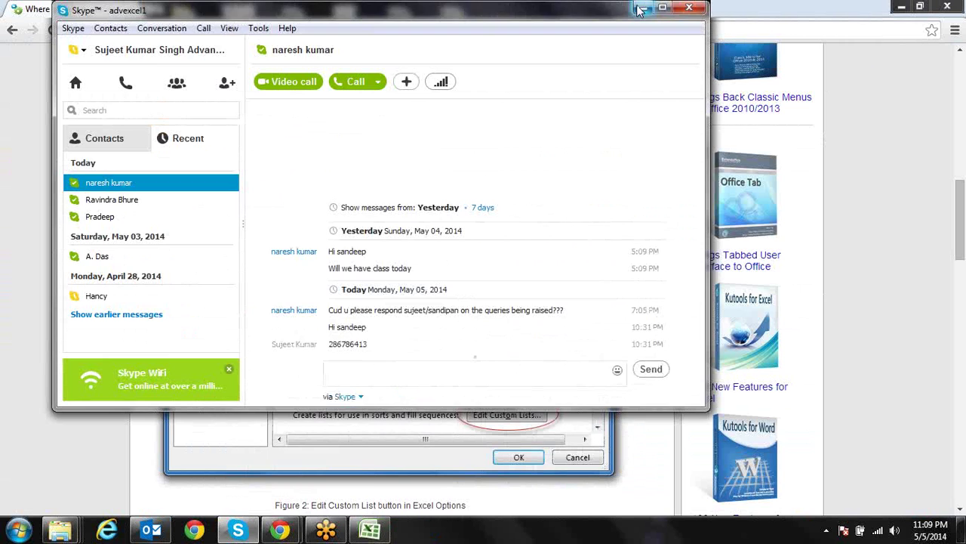
pyautogui.click(641, 7)
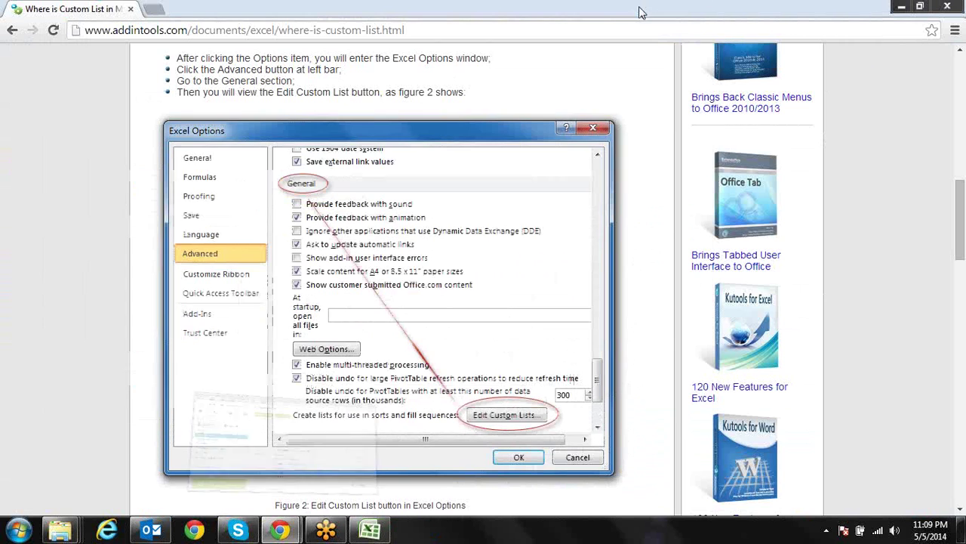
pyautogui.click(902, 8)
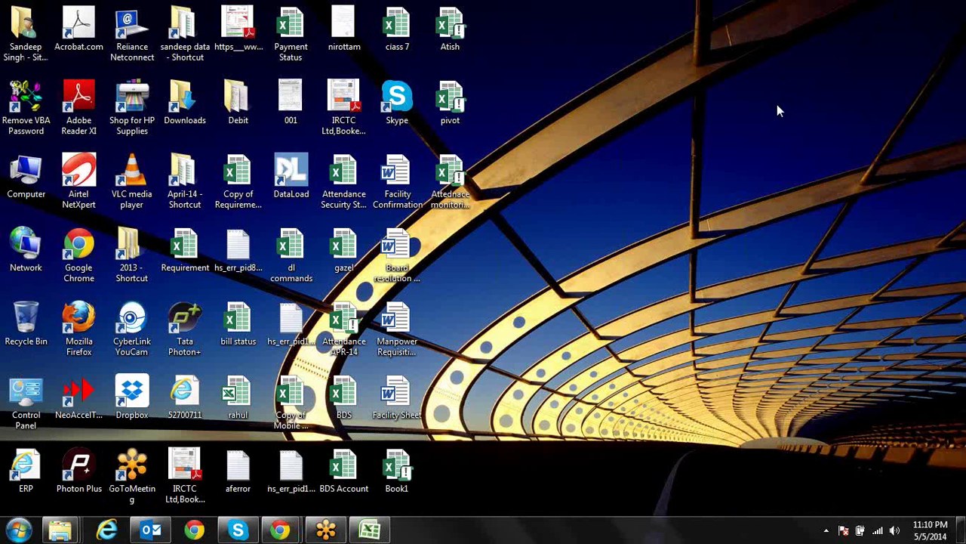
# Step: Search Windows Help for 'keyboard shortcut' and open the Keyboard shortcuts article maximized
pyautogui.press('F1')
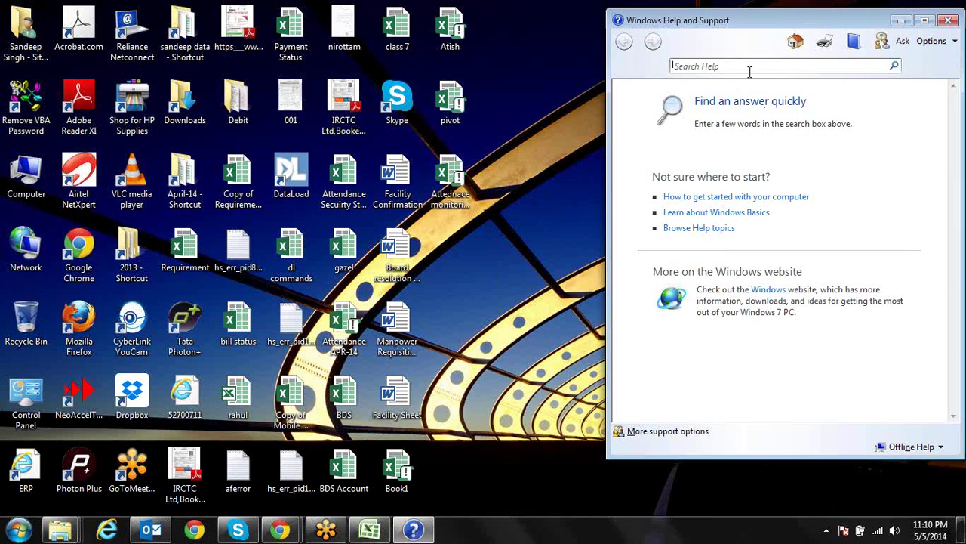
pyautogui.write('keayboard s')
pyautogui.write('hor')
pyautogui.write('tcu')
pyautogui.press('Return')
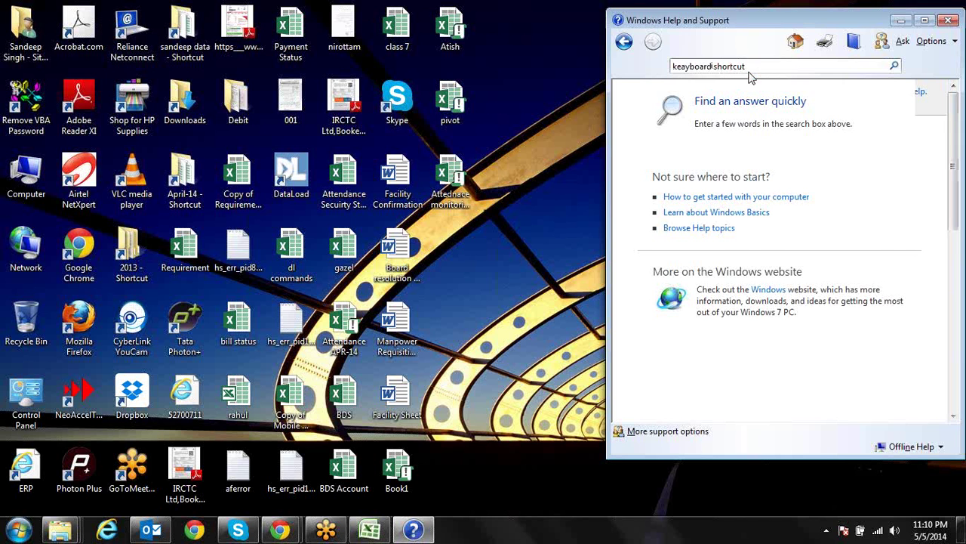
pyautogui.click(698, 162)
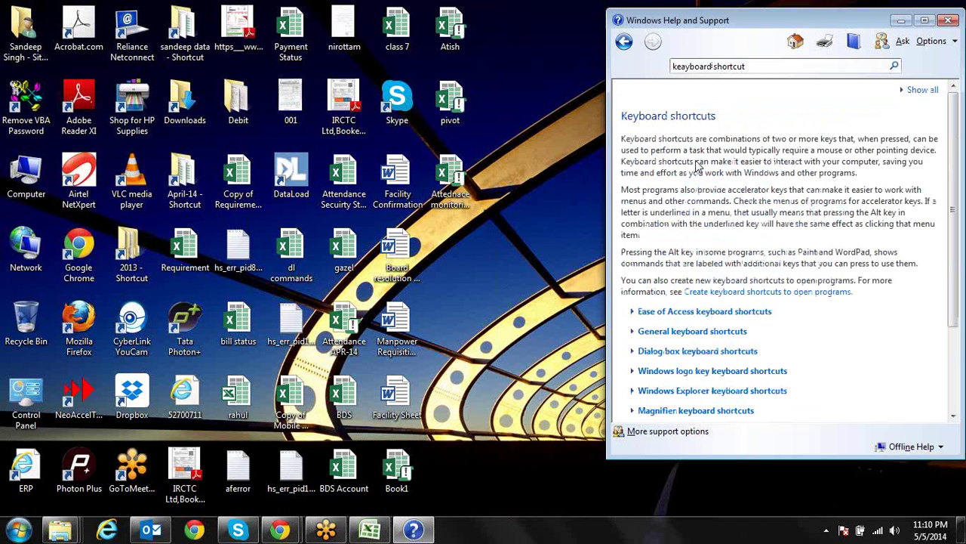
pyautogui.click(922, 18)
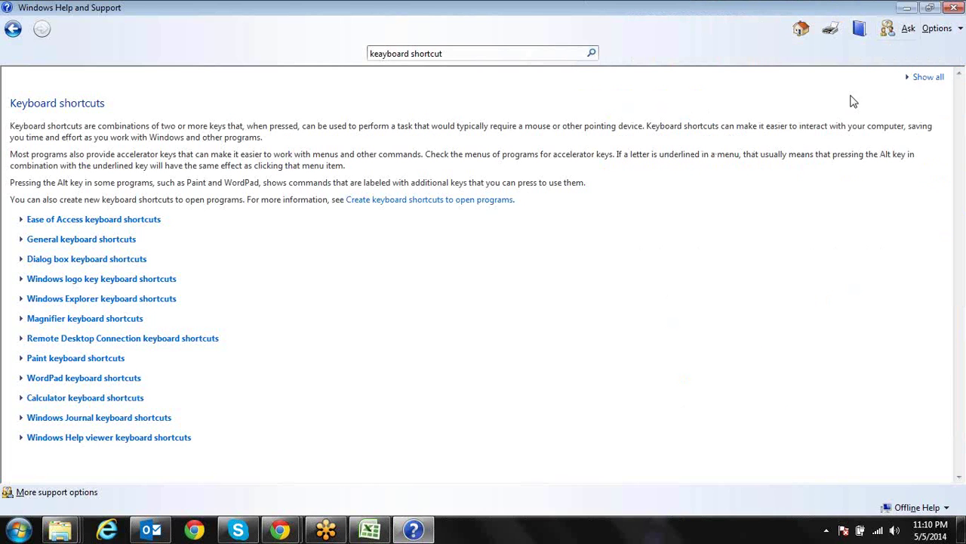
# Step: Expand the Ease of Access and General keyboard shortcuts sections
pyautogui.click(110, 220)
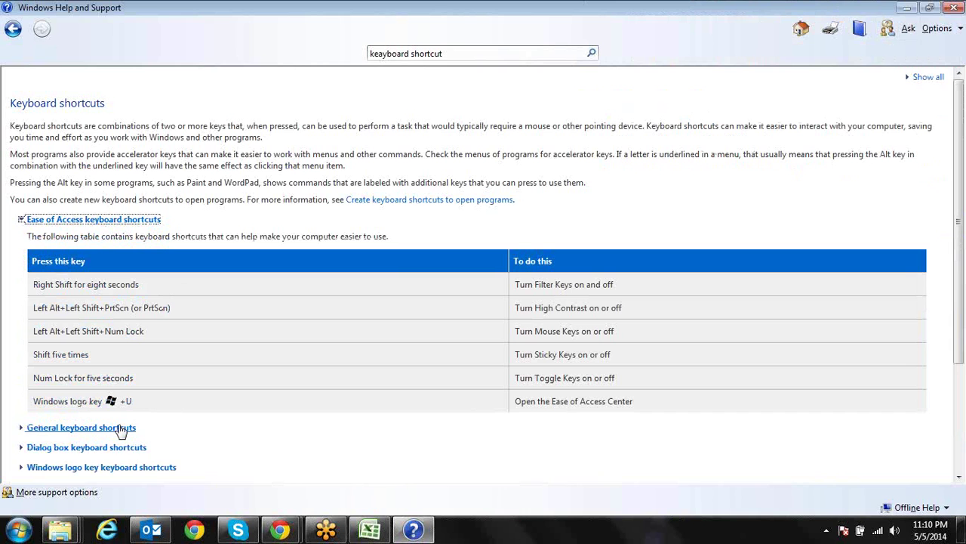
pyautogui.click(128, 425)
pyautogui.scroll(-2, 213, 378)
pyautogui.scroll(-2, 213, 379)
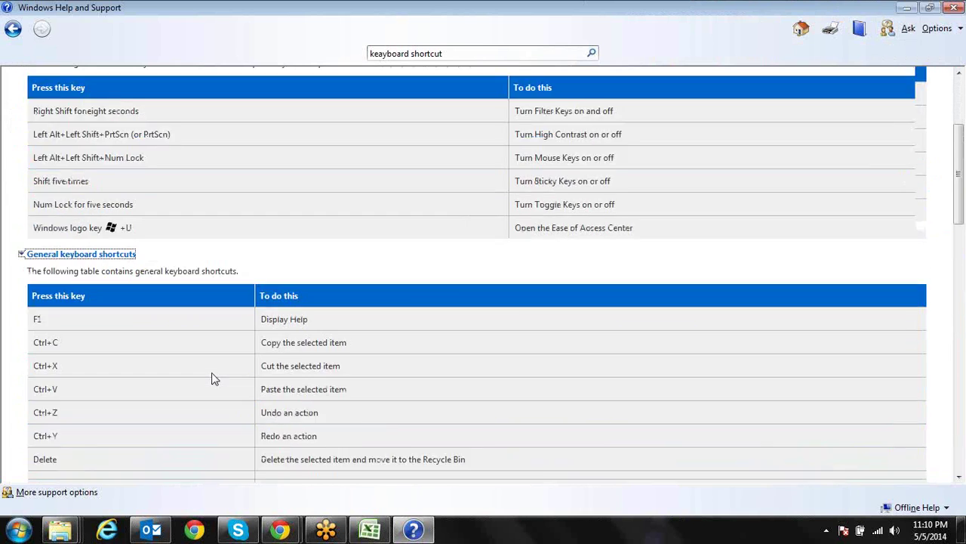
pyautogui.scroll(-1, 213, 378)
pyautogui.scroll(-1, 213, 378)
pyautogui.scroll(-2, 211, 378)
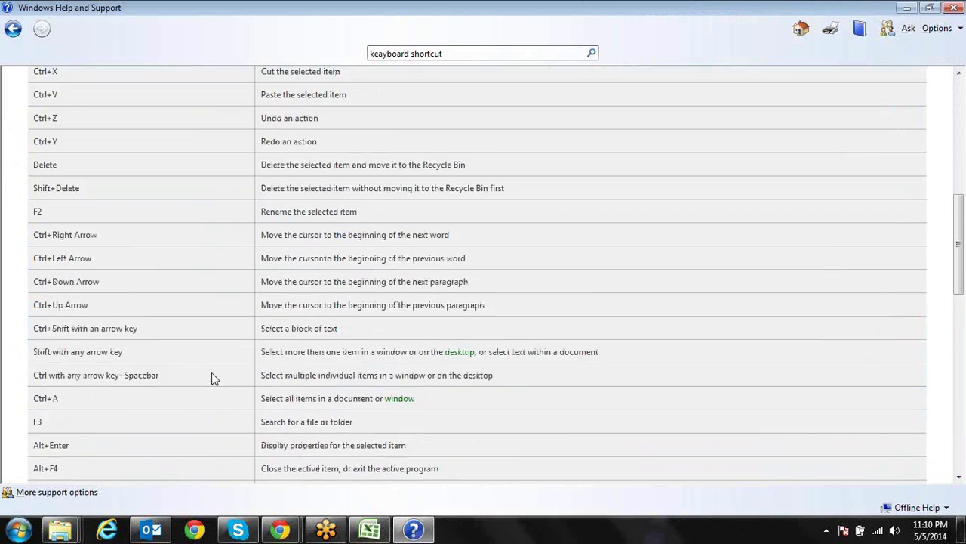
pyautogui.scroll(-1, 212, 378)
pyautogui.scroll(-3, 212, 377)
pyautogui.scroll(-1, 211, 378)
pyautogui.scroll(-2, 213, 378)
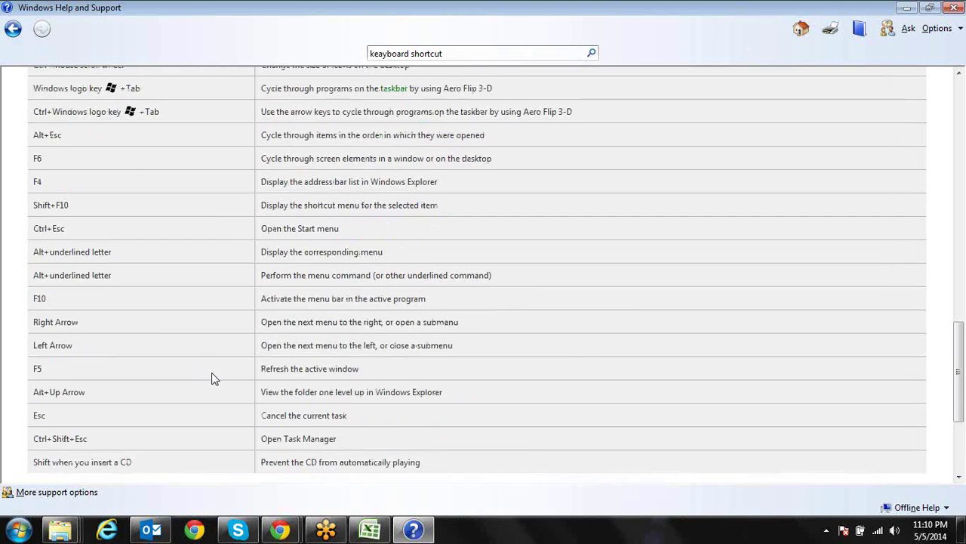
pyautogui.scroll(-3, 213, 378)
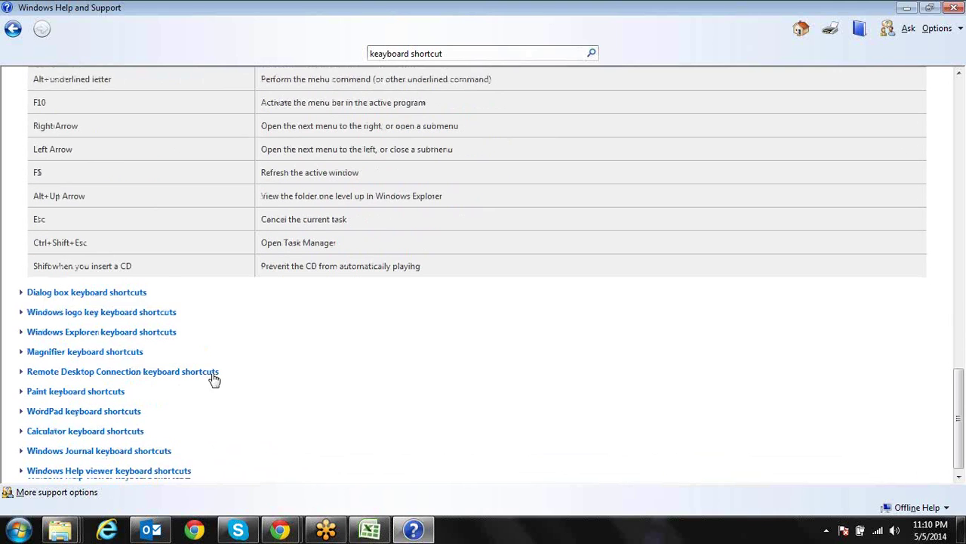
# Step: Expand the Dialog box and Windows logo key shortcut tables
pyautogui.click(125, 293)
pyautogui.scroll(-1, 165, 295)
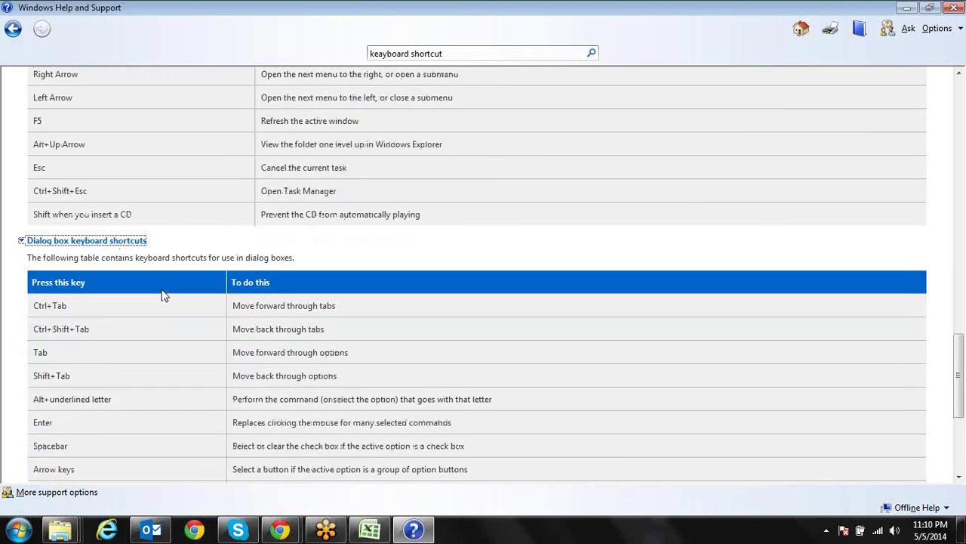
pyautogui.scroll(-3, 165, 295)
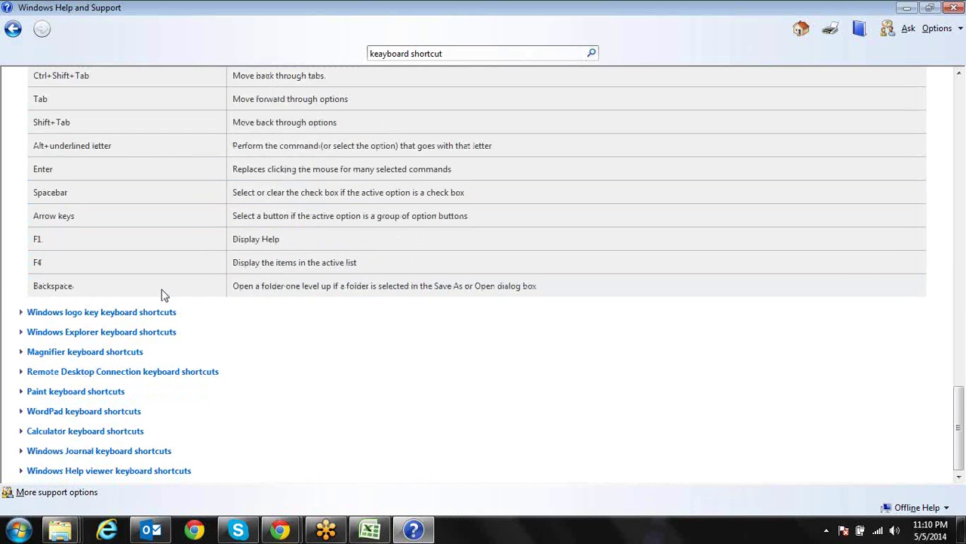
pyautogui.click(160, 313)
pyautogui.scroll(-3, 160, 316)
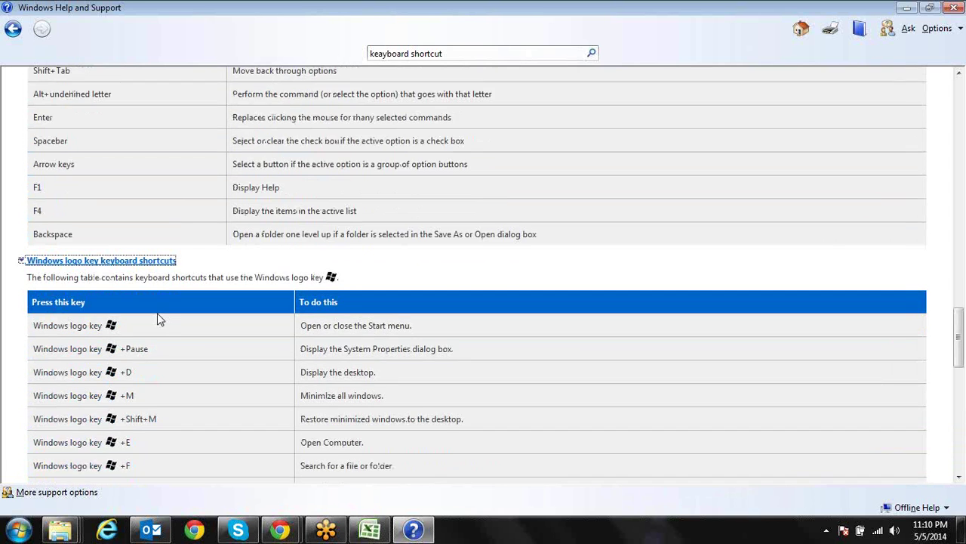
pyautogui.scroll(-1, 158, 318)
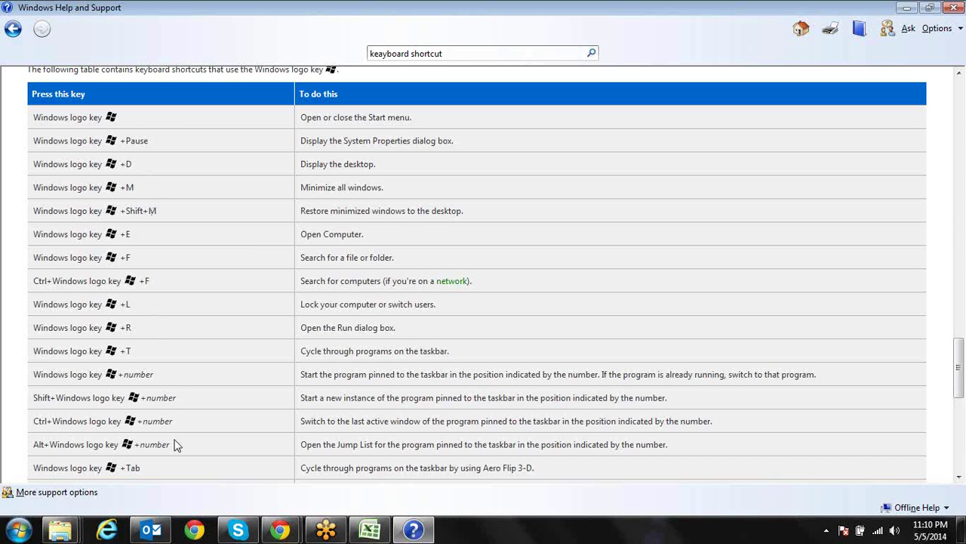
pyautogui.scroll(-1, 173, 444)
pyautogui.scroll(-3, 173, 445)
pyautogui.scroll(-5, 174, 444)
pyautogui.scroll(-1, 173, 445)
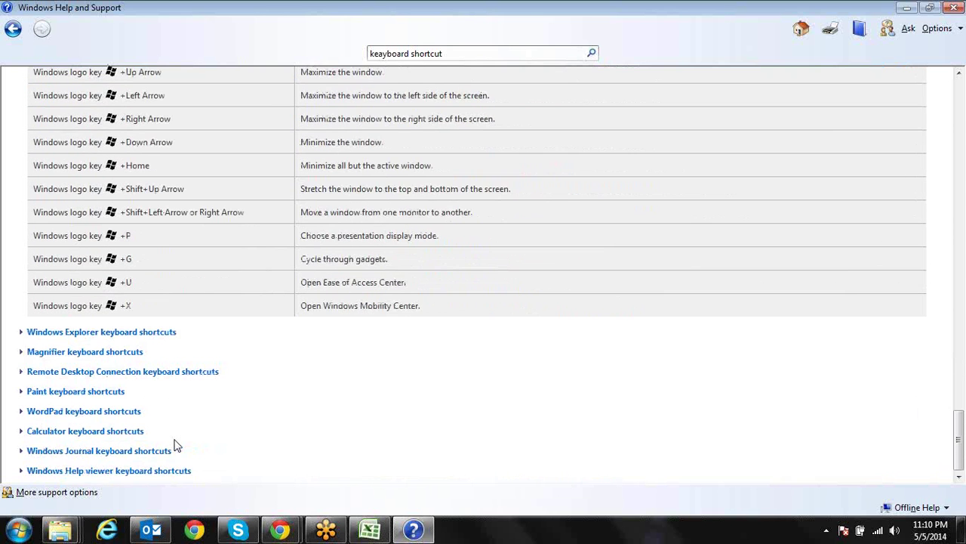
pyautogui.scroll(1, 174, 445)
pyautogui.scroll(5, 174, 445)
pyautogui.scroll(5, 174, 445)
pyautogui.scroll(4, 174, 444)
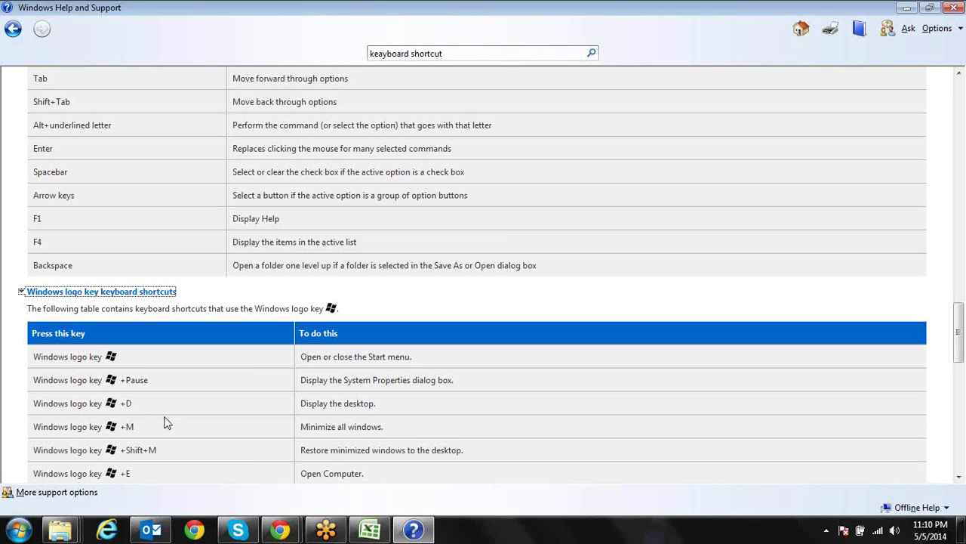
# Step: Try Win+M and Win+Shift+M to minimize and restore windows, returning to Help with Alt+Tab
pyautogui.press('super+m')
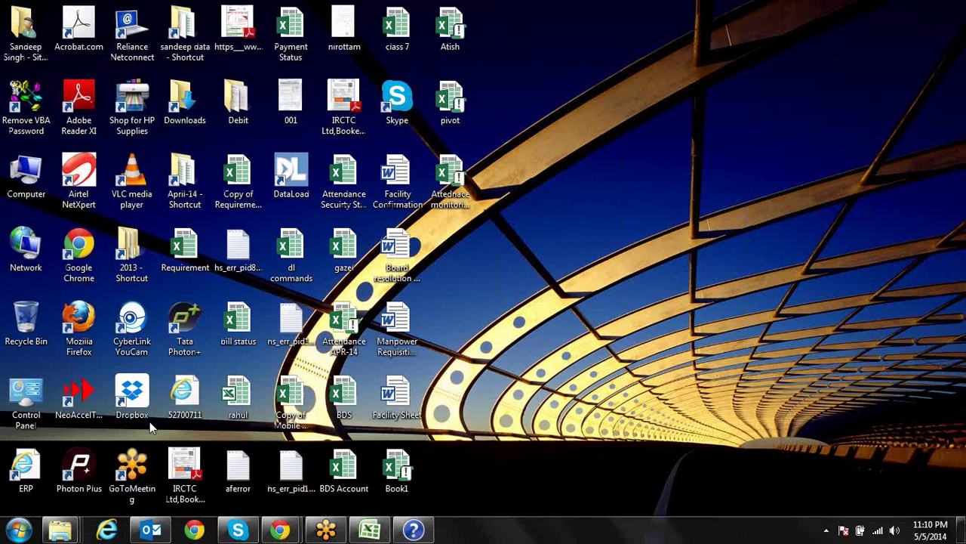
pyautogui.press('super+shift+m')
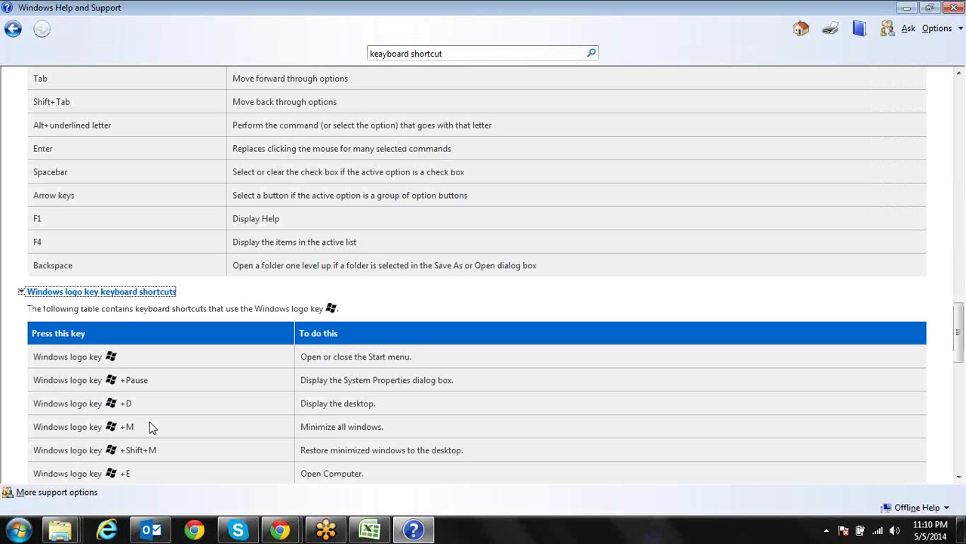
pyautogui.scroll(-1, 150, 427)
pyautogui.scroll(-1, 149, 421)
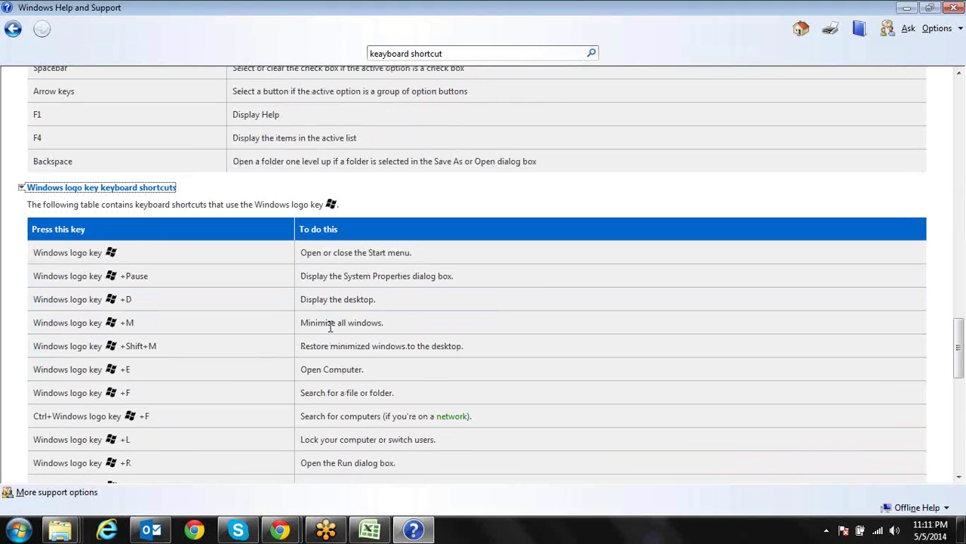
pyautogui.press('super+m')
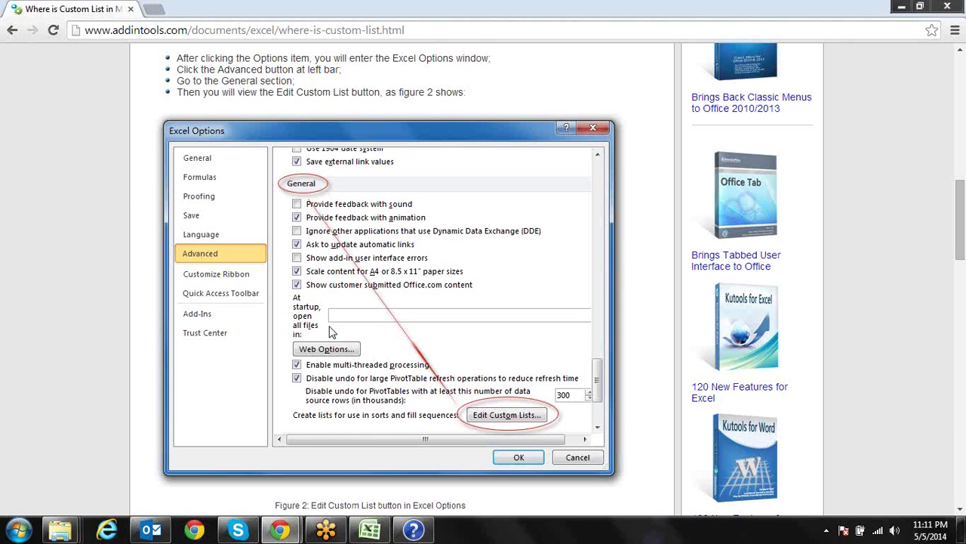
pyautogui.hotkey('alt', 'Tab')
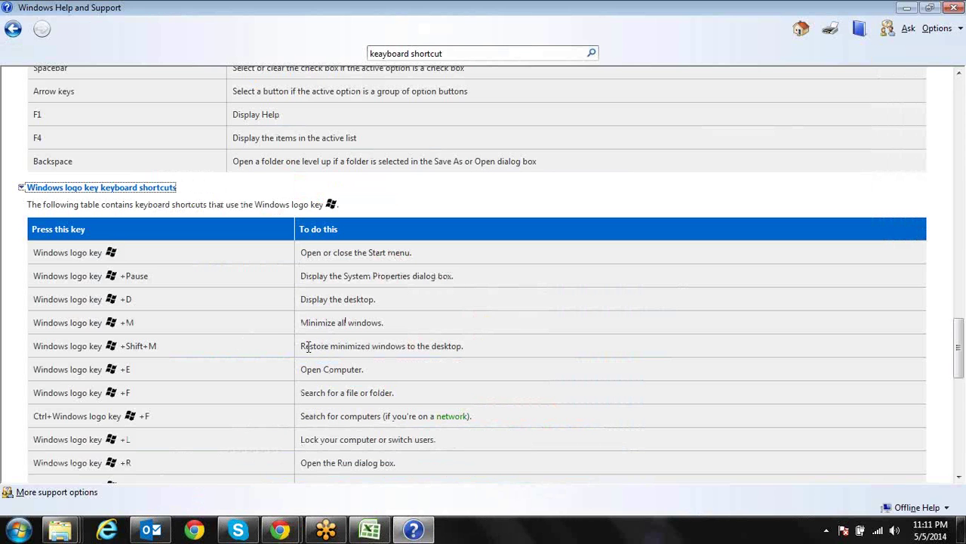
# Step: Mark 'Restore minimized' in the table, repeat Win+M/Win+Shift+M, then open Computer with Win+E
pyautogui.moveTo(302, 345); pyautogui.dragTo(361, 354)
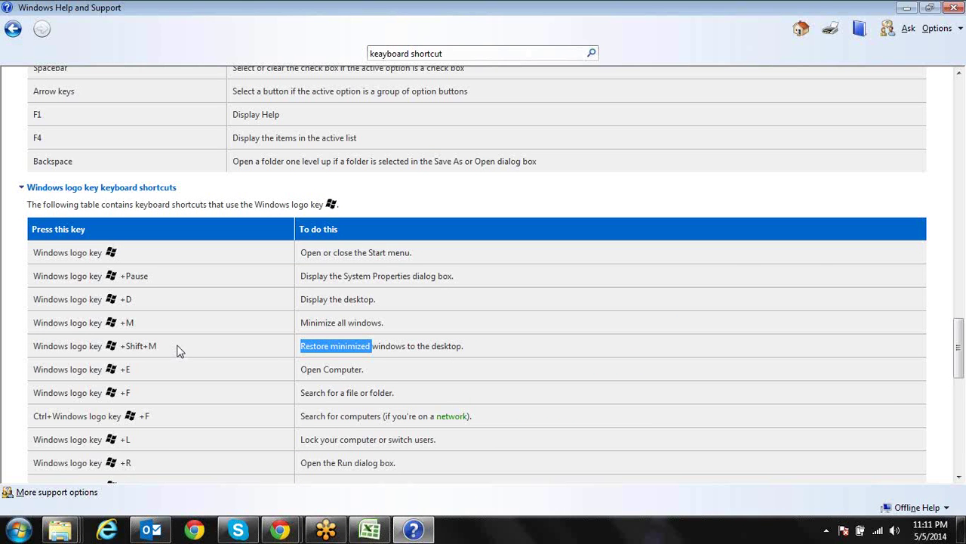
pyautogui.press('super+m')
pyautogui.press('super+shift+m')
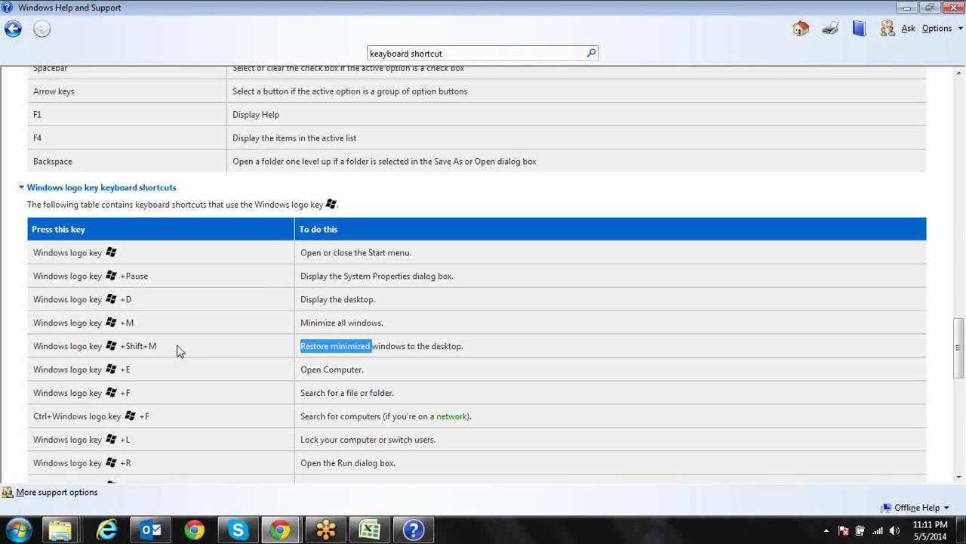
pyautogui.press('super+e')
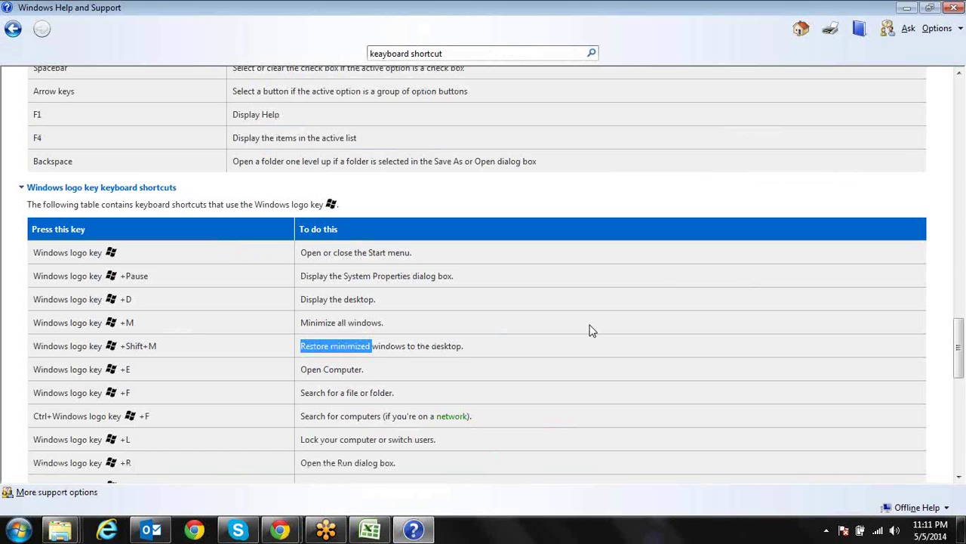
# Step: Open a file search window with Win+F and close the empty Search Results
pyautogui.press('super+f')
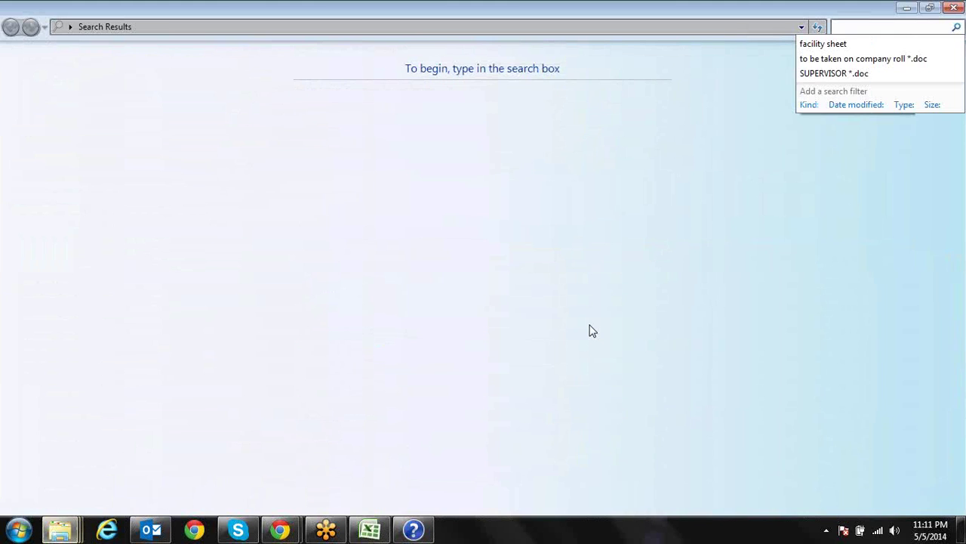
pyautogui.click(785, 160)
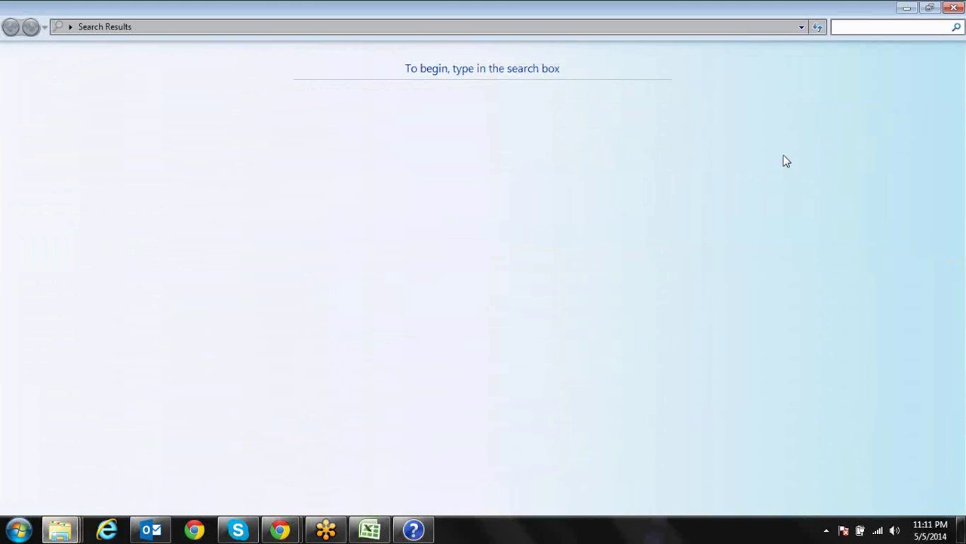
pyautogui.click(954, 8)
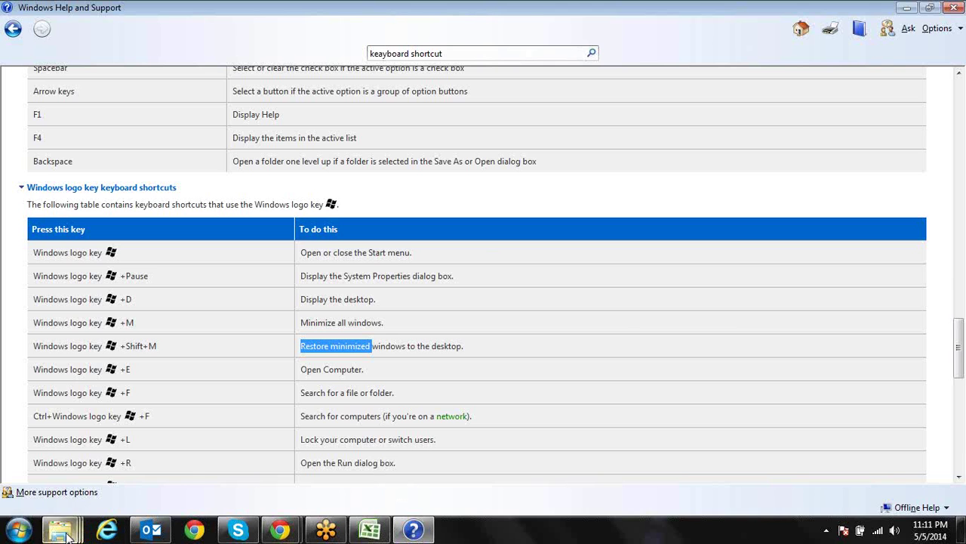
# Step: Bring the April-14 folder window forward and select the formula and jagdamba files
pyautogui.moveTo(68, 534)
pyautogui.click(289, 451)
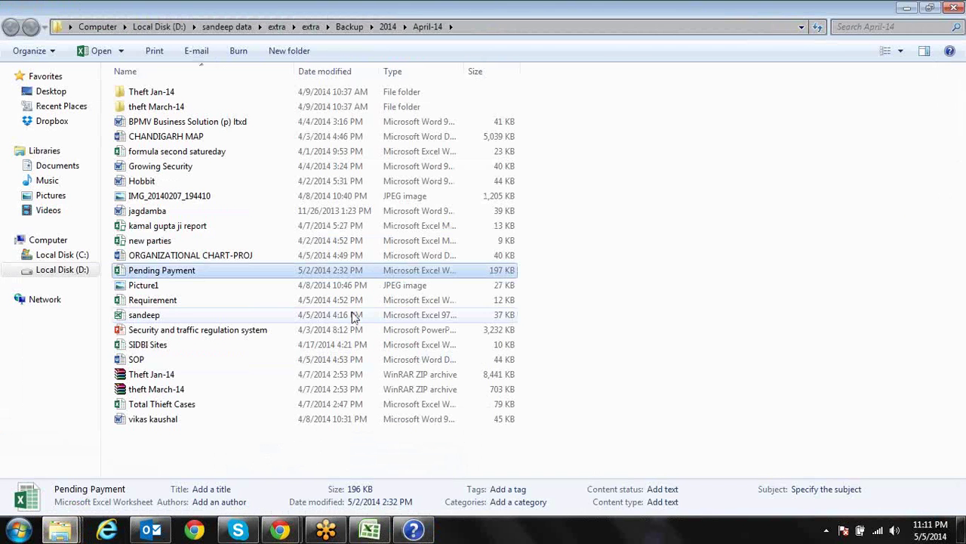
pyautogui.click(279, 151)
pyautogui.click(294, 211)
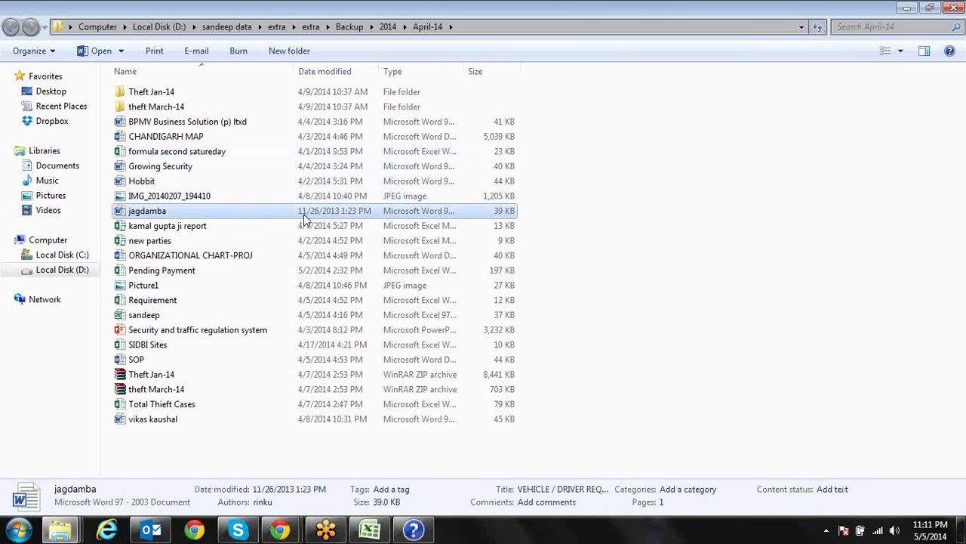
# Step: Keep the April-14 folder in Details view and sort its files by Type
pyautogui.click(335, 287)
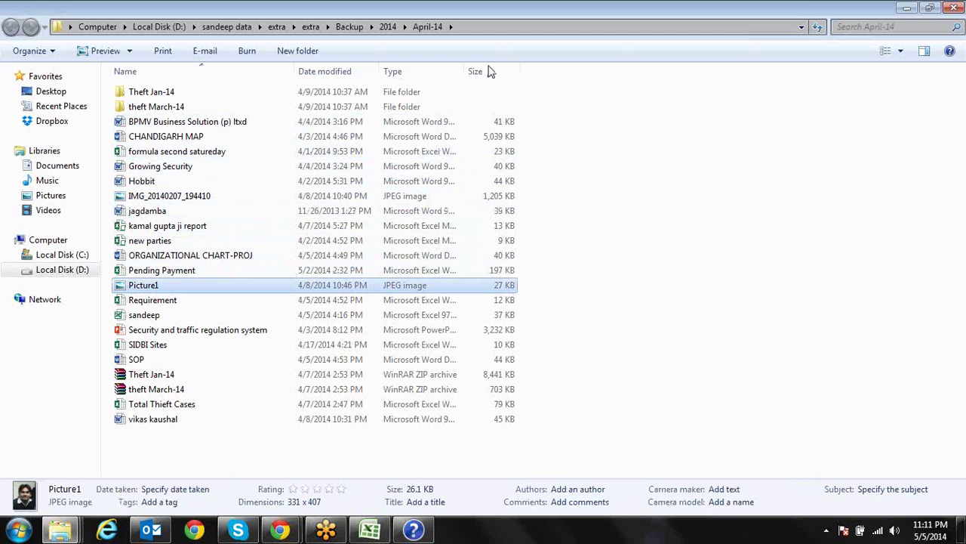
pyautogui.click(901, 51)
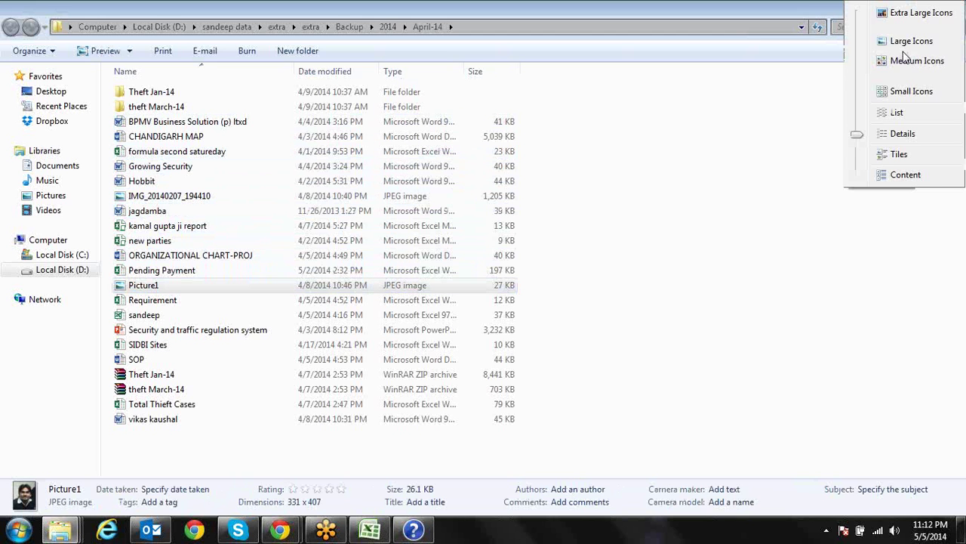
pyautogui.click(898, 133)
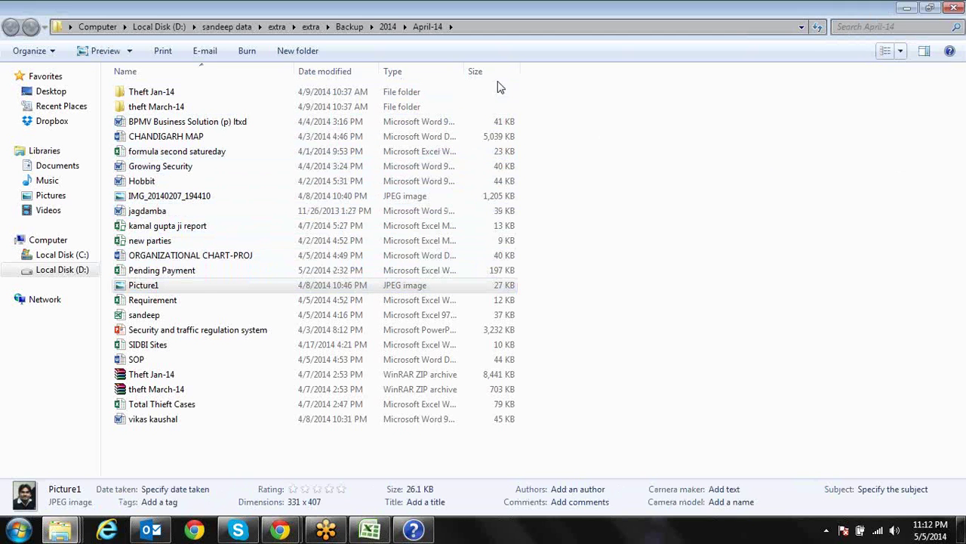
pyautogui.click(416, 75)
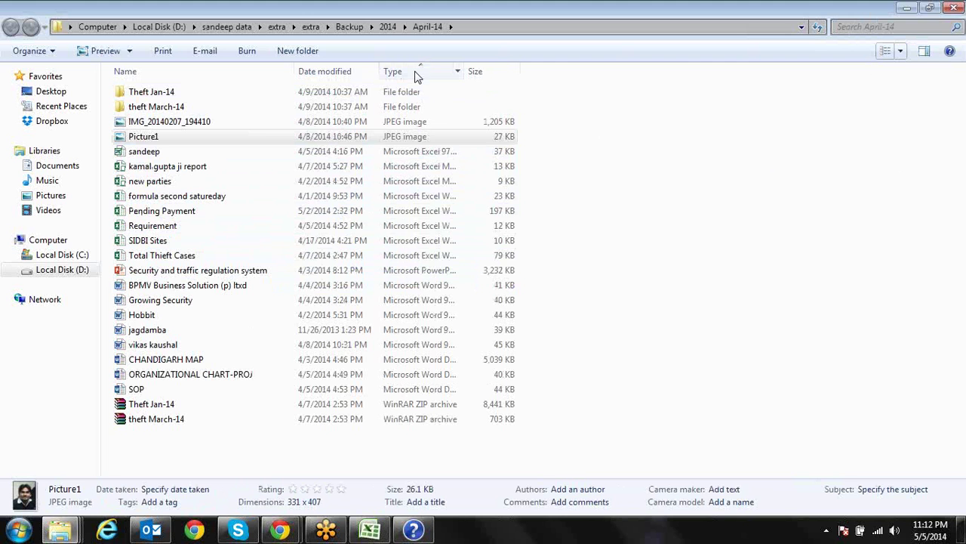
# Step: Select several workbooks, images and documents in turn, then go up to Local Disk (D:)
pyautogui.click(241, 151)
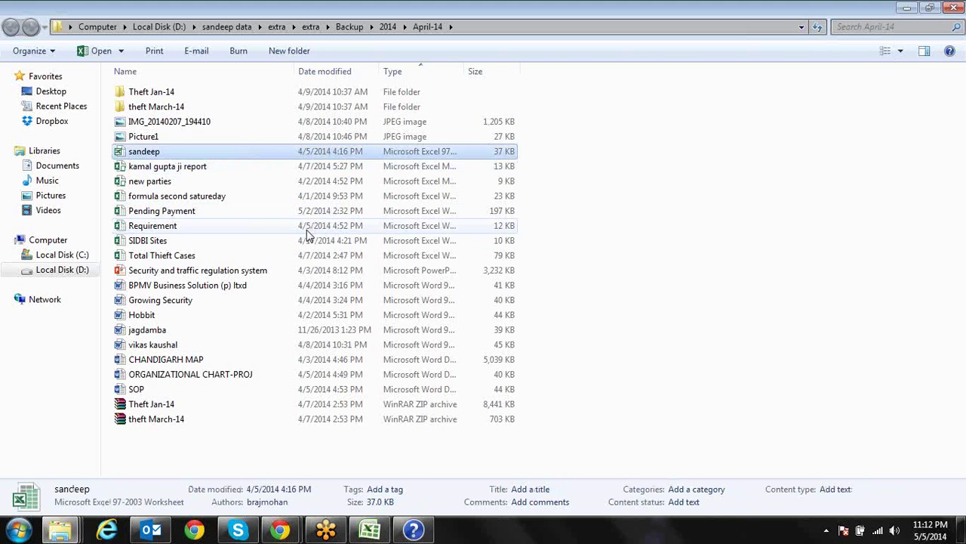
pyautogui.click(310, 226)
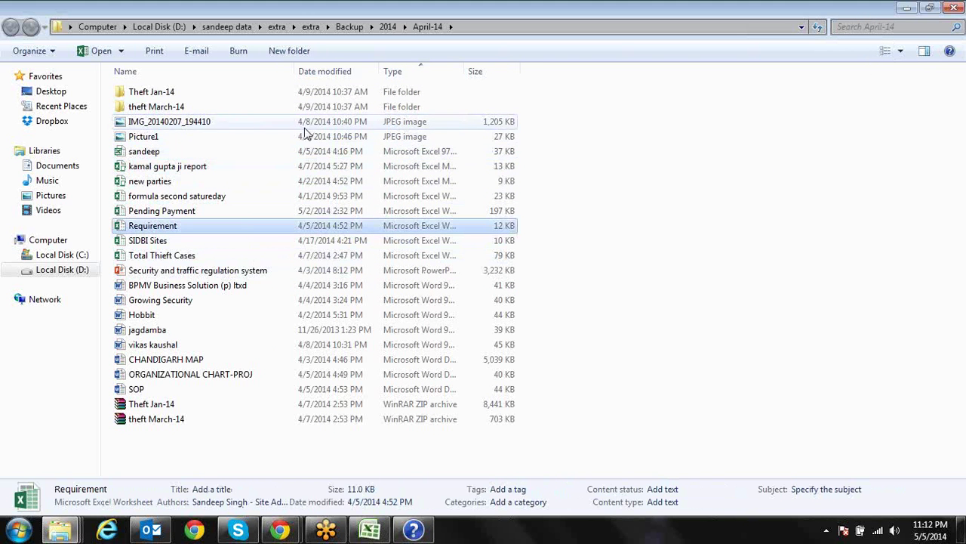
pyautogui.click(305, 126)
pyautogui.click(305, 136)
pyautogui.click(311, 168)
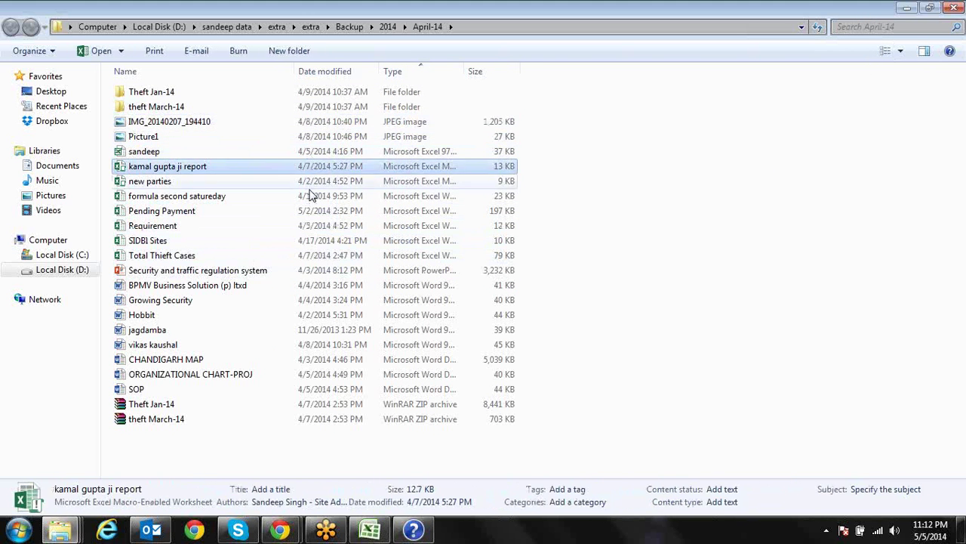
pyautogui.click(311, 196)
pyautogui.click(308, 244)
pyautogui.click(302, 272)
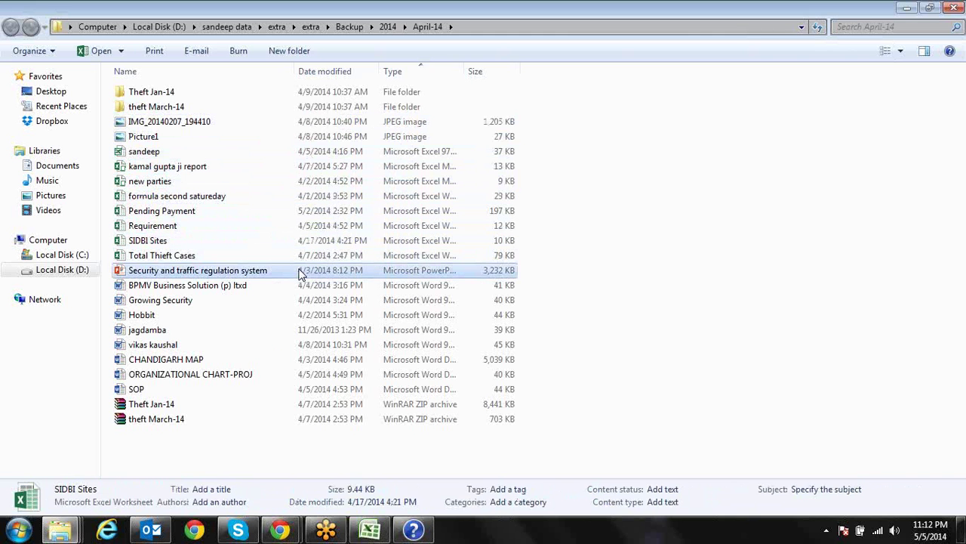
pyautogui.click(293, 286)
pyautogui.click(293, 314)
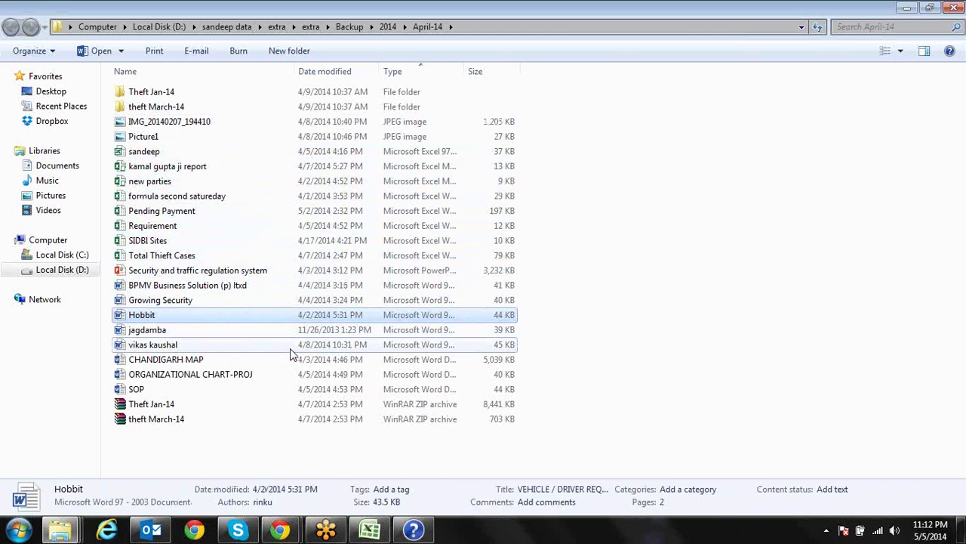
pyautogui.click(333, 346)
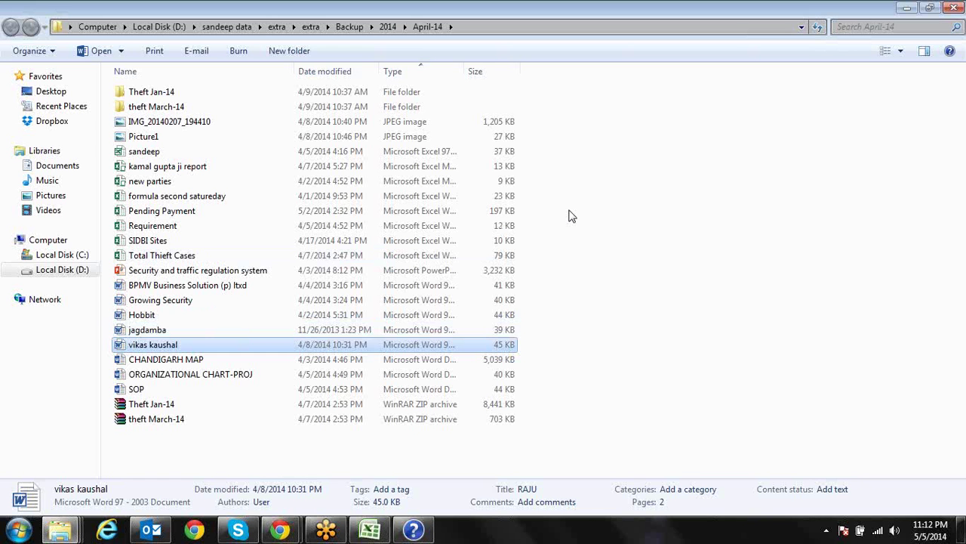
pyautogui.click(171, 29)
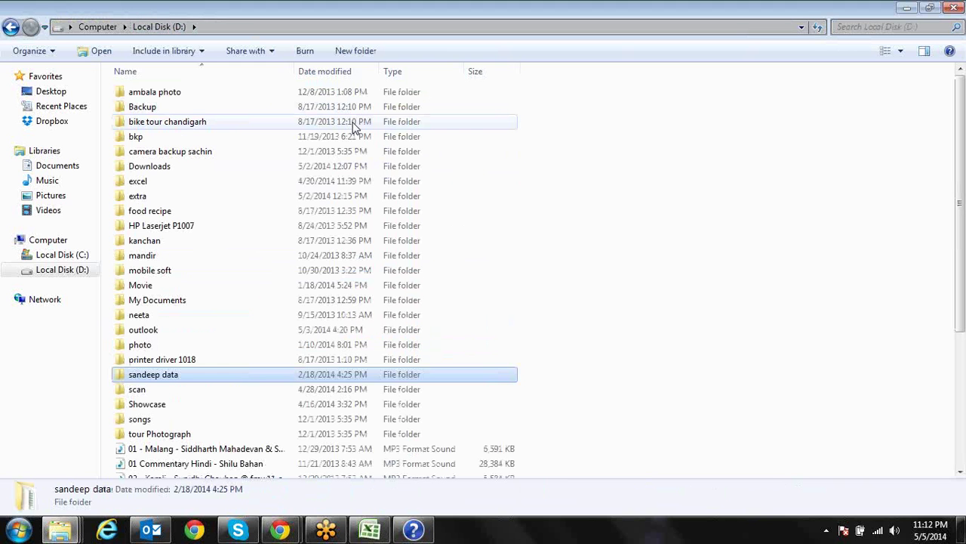
# Step: Search Local Disk (D:) for *.ppt and then *.doc files, then go to the Desktop folder
pyautogui.click(863, 28)
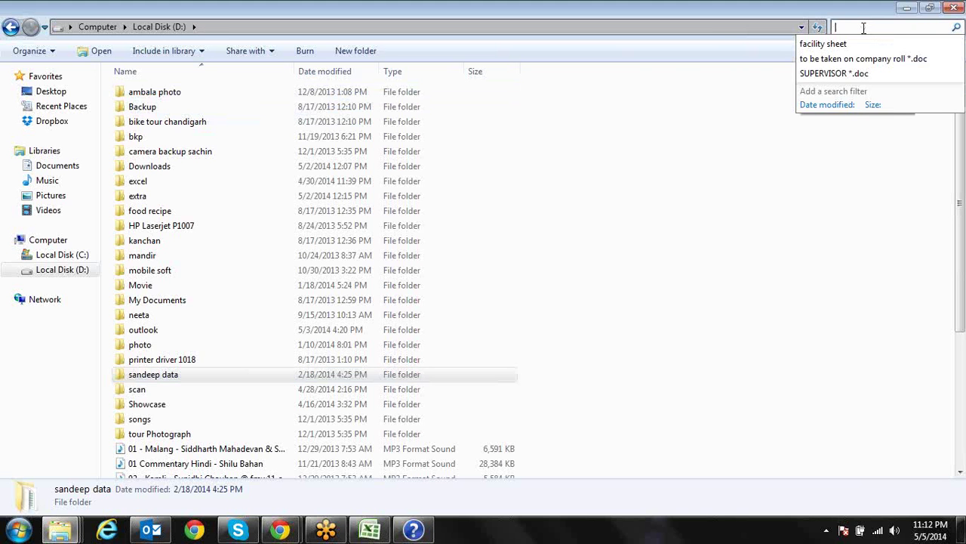
pyautogui.write('*.pp')
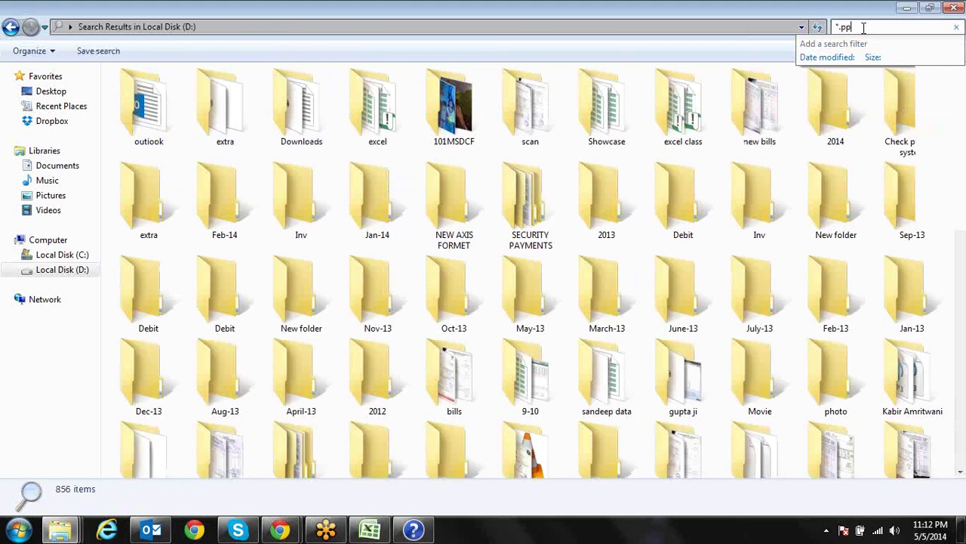
pyautogui.write('t')
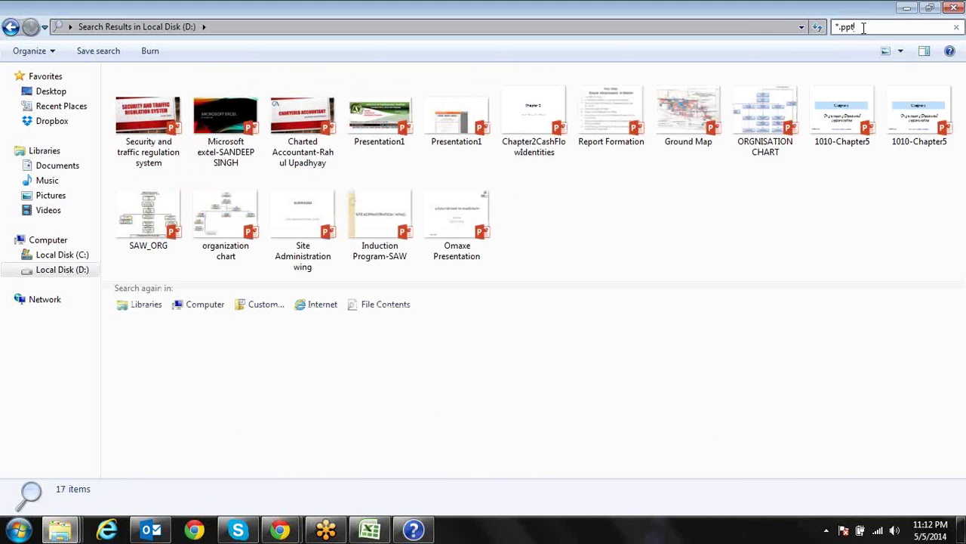
pyautogui.press('BackSpace')
pyautogui.press('BackSpace')
pyautogui.press('BackSpace')
pyautogui.write('.')
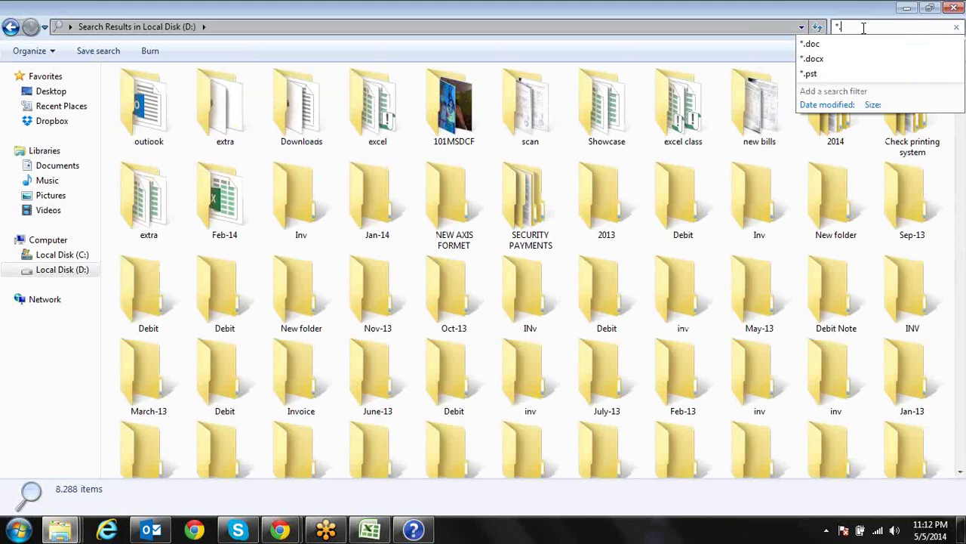
pyautogui.write('doc')
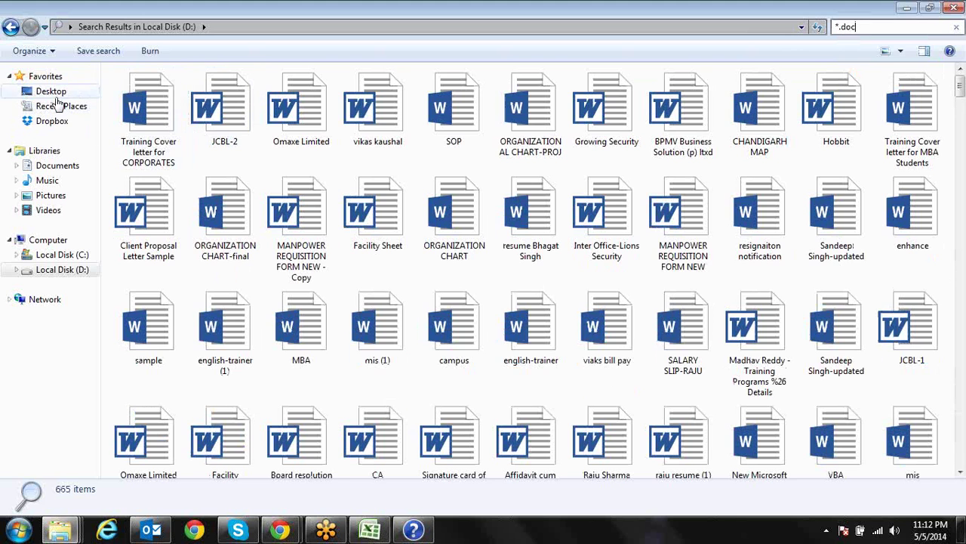
pyautogui.click(54, 91)
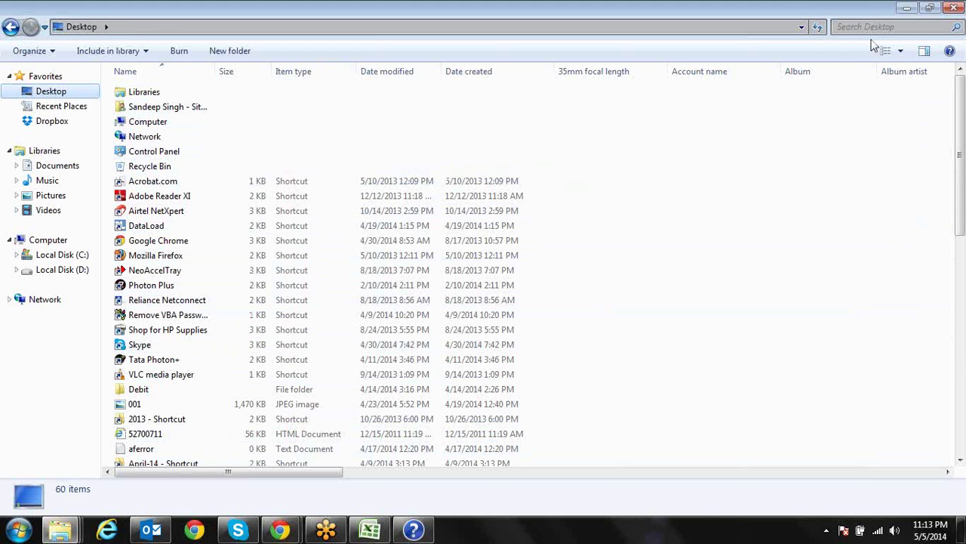
pyautogui.click(898, 27)
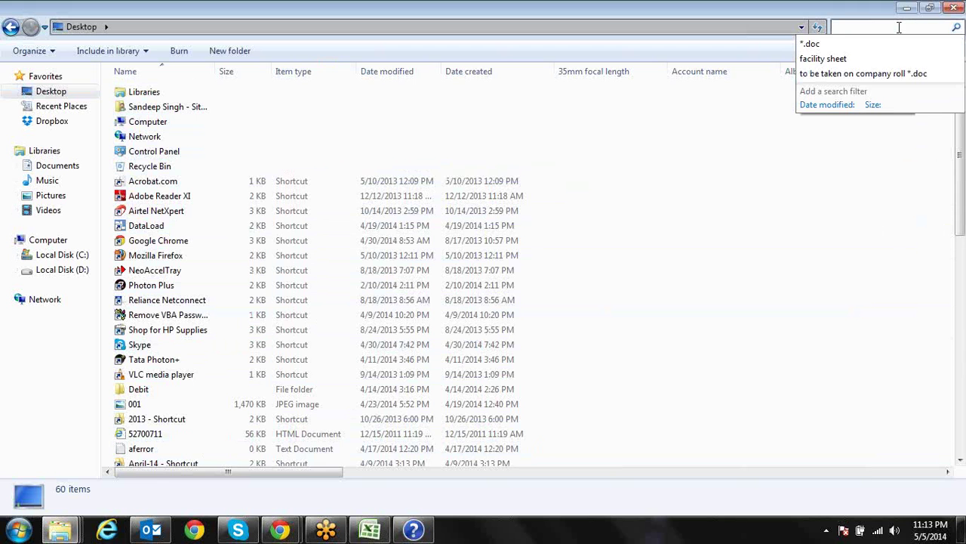
pyautogui.write('*.')
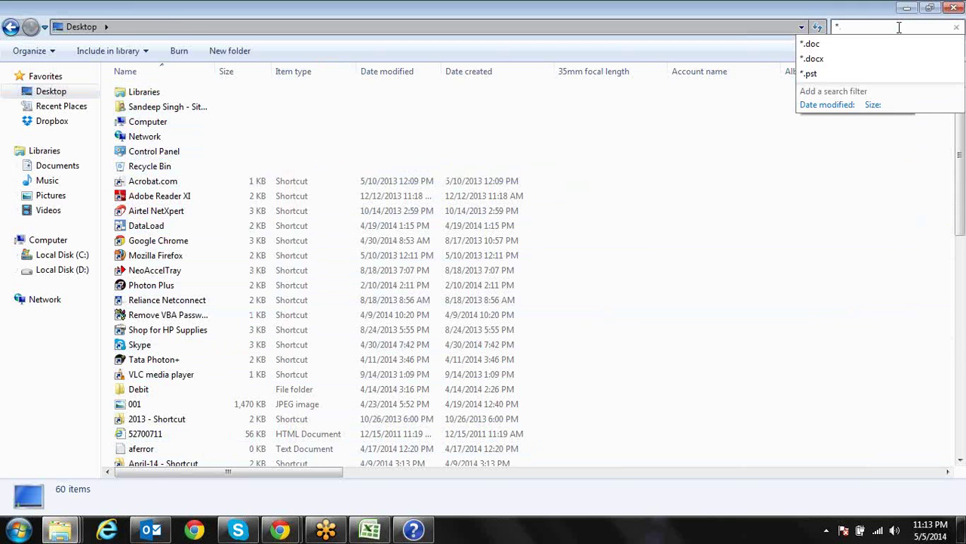
pyautogui.write('doc')
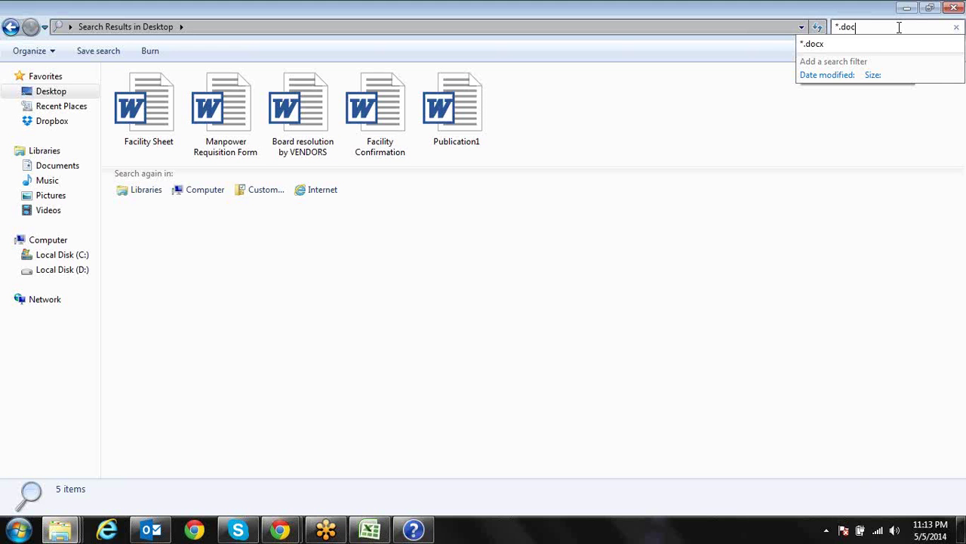
pyautogui.press('BackSpace')
pyautogui.press('BackSpace')
pyautogui.press('BackSpace')
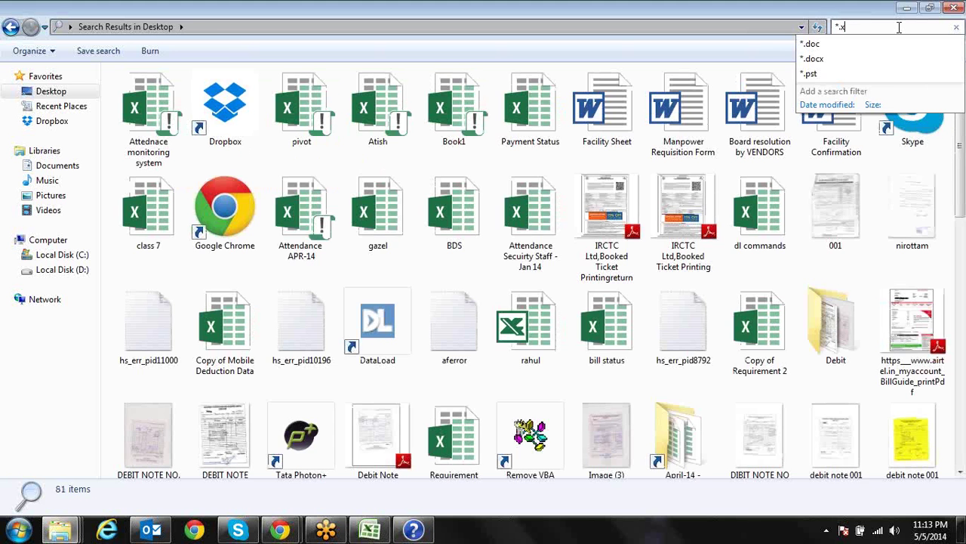
pyautogui.write('xls')
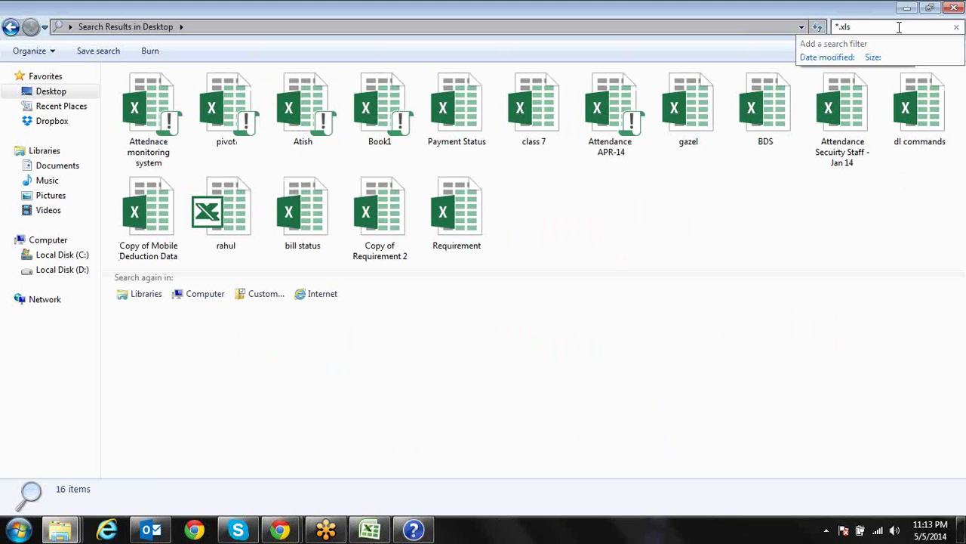
pyautogui.press('BackSpace')
pyautogui.press('BackSpace')
pyautogui.press('BackSpace')
pyautogui.press('BackSpace')
pyautogui.press('BackSpace')
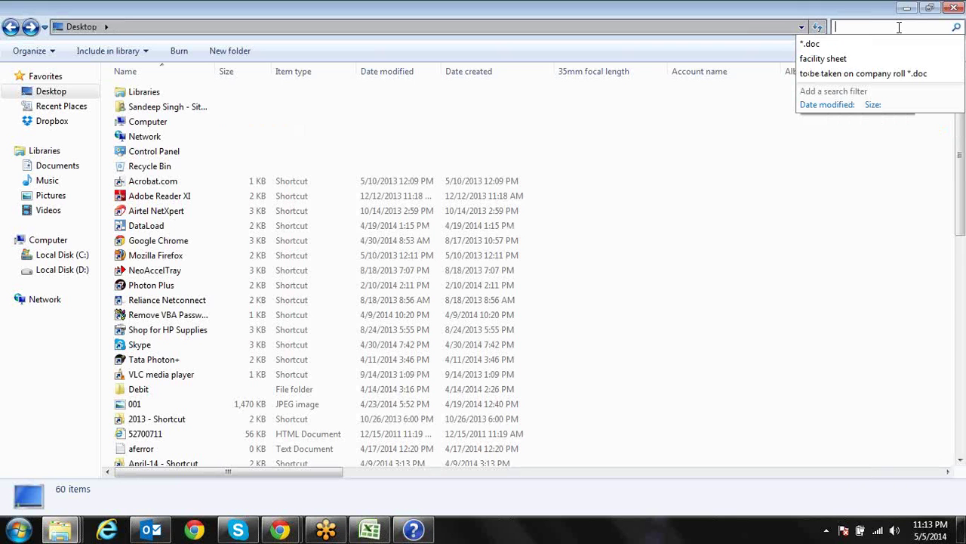
pyautogui.press('Escape')
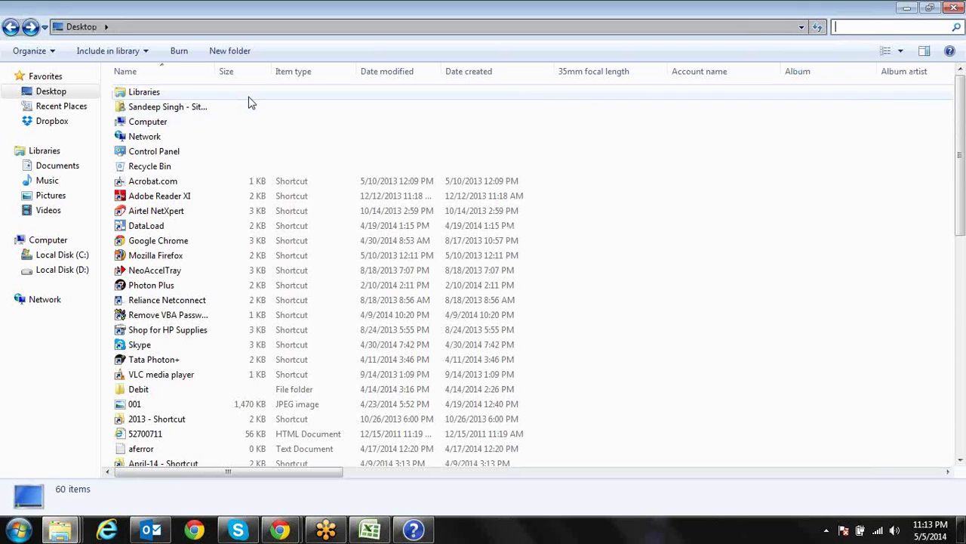
pyautogui.click(40, 94)
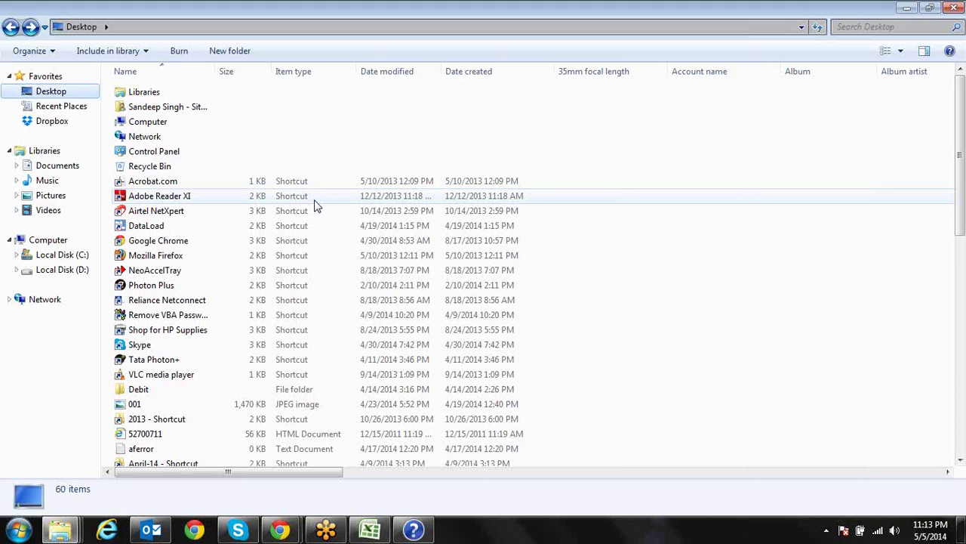
# Step: Open a second Explorer window at Computer with Windows+E
pyautogui.press('super+e')
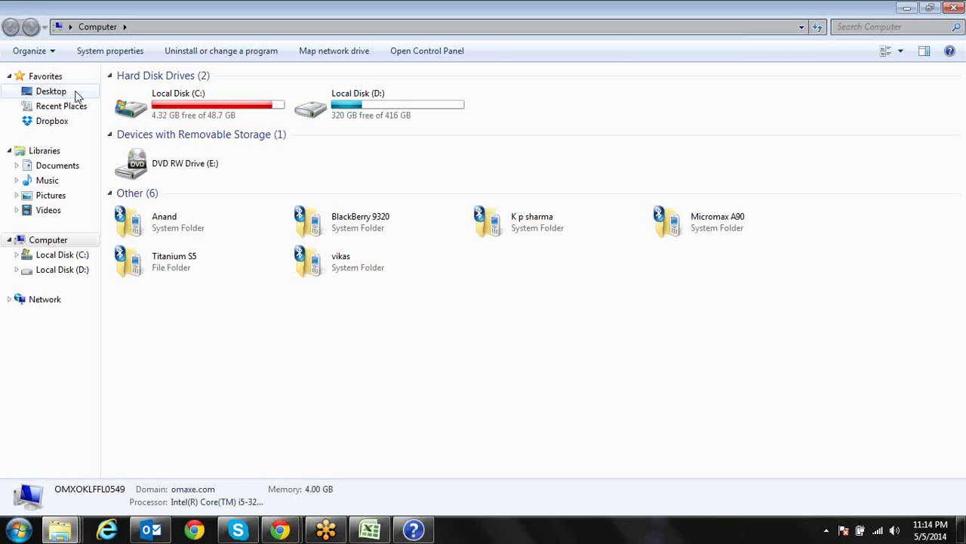
# Step: Search the Desktop for *.doc files, then change the search to Excel workbooks, listing 16 files
pyautogui.click(74, 95)
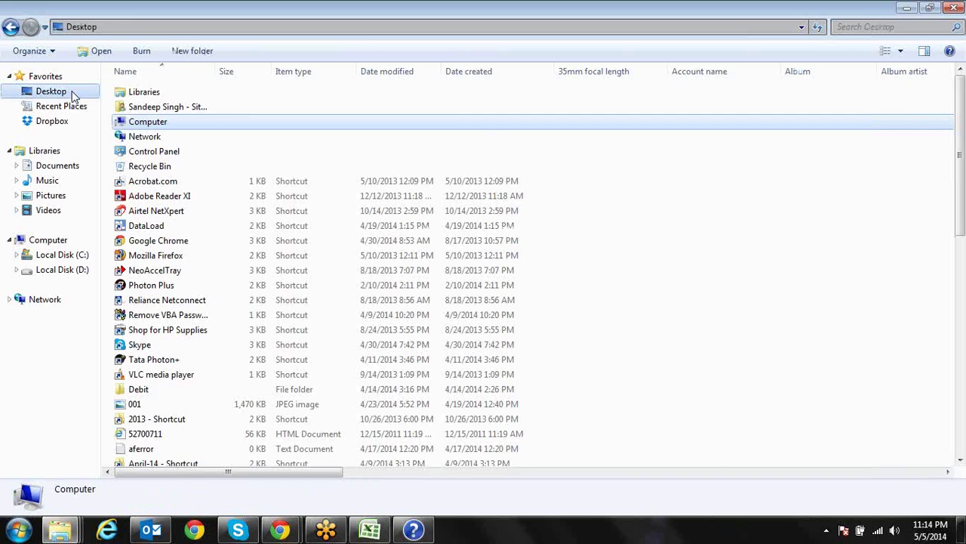
pyautogui.click(878, 26)
pyautogui.write('*')
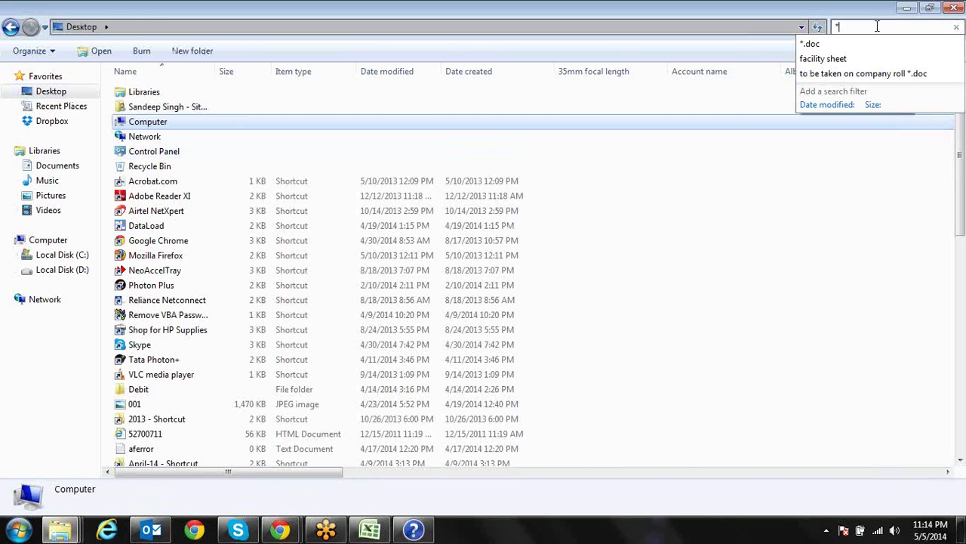
pyautogui.write('.d')
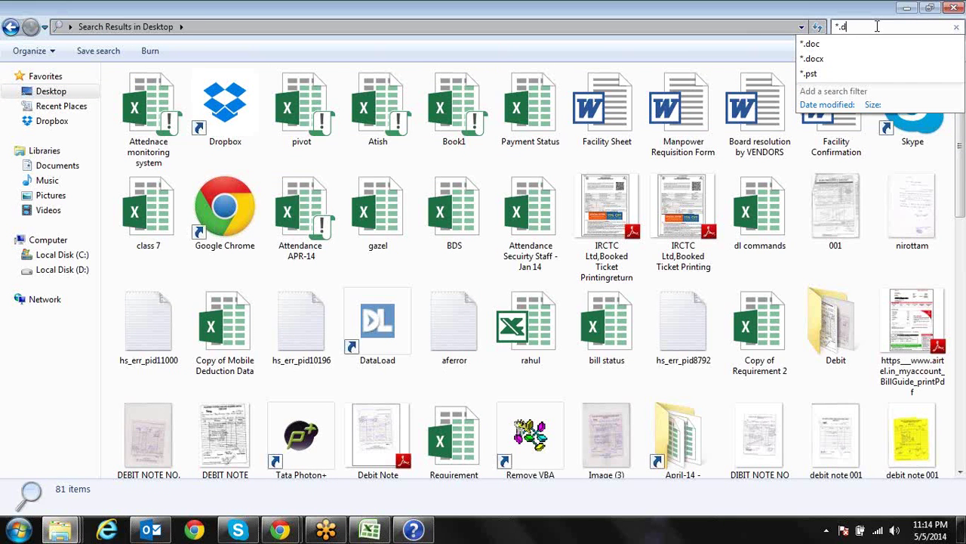
pyautogui.write('oc')
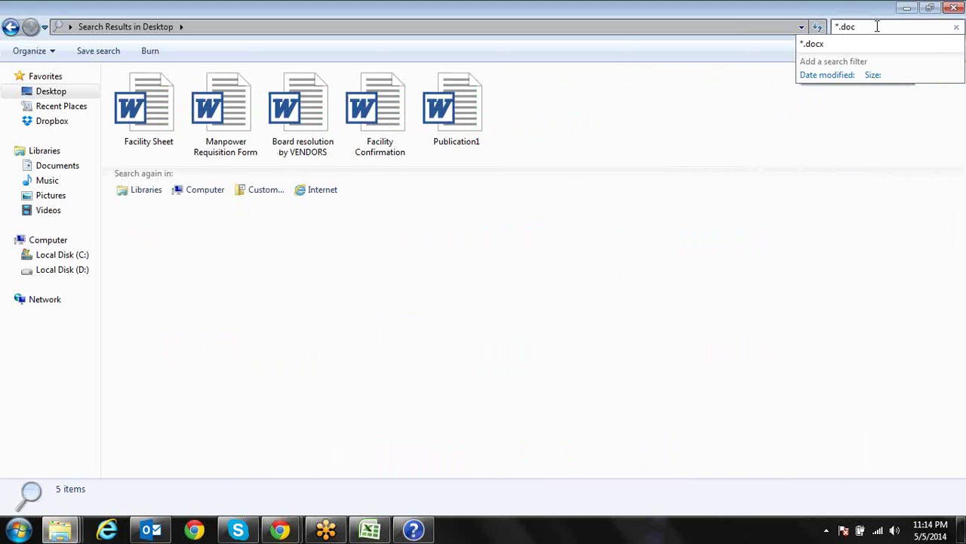
pyautogui.press('Return')
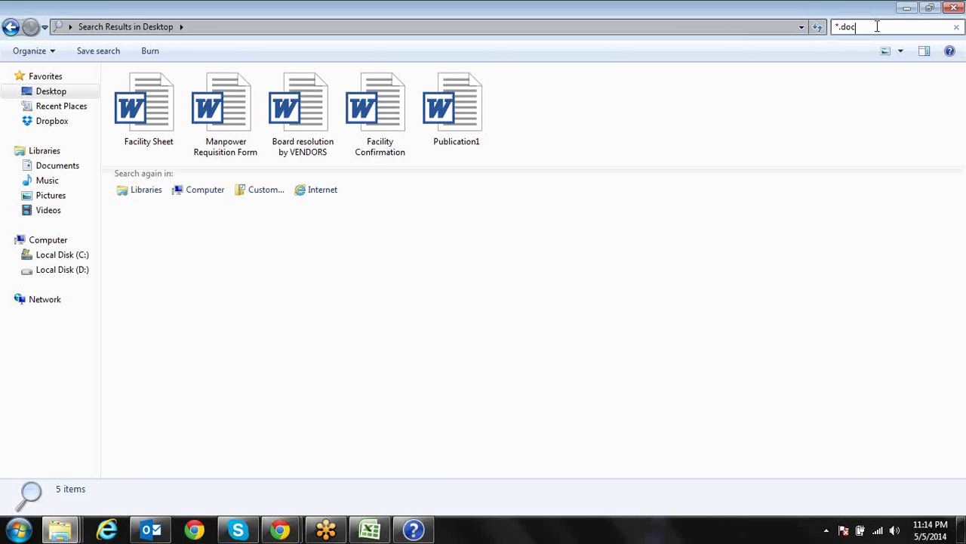
pyautogui.press('BackSpace')
pyautogui.press('BackSpace')
pyautogui.press('BackSpace')
pyautogui.write('.xlx')
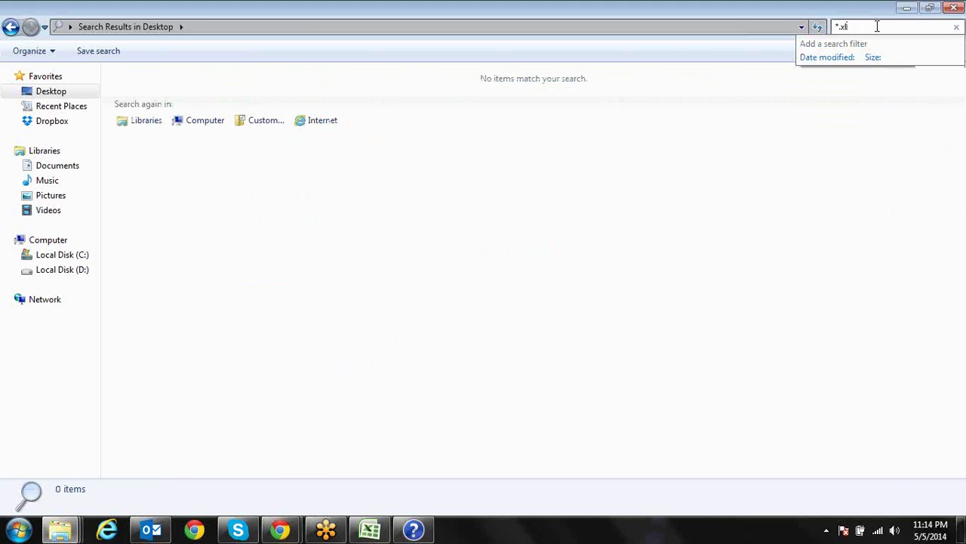
pyautogui.write('s')
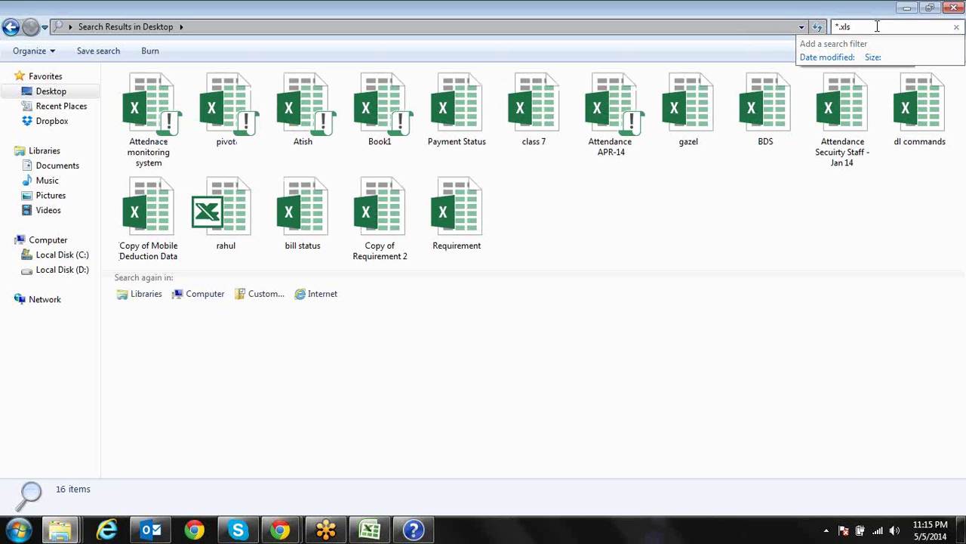
pyautogui.press('Return')
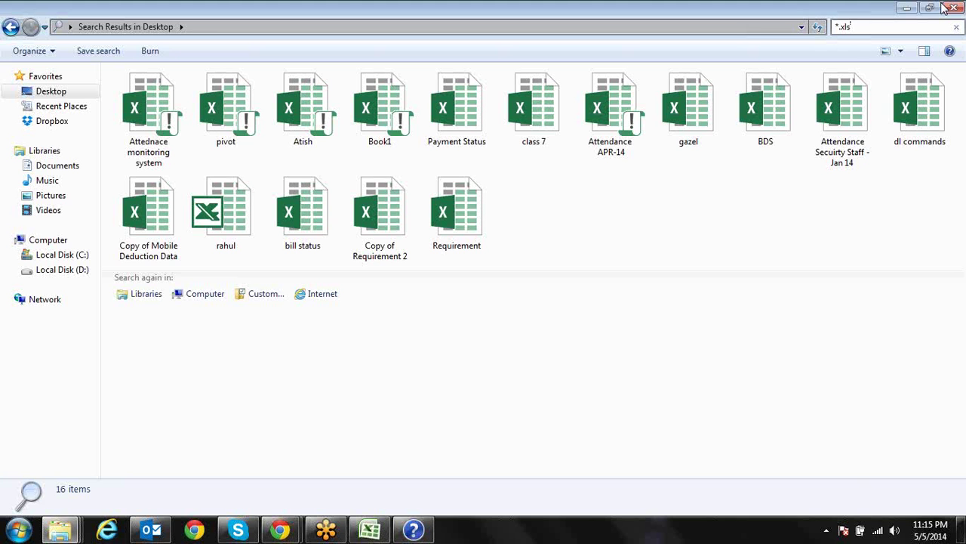
# Step: Try a *.xls search from the Start menu search box, then clear it and close Start
pyautogui.click(16, 536)
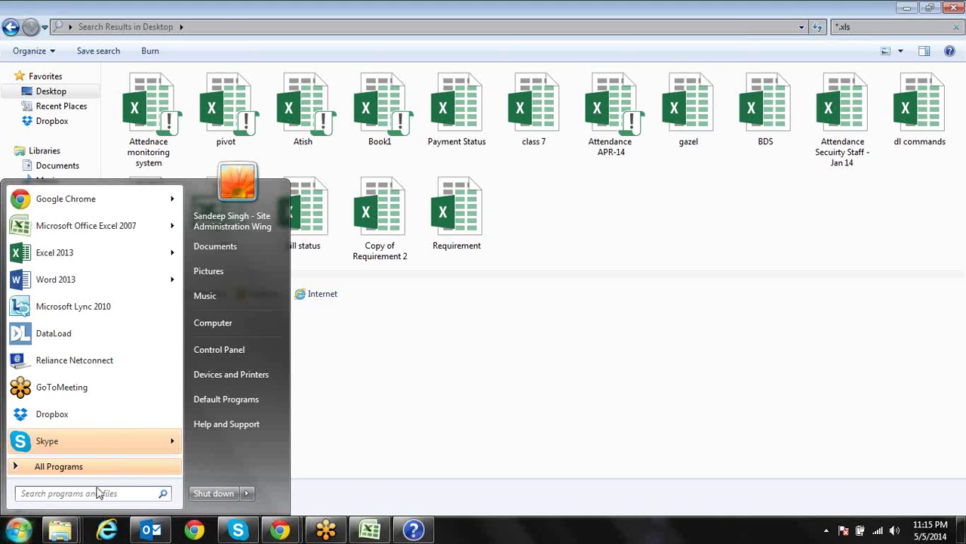
pyautogui.write('*.x')
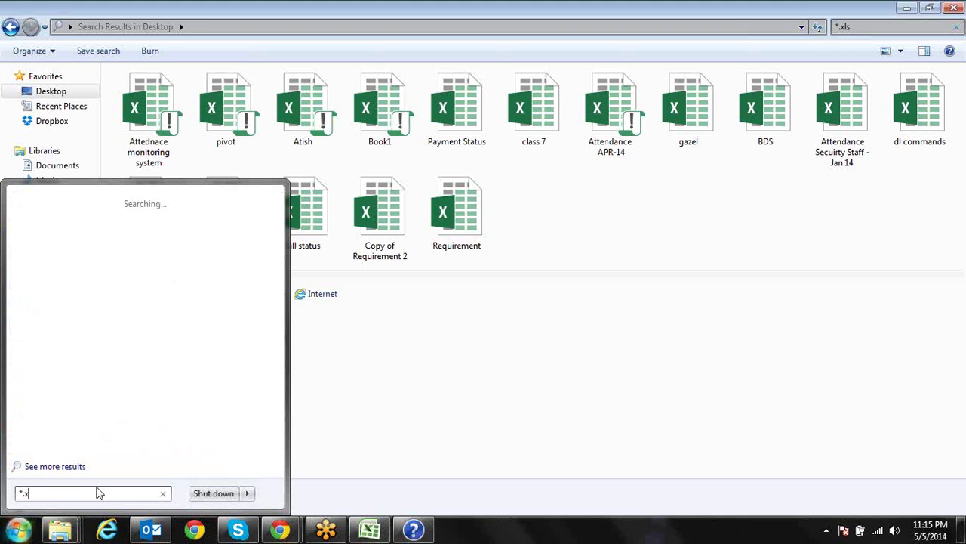
pyautogui.write('ls')
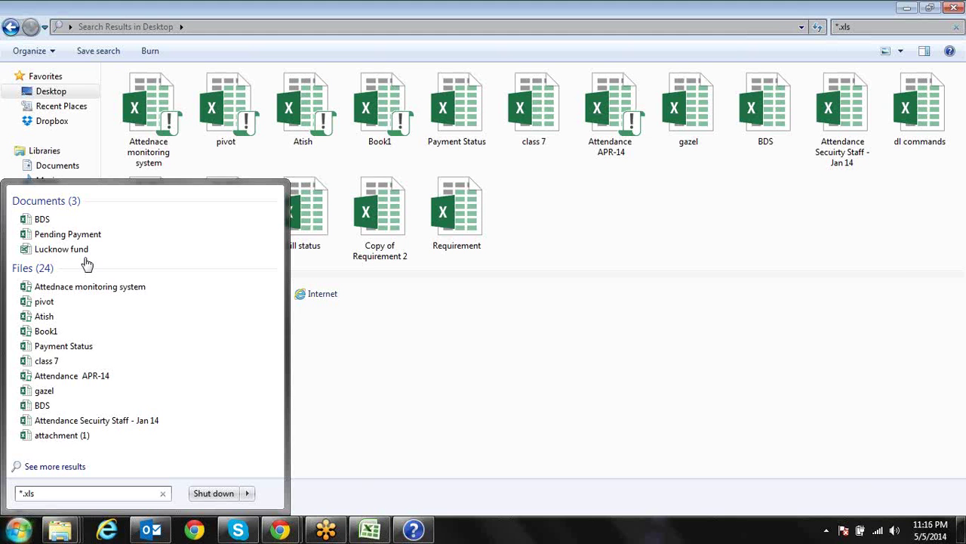
pyautogui.press('BackSpace')
pyautogui.press('BackSpace')
pyautogui.press('BackSpace')
pyautogui.press('BackSpace')
pyautogui.press('BackSpace')
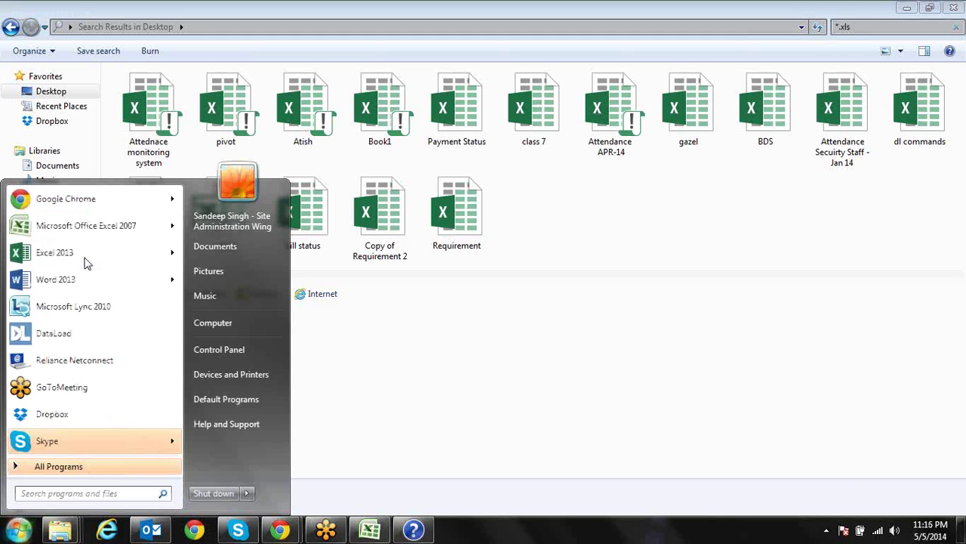
pyautogui.click(576, 371)
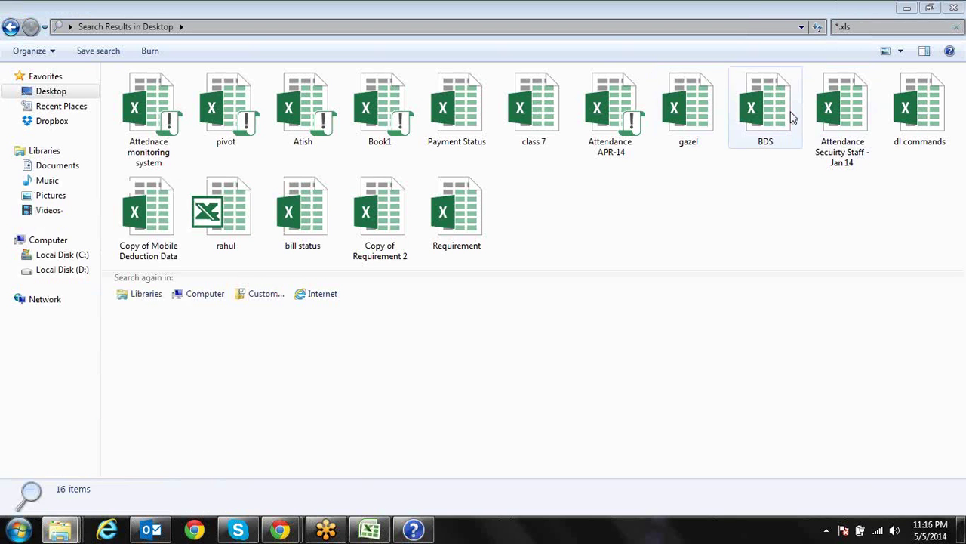
# Step: Bring Book1 back and clear the sdf entries from cells A3:C3
pyautogui.click(906, 7)
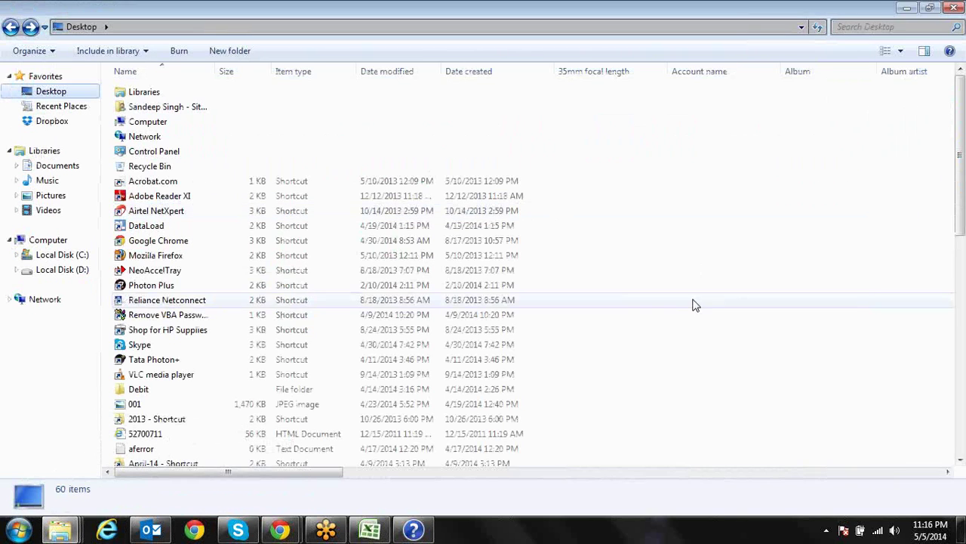
pyautogui.click(370, 530)
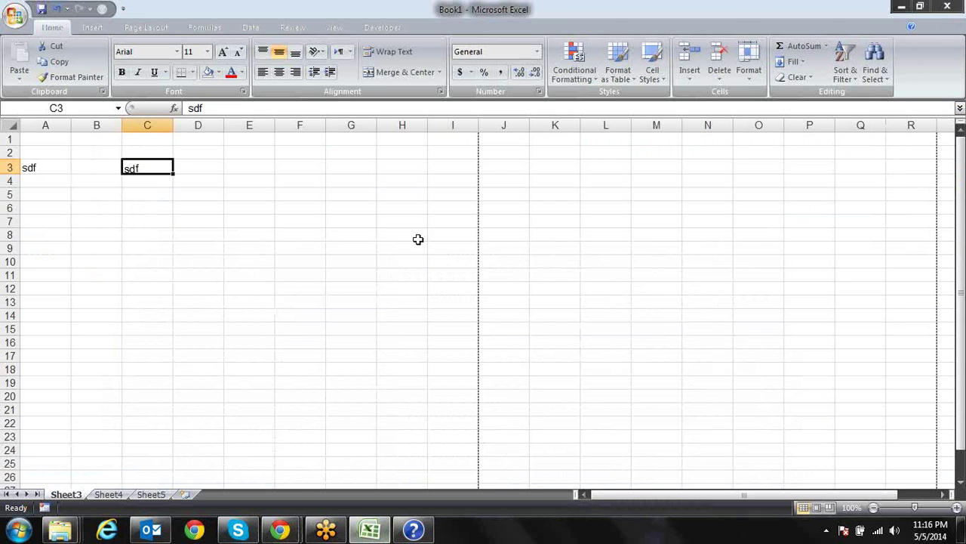
pyautogui.click(269, 220)
pyautogui.click(144, 168)
pyautogui.hotkey('shift', 'Left')
pyautogui.hotkey('shift', 'Left')
pyautogui.press('Delete')
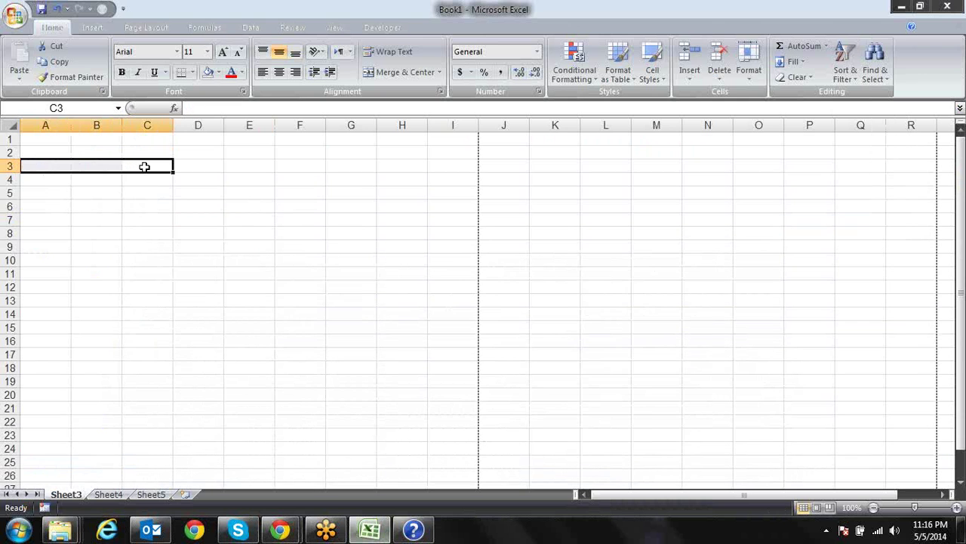
# Step: Search the Desktop for *.xls, select all 16 found workbooks, and close the results window
pyautogui.click(902, 7)
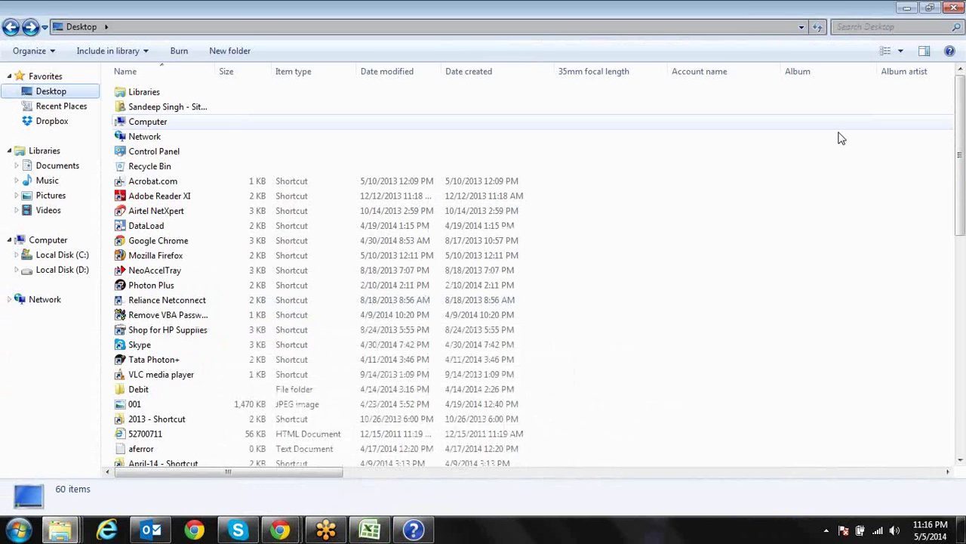
pyautogui.click(856, 26)
pyautogui.write('*')
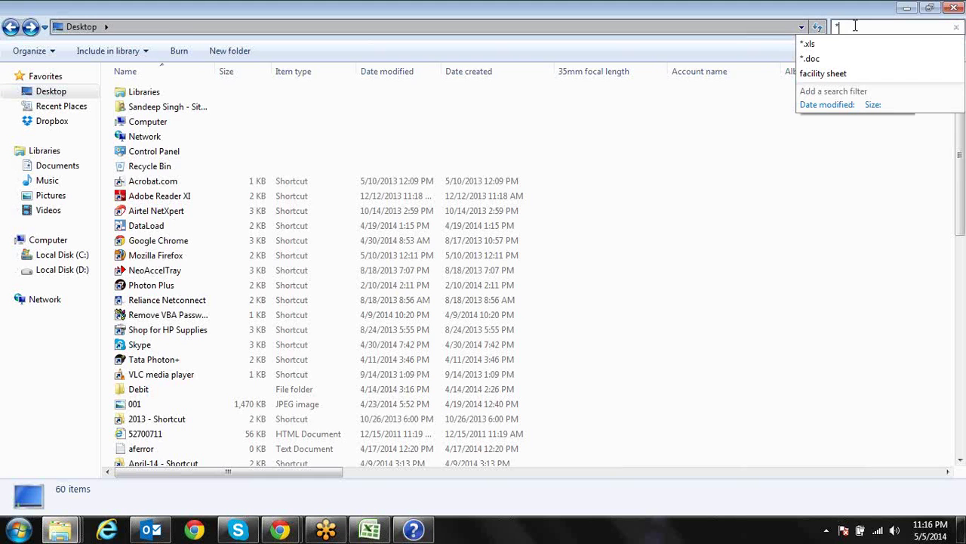
pyautogui.write('xl')
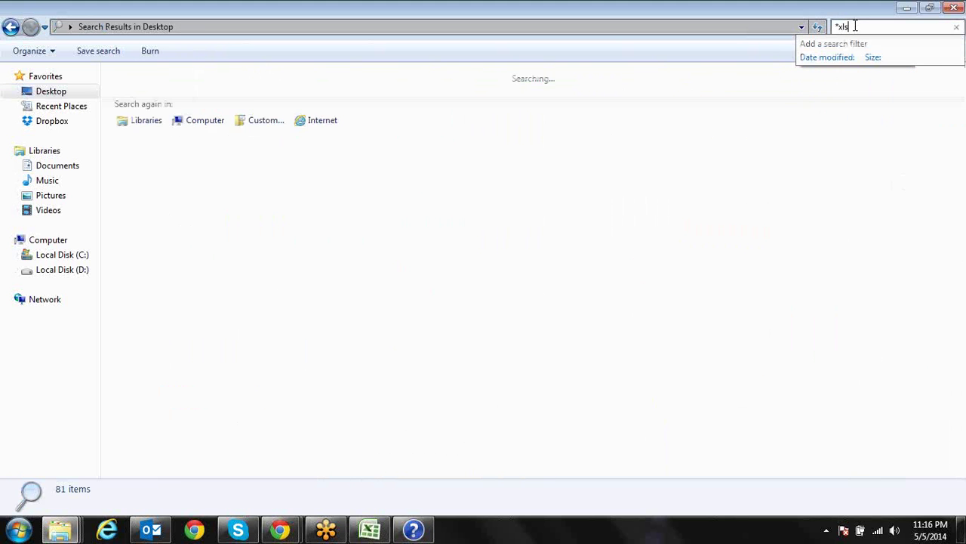
pyautogui.write('s')
pyautogui.press('BackSpace')
pyautogui.press('BackSpace')
pyautogui.press('BackSpace')
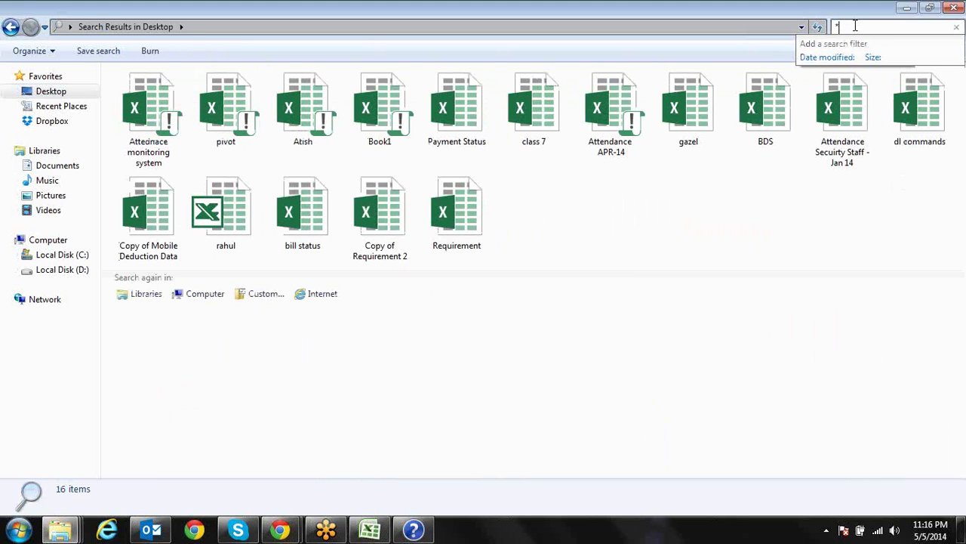
pyautogui.write('.xl')
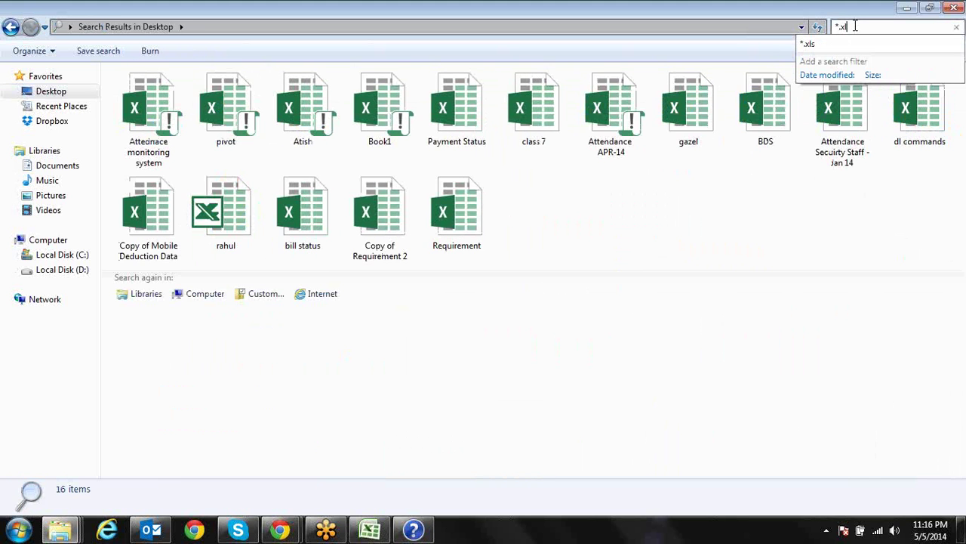
pyautogui.write('s')
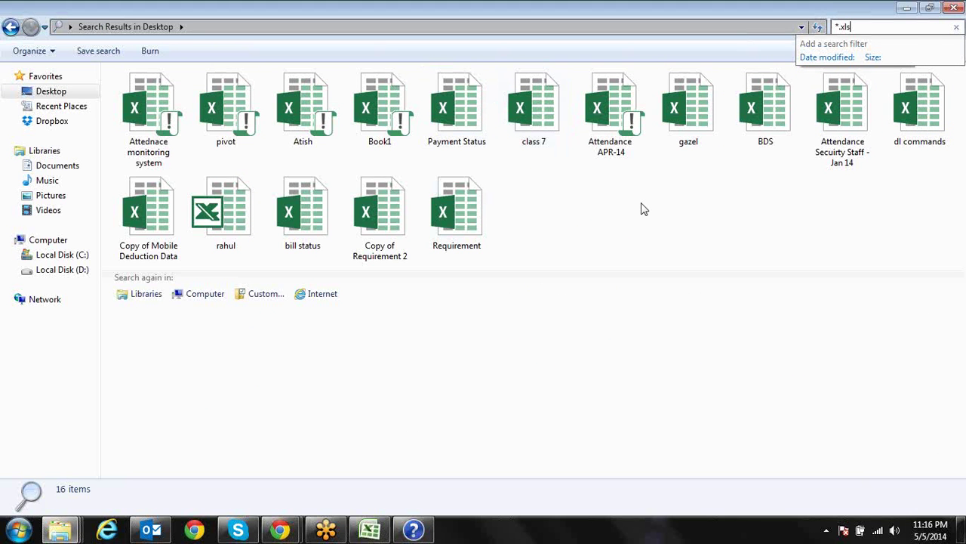
pyautogui.click(641, 210)
pyautogui.hotkey('ctrl', 'a')
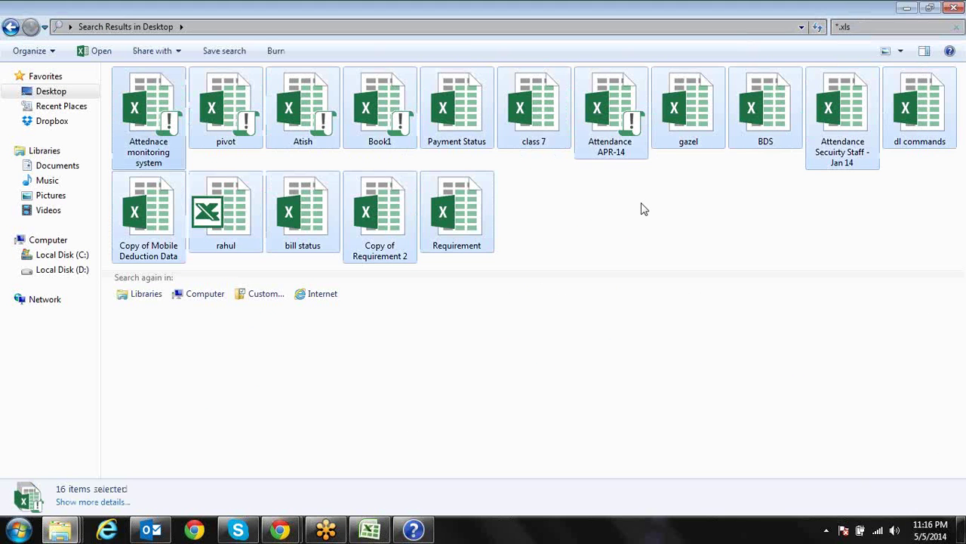
pyautogui.click(642, 209)
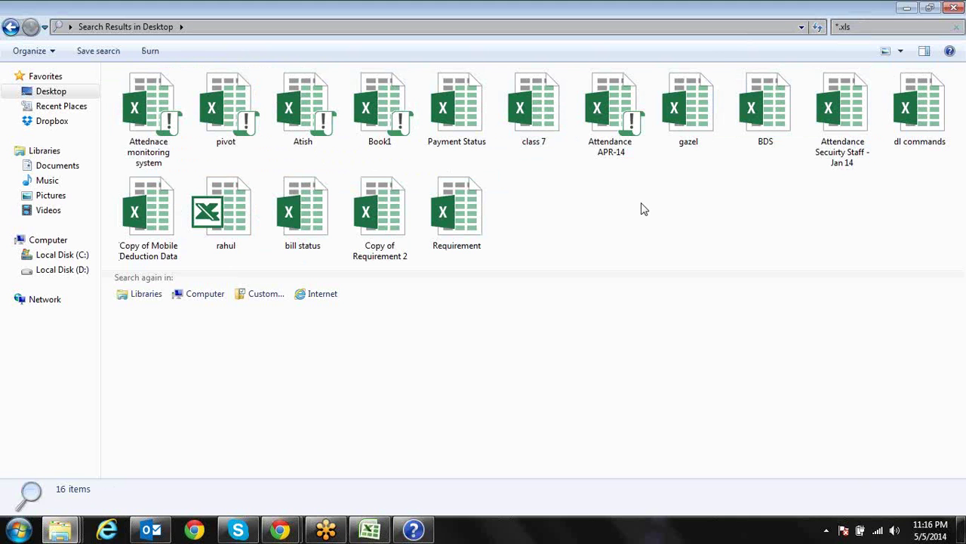
pyautogui.hotkey('ctrl', 'a')
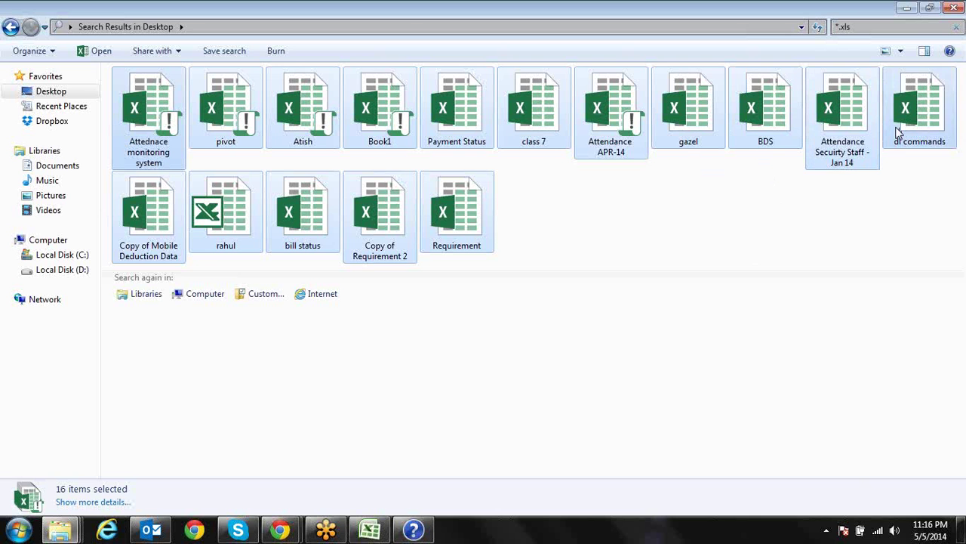
pyautogui.click(954, 6)
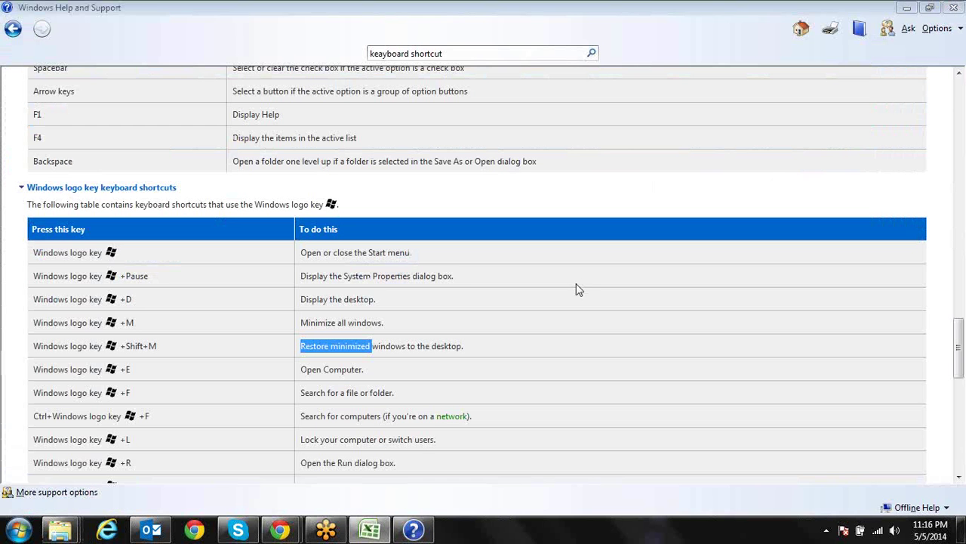
# Step: Close Help and Support and return to the Book1 worksheet in Excel
pyautogui.click(945, 9)
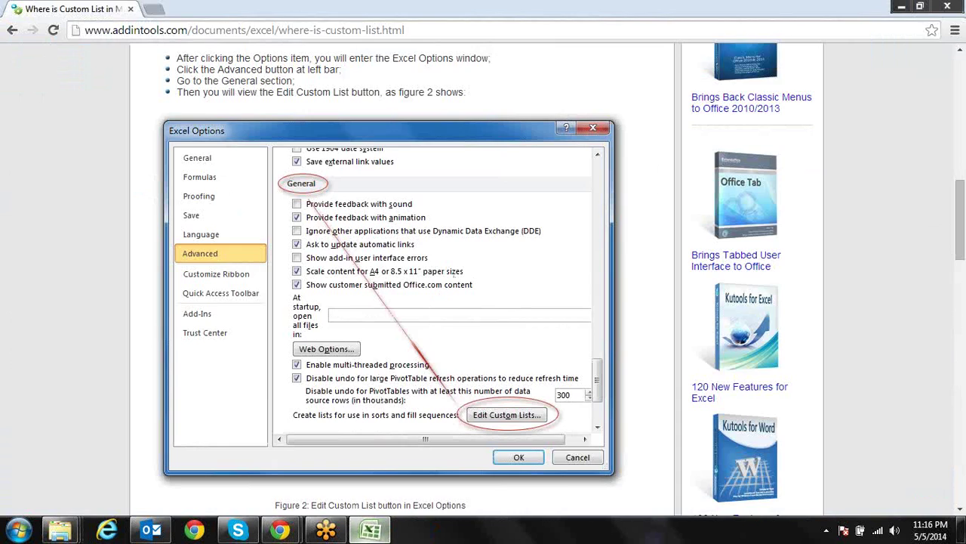
pyautogui.click(370, 528)
pyautogui.click(339, 252)
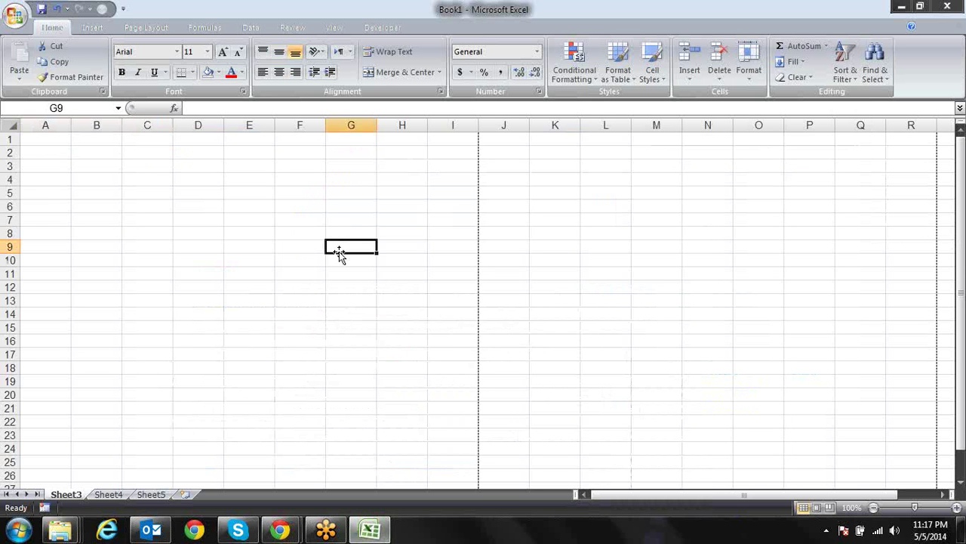
# Step: Open Excel Options to view the Popular defaults: Arial, size 11, 5 sheets per workbook
pyautogui.click(82, 151)
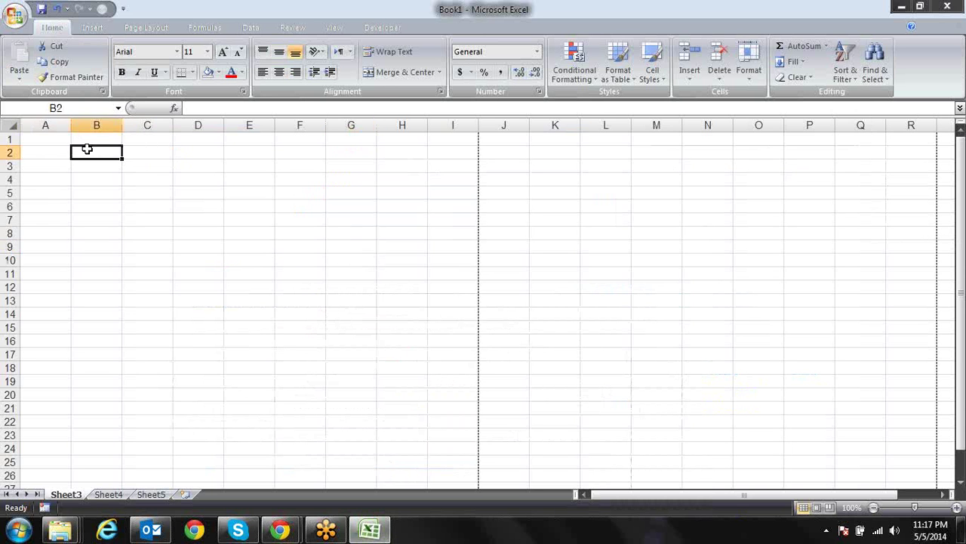
pyautogui.click(142, 152)
pyautogui.click(14, 16)
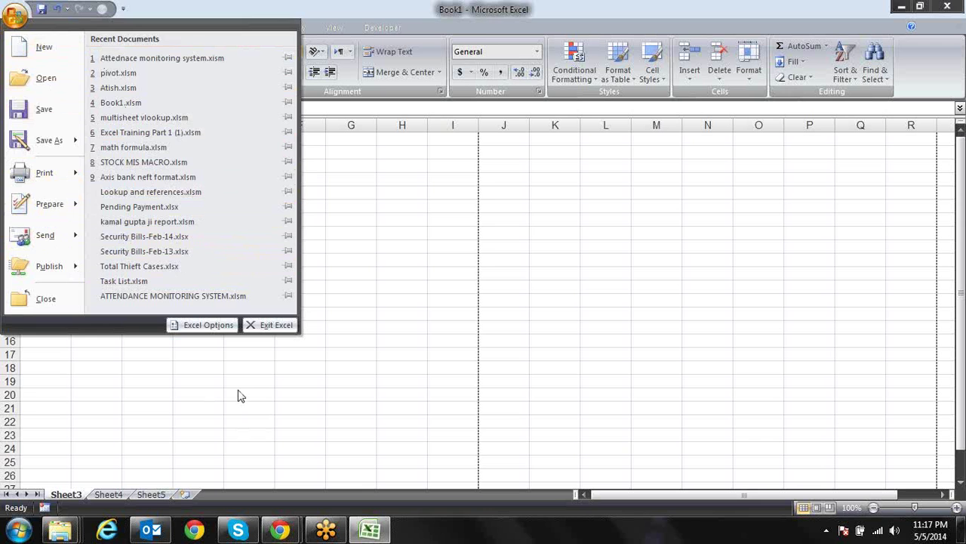
pyautogui.click(351, 268)
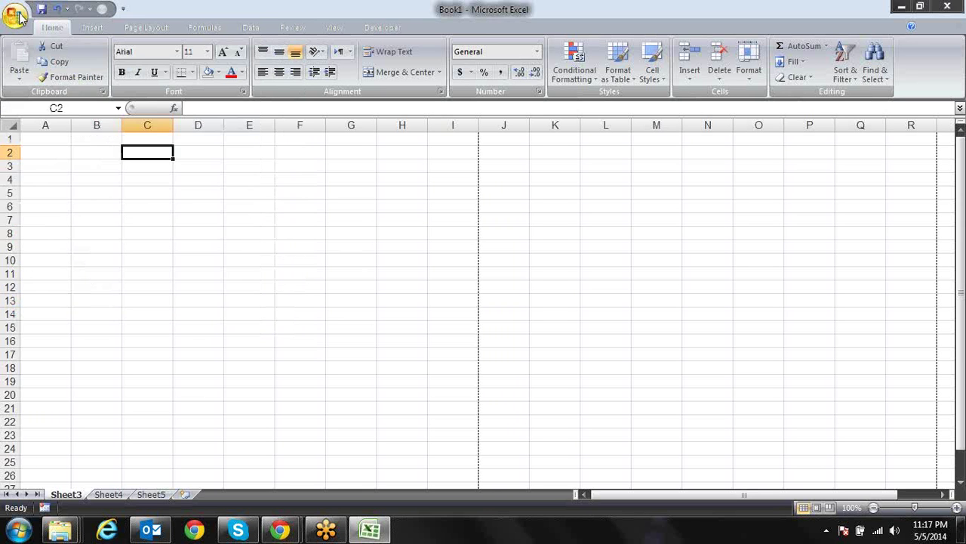
pyautogui.click(18, 17)
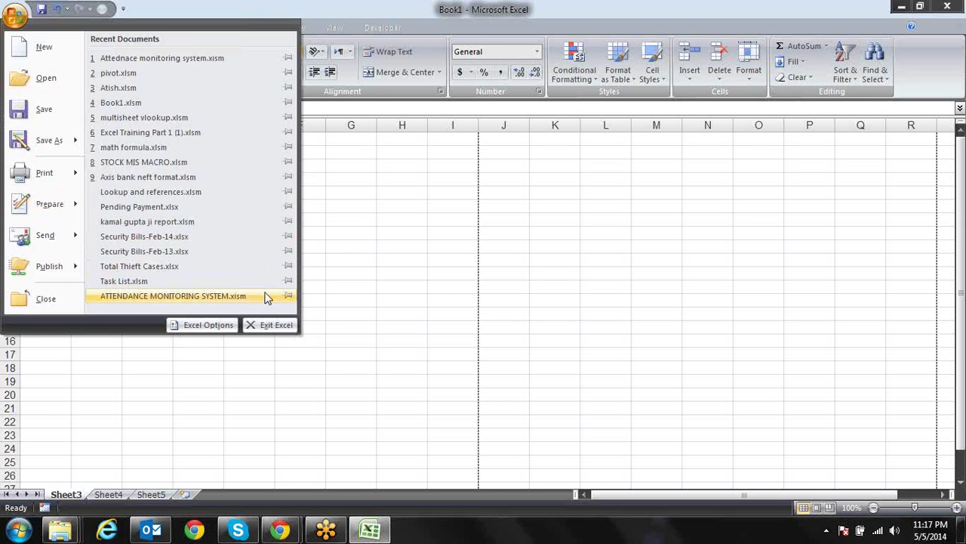
pyautogui.click(225, 329)
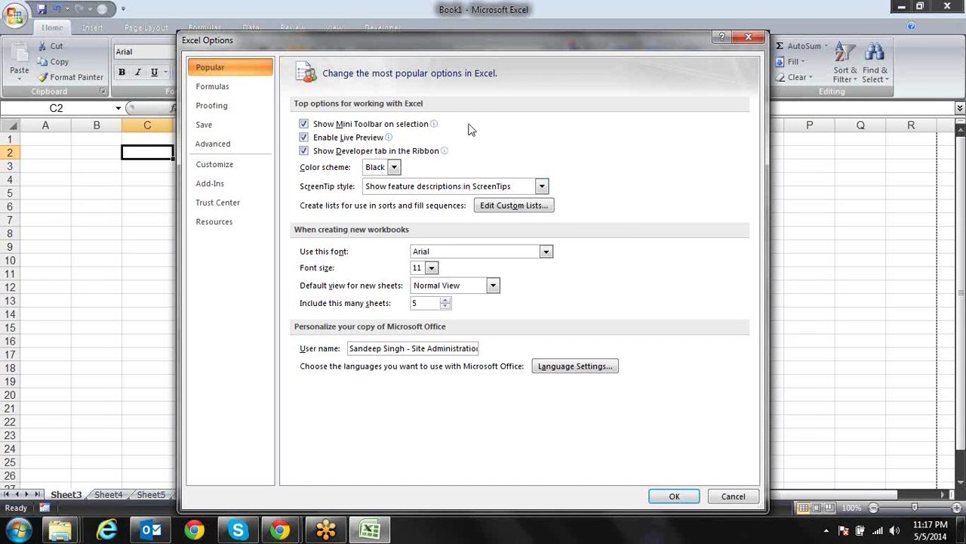
# Step: Close Excel Options, type test text 'sdfdfsdf' in C2, try enlarging part of it, then discard the entry
pyautogui.press('Return')
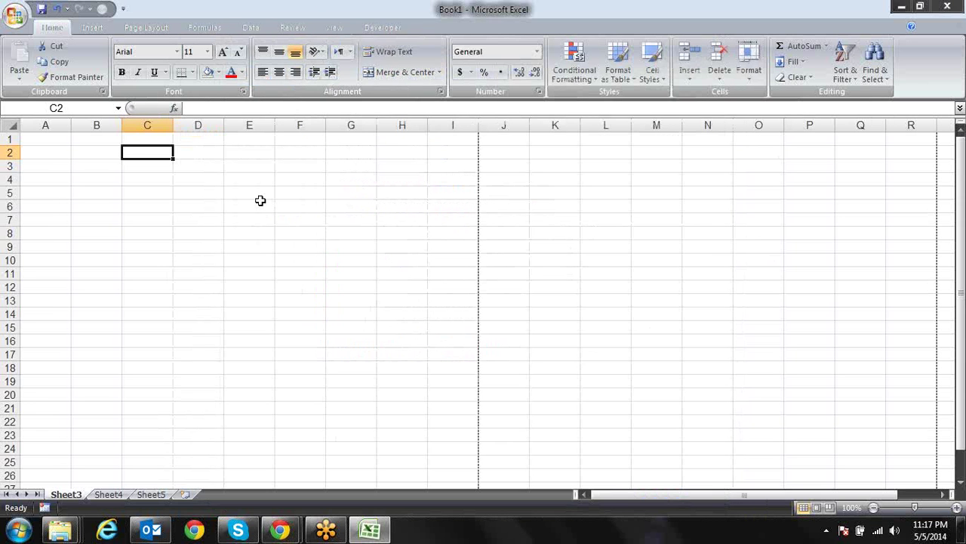
pyautogui.write('sdfdfsdf')
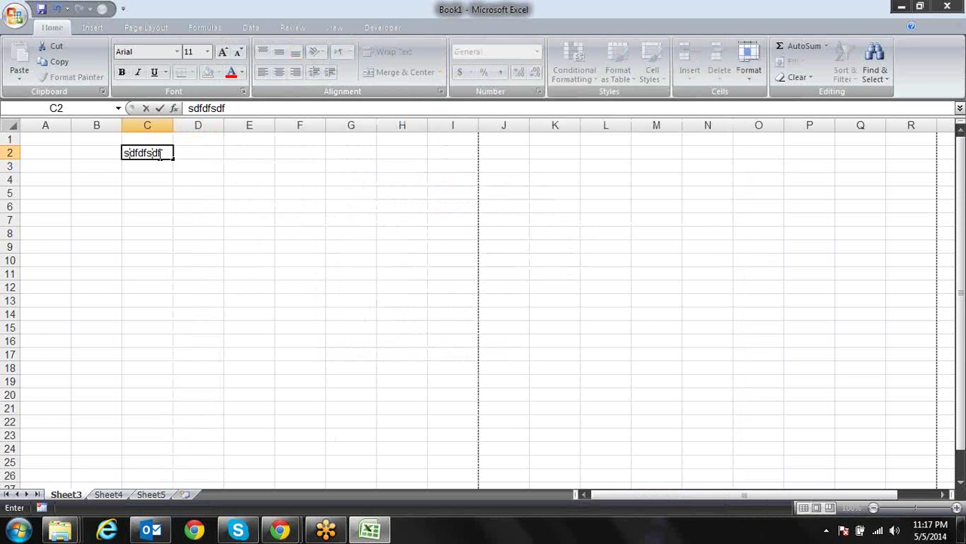
pyautogui.moveTo(164, 153); pyautogui.dragTo(136, 153)
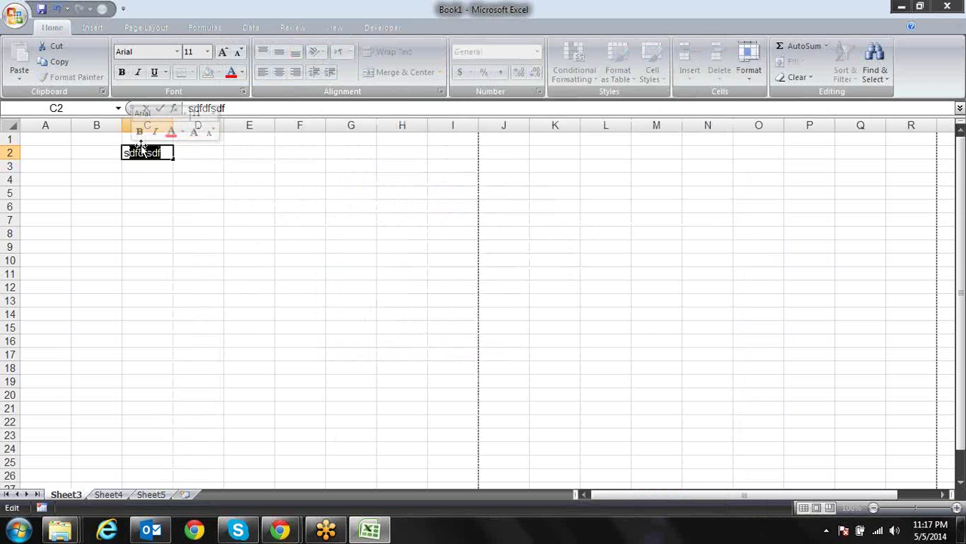
pyautogui.click(192, 134)
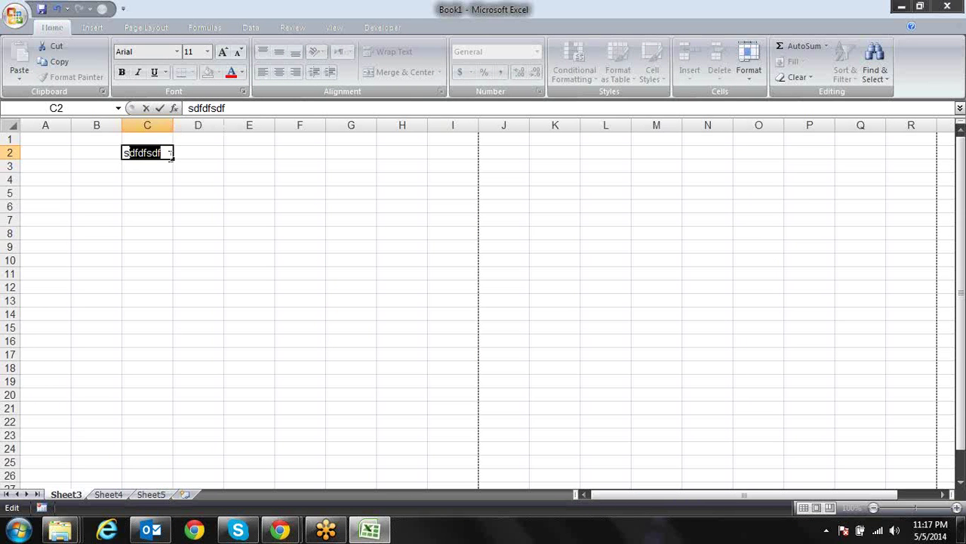
pyautogui.moveTo(170, 152); pyautogui.dragTo(139, 152)
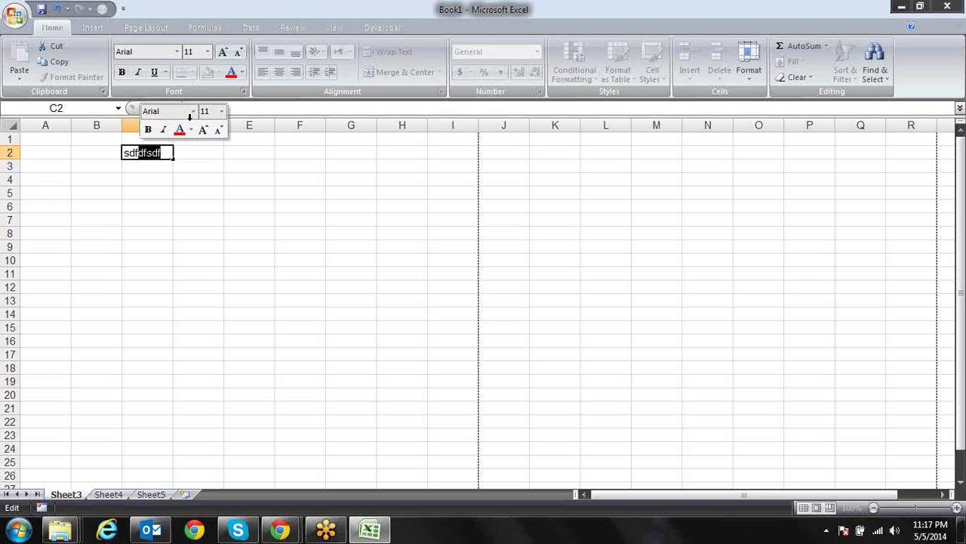
pyautogui.press('Escape')
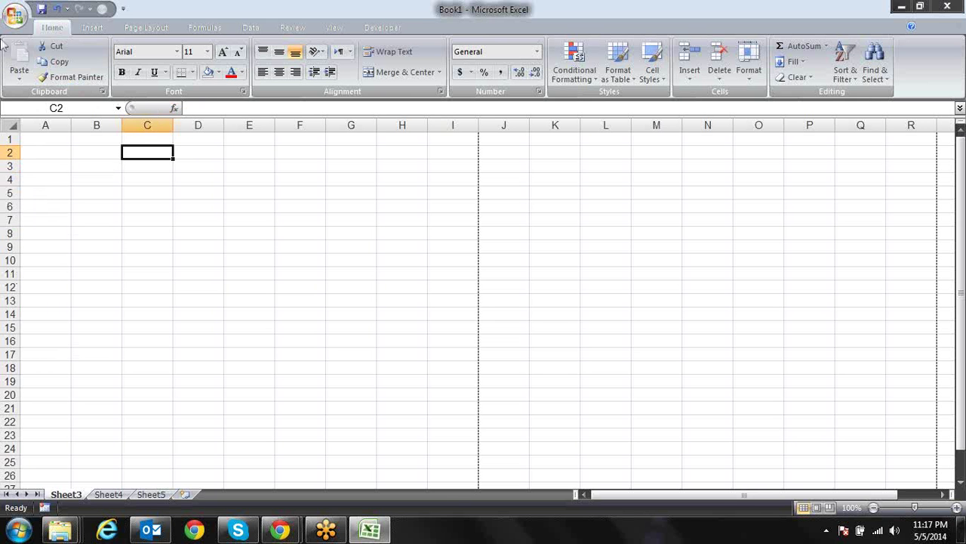
pyautogui.click(15, 16)
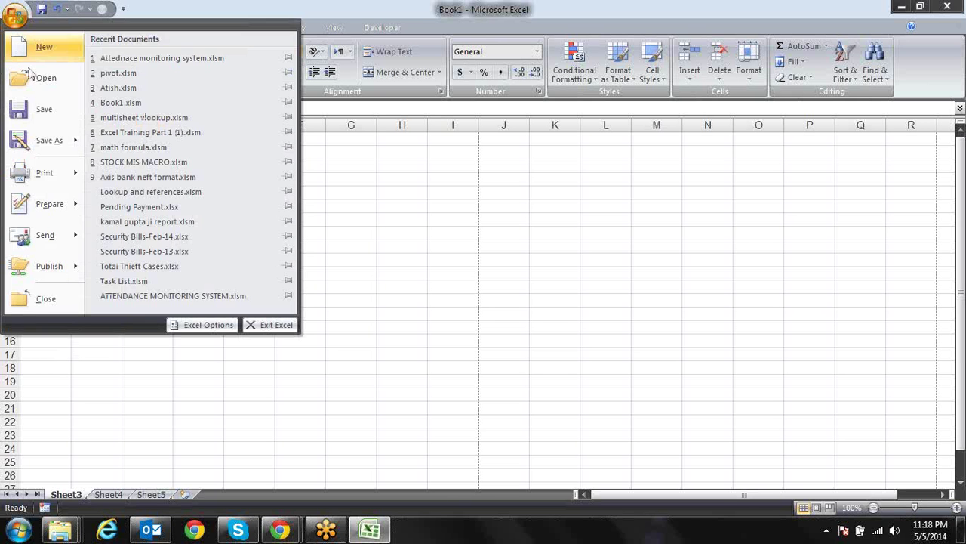
# Step: Turn off 'Show Mini Toolbar on selection' in Excel Options, then test by selecting part of 'sdfsdf' typed in C2
pyautogui.click(210, 327)
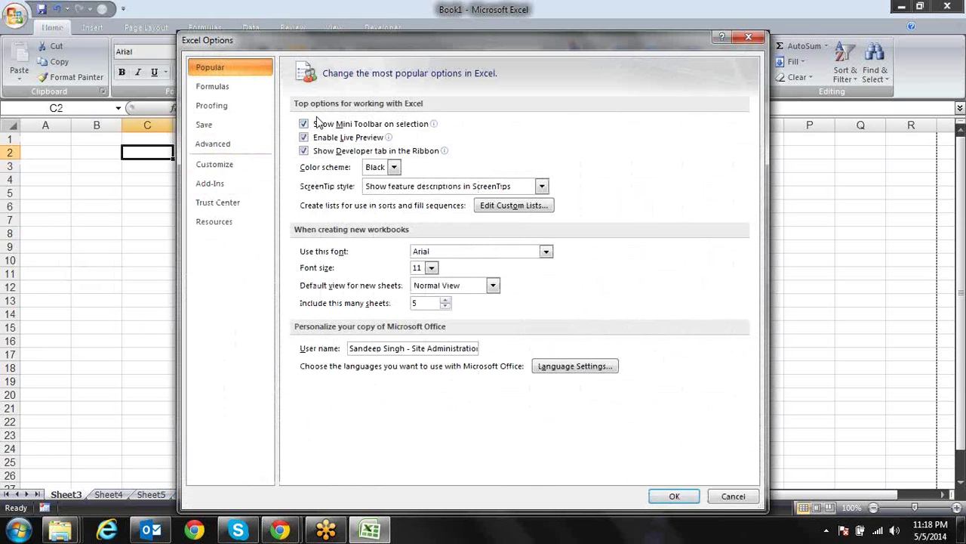
pyautogui.moveTo(350, 131)
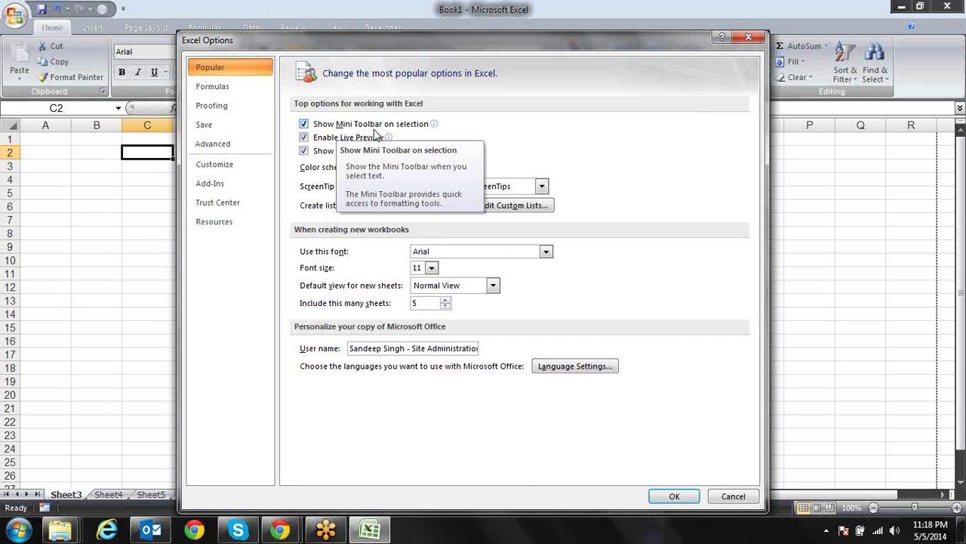
pyautogui.click(361, 125)
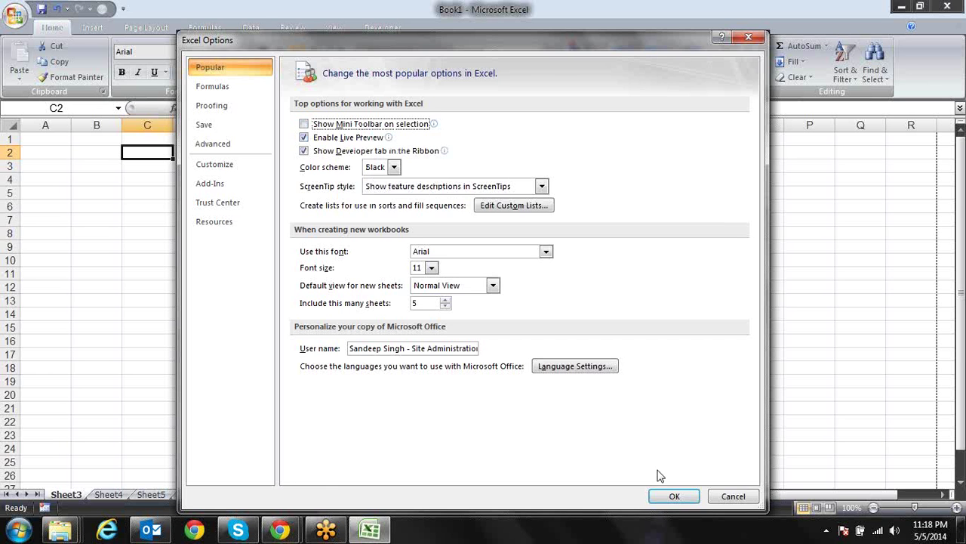
pyautogui.click(675, 496)
pyautogui.write('sdf')
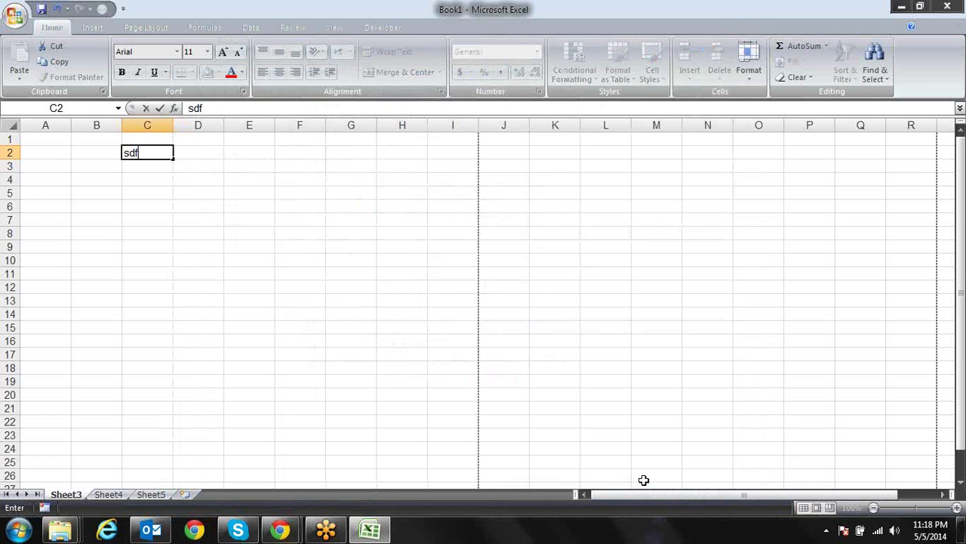
pyautogui.write('sdf')
pyautogui.moveTo(156, 153); pyautogui.dragTo(138, 151)
# Step: Discard the C2 test entry and review the Popular page of Excel Options before closing it with OK
pyautogui.click(19, 16)
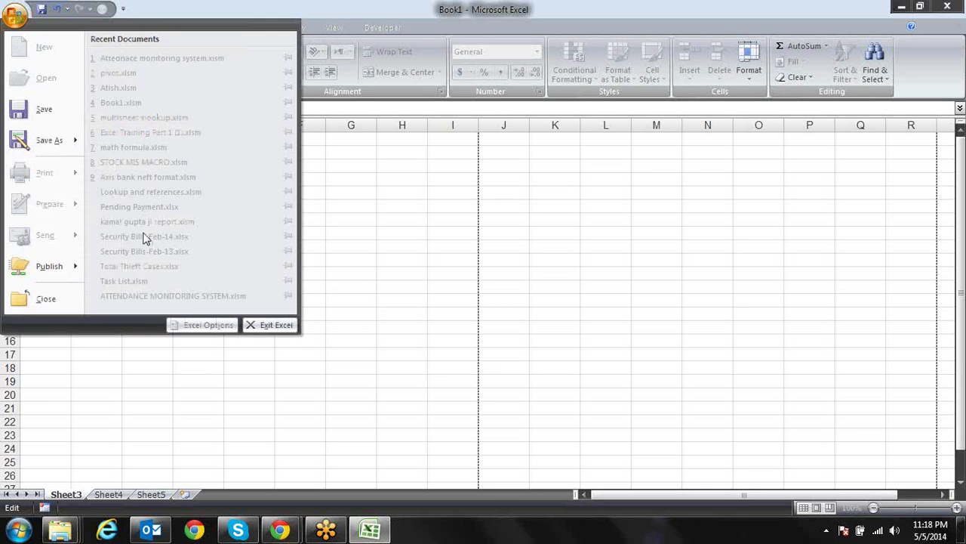
pyautogui.press('Escape')
pyautogui.press('Escape')
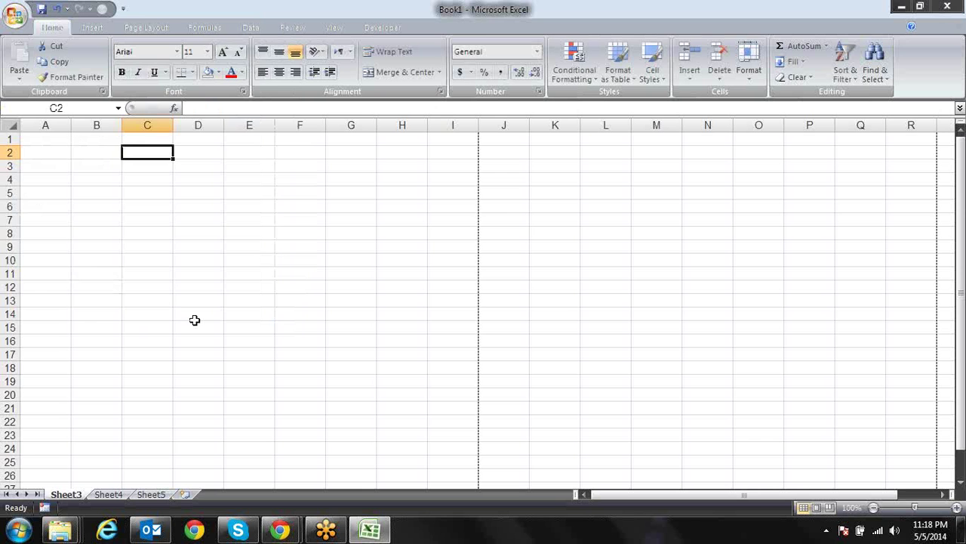
pyautogui.hotkey('alt', 'f')
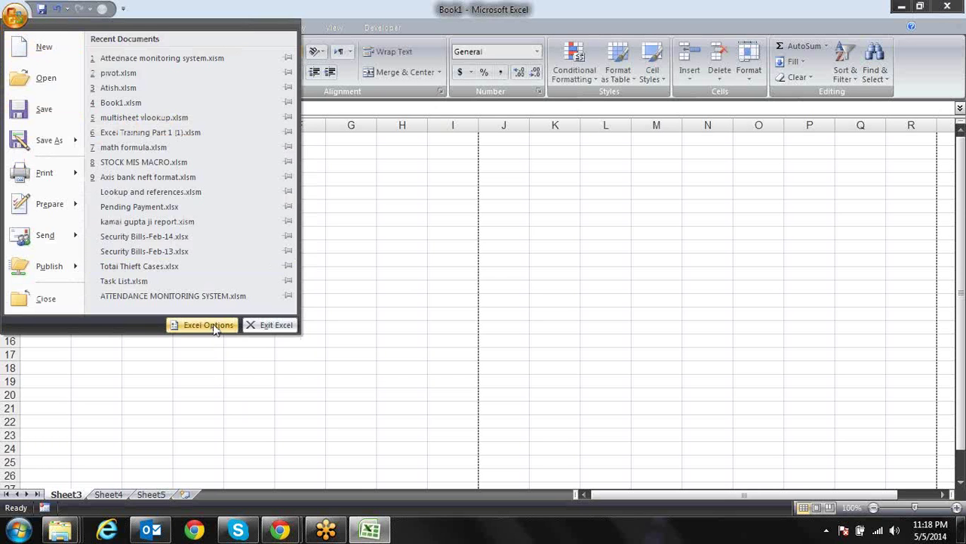
pyautogui.click(215, 326)
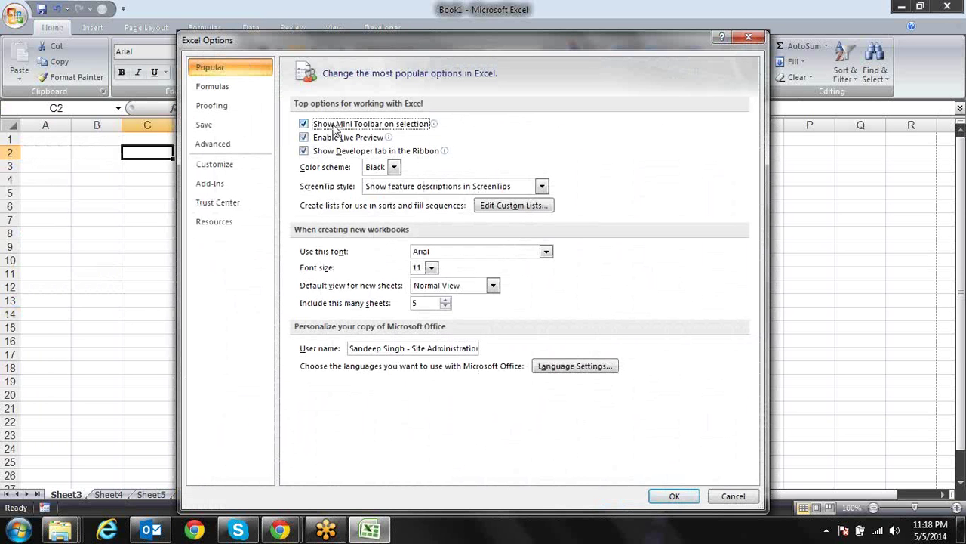
pyautogui.moveTo(337, 145)
pyautogui.click(677, 495)
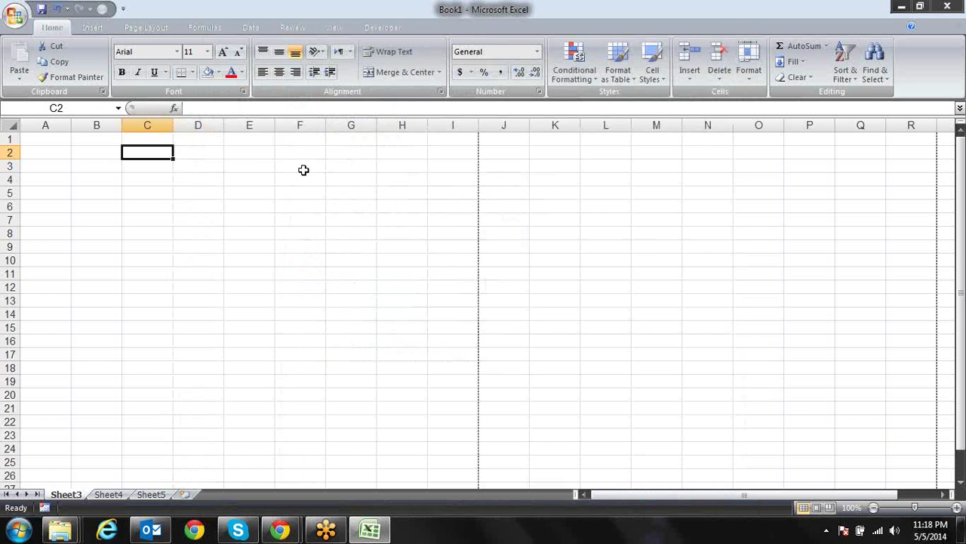
pyautogui.click(219, 72)
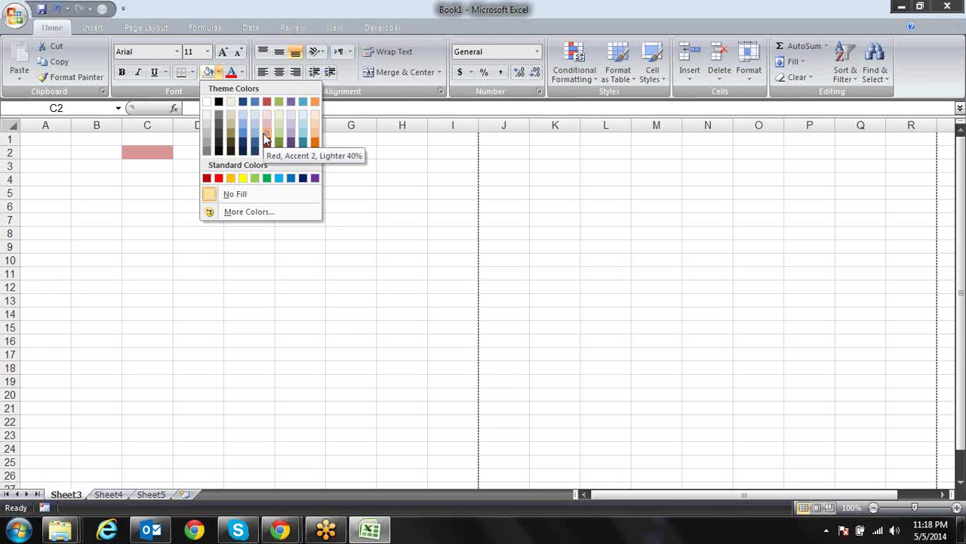
pyautogui.click(472, 225)
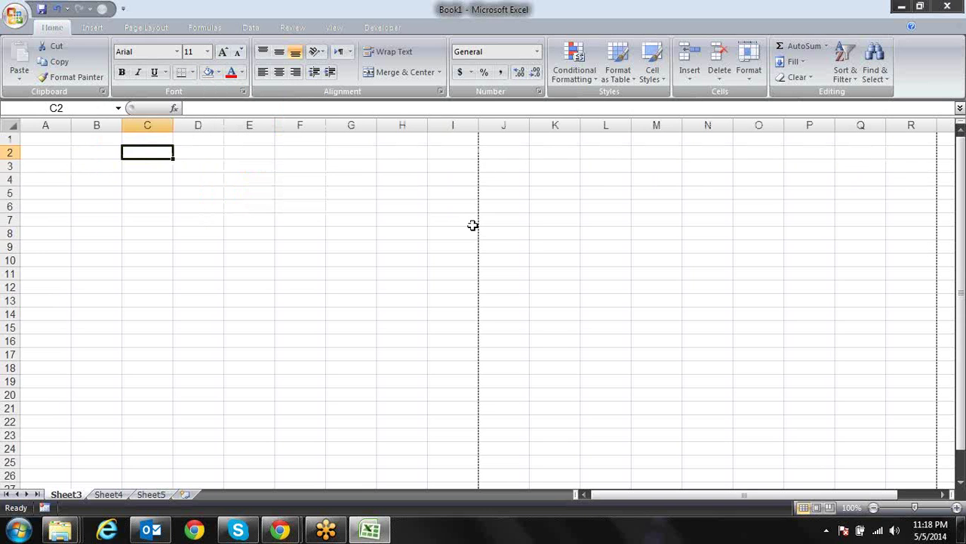
pyautogui.moveTo(433, 149); pyautogui.dragTo(524, 302)
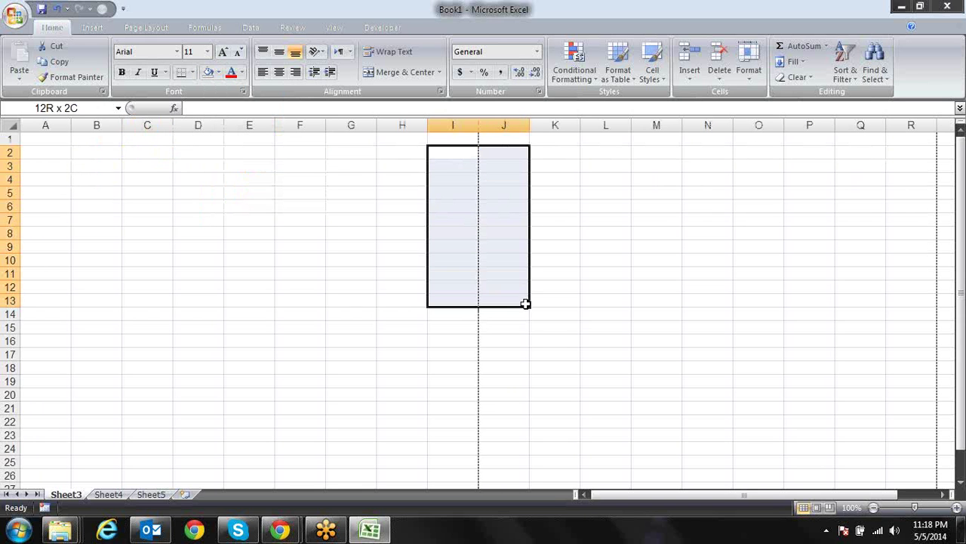
pyautogui.click(219, 72)
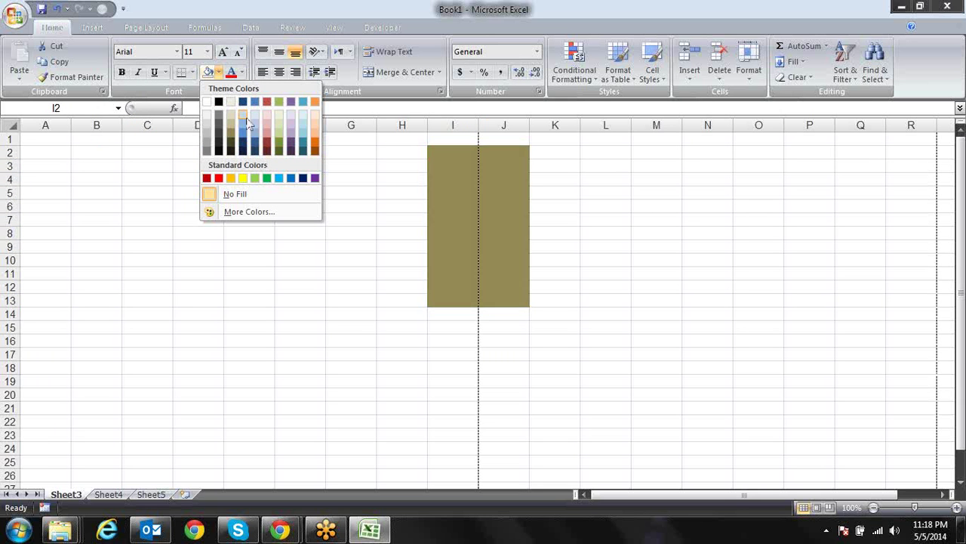
pyautogui.click(157, 150)
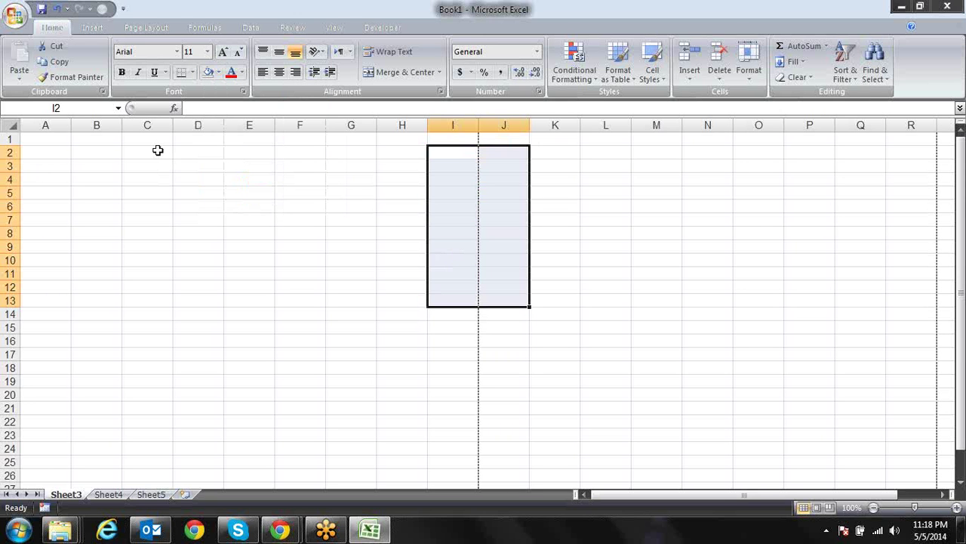
pyautogui.press('alt')
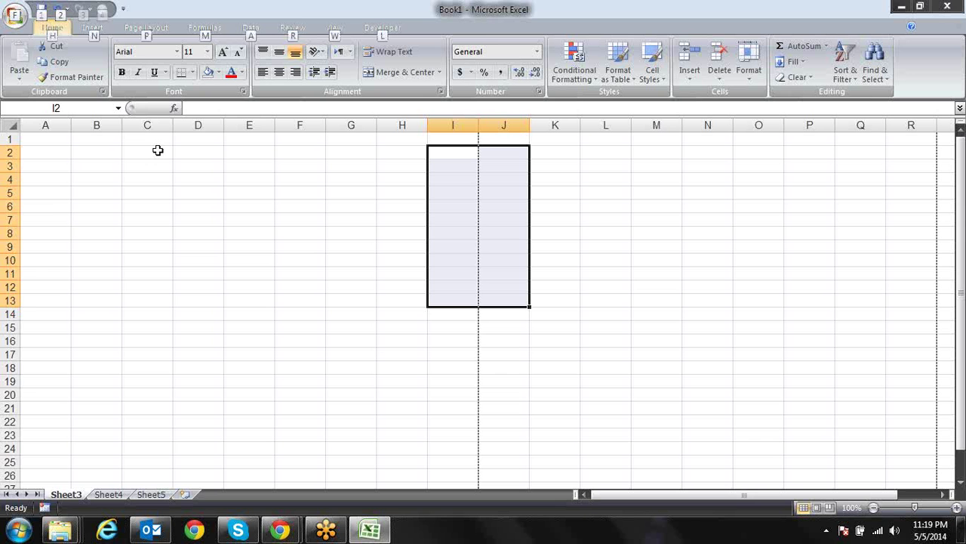
pyautogui.press('f')
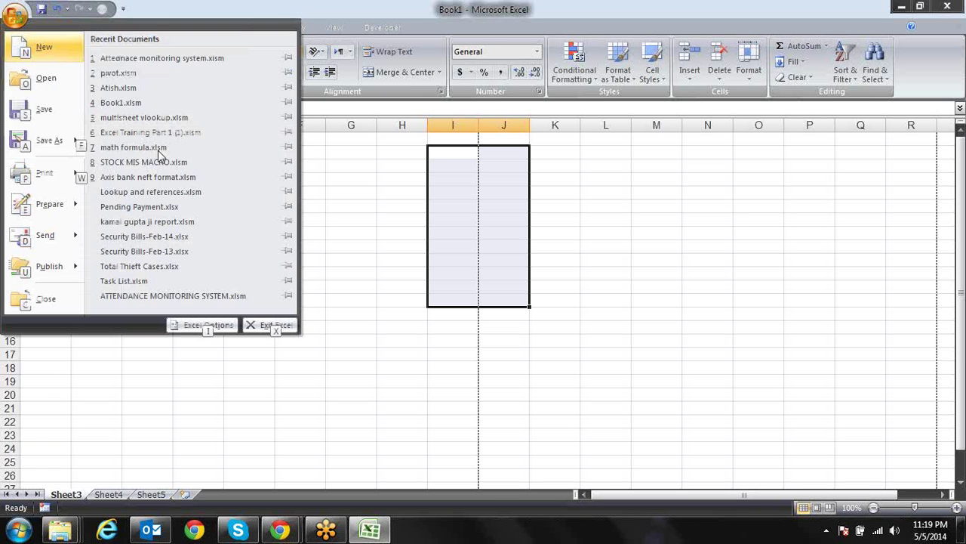
pyautogui.press('i')
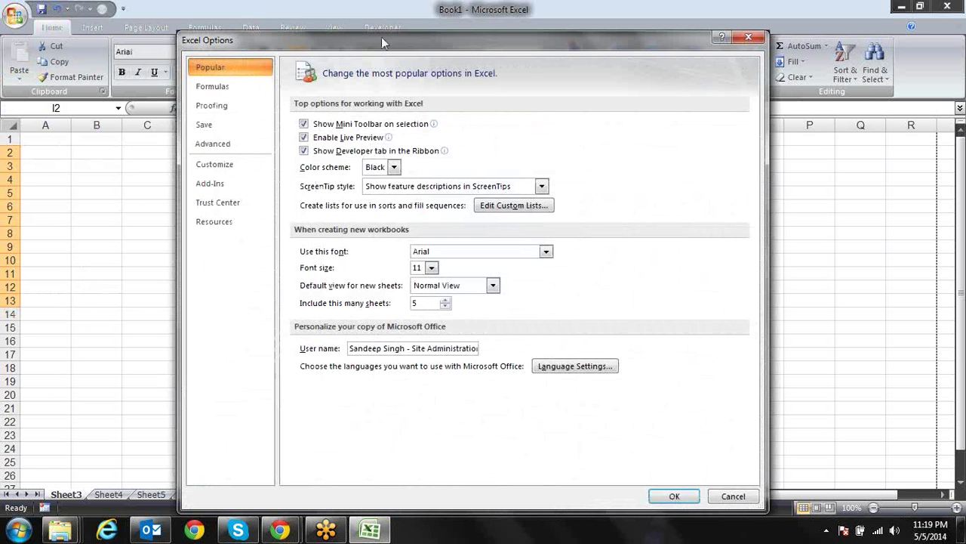
pyautogui.click(338, 137)
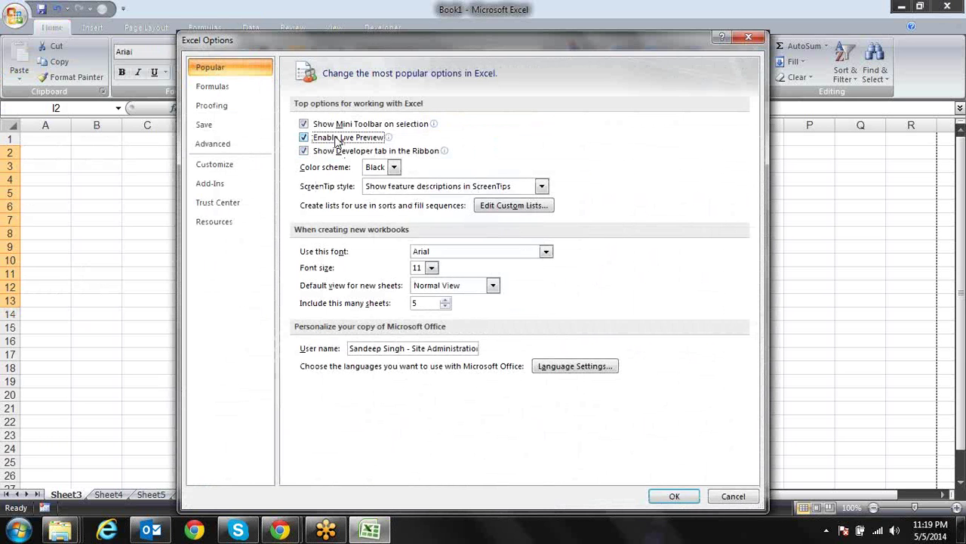
pyautogui.moveTo(404, 34); pyautogui.dragTo(377, 123)
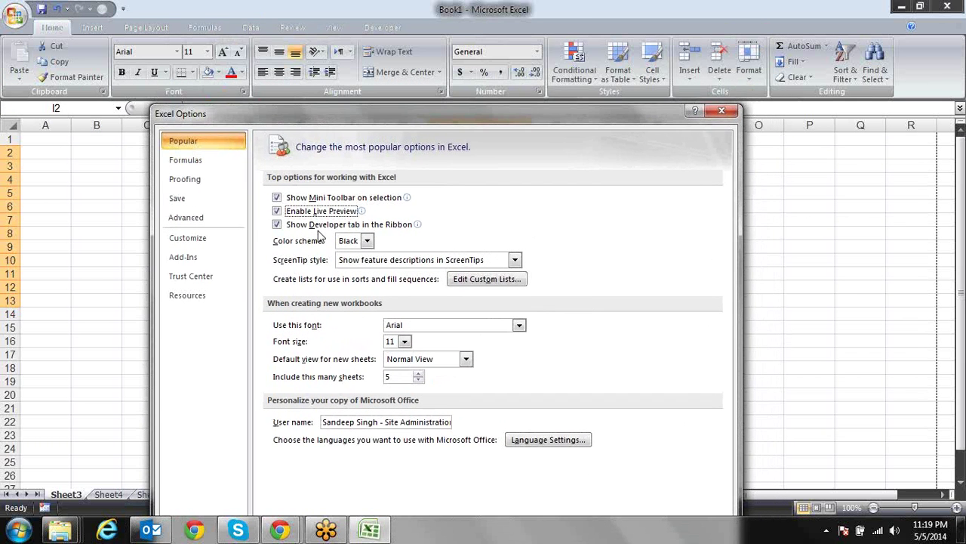
pyautogui.click(315, 228)
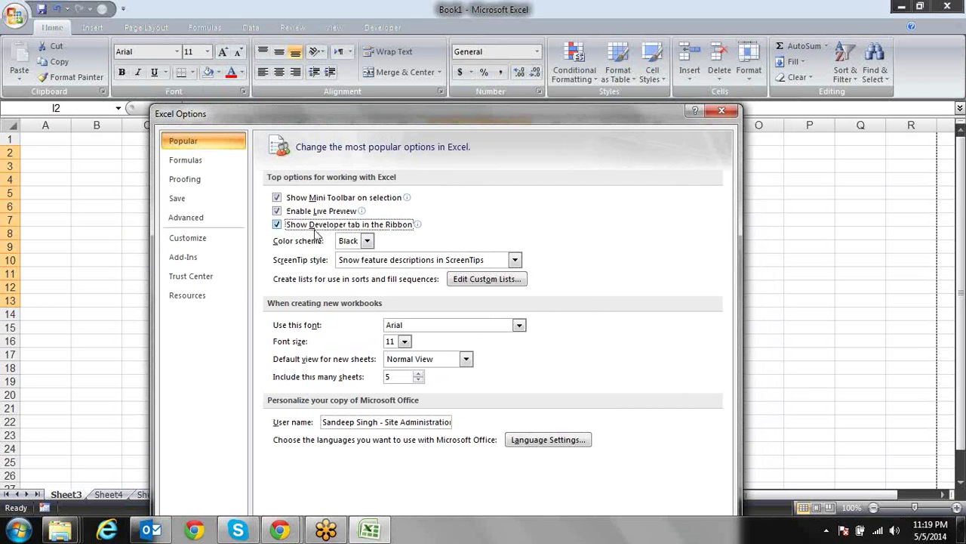
pyautogui.click(206, 240)
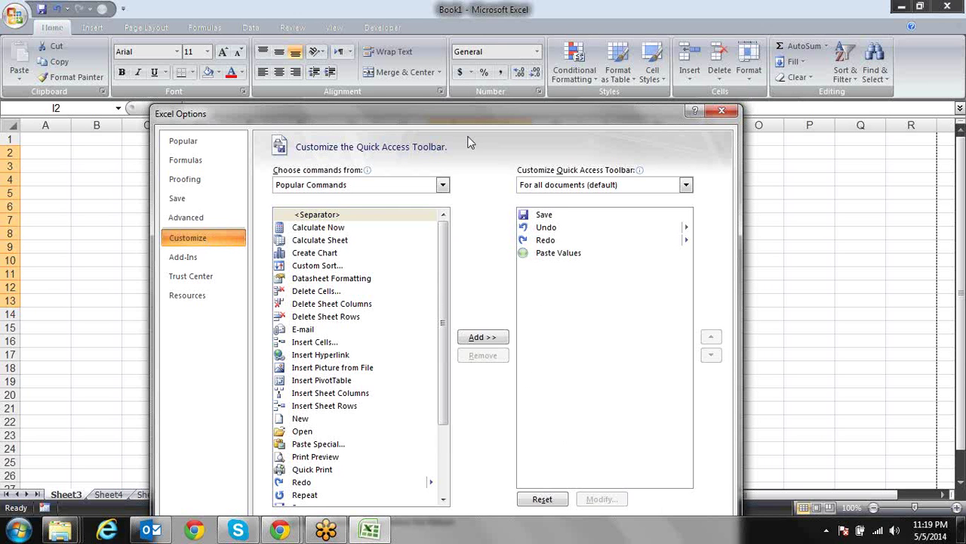
pyautogui.click(218, 143)
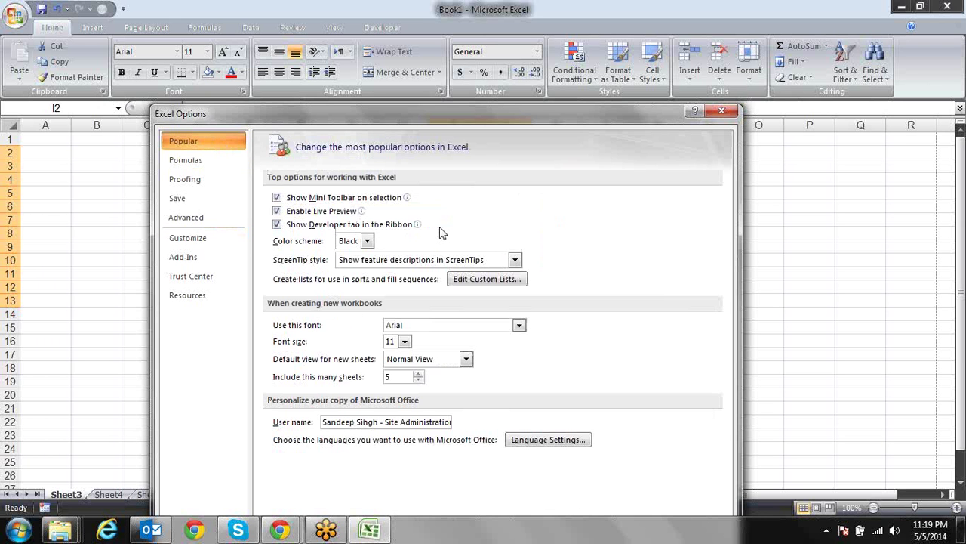
pyautogui.press('Return')
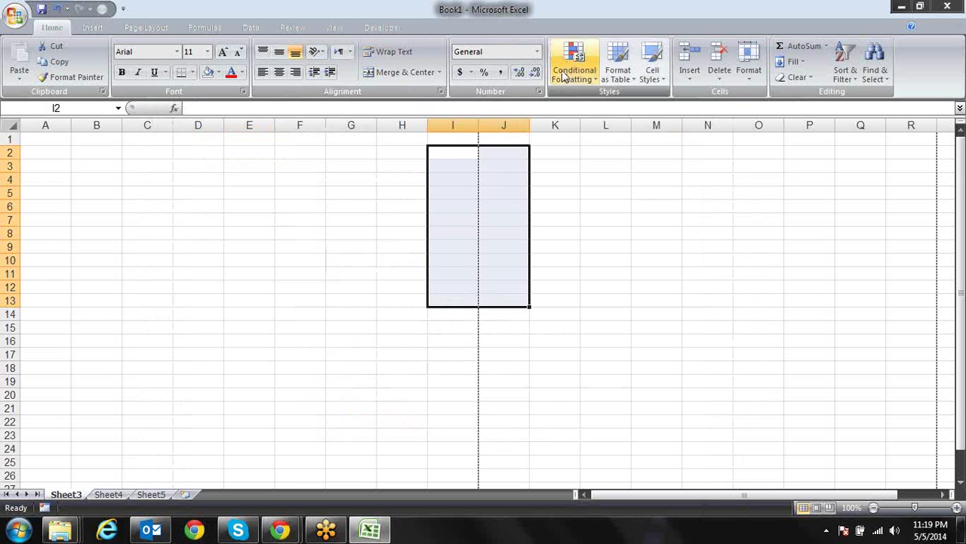
pyautogui.click(290, 194)
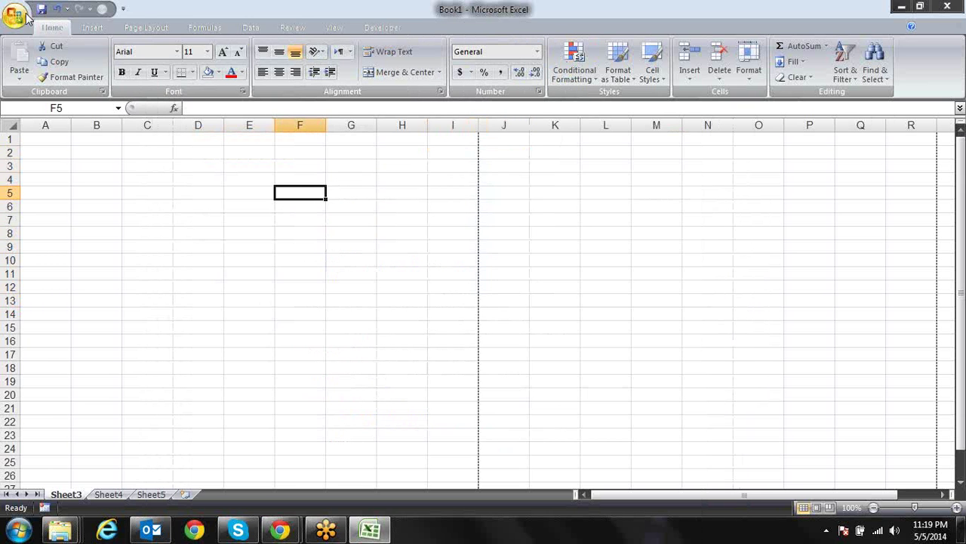
pyautogui.click(15, 15)
pyautogui.click(200, 324)
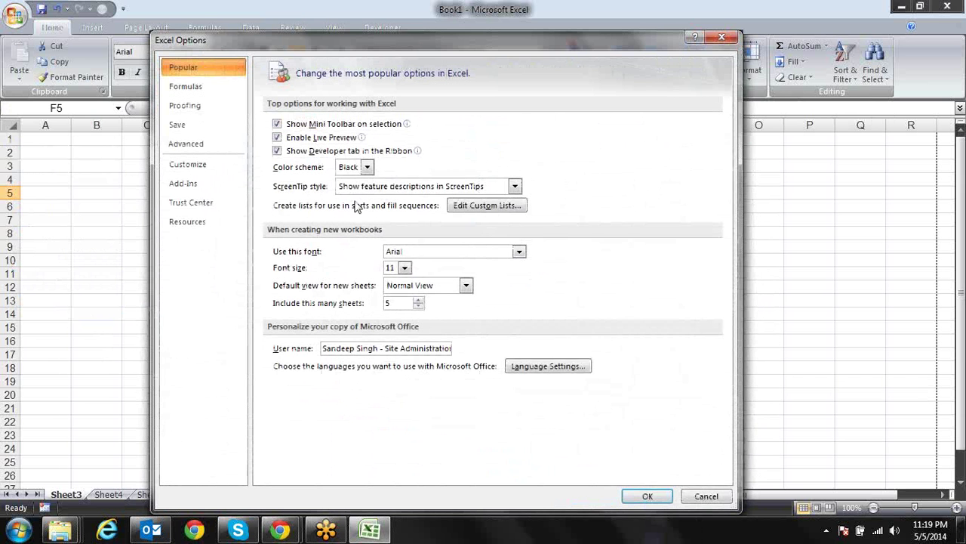
pyautogui.click(367, 167)
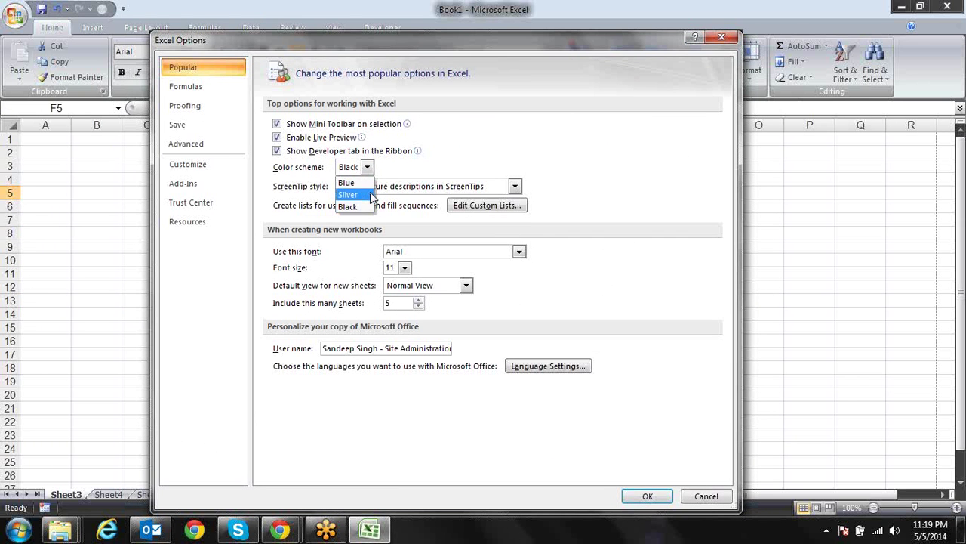
pyautogui.click(349, 194)
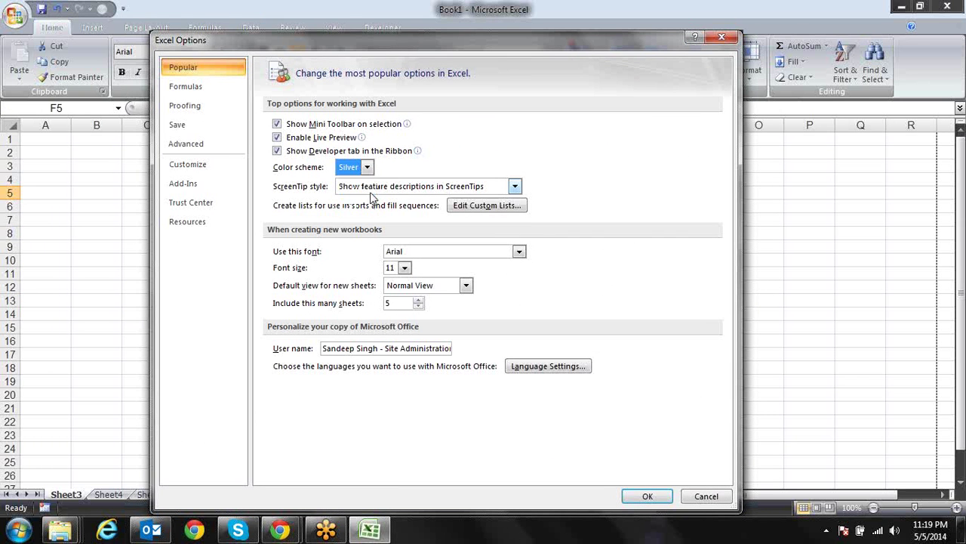
pyautogui.click(647, 497)
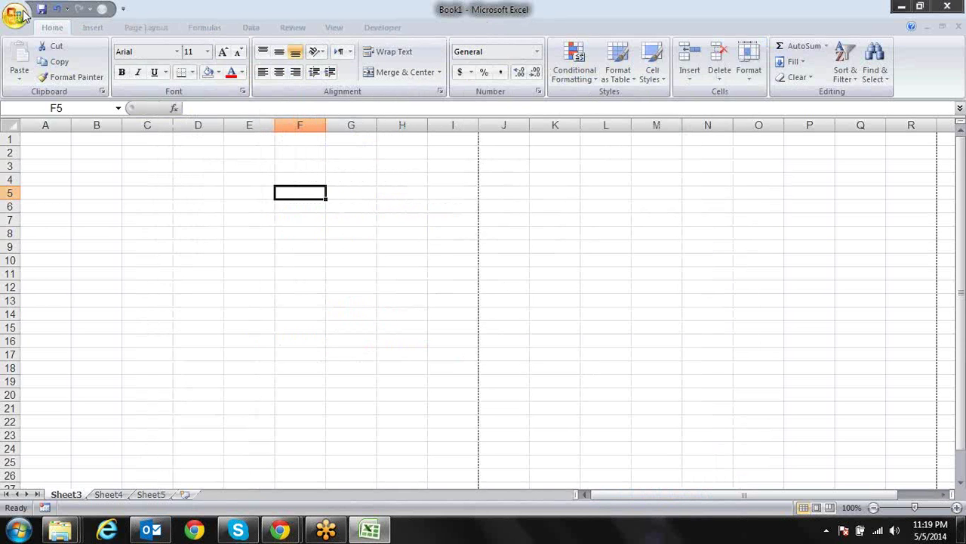
pyautogui.click(15, 15)
pyautogui.click(201, 325)
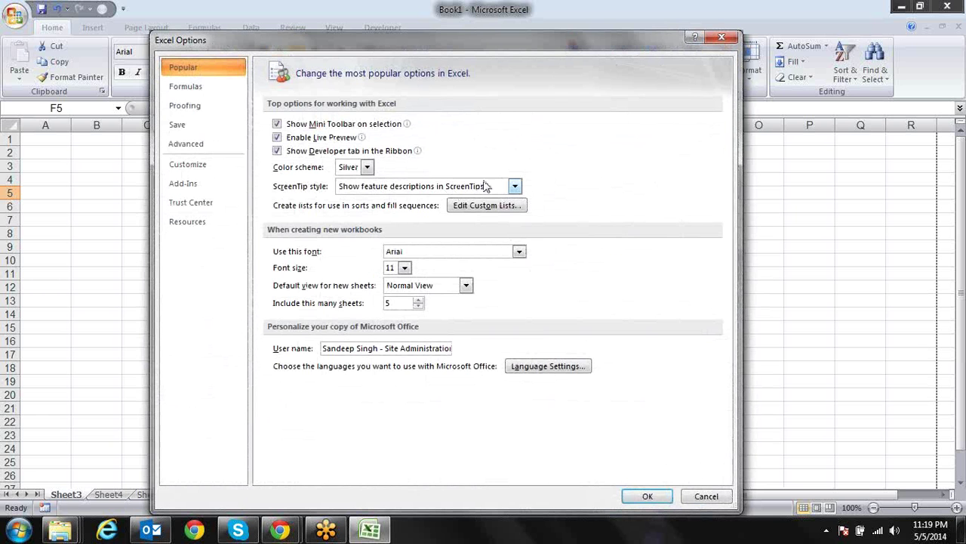
pyautogui.click(515, 188)
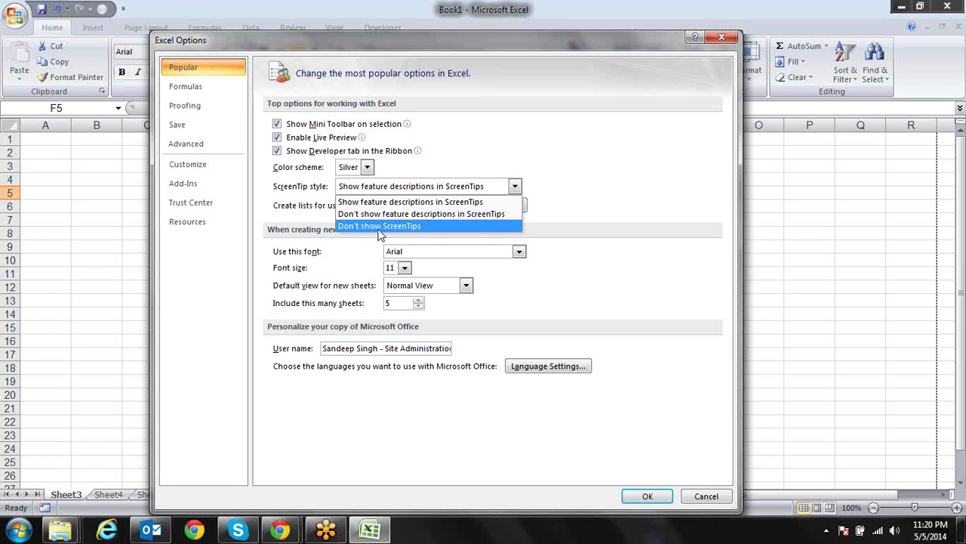
pyautogui.click(406, 202)
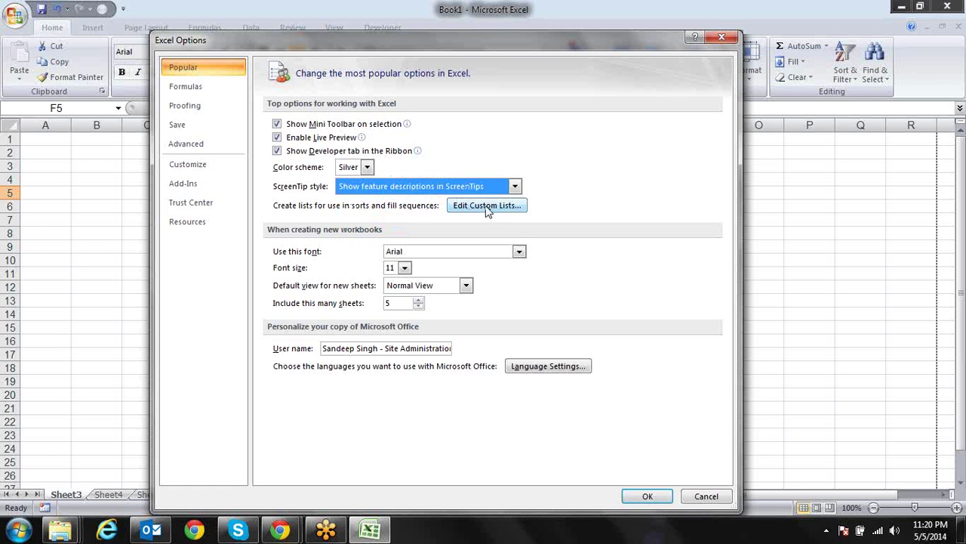
pyautogui.press('Return')
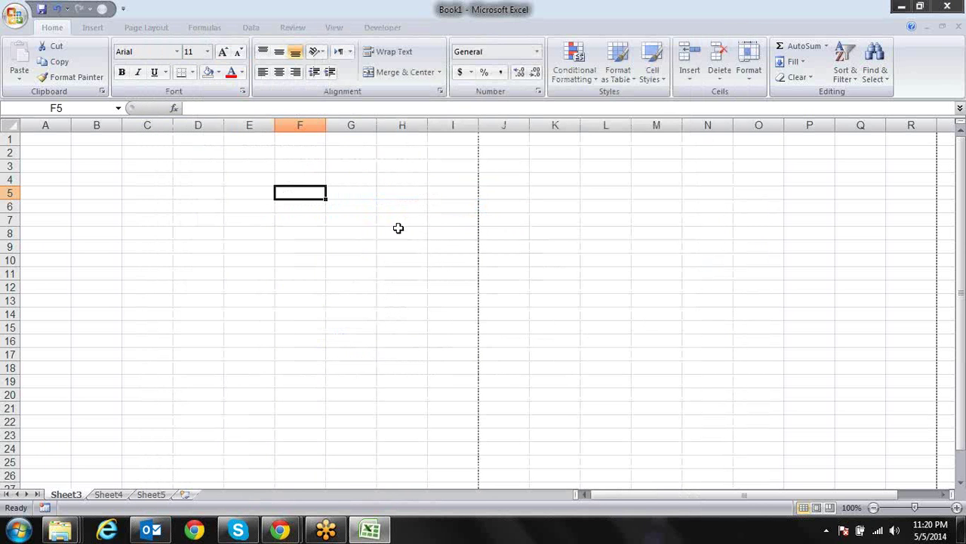
pyautogui.hotkey('alt', 'f')
pyautogui.press('i')
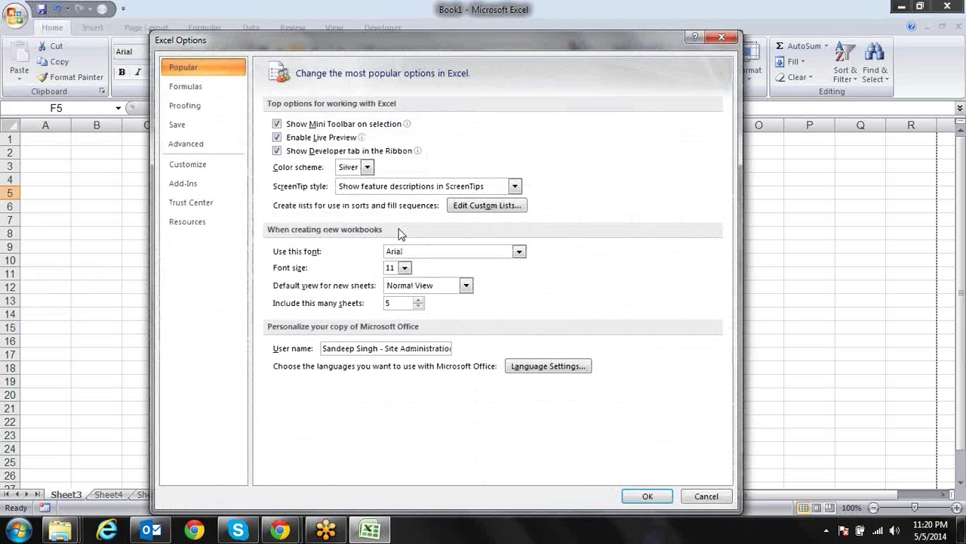
pyautogui.press('Escape')
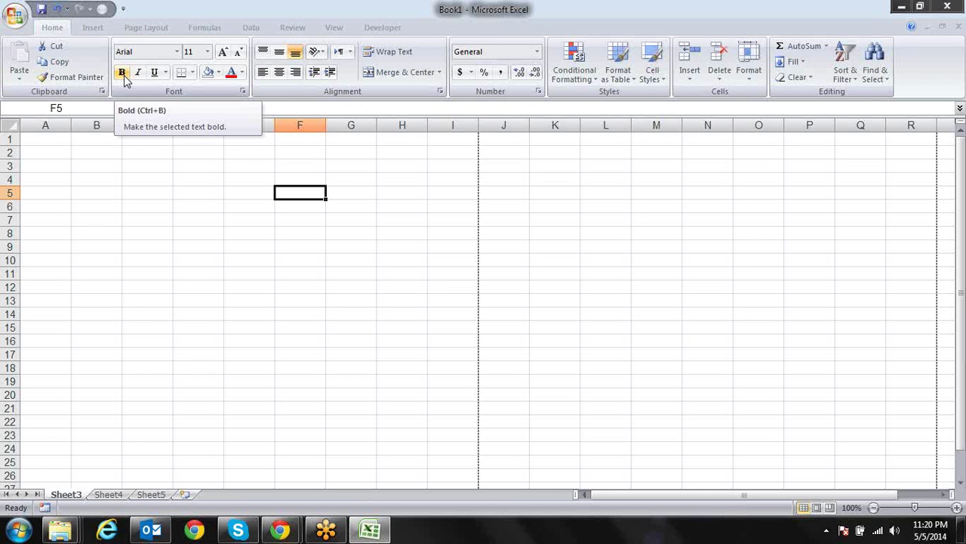
pyautogui.click(150, 200)
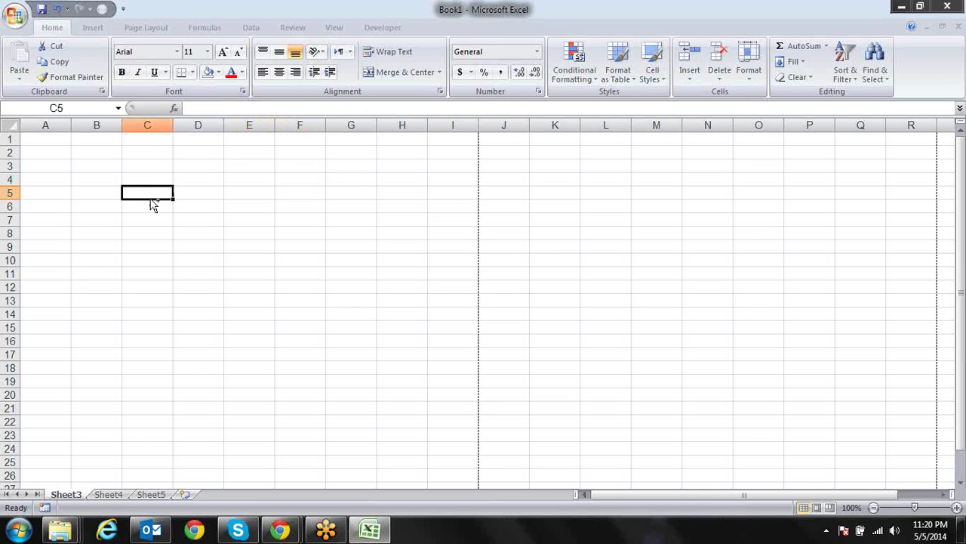
pyautogui.hotkey('ctrl', '1')
pyautogui.press('Escape')
pyautogui.hotkey('alt', 't')
pyautogui.press('o')
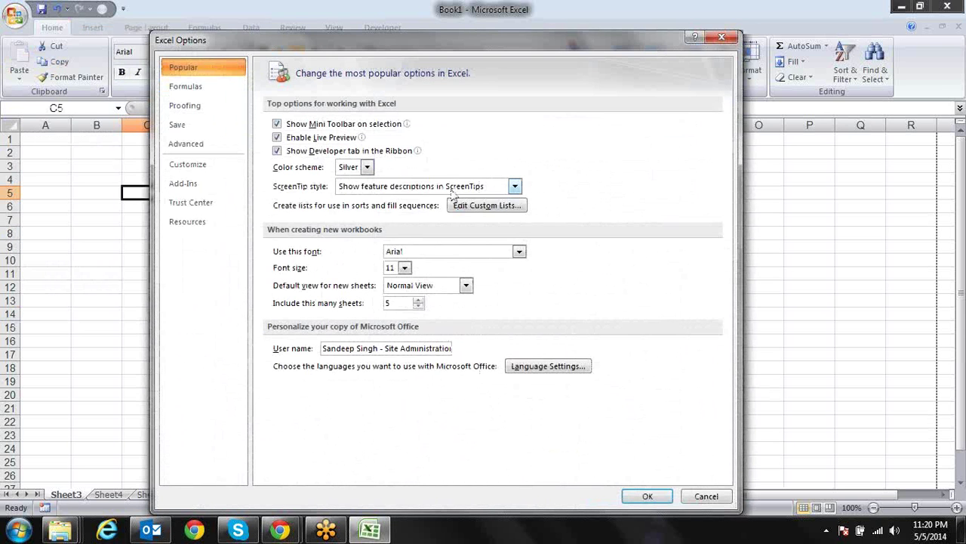
pyautogui.click(451, 187)
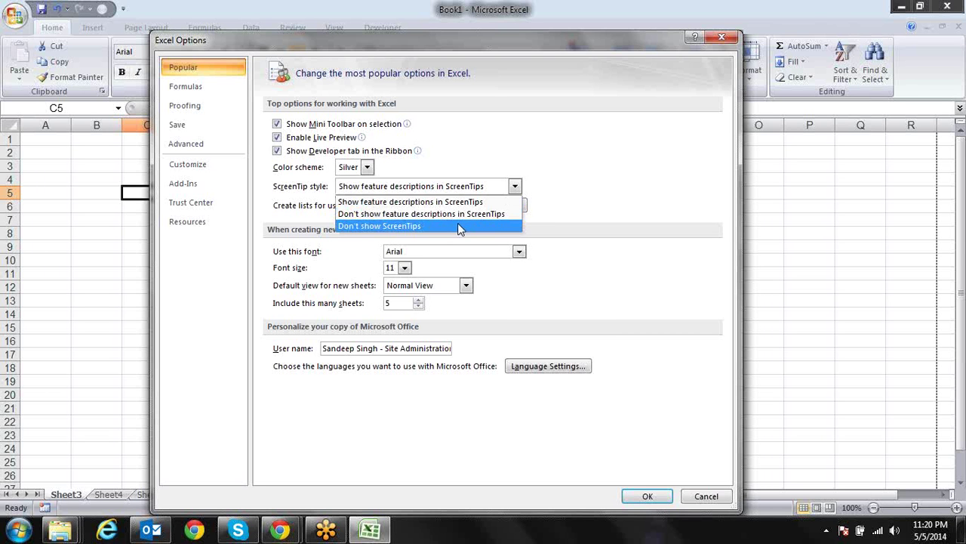
pyautogui.click(615, 201)
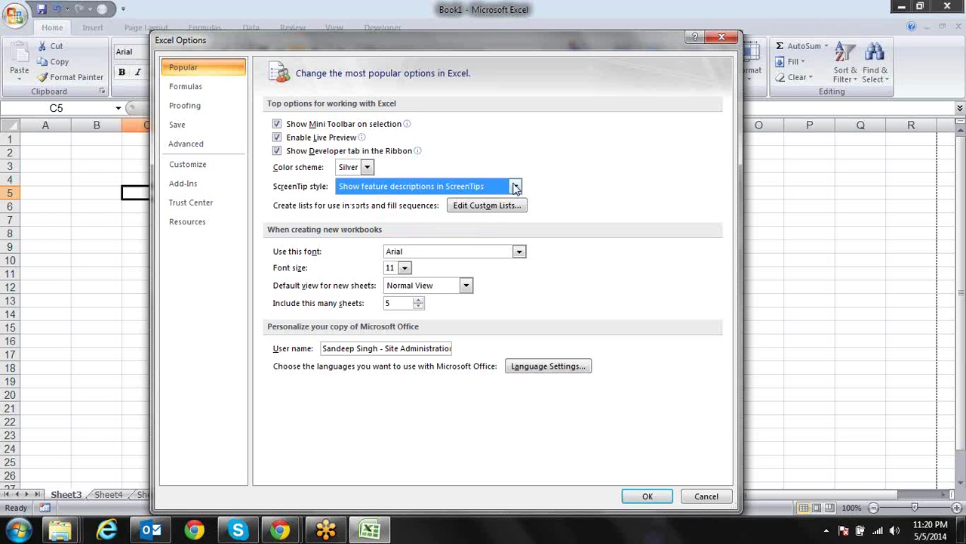
pyautogui.press('Escape')
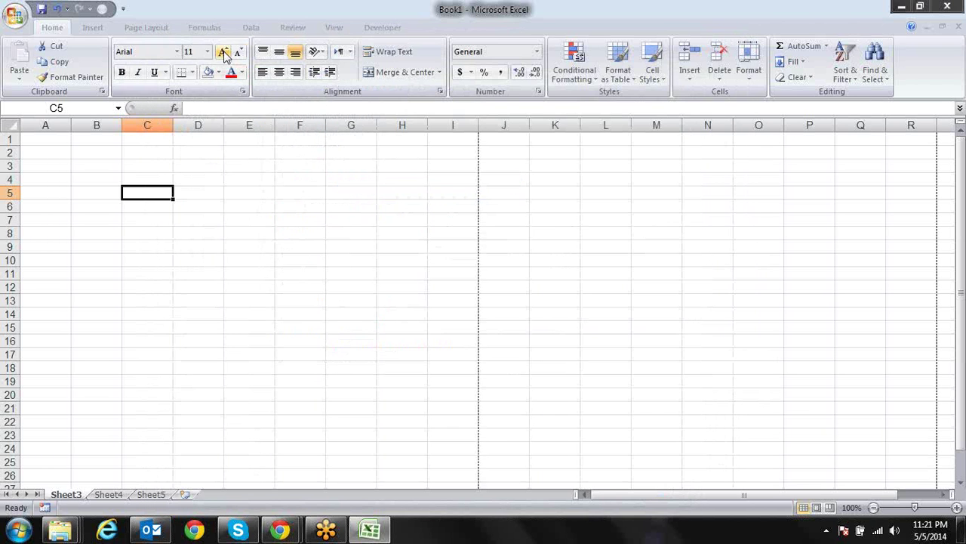
pyautogui.click(9, 16)
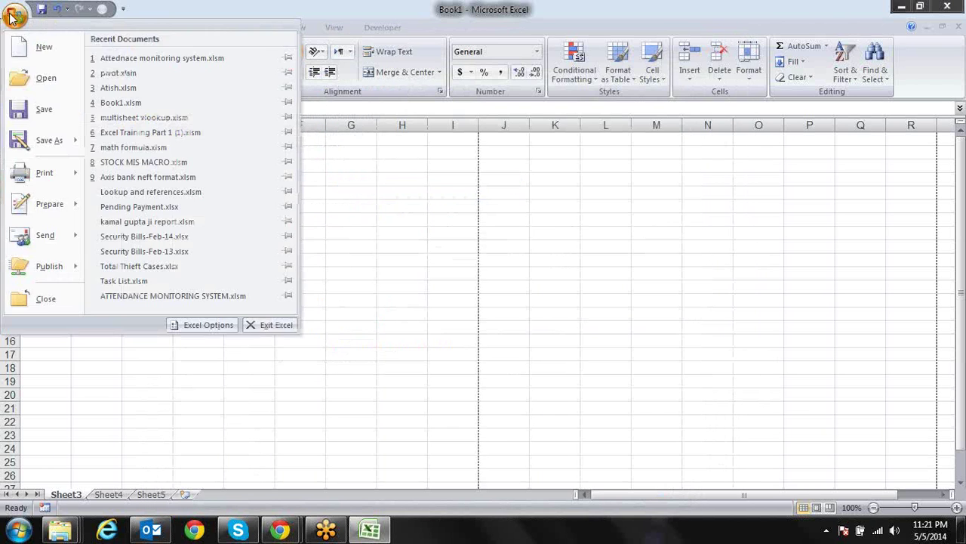
pyautogui.click(195, 325)
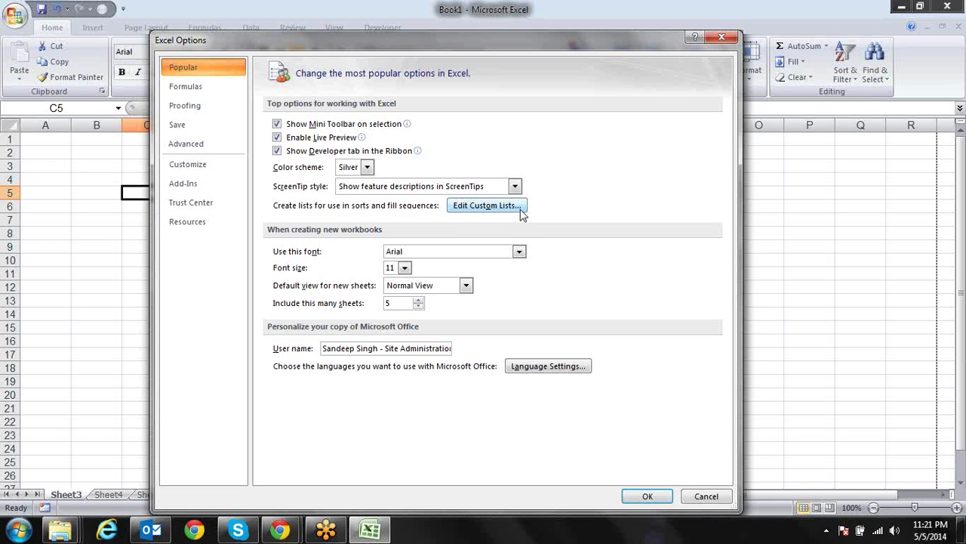
pyautogui.press('Return')
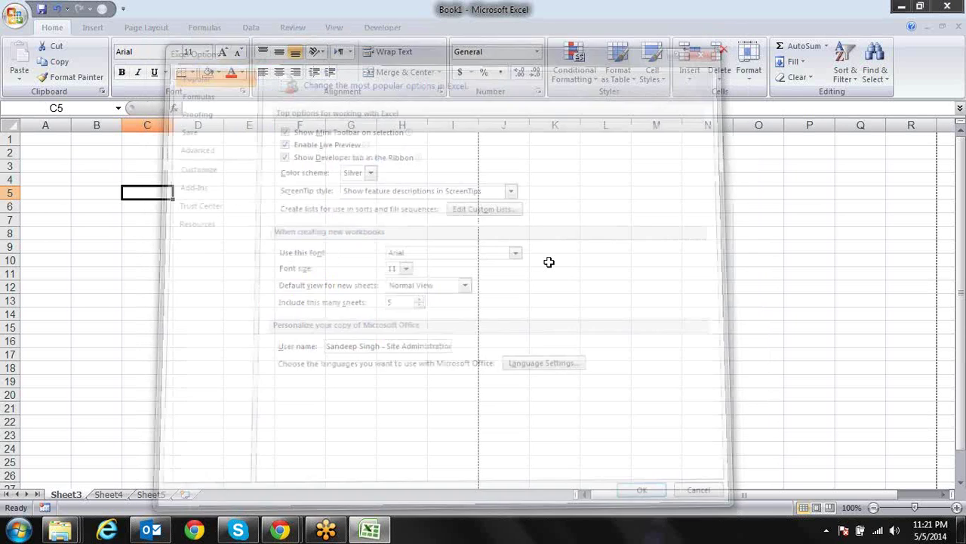
pyautogui.write('sande')
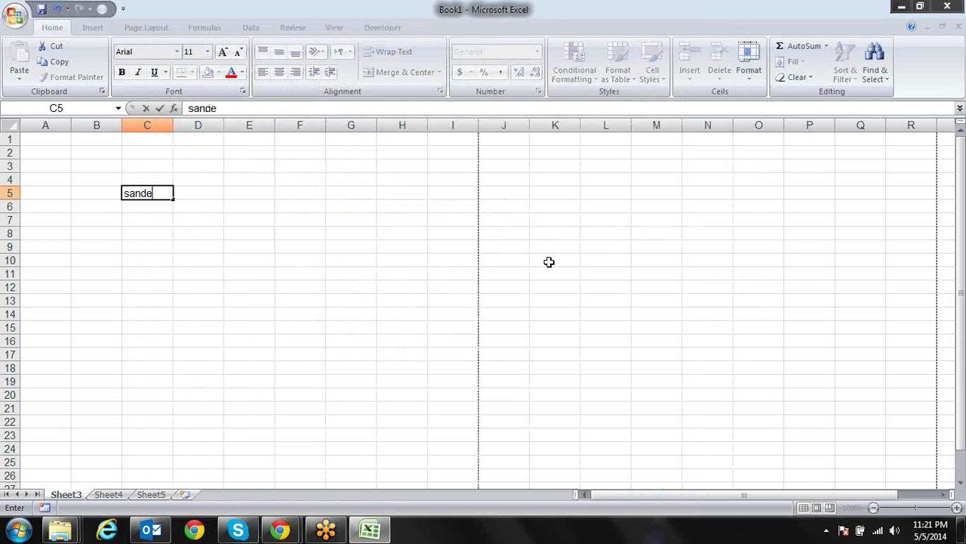
pyautogui.write('ep')
pyautogui.hotkey('ctrl', 'Return')
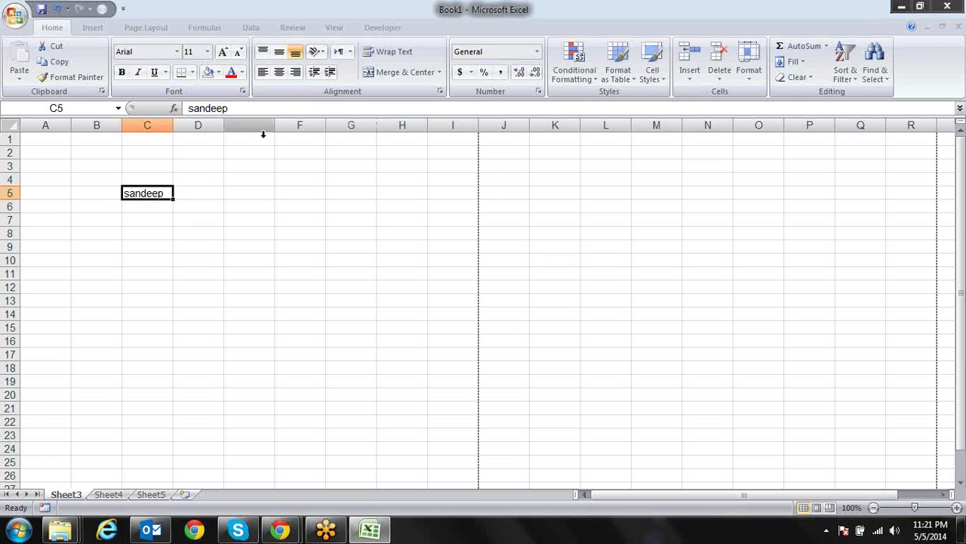
pyautogui.moveTo(173, 199); pyautogui.dragTo(172, 305)
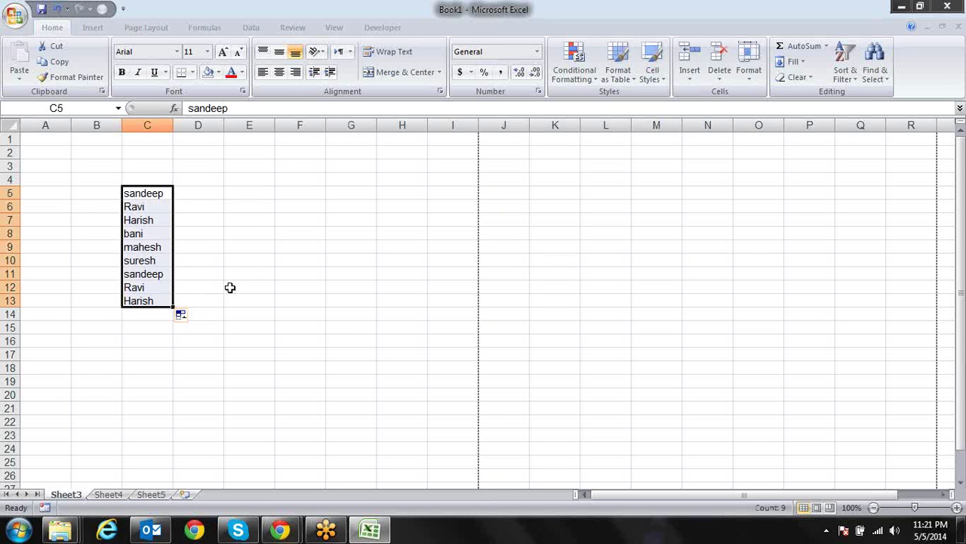
pyautogui.click(220, 193)
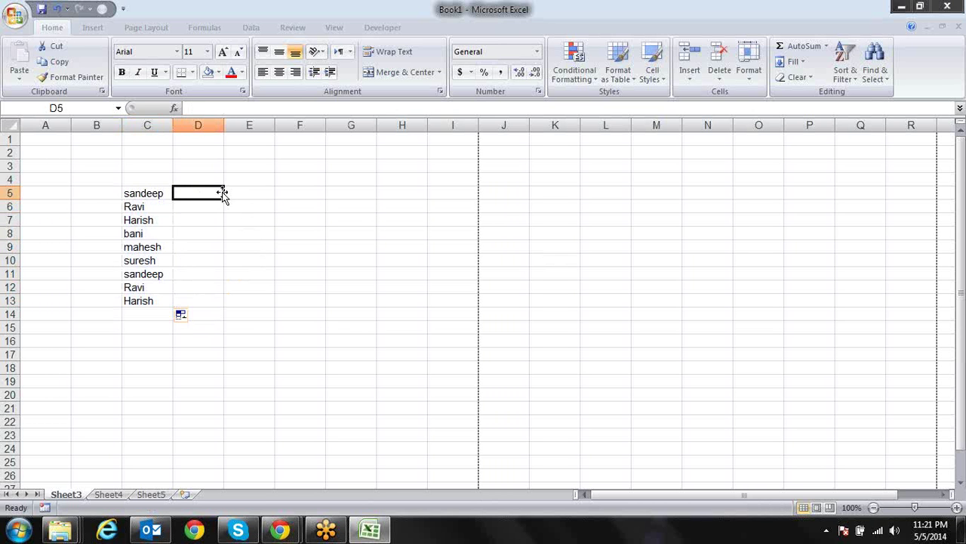
pyautogui.write('palwal')
pyautogui.press('Return')
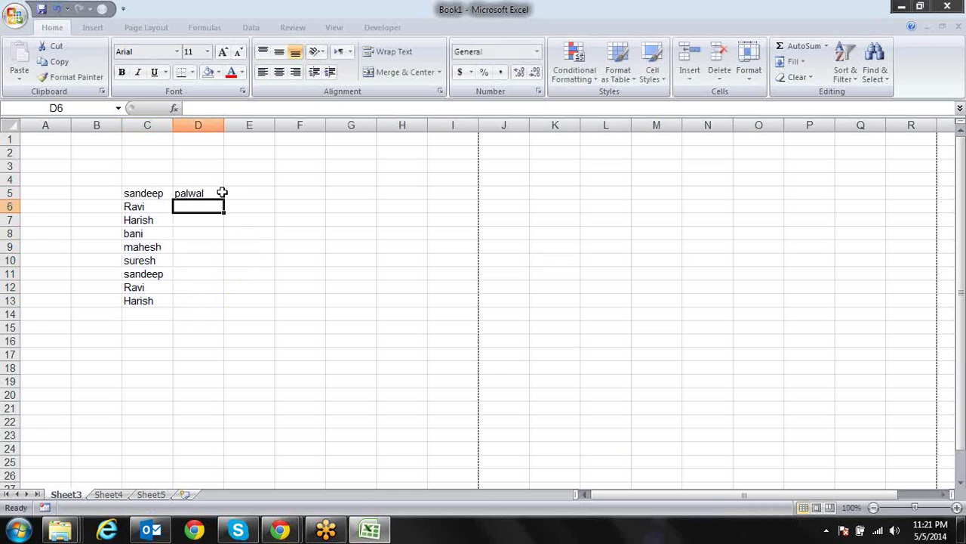
pyautogui.click(222, 194)
pyautogui.moveTo(224, 198); pyautogui.dragTo(225, 319)
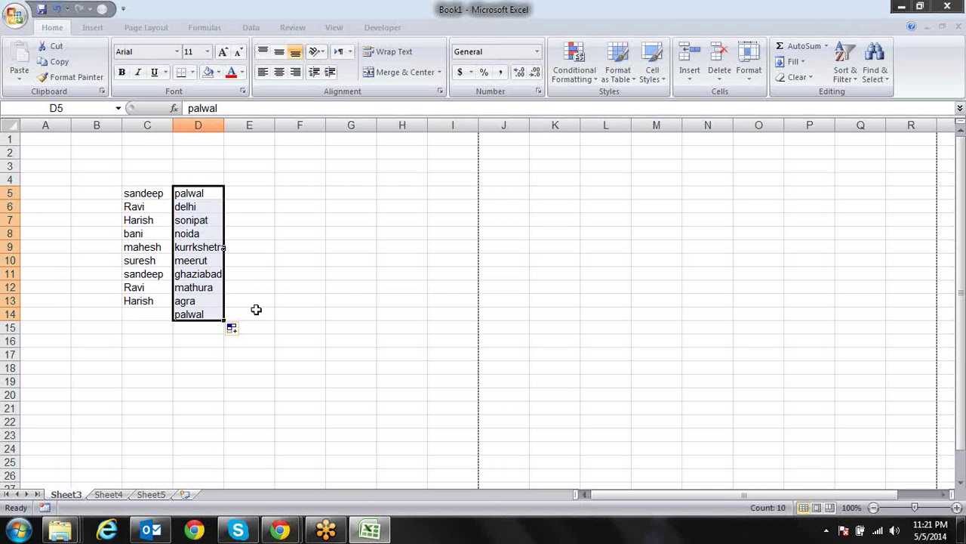
pyautogui.press('Left')
pyautogui.hotkey('shift', 'Right')
pyautogui.hotkey('ctrl', 'shift', 'Down')
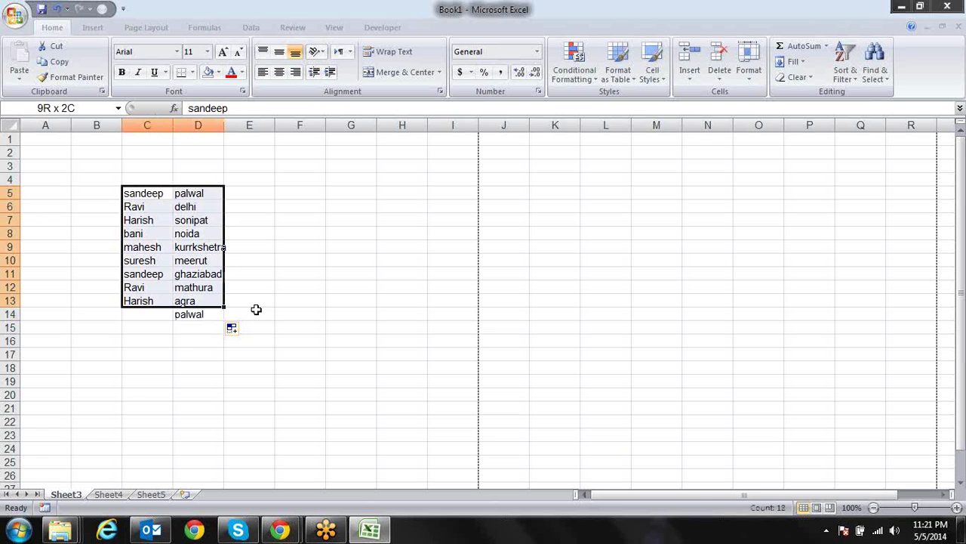
pyautogui.hotkey('shift', 'Down')
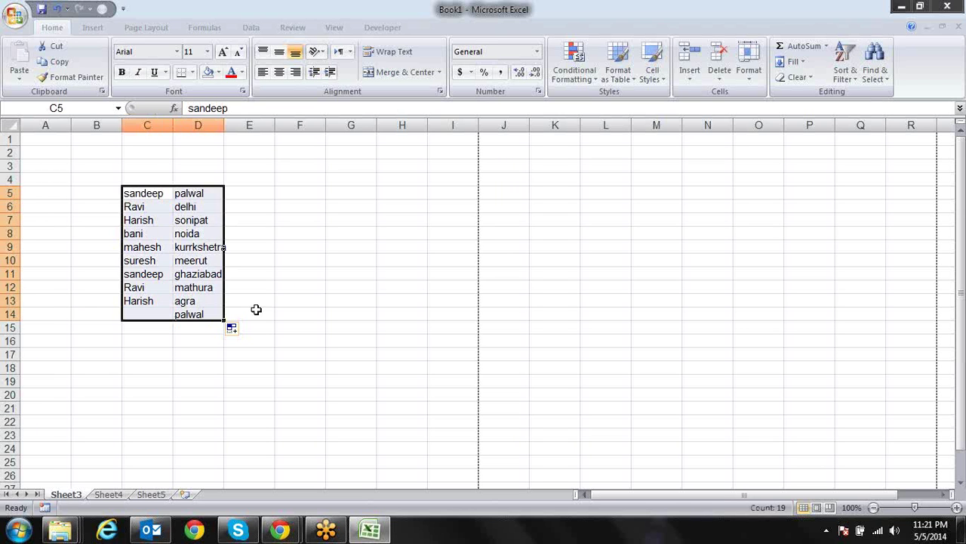
pyautogui.press('Delete')
pyautogui.press('Right')
pyautogui.press('Right')
pyautogui.press('Right')
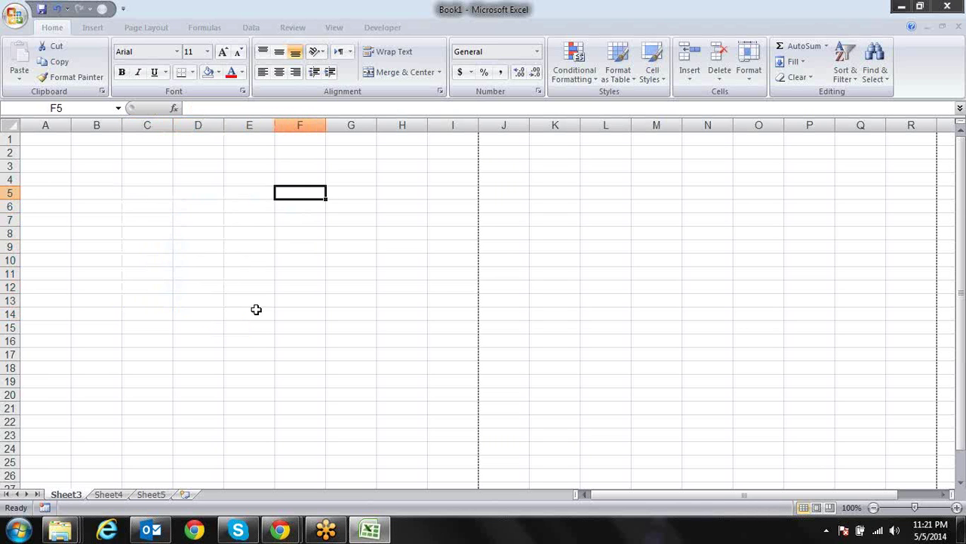
# Step: Enter Class I, Class II and Class III in F3, F4 and F5, then return to F3
pyautogui.press('Up')
pyautogui.press('Up')
pyautogui.write('C')
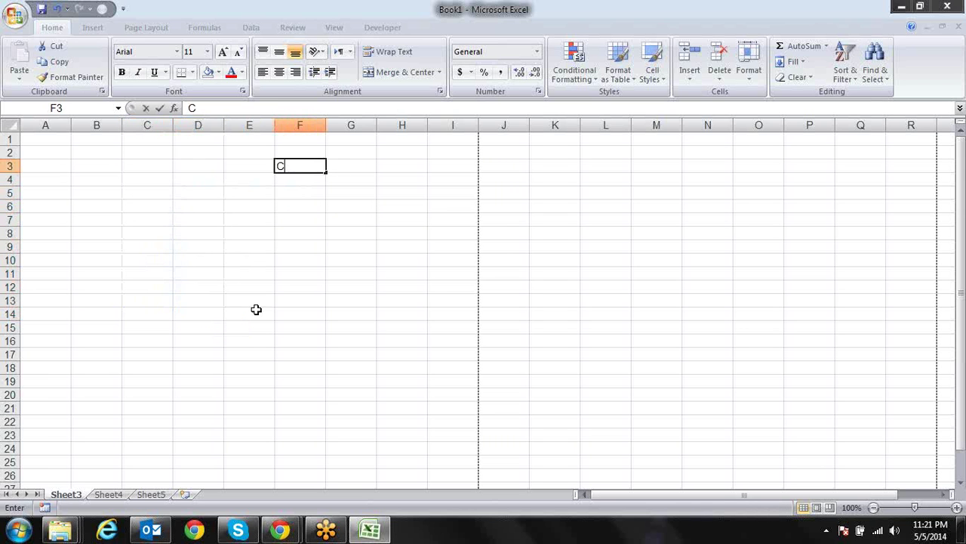
pyautogui.write('lass')
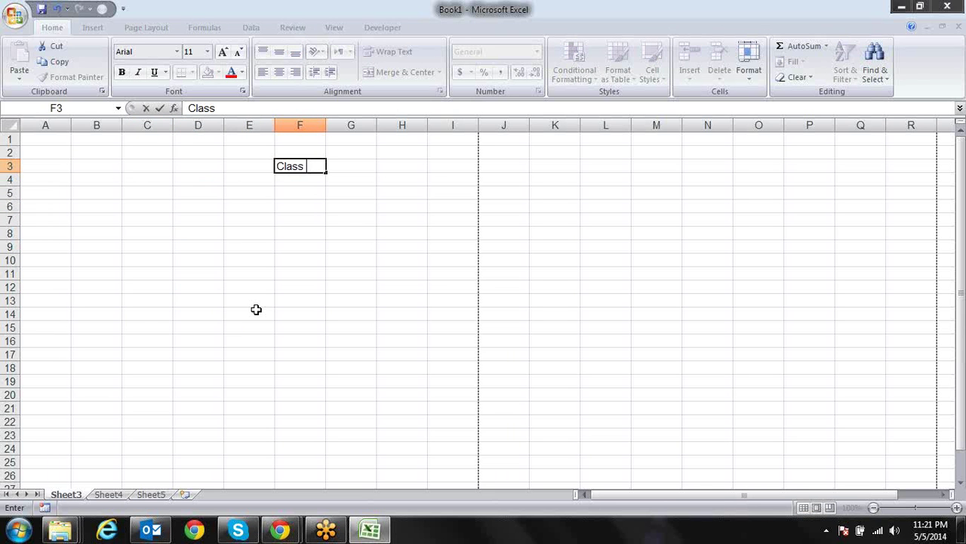
pyautogui.write(' I')
pyautogui.press('Return')
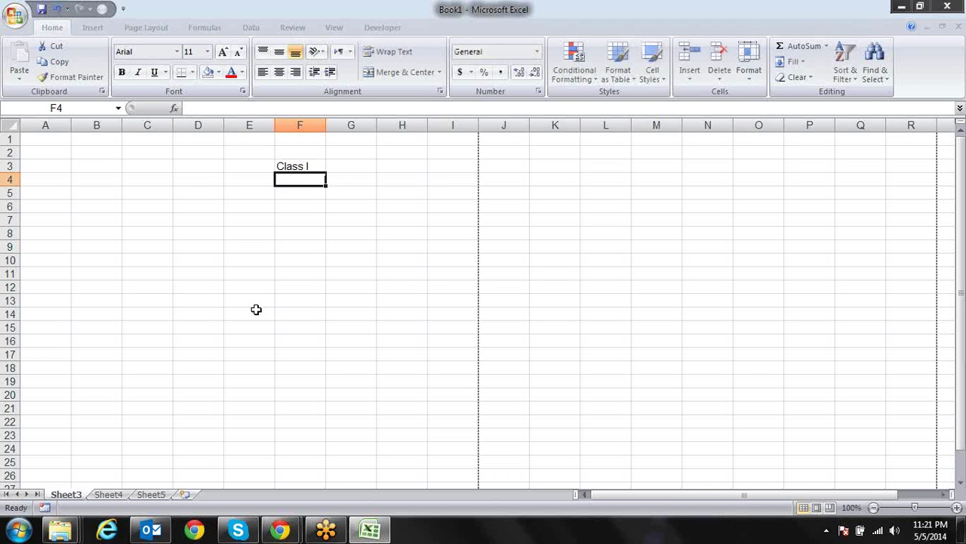
pyautogui.write('C')
pyautogui.press('Tab')
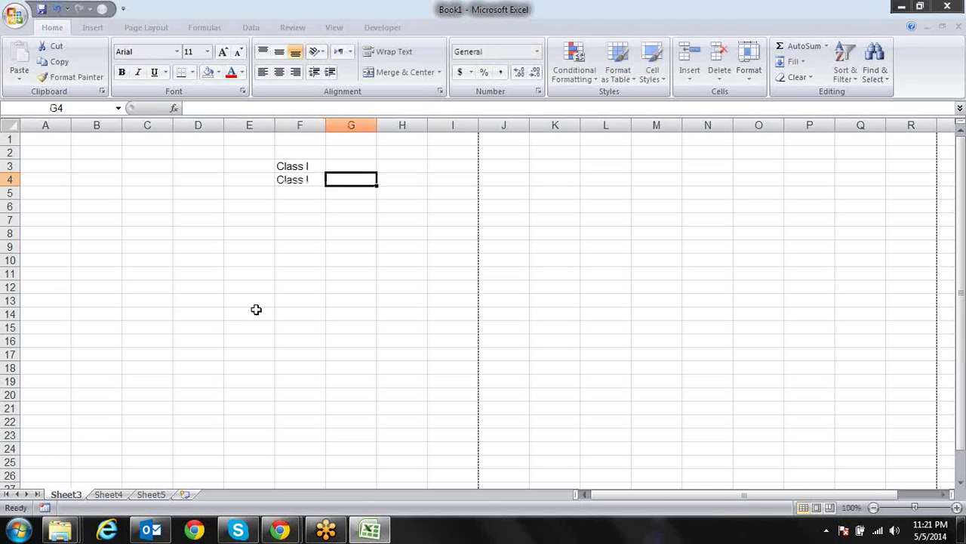
pyautogui.press('Left')
pyautogui.press('F2')
pyautogui.write('I')
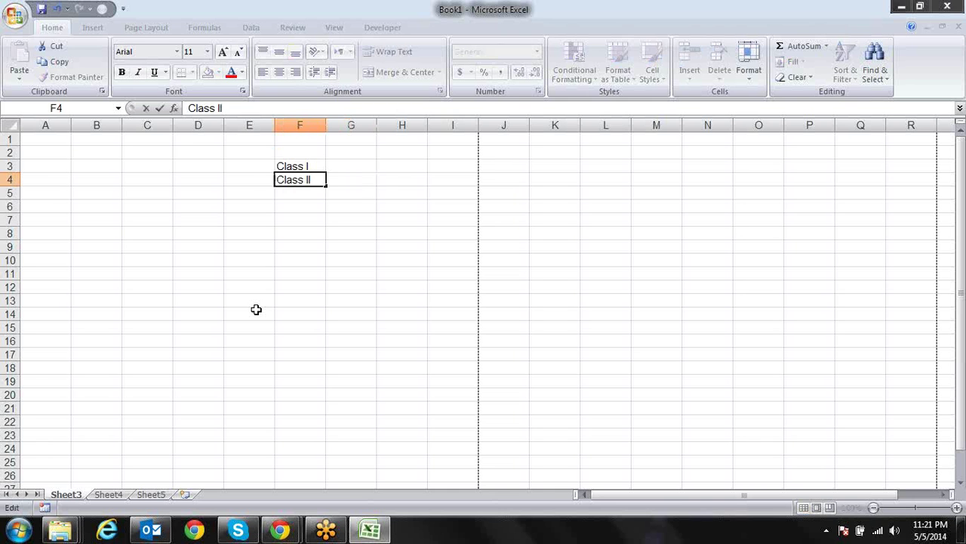
pyautogui.press('Return')
pyautogui.write('Clas')
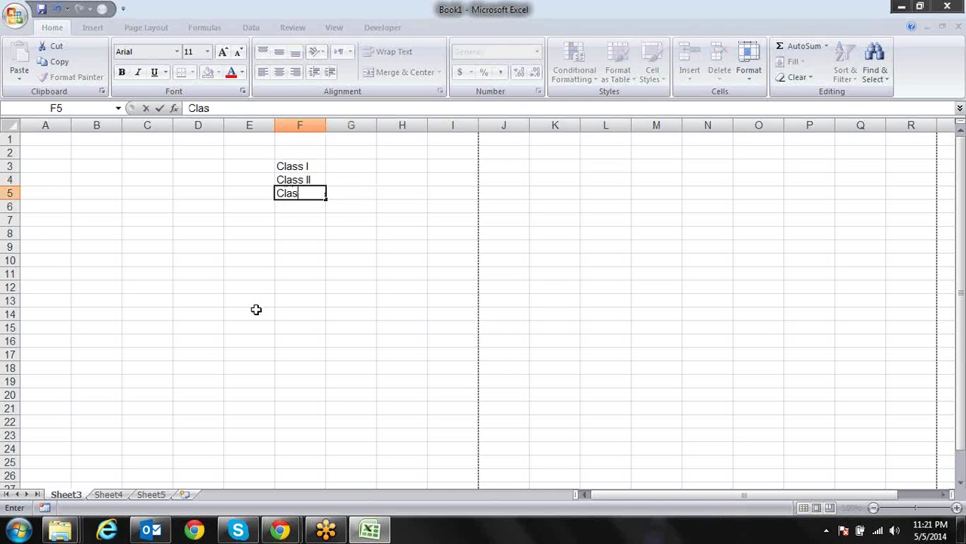
pyautogui.write('s II')
pyautogui.write('I')
pyautogui.press('Return')
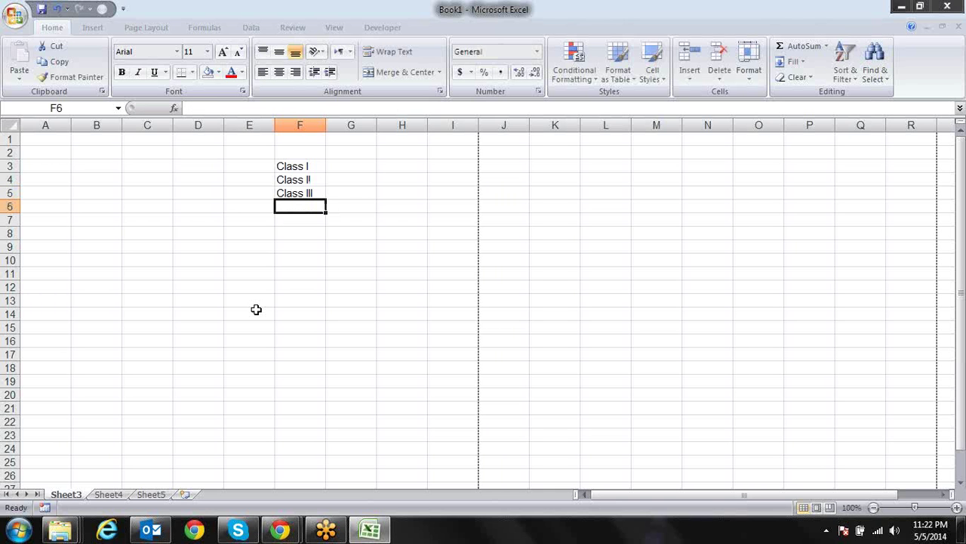
pyautogui.press('Up')
pyautogui.press('Up')
pyautogui.press('Up')
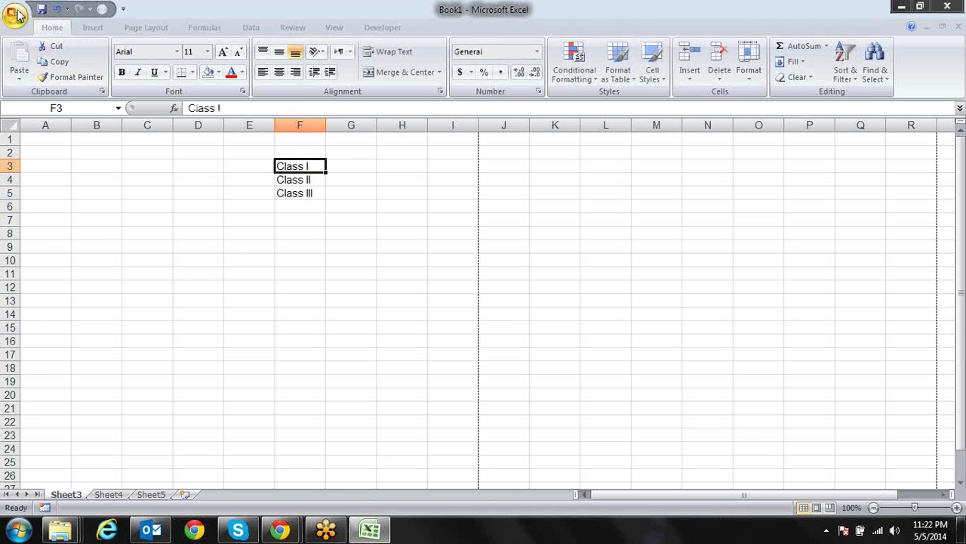
# Step: Open the Custom Lists editor from Excel Options and move it off the Class cells
pyautogui.click(16, 14)
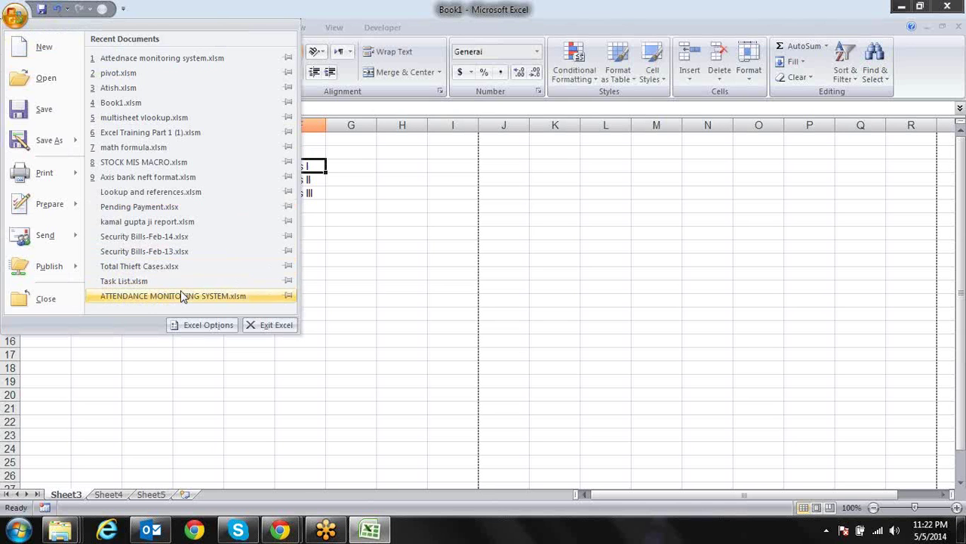
pyautogui.click(203, 325)
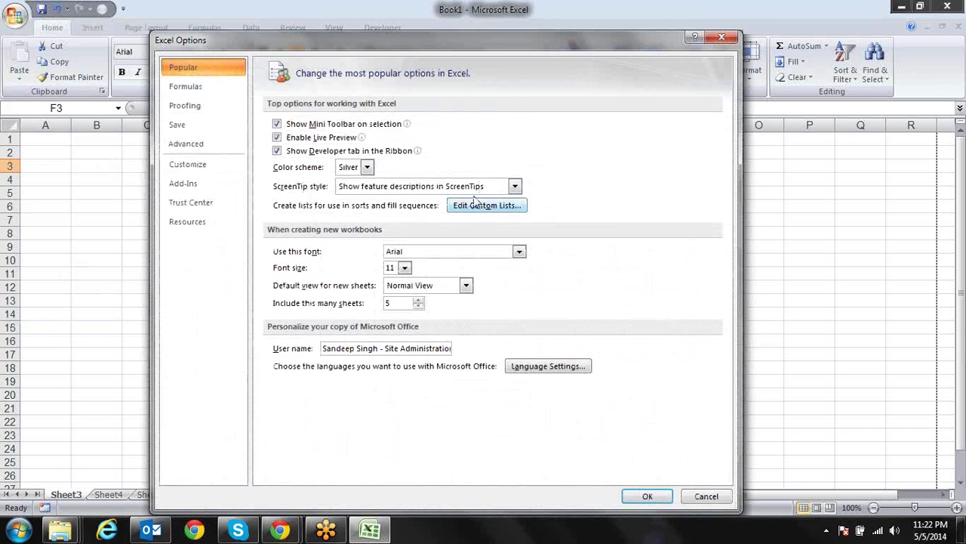
pyautogui.click(471, 207)
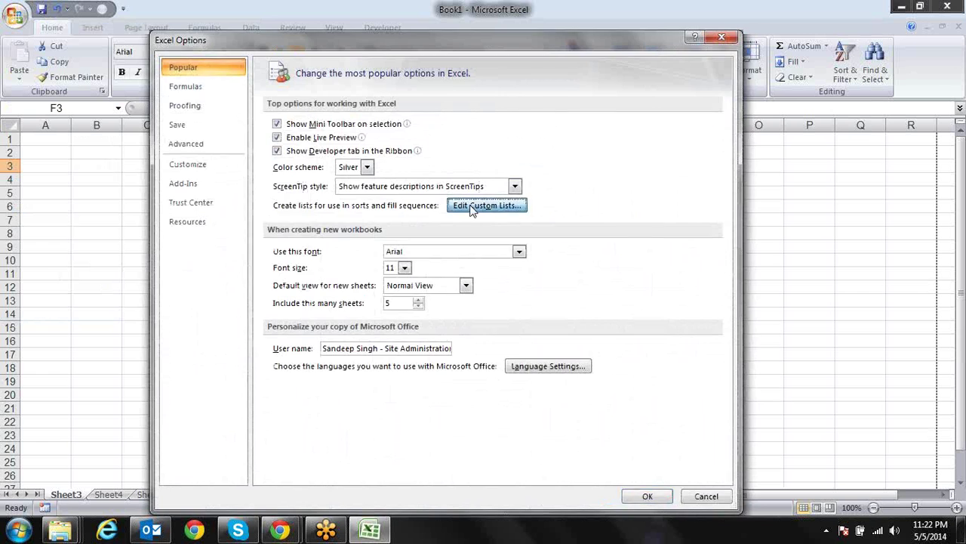
pyautogui.moveTo(433, 175)
pyautogui.mouseDown()
pyautogui.moveTo(490, 174)
pyautogui.moveTo(635, 133)
pyautogui.mouseUp()
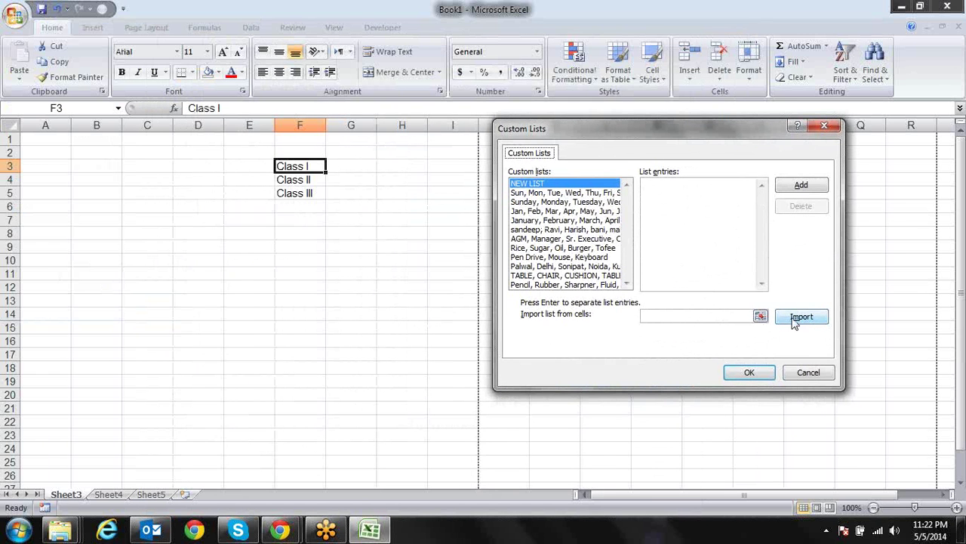
# Step: Import $F$3:$F$5 as the Class I, Class II, Class III custom list and close both dialogs
pyautogui.click(760, 316)
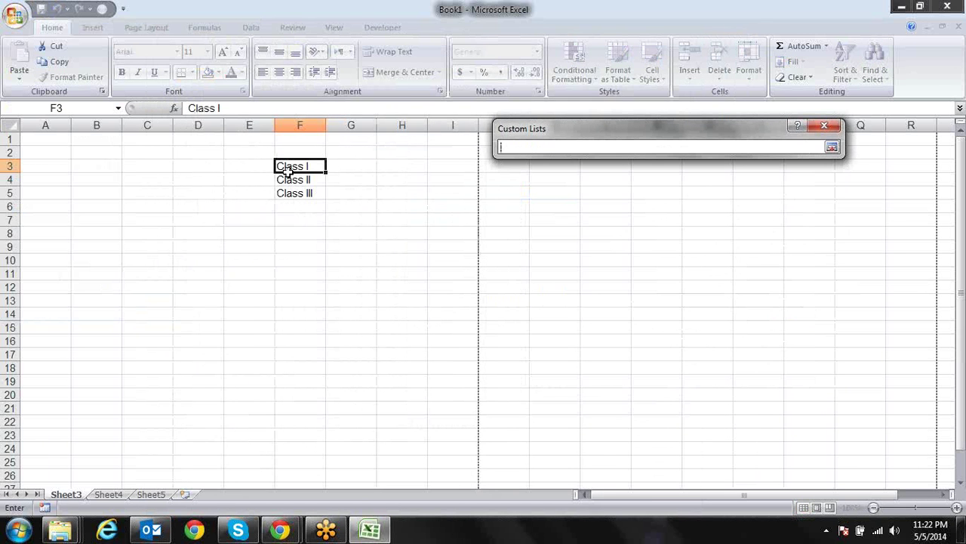
pyautogui.moveTo(290, 166); pyautogui.dragTo(307, 195)
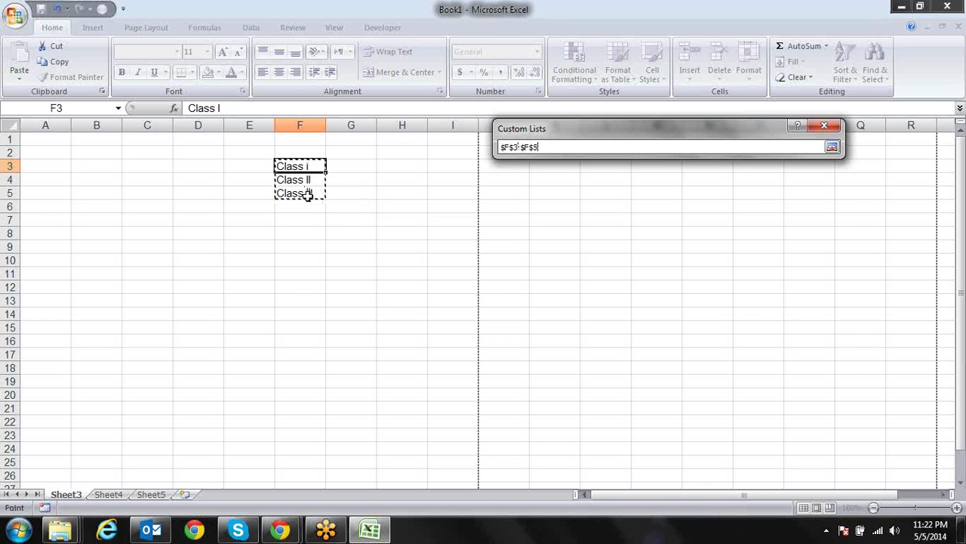
pyautogui.press('Return')
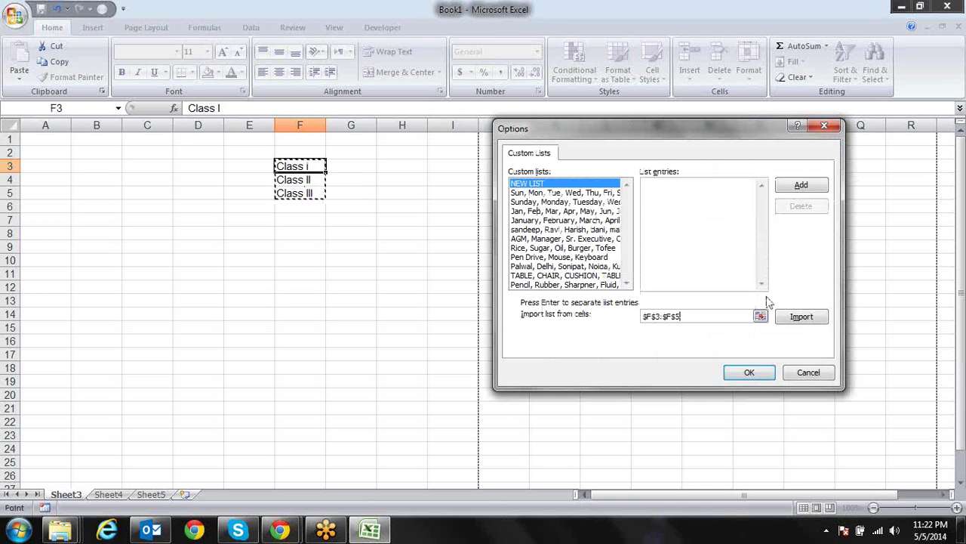
pyautogui.click(807, 187)
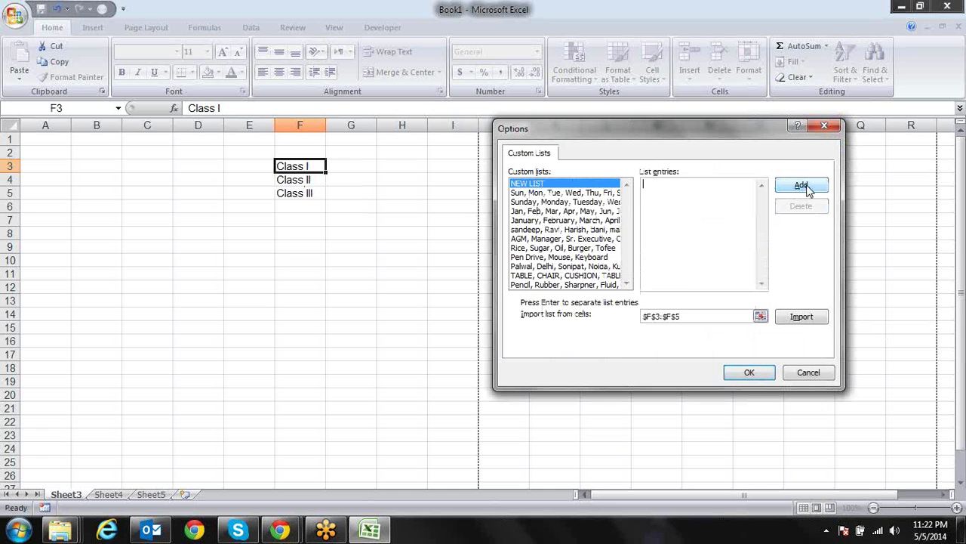
pyautogui.click(800, 318)
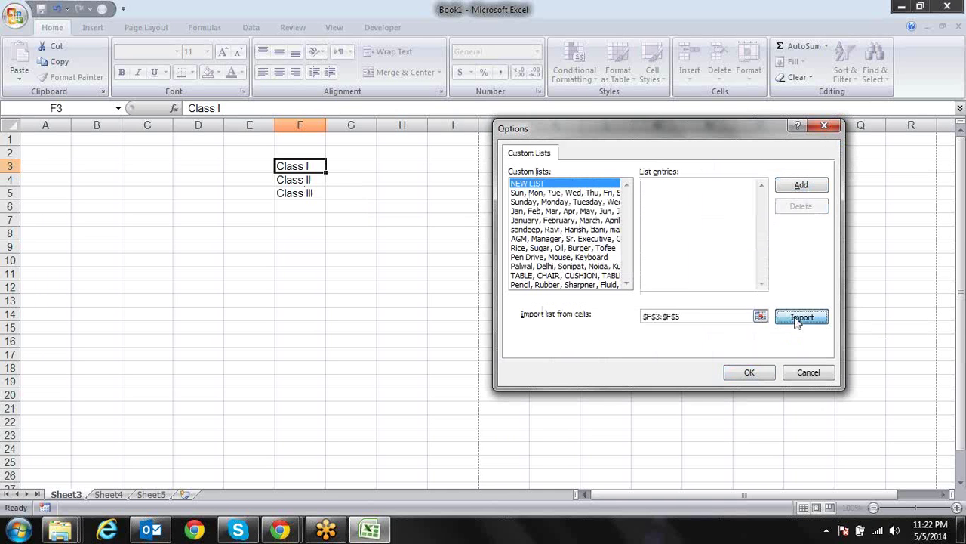
pyautogui.click(801, 189)
pyautogui.click(544, 288)
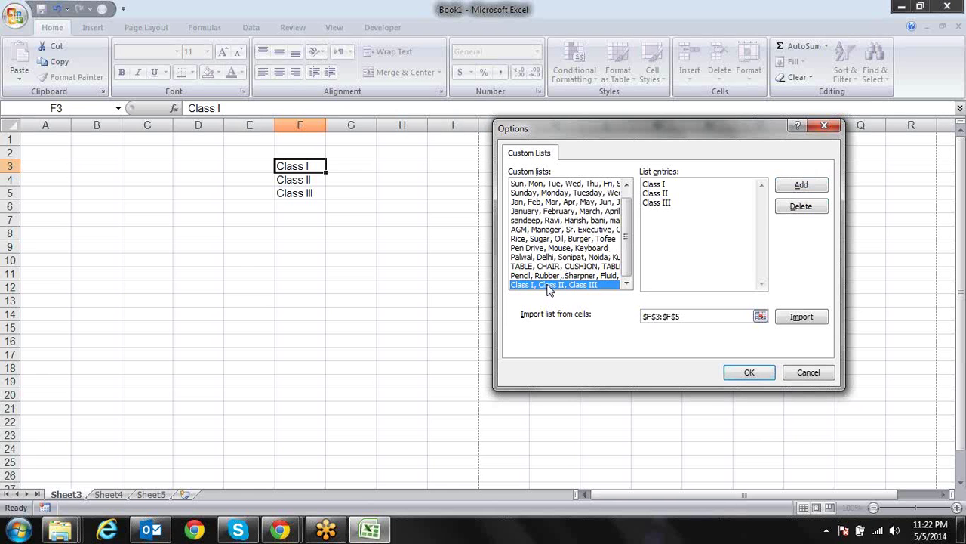
pyautogui.click(750, 372)
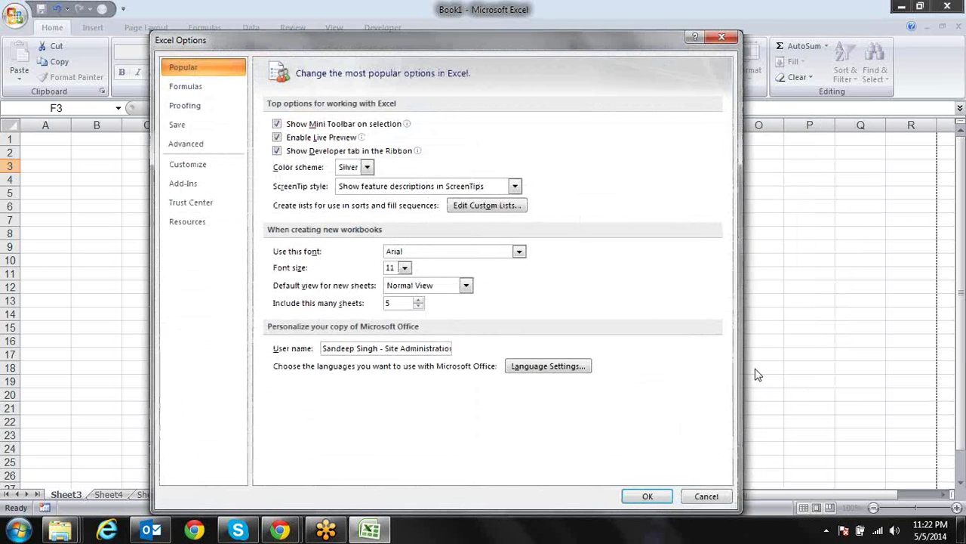
pyautogui.click(651, 494)
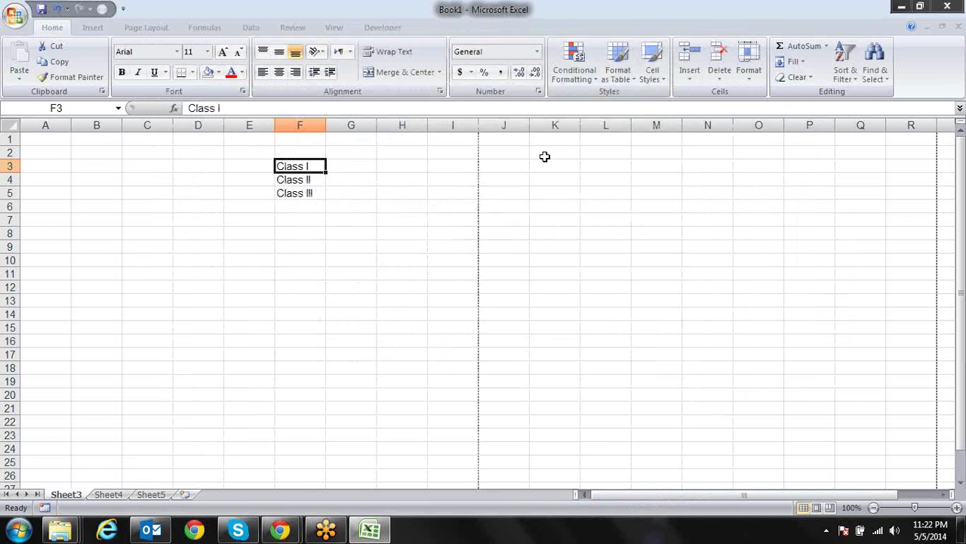
# Step: Type Class iii in K2 and autofill it down to K10 to test the list
pyautogui.click(533, 151)
pyautogui.write('Col')
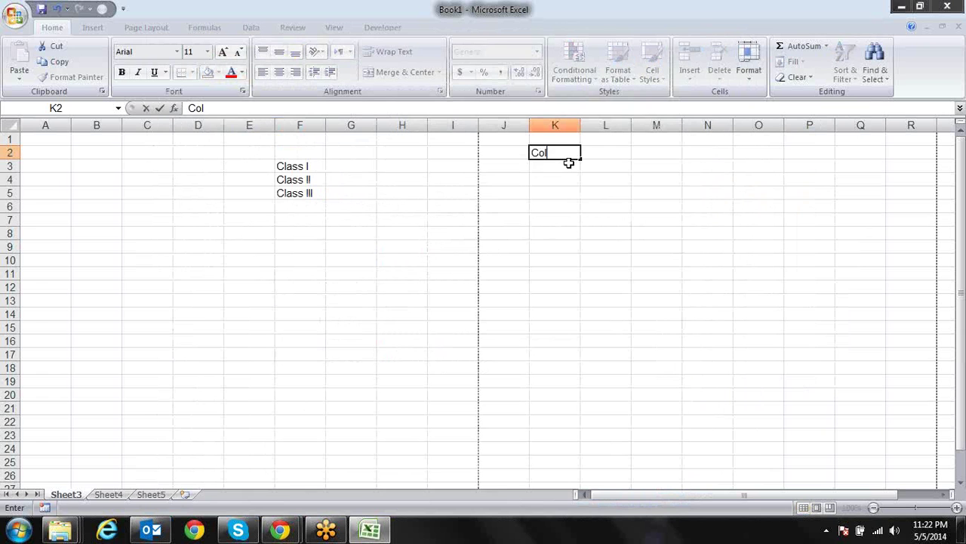
pyautogui.press('BackSpace')
pyautogui.press('BackSpace')
pyautogui.write('lass')
pyautogui.write(' iii')
pyautogui.press('Return')
pyautogui.click(567, 157)
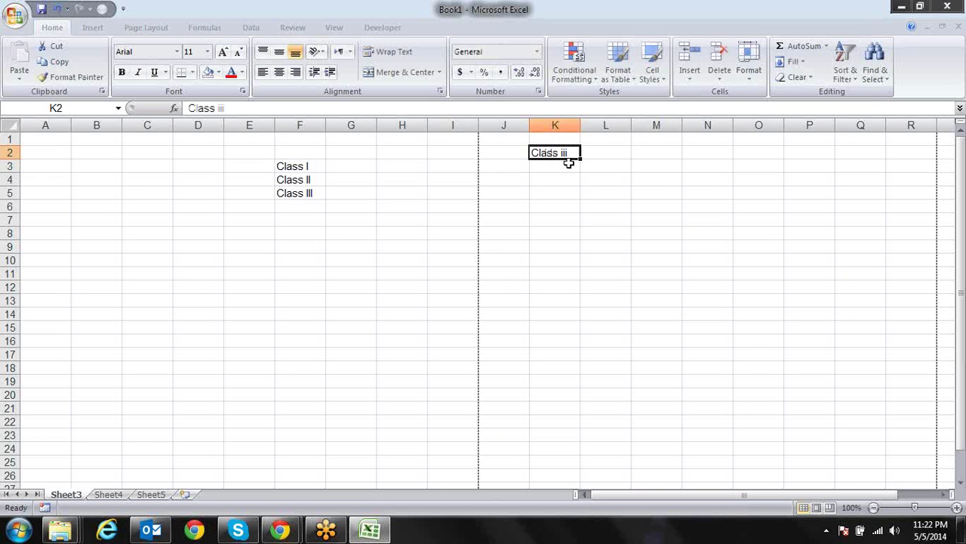
pyautogui.moveTo(581, 159); pyautogui.dragTo(578, 270)
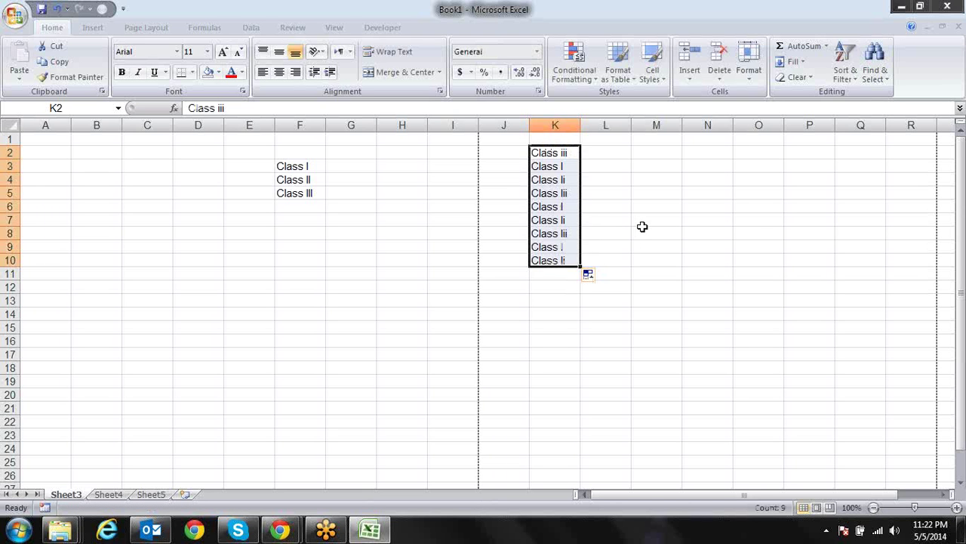
# Step: Check the filled Class values, then clear the test series from K2:K10
pyautogui.hotkey('shift', 'BackSpace')
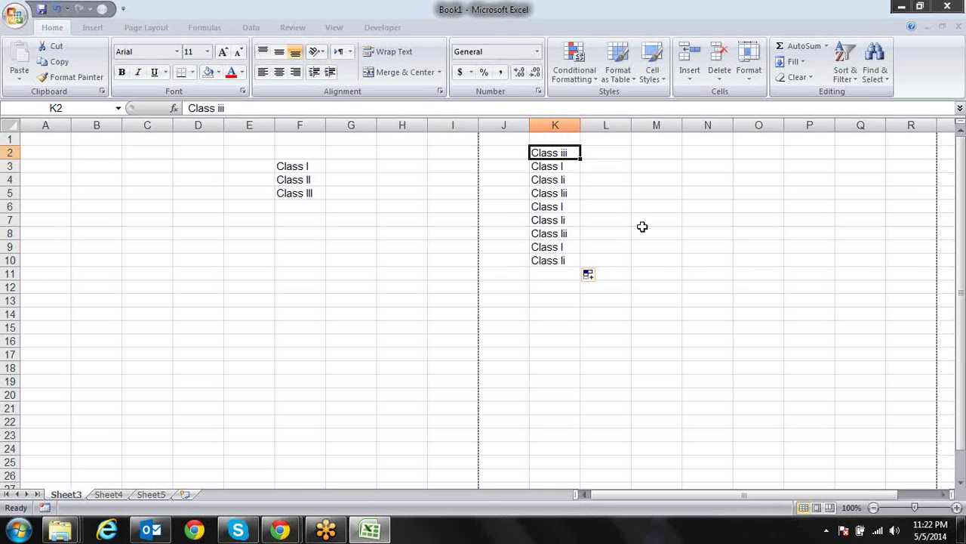
pyautogui.press('Down')
pyautogui.press('Down')
pyautogui.press('Down')
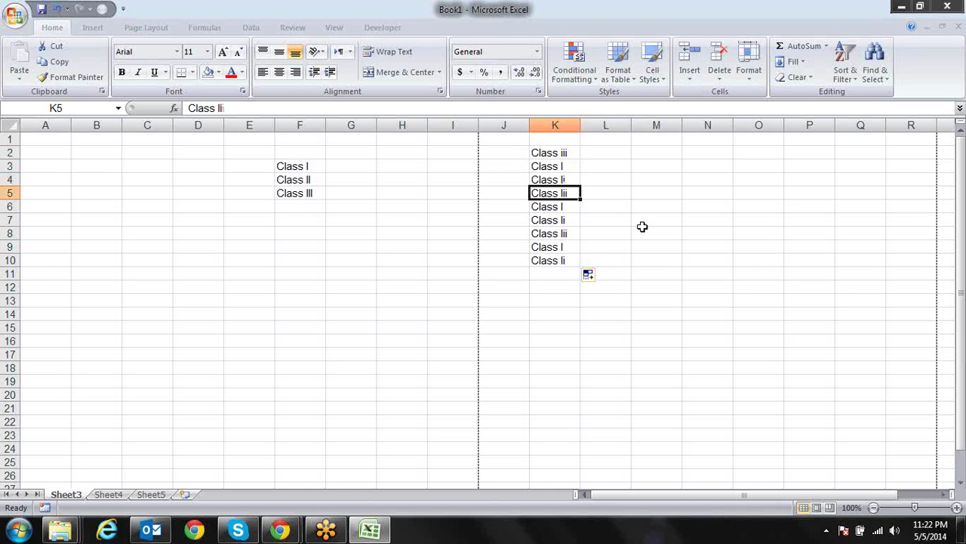
pyautogui.press('Down')
pyautogui.press('Down')
pyautogui.press('Down')
pyautogui.press('Down')
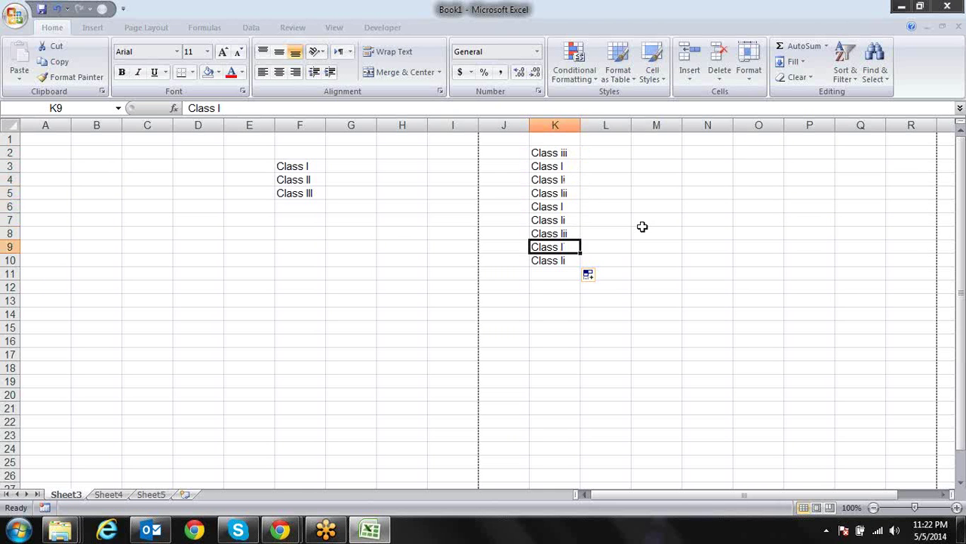
pyautogui.press('Up')
pyautogui.press('Up')
pyautogui.press('Up')
pyautogui.press('Up')
pyautogui.press('Down')
pyautogui.hotkey('ctrl', 'shift', 'Down')
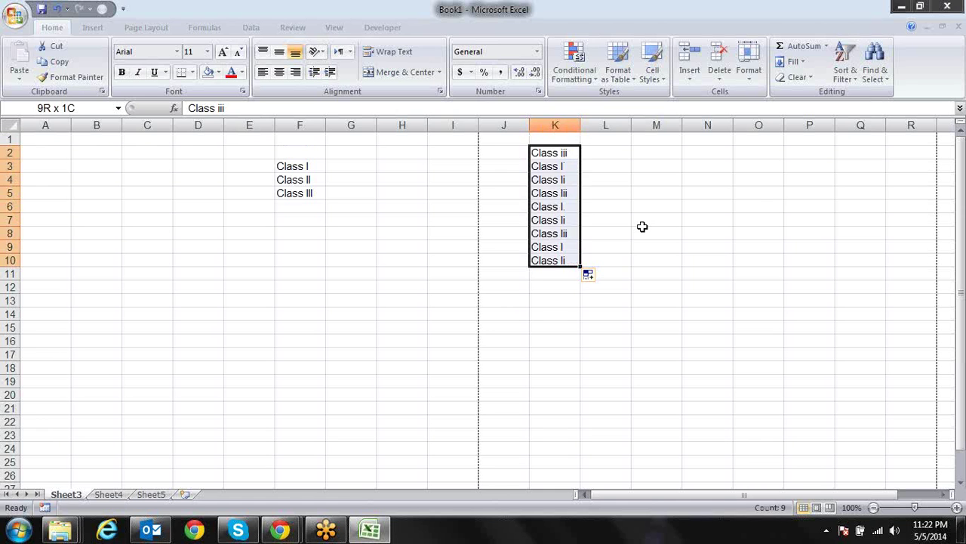
pyautogui.press('Delete')
# Step: Clear the Class I–III entries from F3:F5
pyautogui.press('Left')
pyautogui.press('Left')
pyautogui.press('Left')
pyautogui.press('Left')
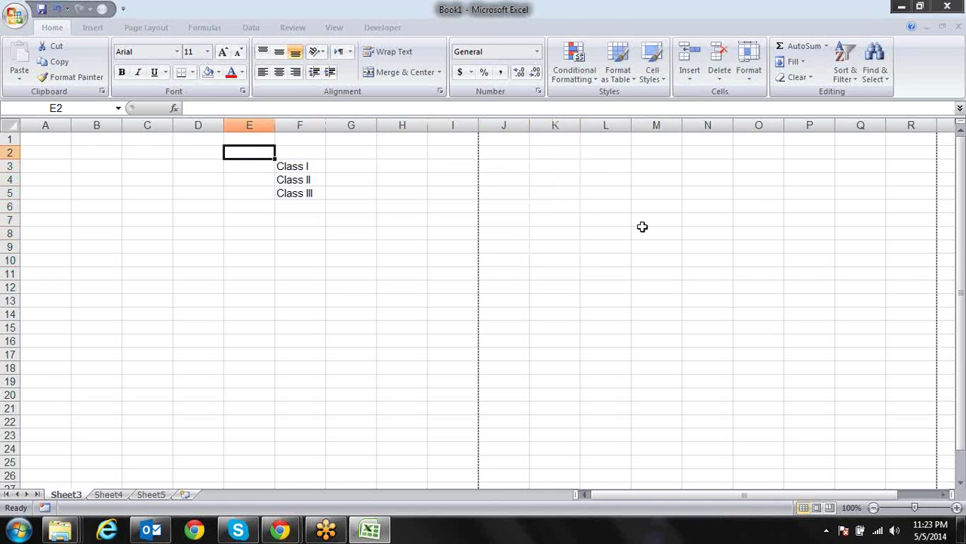
pyautogui.press('Right')
pyautogui.press('Down')
pyautogui.hotkey('shift', 'Down')
pyautogui.hotkey('shift', 'Down')
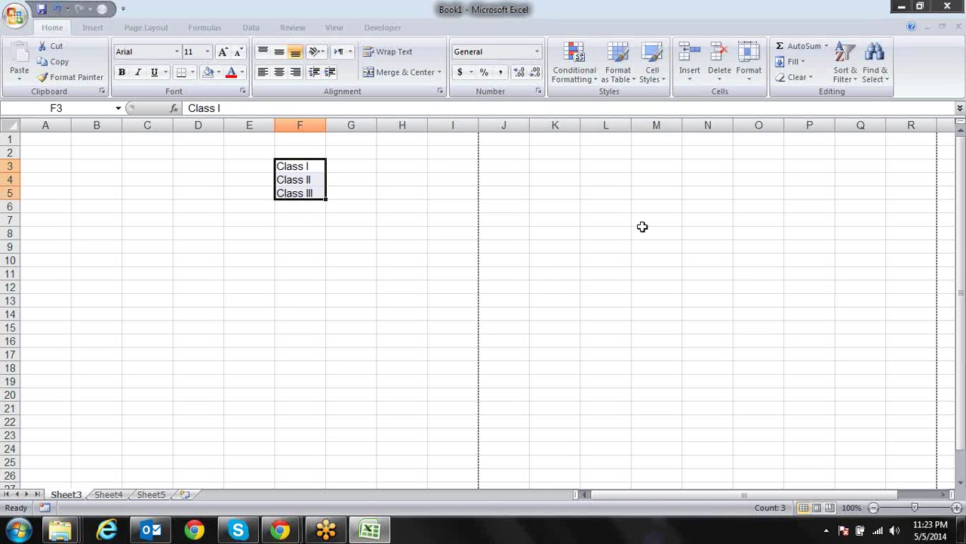
pyautogui.press('Delete')
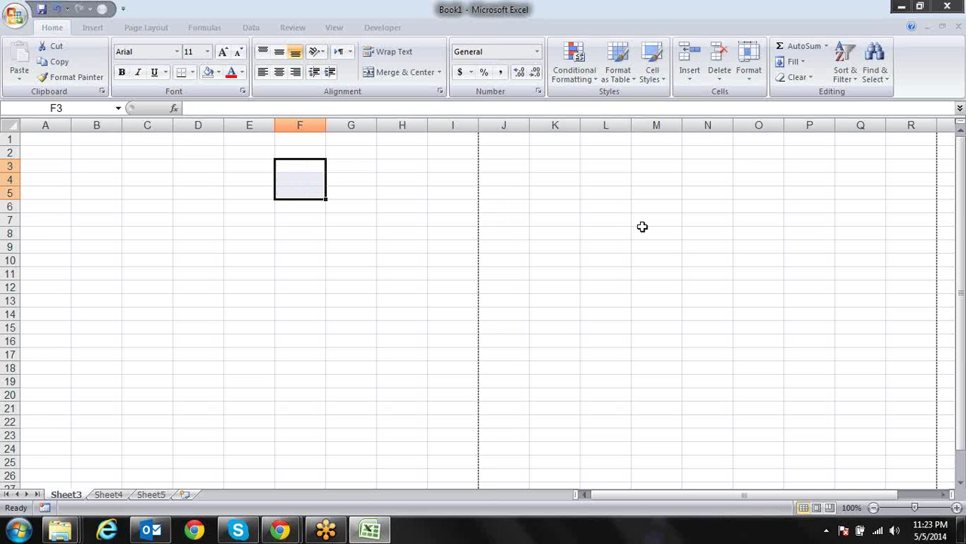
# Step: Undo to restore the Class entries, then clear F3:F5 once more
pyautogui.hotkey('ctrl', 'z')
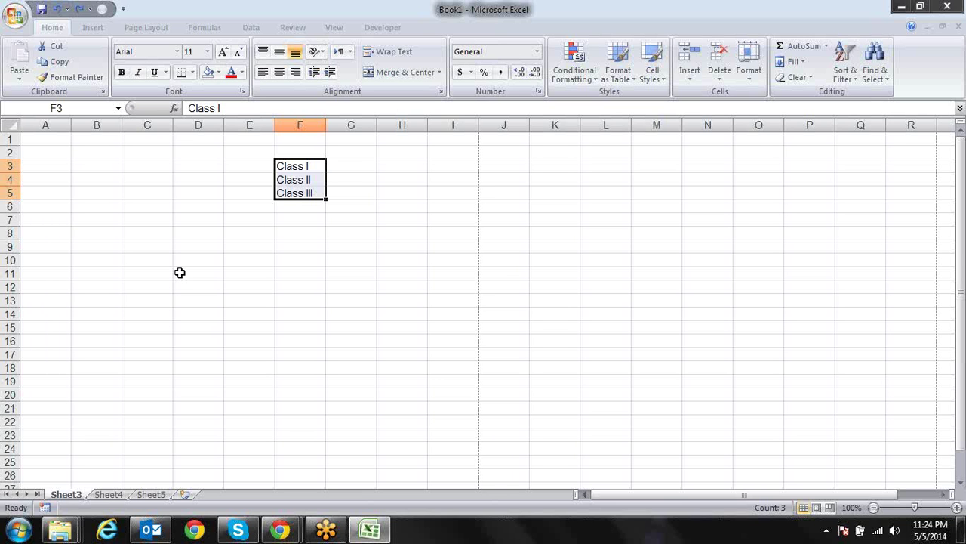
pyautogui.press('Up')
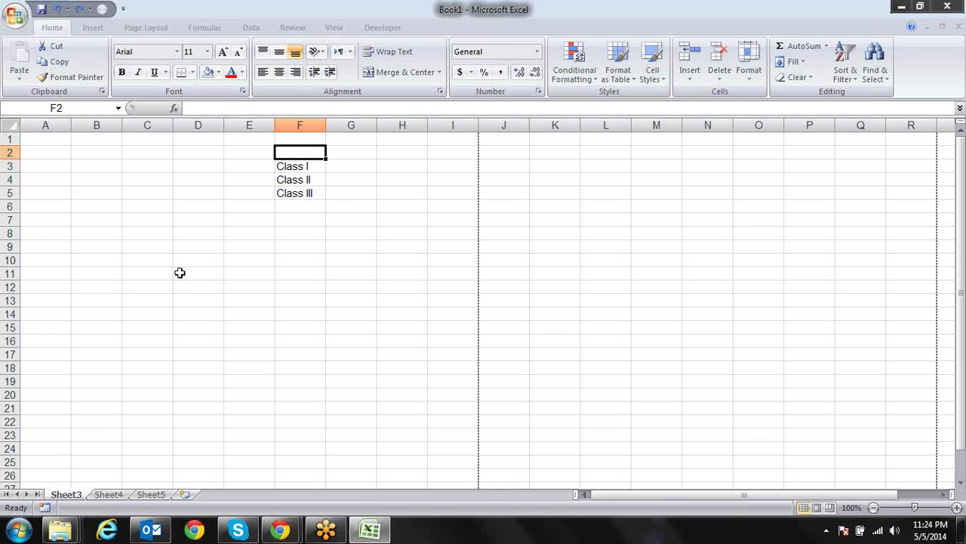
pyautogui.press('Down')
pyautogui.hotkey('shift', 'Down')
pyautogui.hotkey('shift', 'Down')
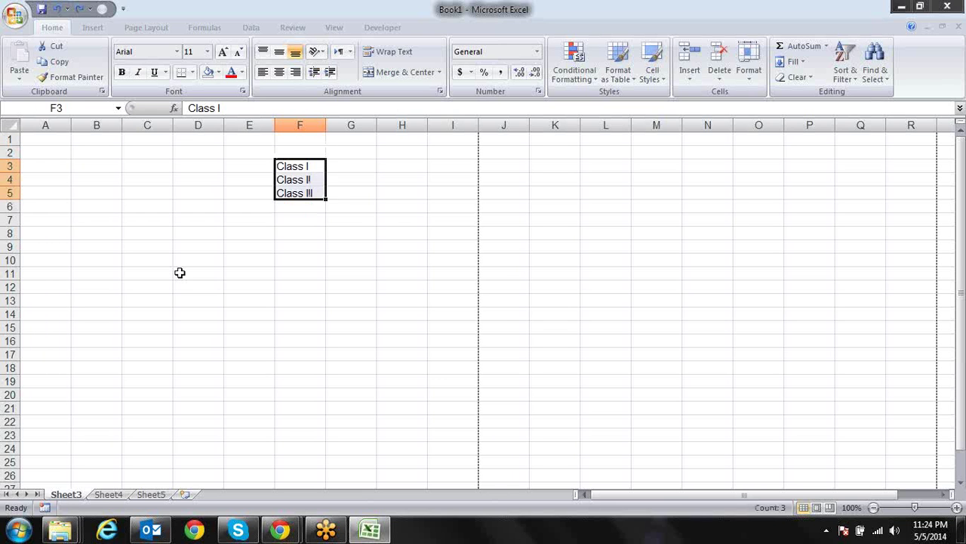
pyautogui.press('Delete')
pyautogui.press('Down')
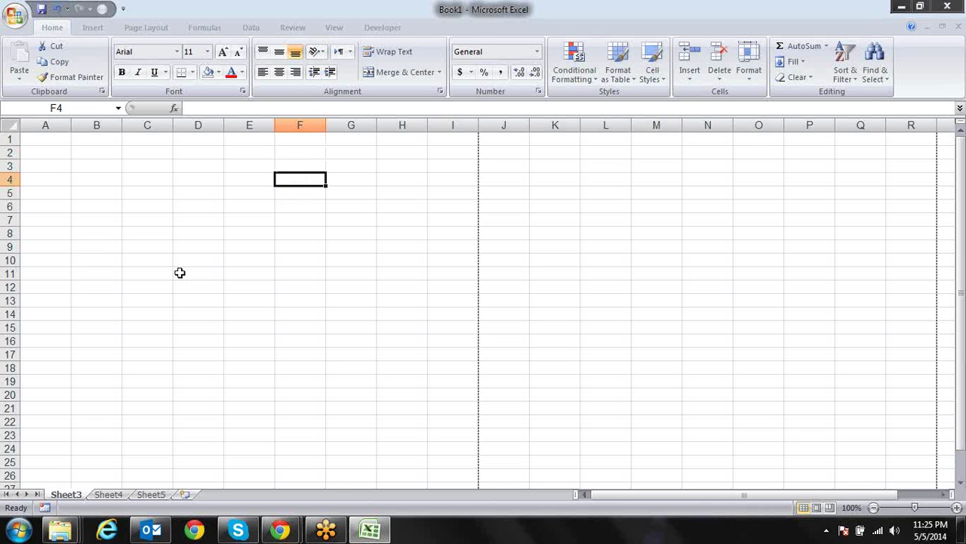
# Step: Open Custom Lists in Excel Options and look at the short weekday list
pyautogui.click(16, 18)
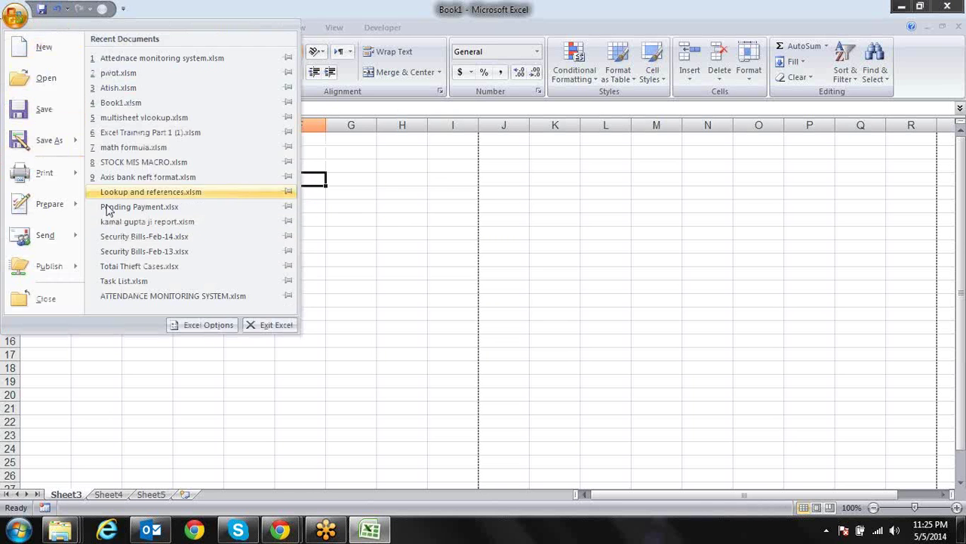
pyautogui.click(208, 325)
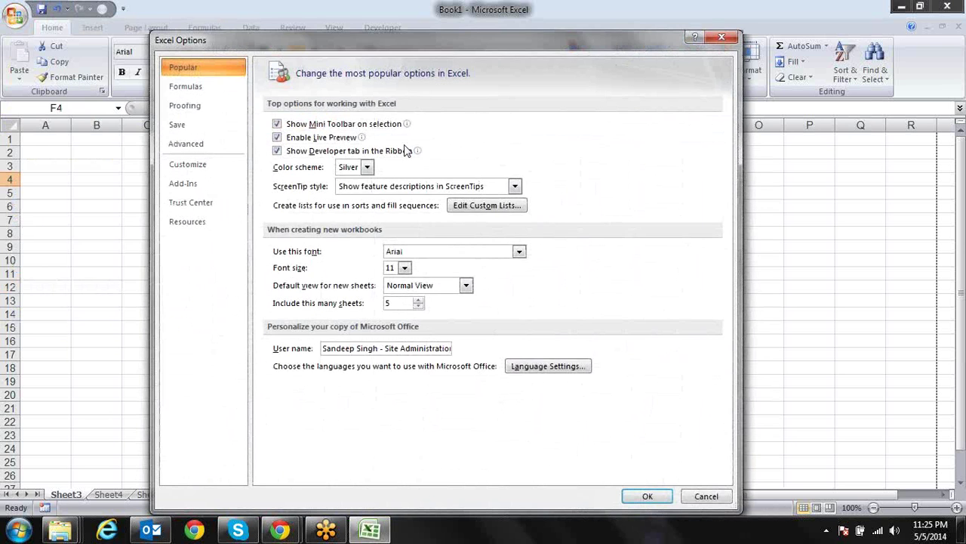
pyautogui.click(486, 207)
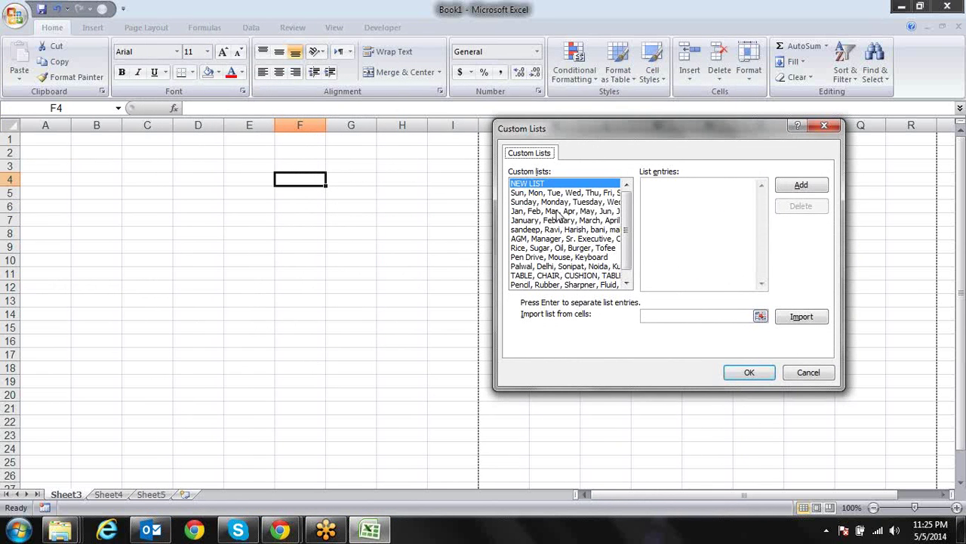
pyautogui.click(560, 194)
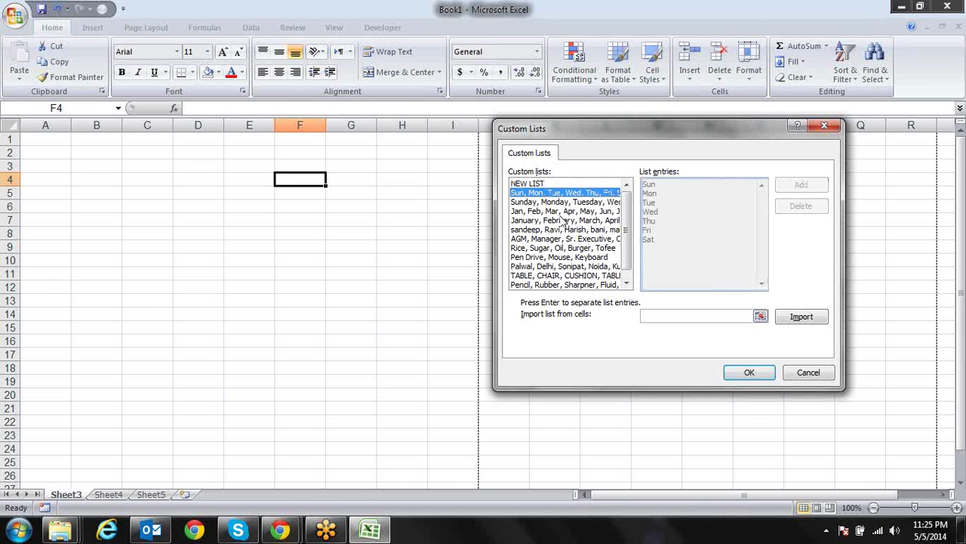
pyautogui.press('Down')
pyautogui.press('Down')
pyautogui.press('Down')
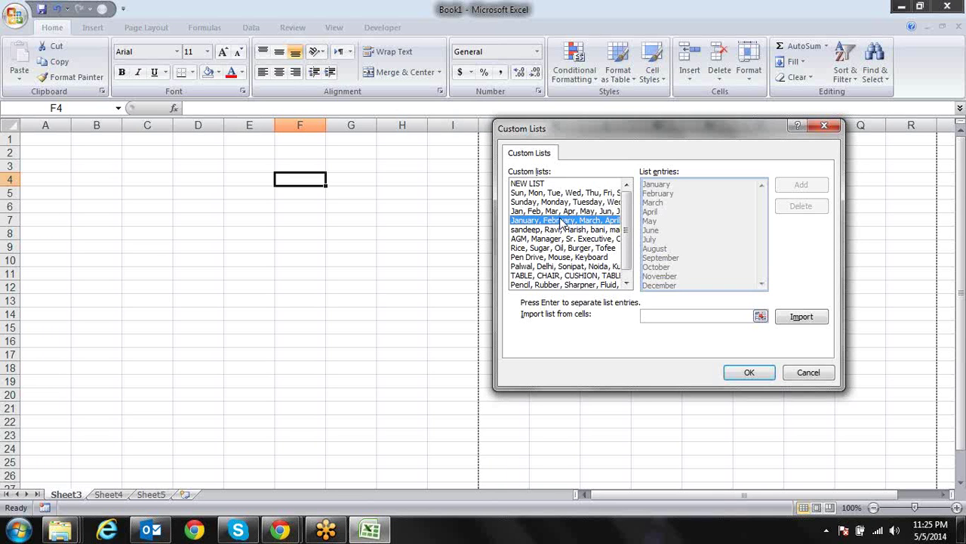
# Step: Browse the month, weekday and names lists' entries, then close the editor with Esc
pyautogui.click(600, 231)
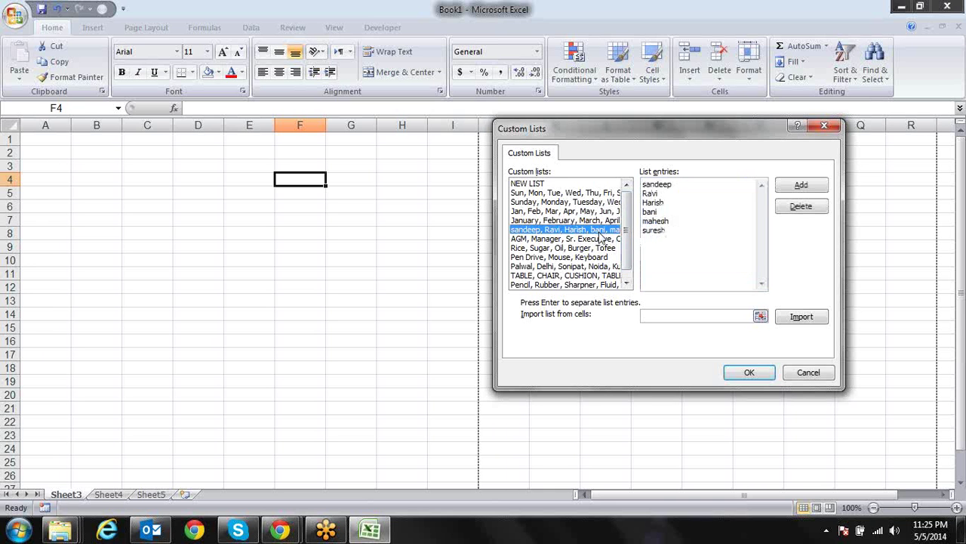
pyautogui.click(601, 221)
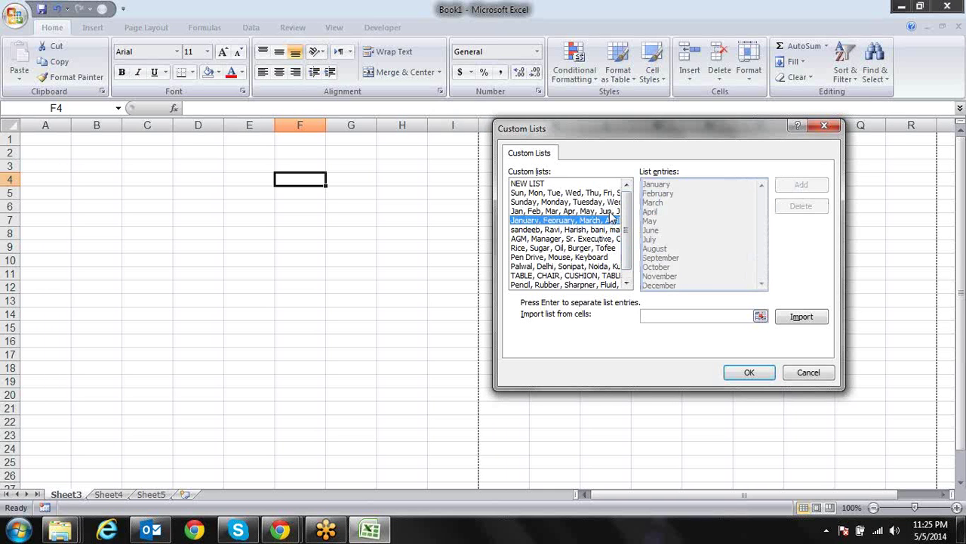
pyautogui.click(612, 212)
pyautogui.click(603, 222)
pyautogui.click(604, 193)
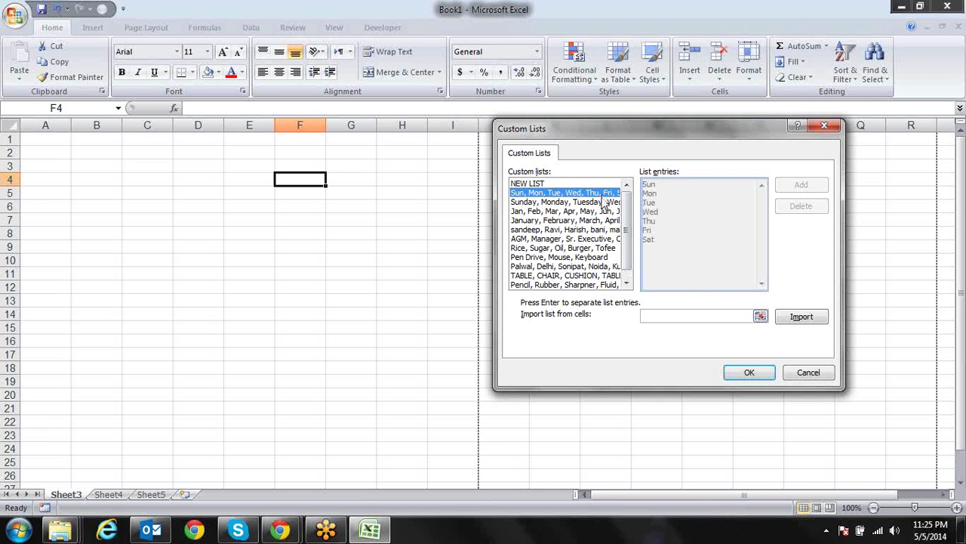
pyautogui.click(598, 212)
pyautogui.click(597, 221)
pyautogui.click(595, 229)
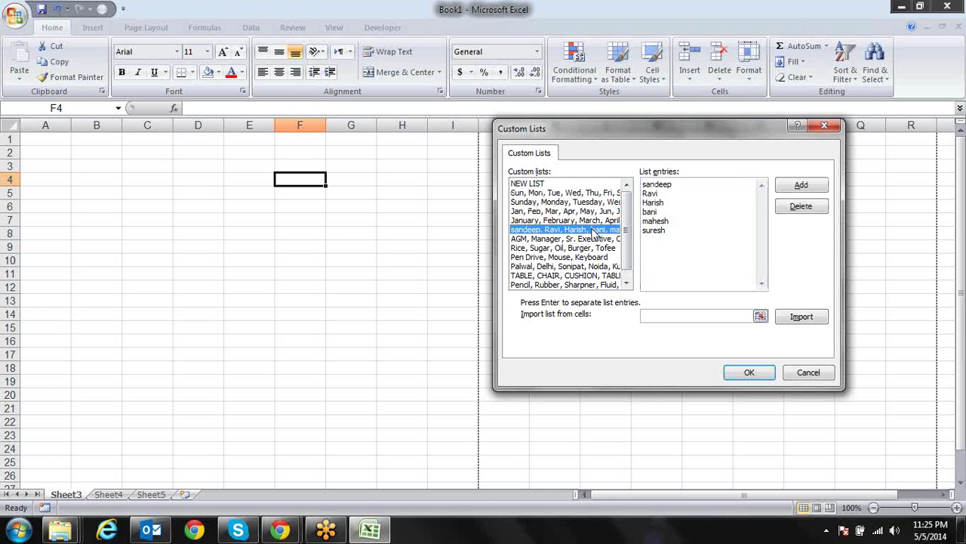
pyautogui.click(598, 221)
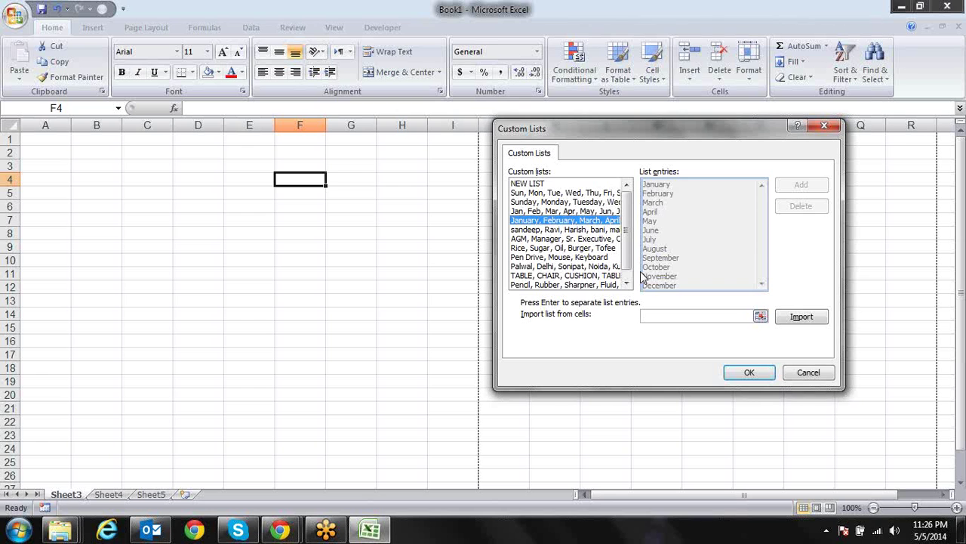
pyautogui.press('Escape')
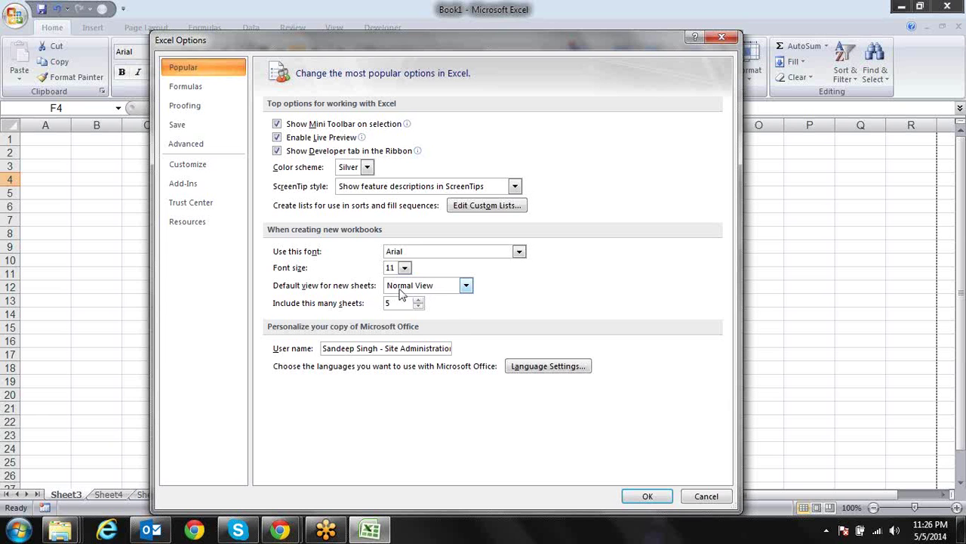
# Step: Set new-workbook defaults to font size 12 and 6 sheets, keeping Normal View, and apply
pyautogui.click(466, 286)
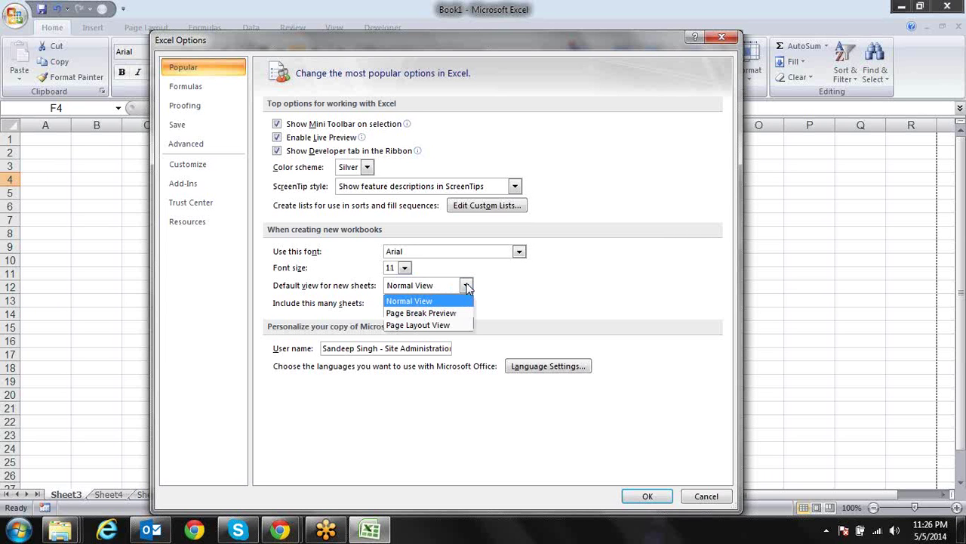
pyautogui.click(498, 291)
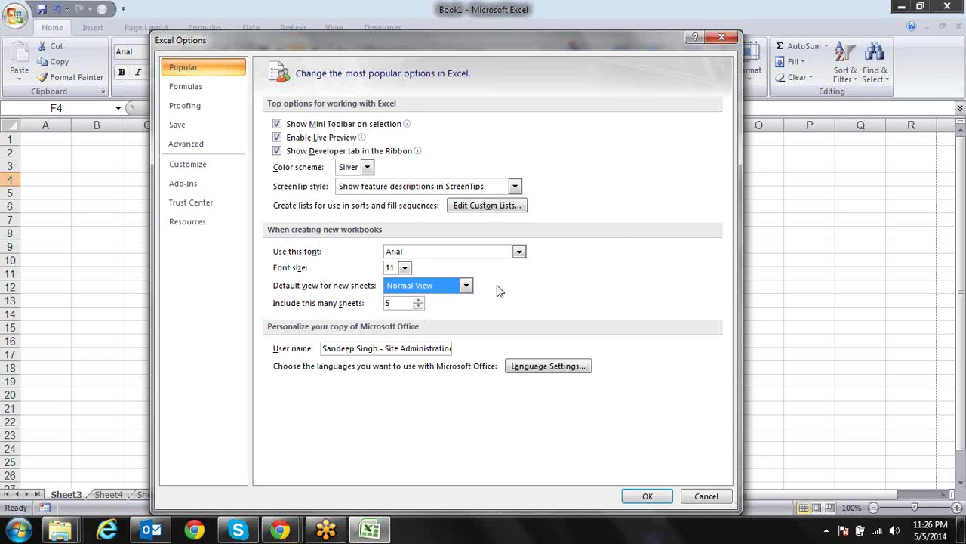
pyautogui.doubleClick(396, 305)
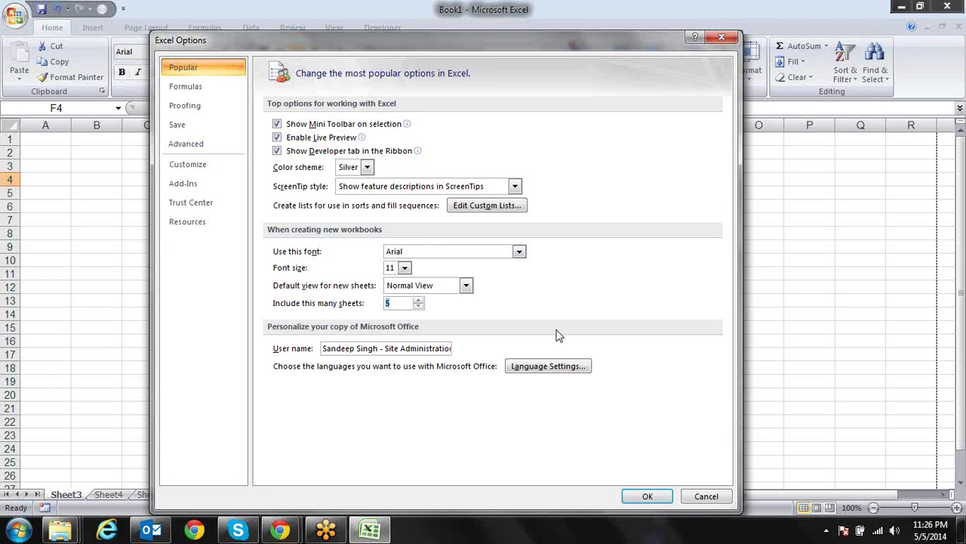
pyautogui.click(405, 268)
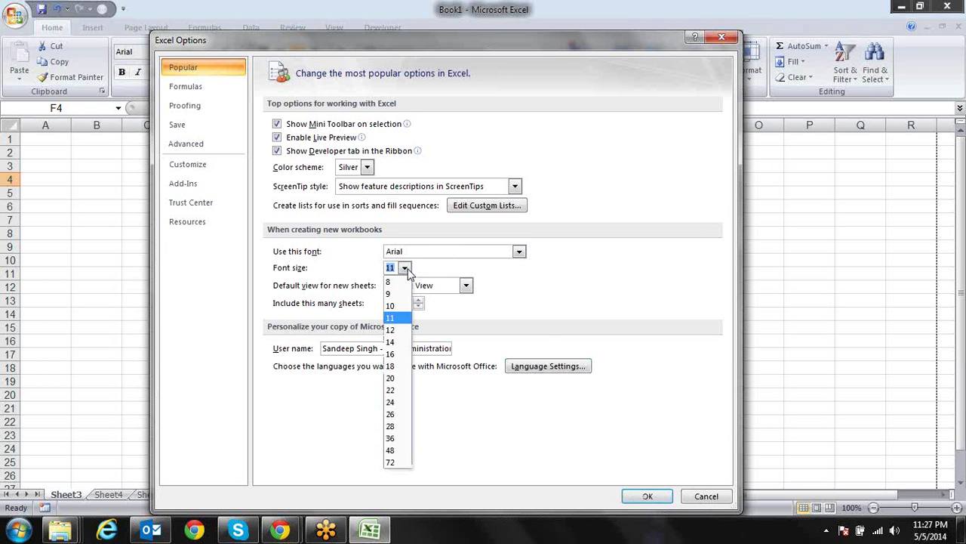
pyautogui.click(397, 330)
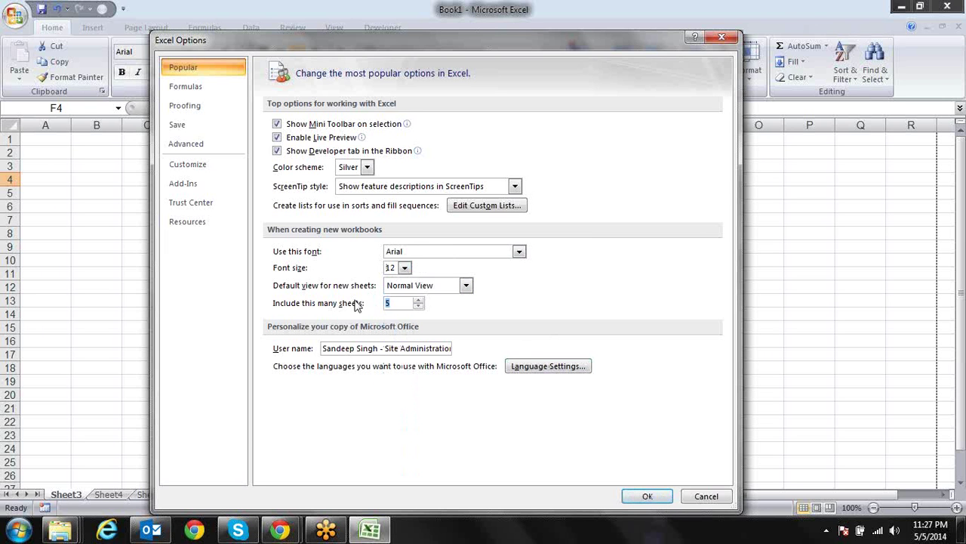
pyautogui.write('6')
pyautogui.click(647, 496)
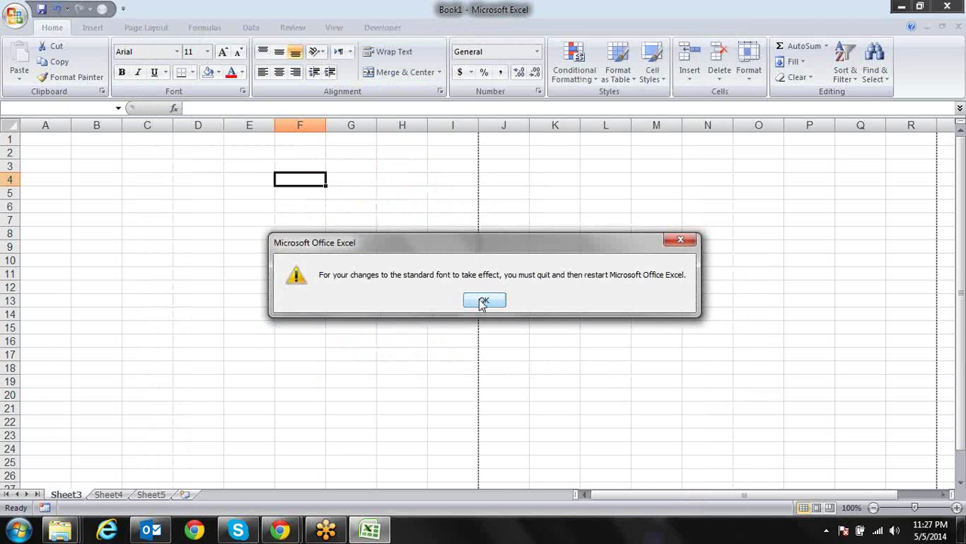
# Step: Dismiss the restart notice and quit Excel without saving Book1
pyautogui.click(483, 302)
pyautogui.click(953, 10)
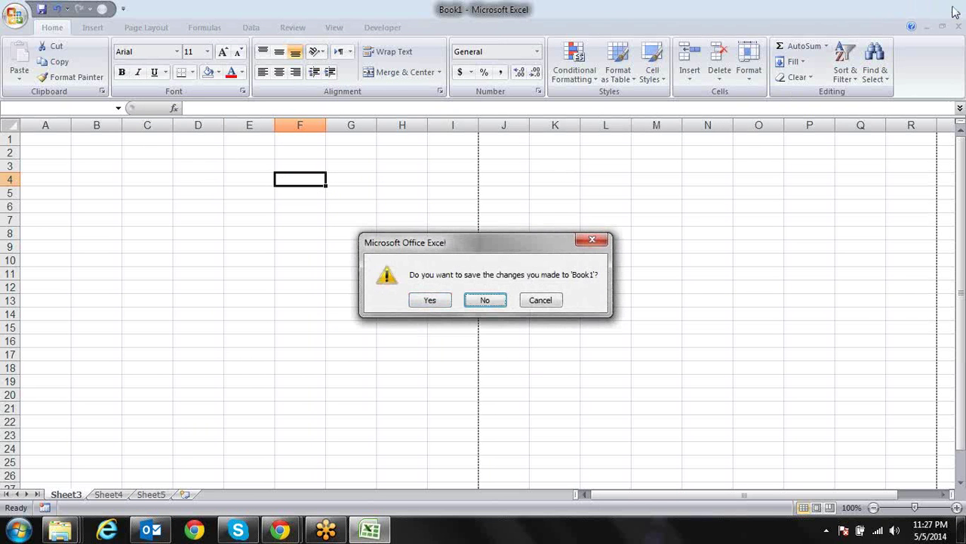
pyautogui.click(485, 300)
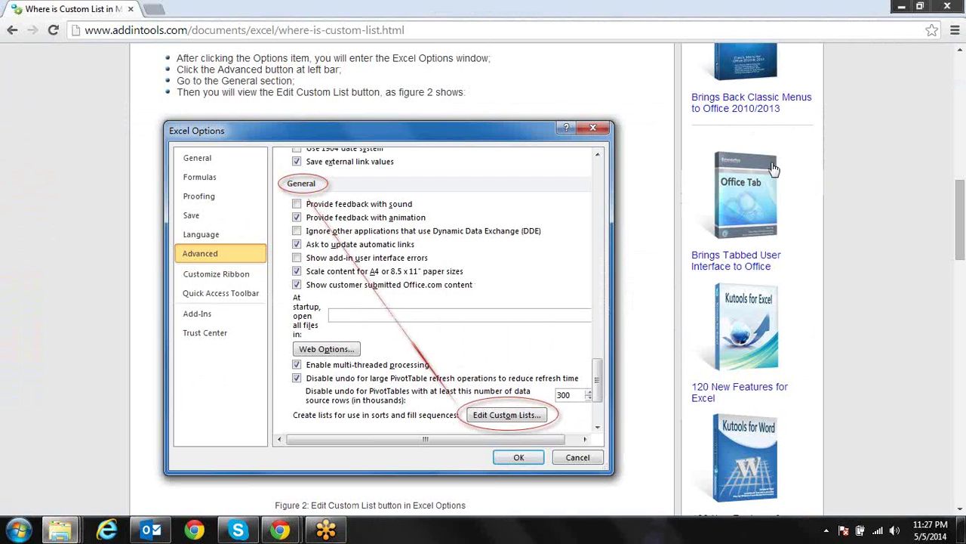
# Step: Relaunch Excel 2007 from the Start menu and maximize its window
pyautogui.click(19, 530)
pyautogui.click(98, 231)
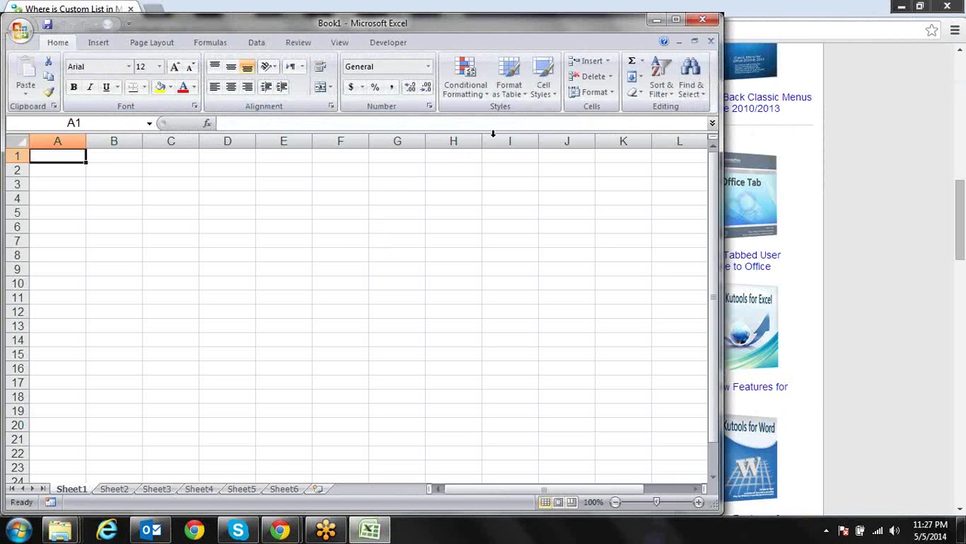
pyautogui.click(675, 19)
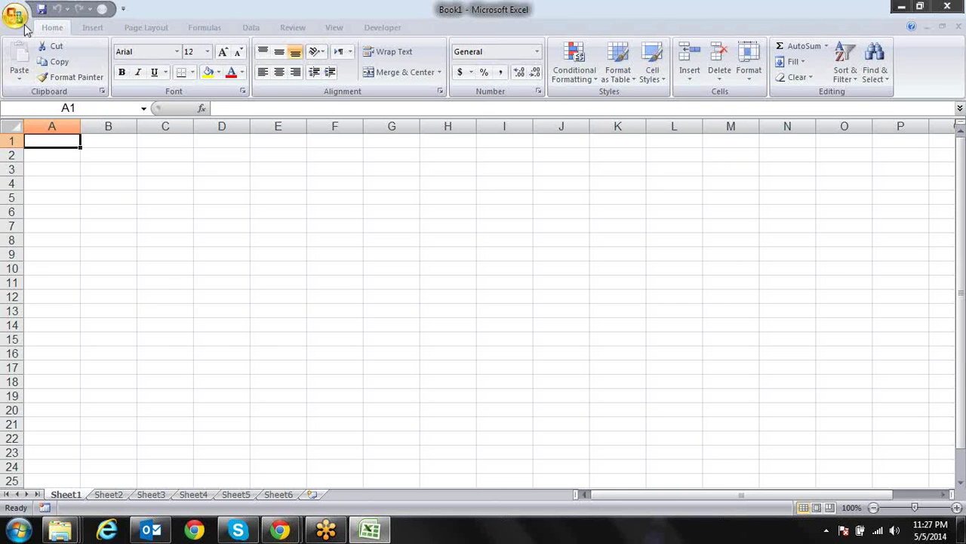
pyautogui.click(22, 26)
pyautogui.click(217, 328)
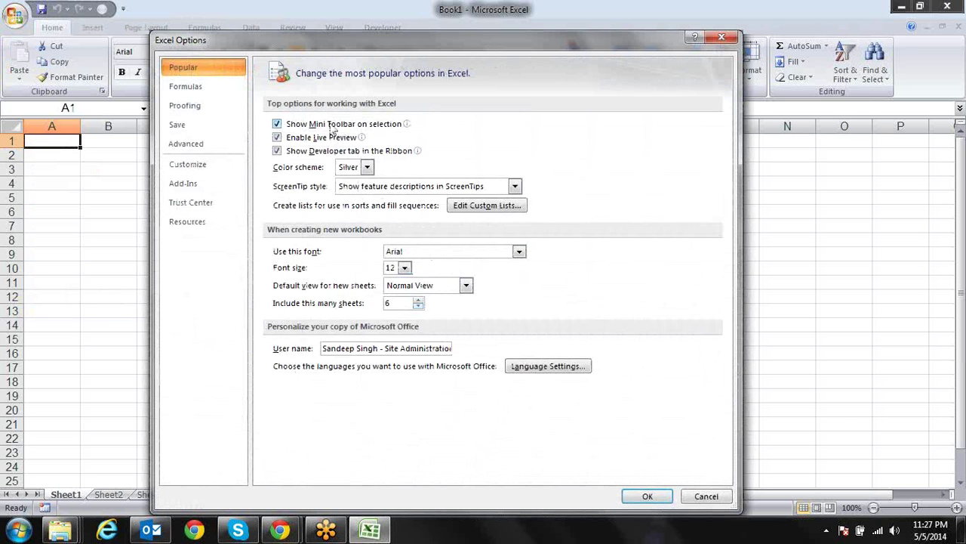
pyautogui.click(211, 88)
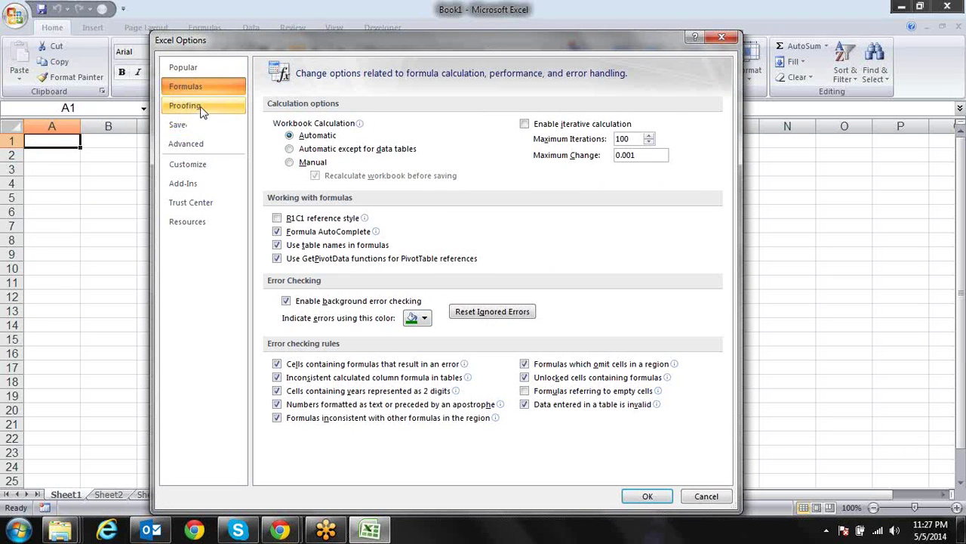
pyautogui.click(200, 110)
pyautogui.click(194, 123)
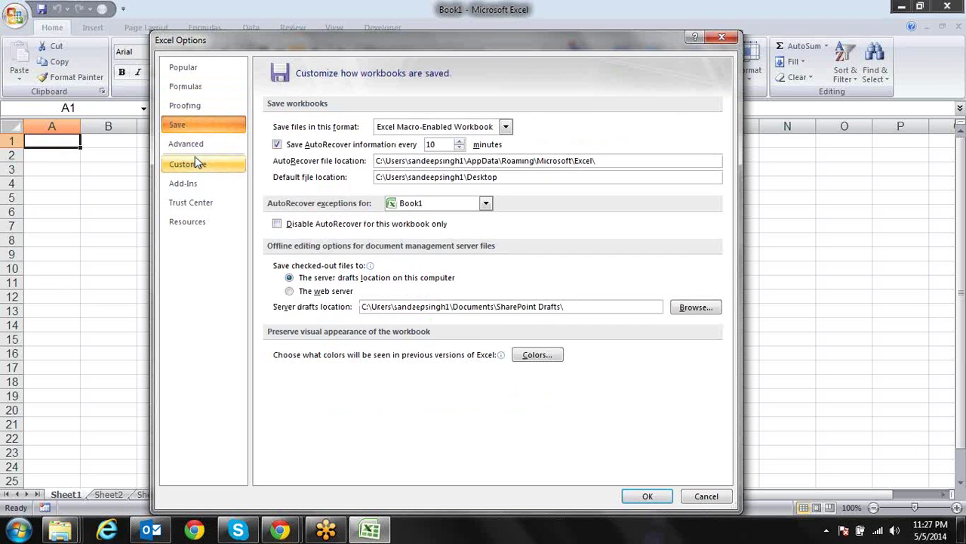
pyautogui.click(199, 145)
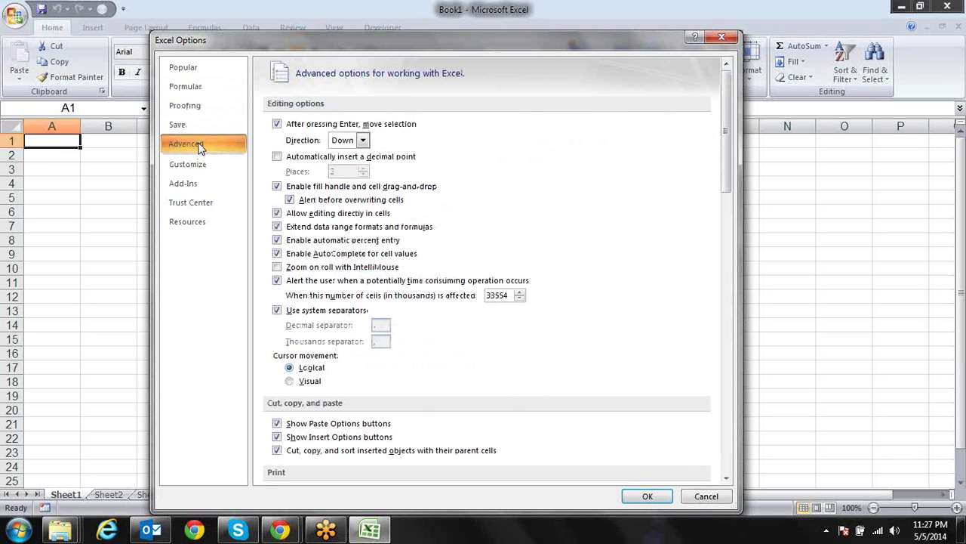
pyautogui.click(208, 165)
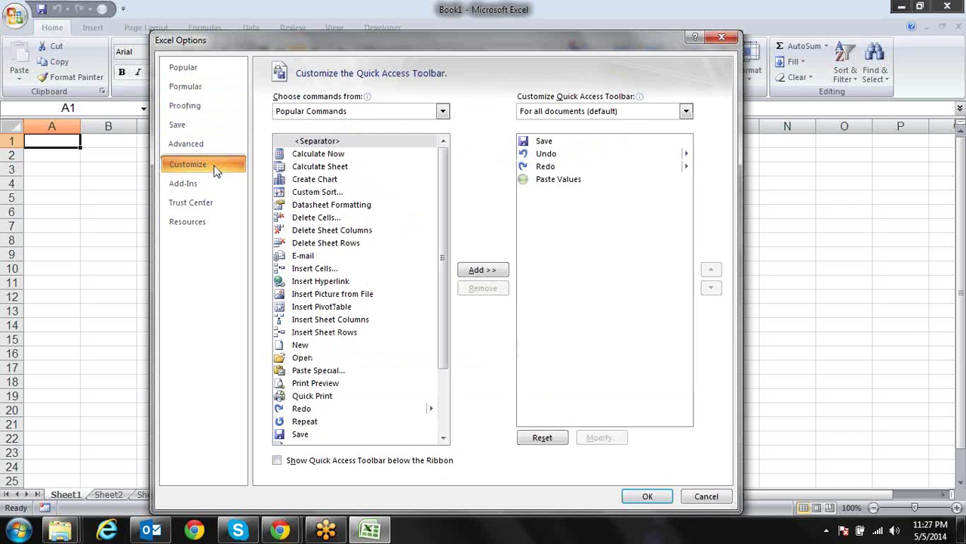
pyautogui.click(215, 188)
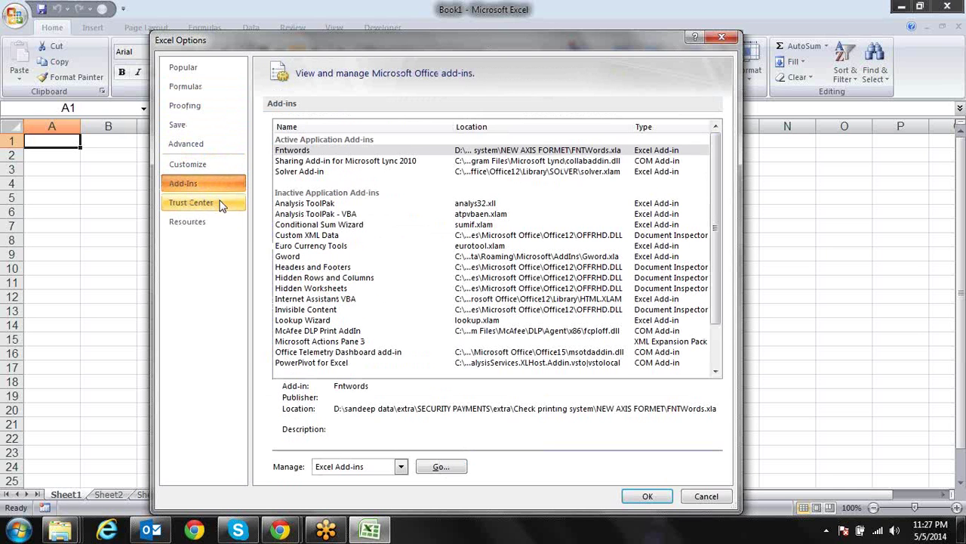
pyautogui.click(222, 204)
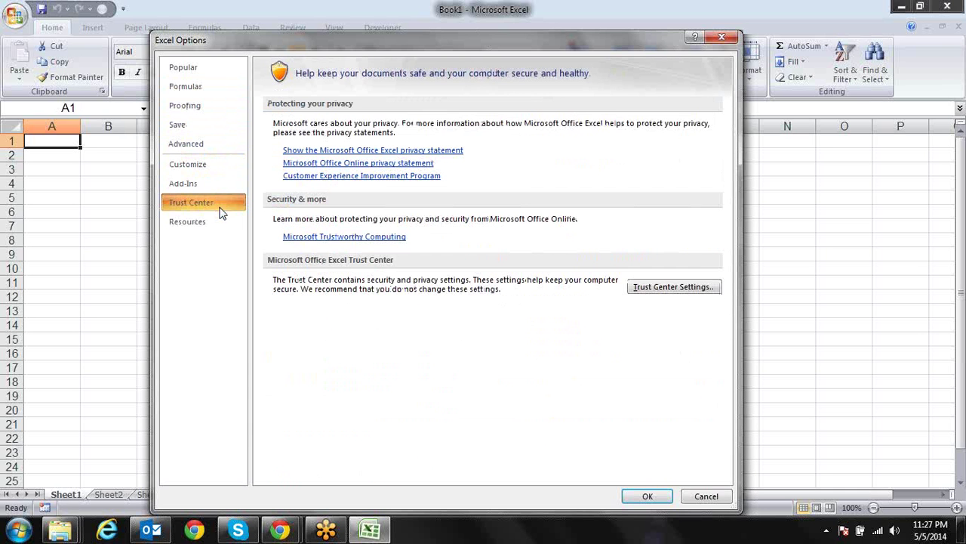
pyautogui.click(722, 37)
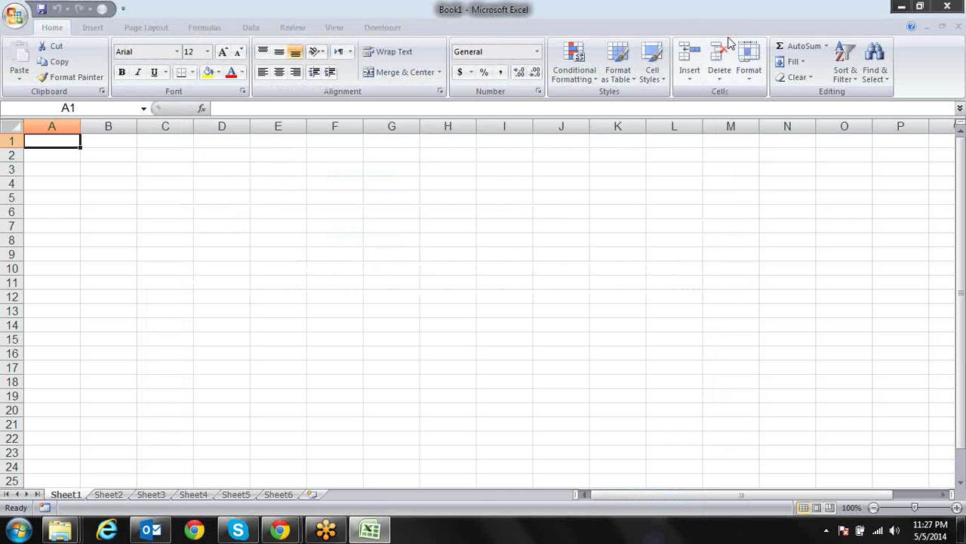